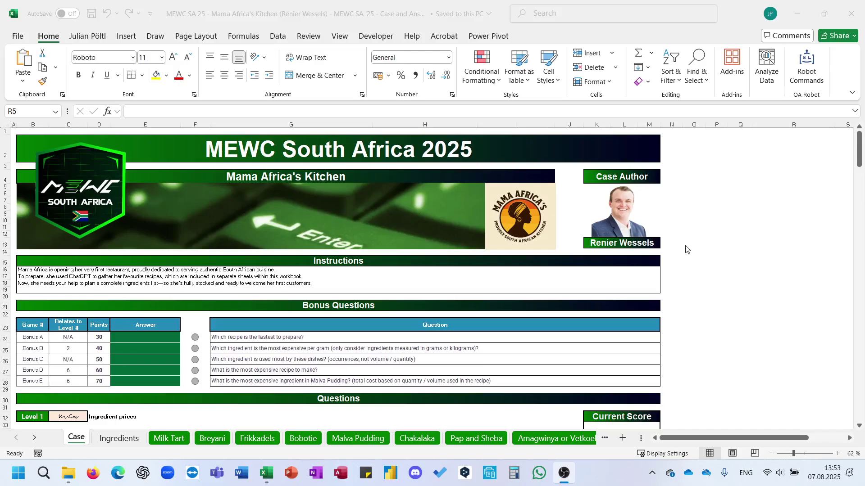
# - Look through the Case sheet's instructions, bonus questions and the tasks of the individual levels
pyautogui.hotkey('alt', 'Tab')
pyautogui.click(648, 253)
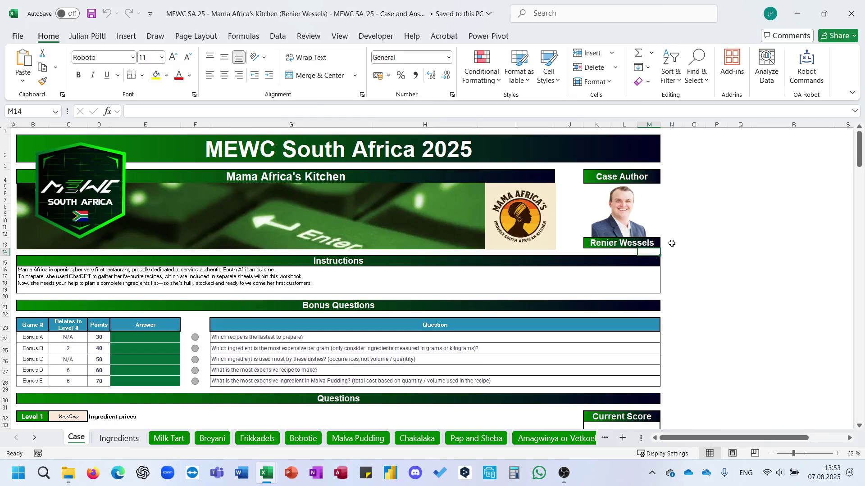
pyautogui.scroll(-10, 370, 261)
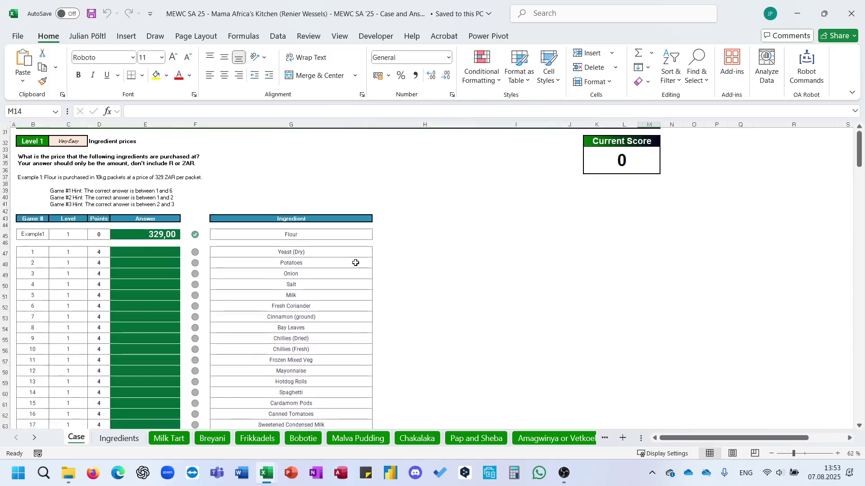
pyautogui.scroll(-20, 359, 275)
pyautogui.scroll(-20, 358, 276)
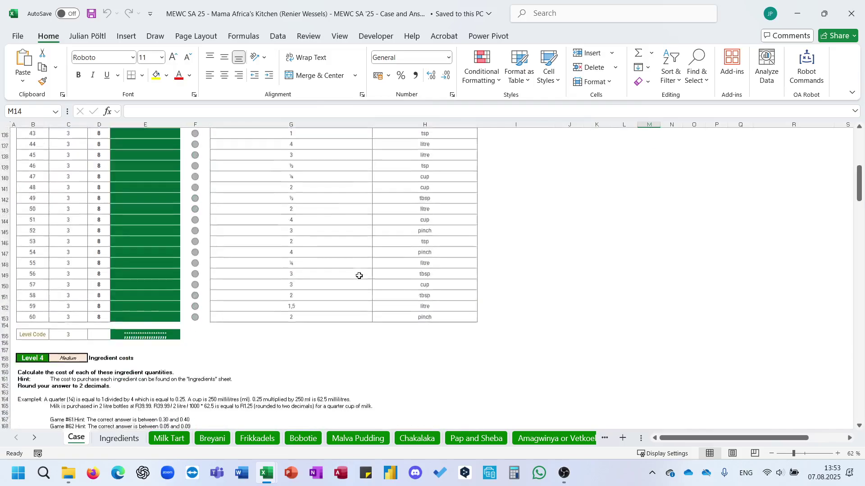
pyautogui.scroll(20, 359, 275)
pyautogui.scroll(20, 359, 276)
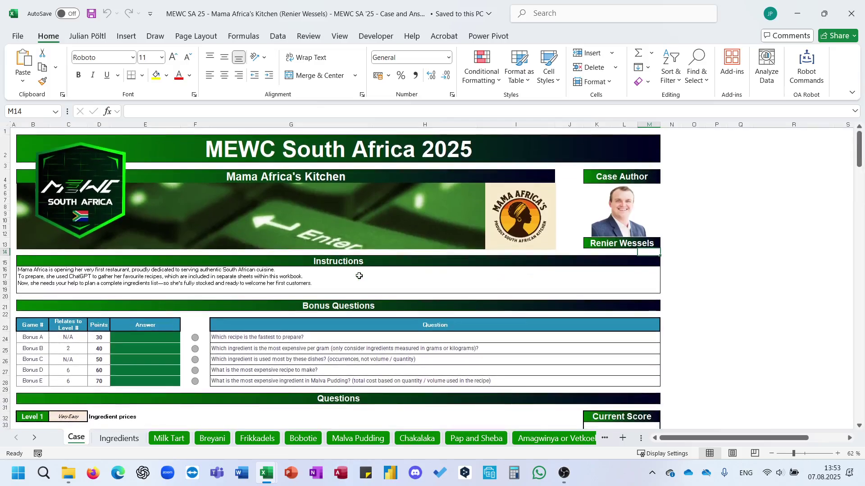
pyautogui.click(96, 383)
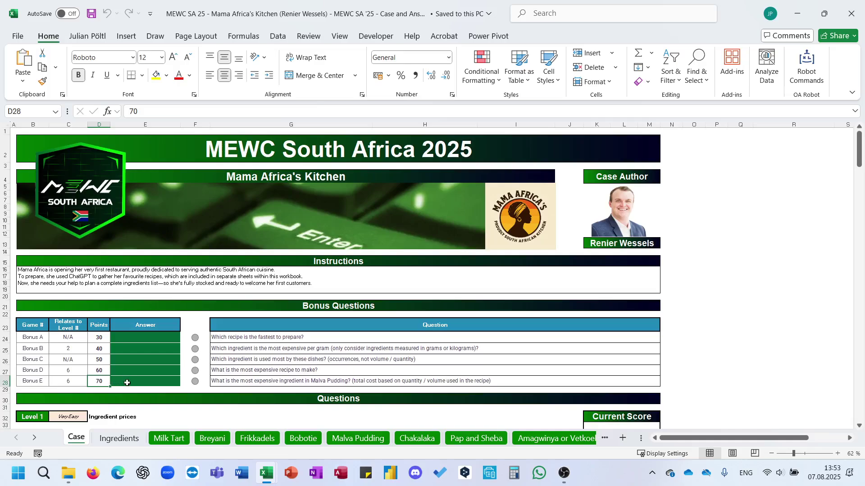
pyautogui.scroll(-1, 127, 383)
pyautogui.scroll(1, 127, 382)
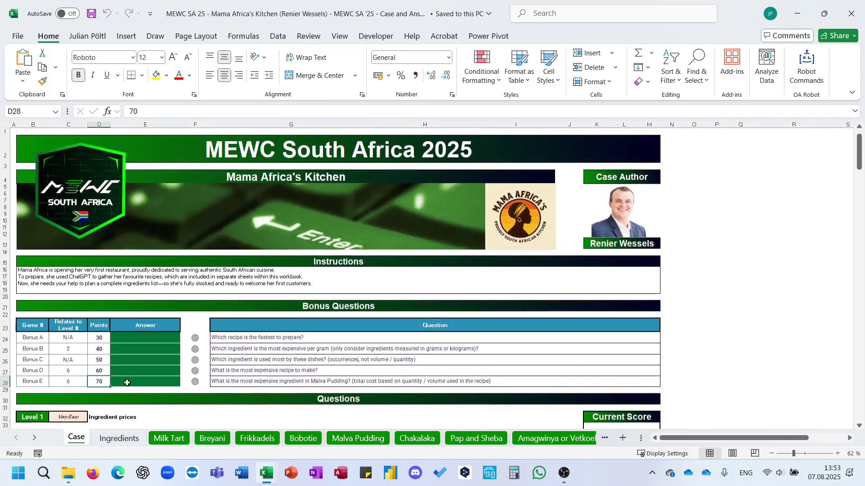
pyautogui.scroll(-8, 126, 383)
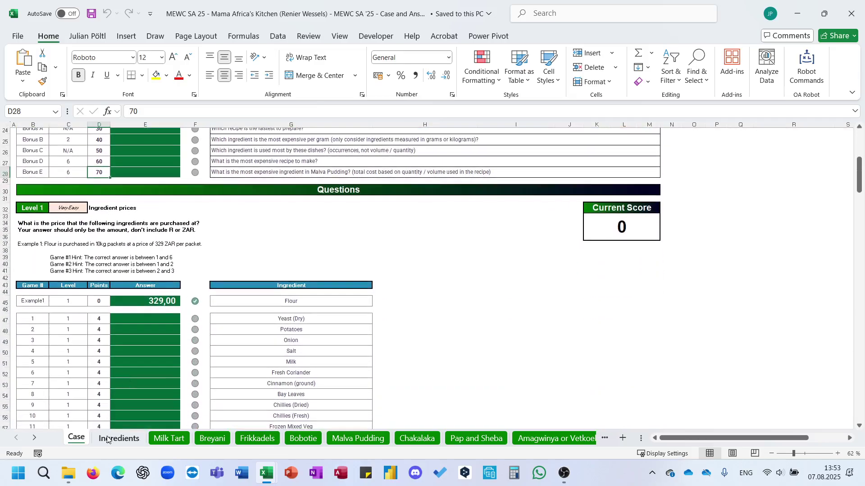
# - Create named ranges from the column headers of the whole table on the Ingredients sheet
pyautogui.click(118, 439)
pyautogui.hotkey('ctrl', 'shift', 'Right')
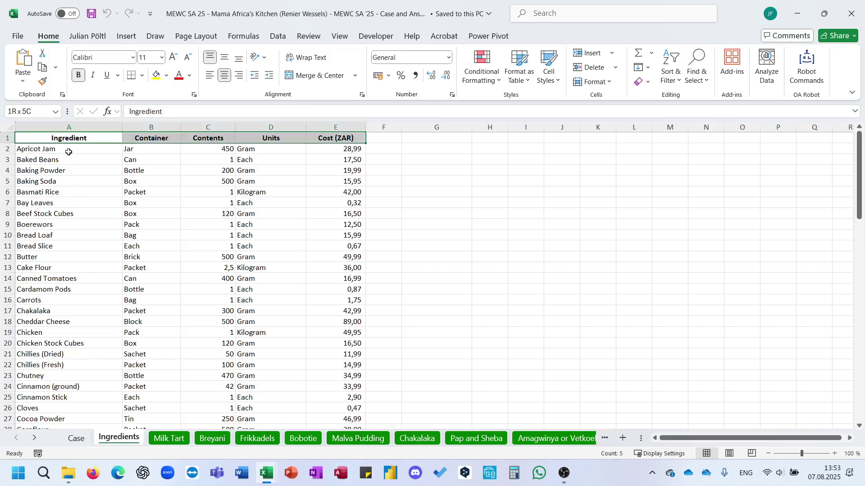
pyautogui.hotkey('ctrl', 'shift', 'Down')
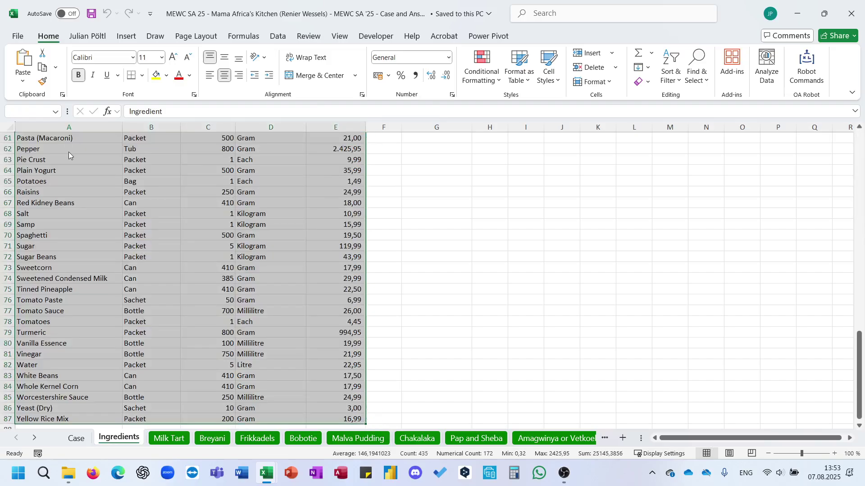
pyautogui.hotkey('ctrl', 'shift', 'F3')
pyautogui.press('Return')
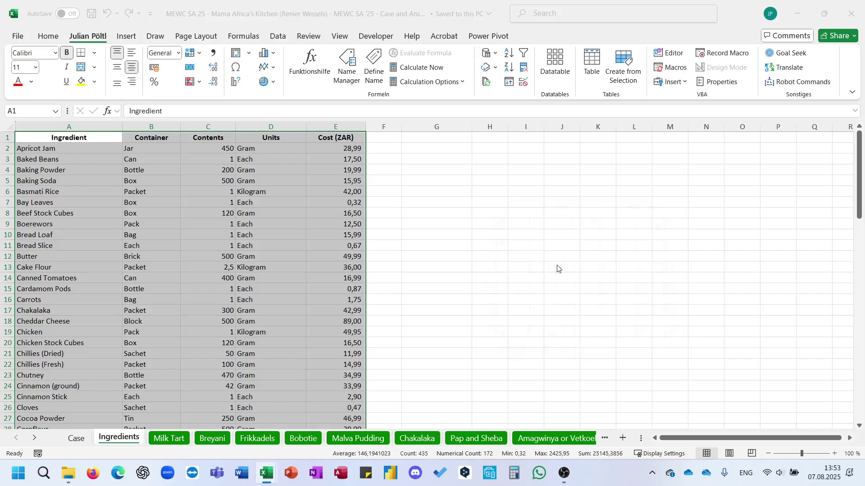
# - In cell E47 of the Case sheet, begin an XLOOKUP with G47 as lookup value and Ingredient as lookup array
pyautogui.click(80, 445)
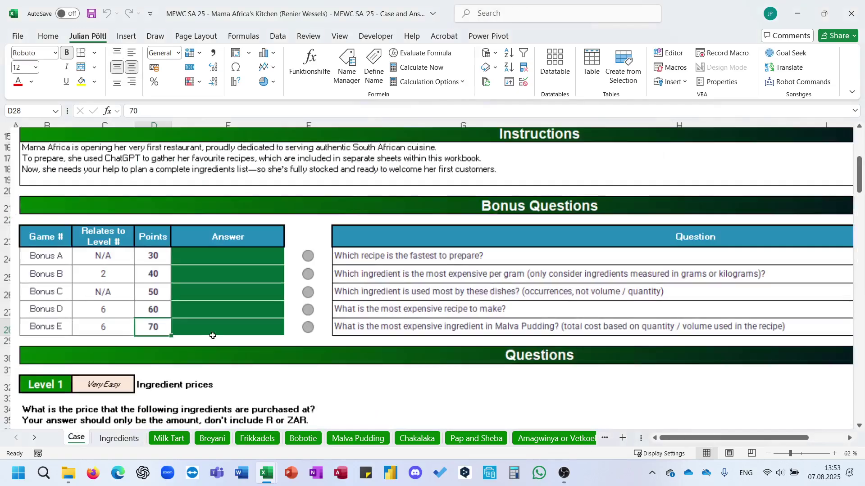
pyautogui.scroll(-7, 250, 307)
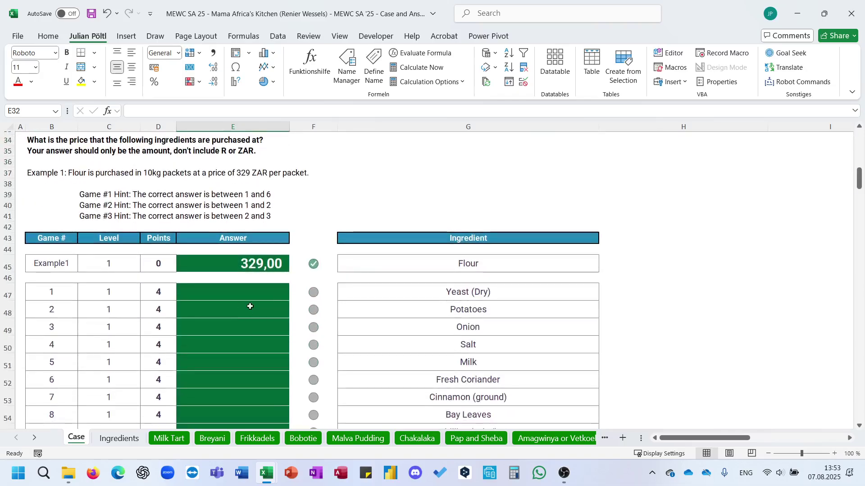
pyautogui.click(280, 293)
pyautogui.scroll(1, 280, 292)
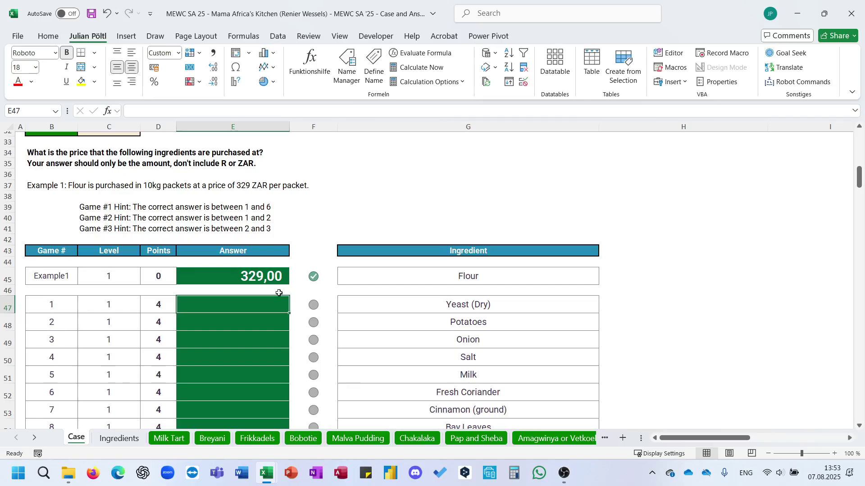
pyautogui.click(142, 441)
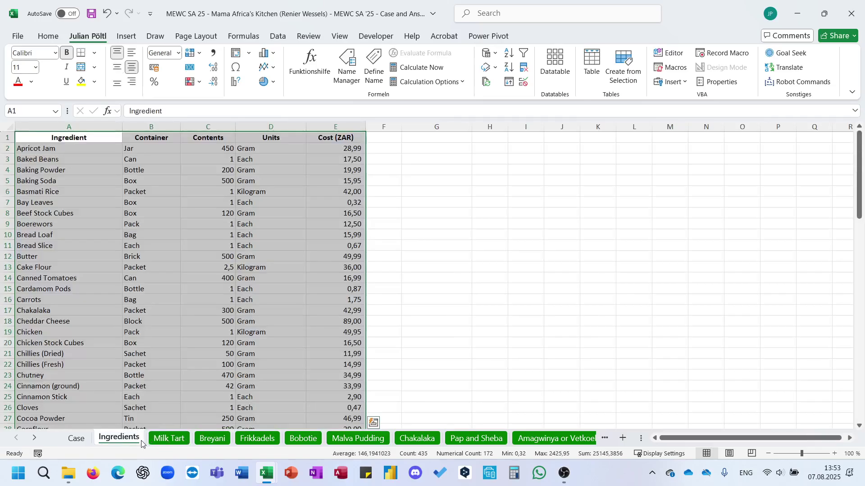
pyautogui.click(75, 443)
pyautogui.write('=xl')
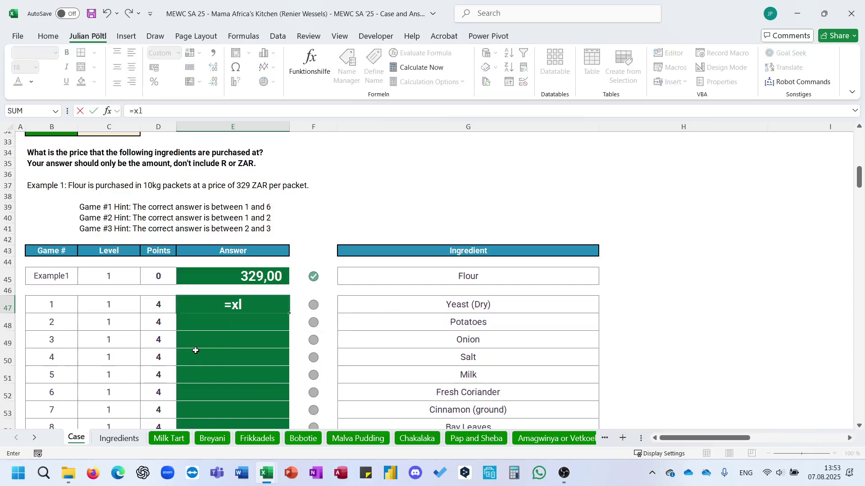
pyautogui.press('Tab')
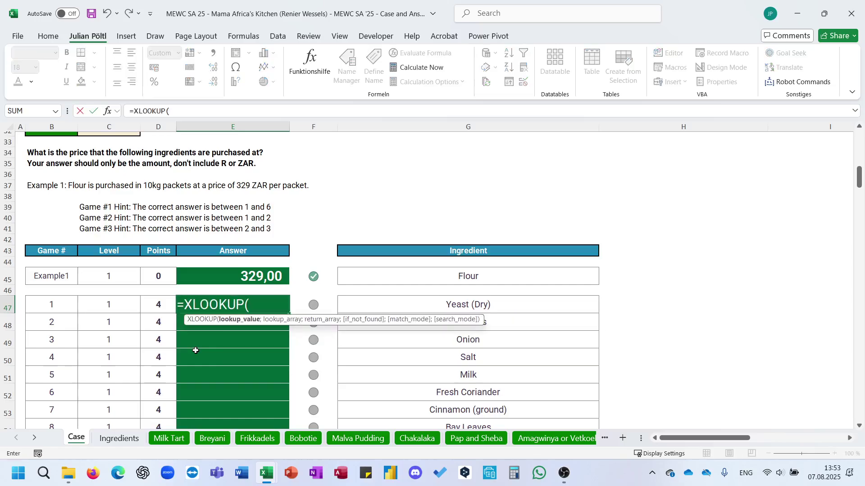
pyautogui.click(410, 306)
pyautogui.write(';in')
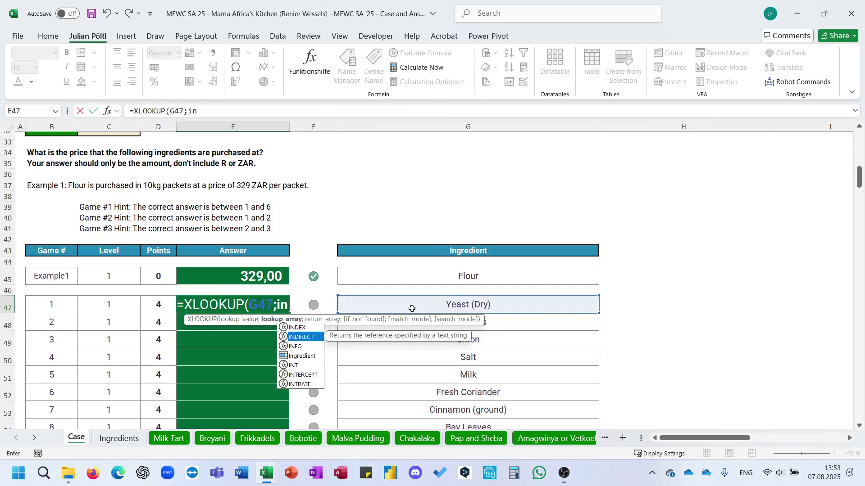
pyautogui.press('Down')
pyautogui.press('Down')
pyautogui.press('Down')
pyautogui.press('Up')
pyautogui.press('Tab')
# - Complete the XLOOKUP in E47 with Cost__ZAR as return array and fill it down the Level 1 answers
pyautogui.write(';pri')
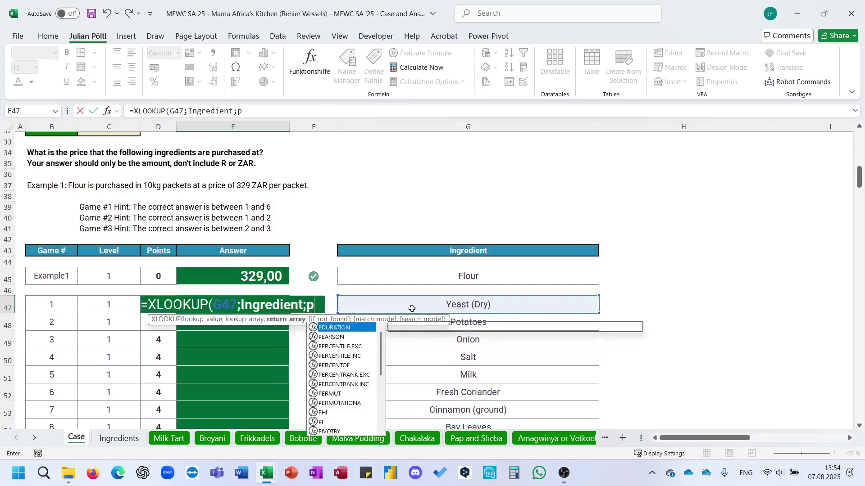
pyautogui.press('BackSpace')
pyautogui.press('BackSpace')
pyautogui.press('BackSpace')
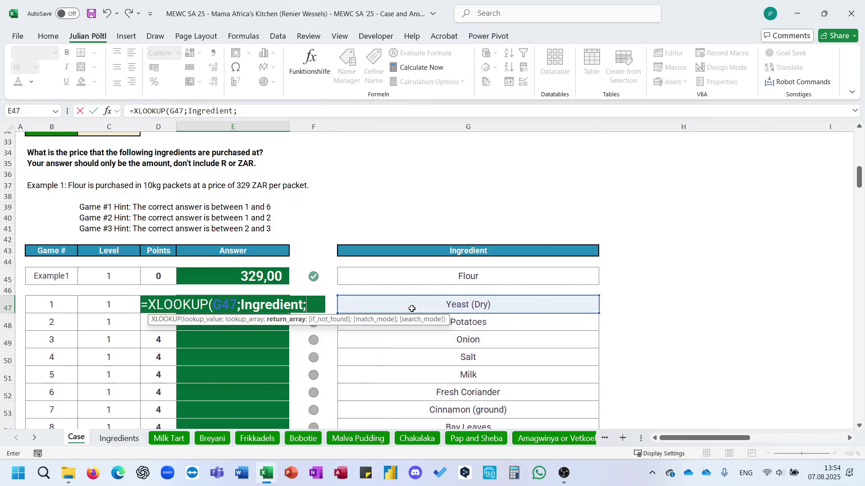
pyautogui.write('zar')
pyautogui.press('Tab')
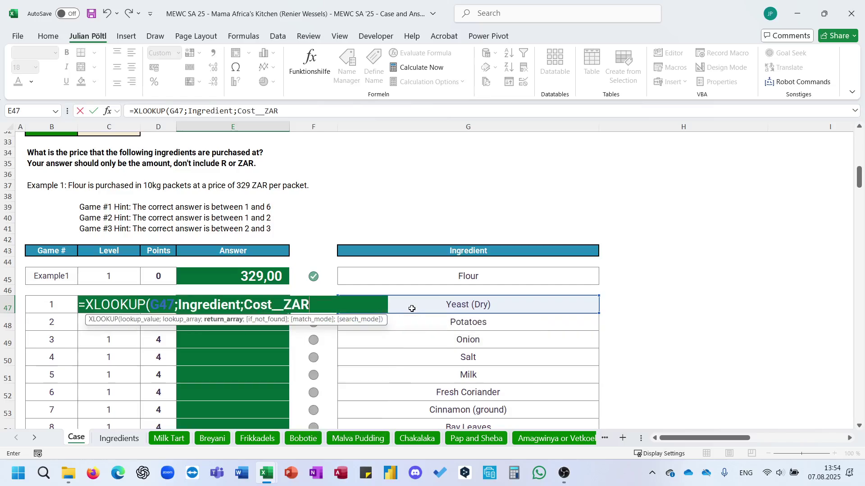
pyautogui.write(')')
pyautogui.hotkey('ctrl', 'Return')
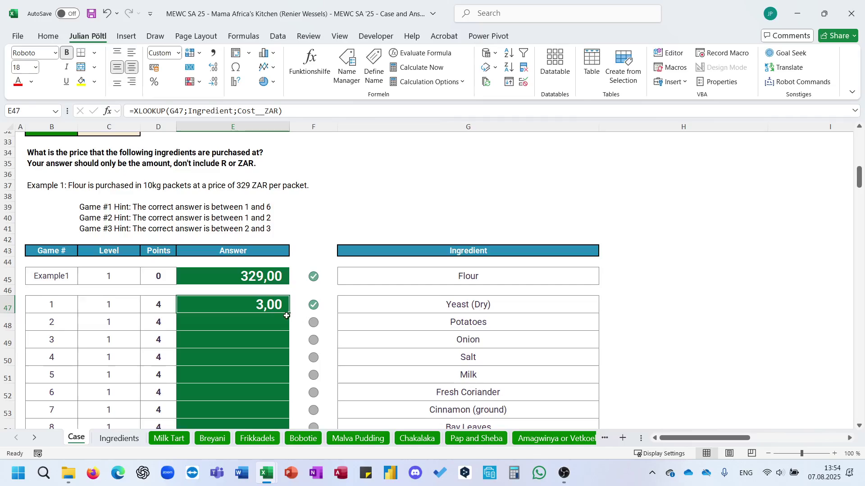
pyautogui.doubleClick(289, 314)
# - Read the Level 2 price-per-gram task and examine the Contents and Units columns on the Ingredients sheet
pyautogui.scroll(-5, 287, 314)
pyautogui.scroll(-7, 287, 314)
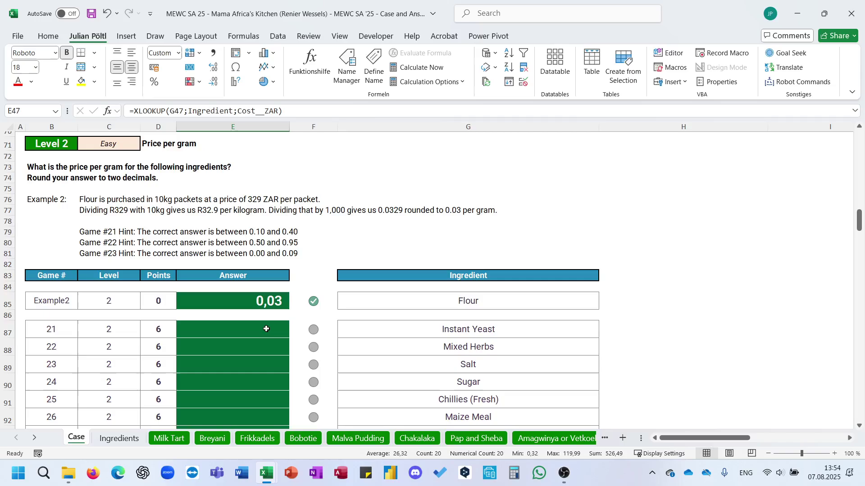
pyautogui.click(266, 329)
pyautogui.click(119, 438)
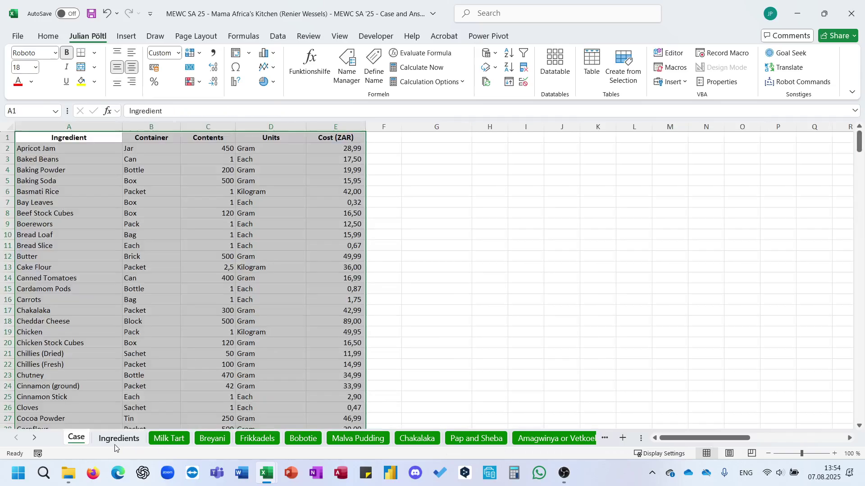
pyautogui.moveTo(220, 183); pyautogui.dragTo(222, 356)
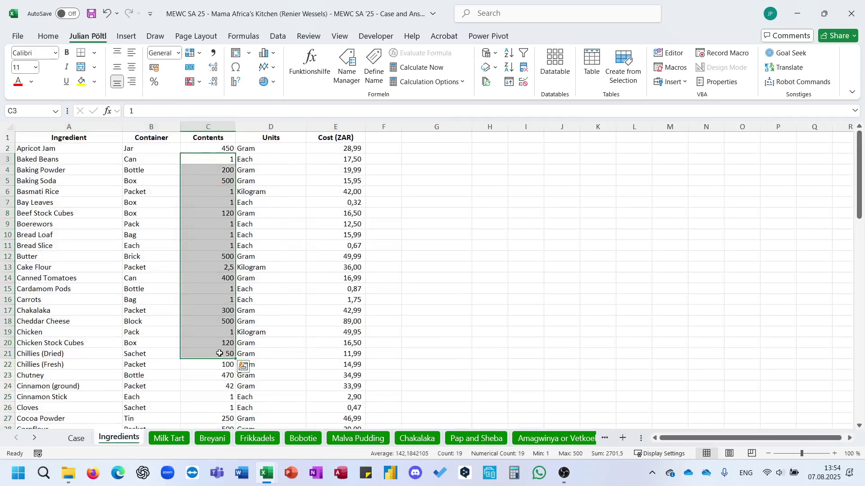
pyautogui.click(271, 267)
pyautogui.click(222, 276)
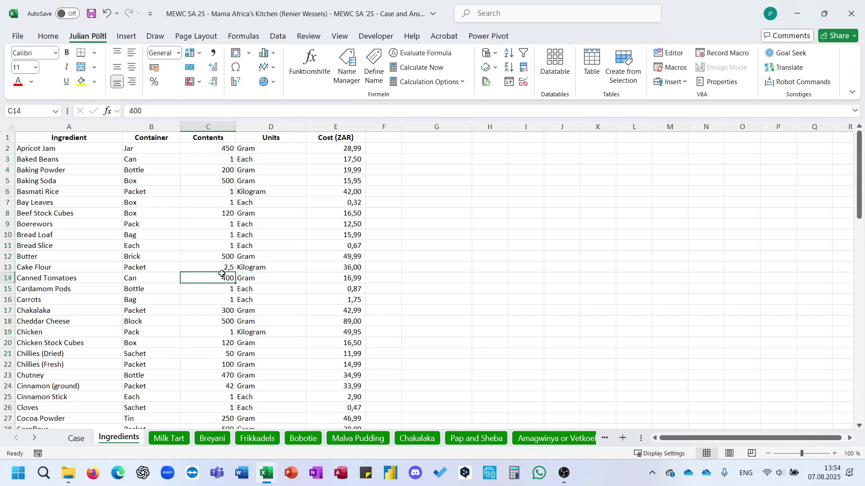
# - List the distinct units beside the ingredients table by entering =UNIQUE(Units) in cell F2
pyautogui.click(390, 150)
pyautogui.write('=uni')
pyautogui.press('Down')
pyautogui.press('Down')
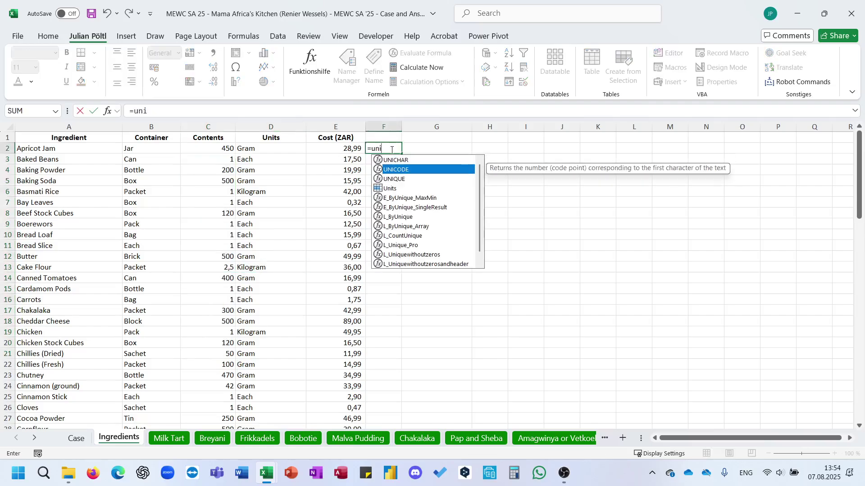
pyautogui.press('Tab')
pyautogui.press('Left')
pyautogui.press('Left')
pyautogui.press('Left')
pyautogui.press('Right')
pyautogui.hotkey('ctrl', 'shift', 'Down')
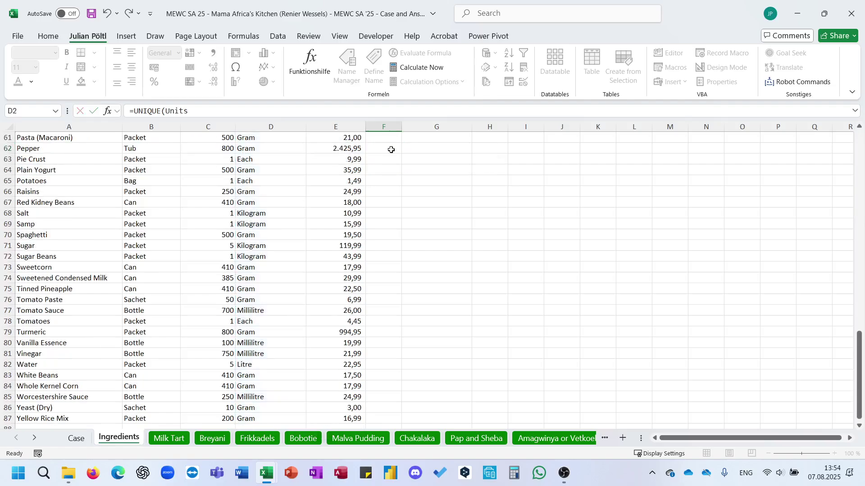
pyautogui.hotkey('ctrl', 'Return')
pyautogui.press('Down')
pyautogui.press('Down')
pyautogui.press('Down')
pyautogui.press('Down')
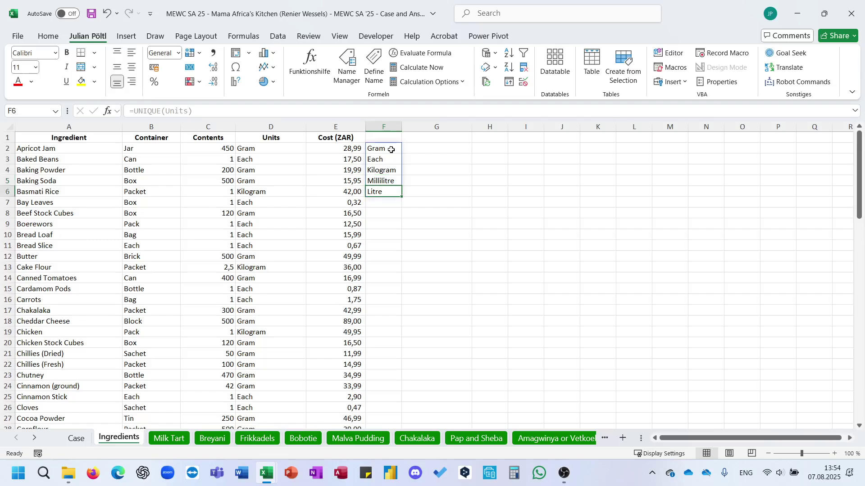
# - Review the first ingredient's contents, unit and cost, and enter the header CU in cell G1
pyautogui.click(435, 153)
pyautogui.moveTo(215, 151); pyautogui.dragTo(272, 152)
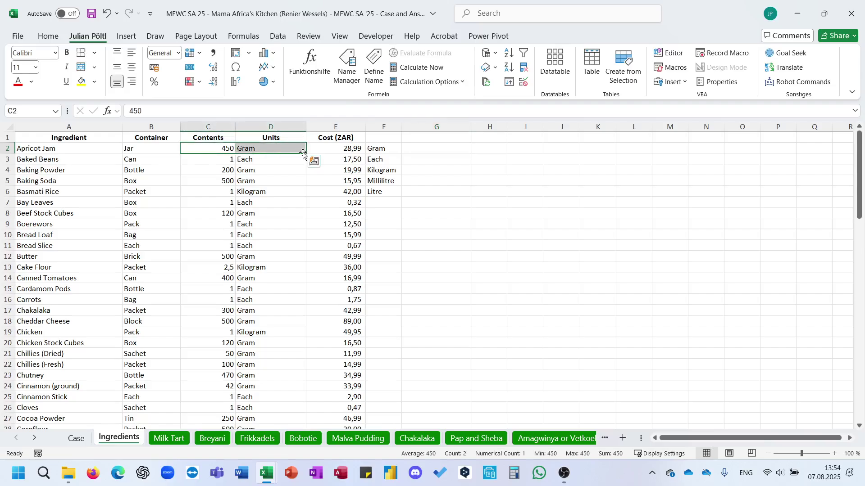
pyautogui.hotkey('shift', 'Left')
pyautogui.click(342, 146)
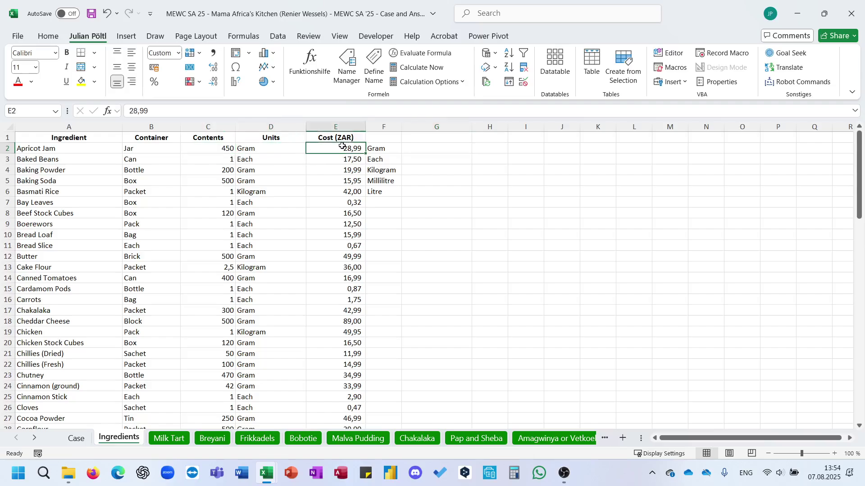
pyautogui.click(405, 138)
pyautogui.write('CU')
pyautogui.press('Return')
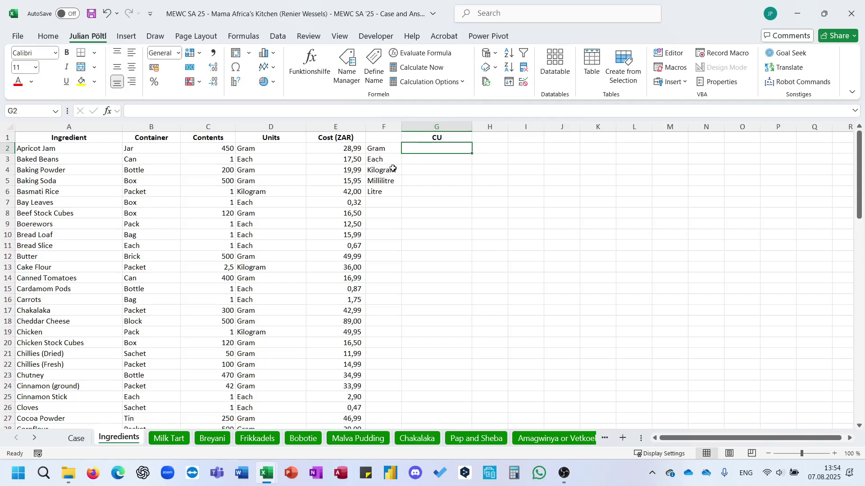
pyautogui.click(387, 192)
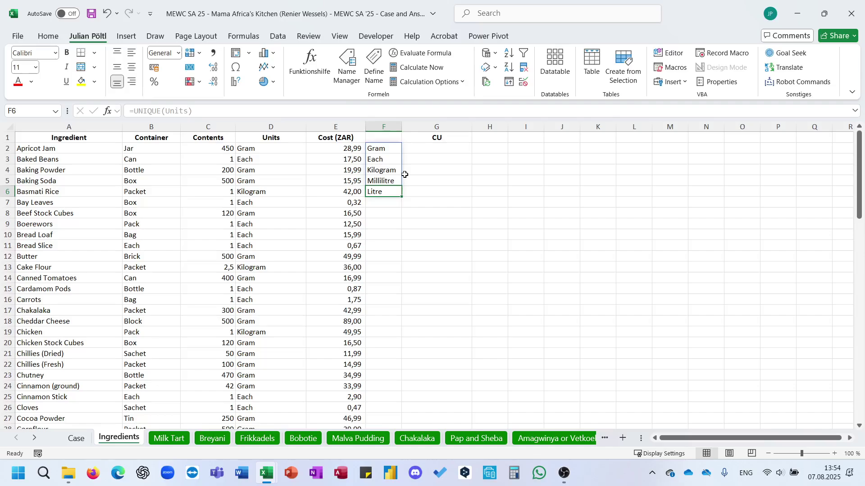
pyautogui.click(436, 147)
pyautogui.write('=')
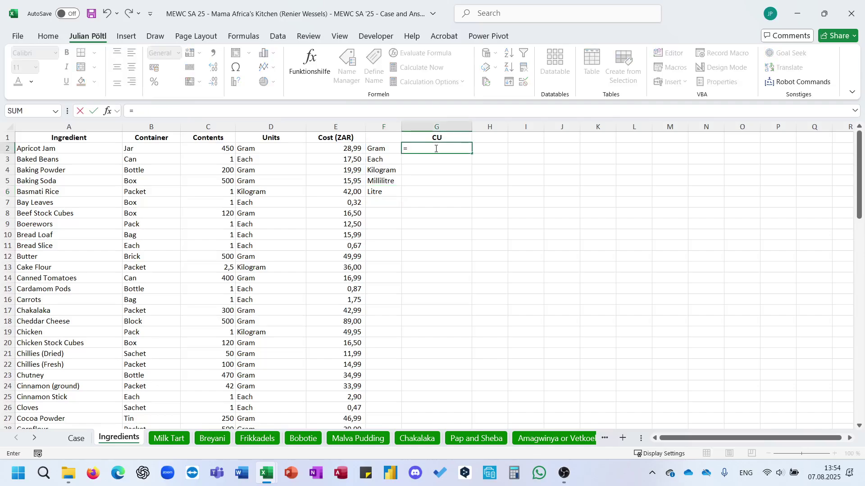
pyautogui.press('Escape')
# - Move the CU header to H1 and enter the conversion factors 1, 1, 1000, 1 and 1000 in G2:G6 beside the units
pyautogui.click(436, 138)
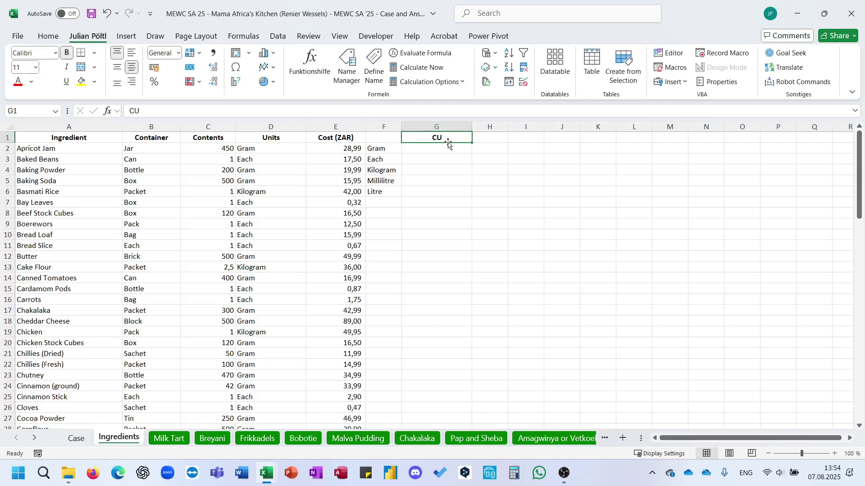
pyautogui.moveTo(447, 142); pyautogui.dragTo(491, 140)
pyautogui.click(419, 149)
pyautogui.write('1')
pyautogui.press('Return')
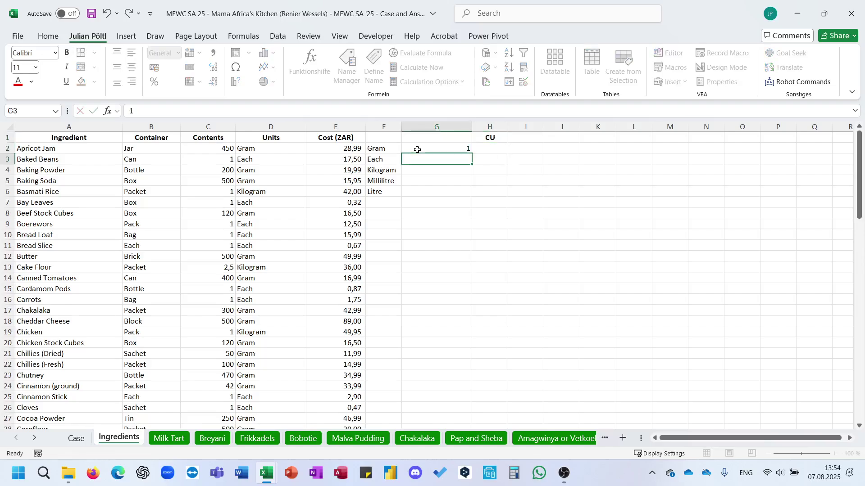
pyautogui.write('1')
pyautogui.press('Return')
pyautogui.write('1000')
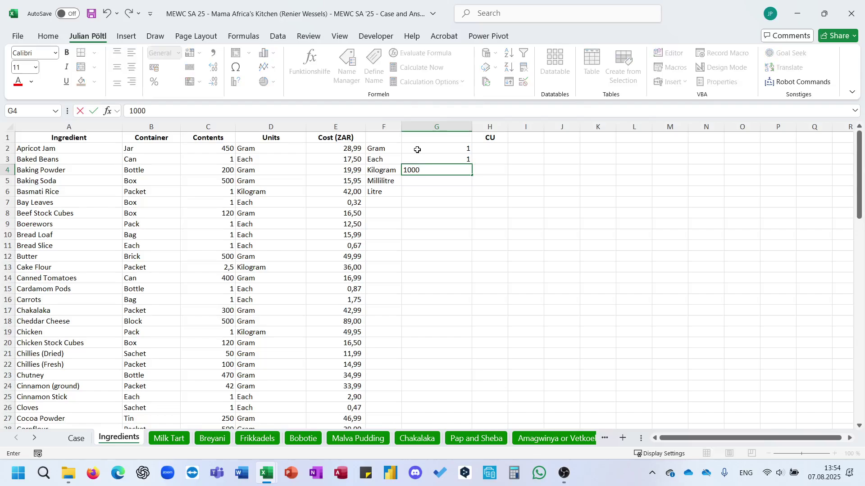
pyautogui.press('Return')
pyautogui.write('1')
pyautogui.press('Return')
pyautogui.write('1000')
pyautogui.press('Return')
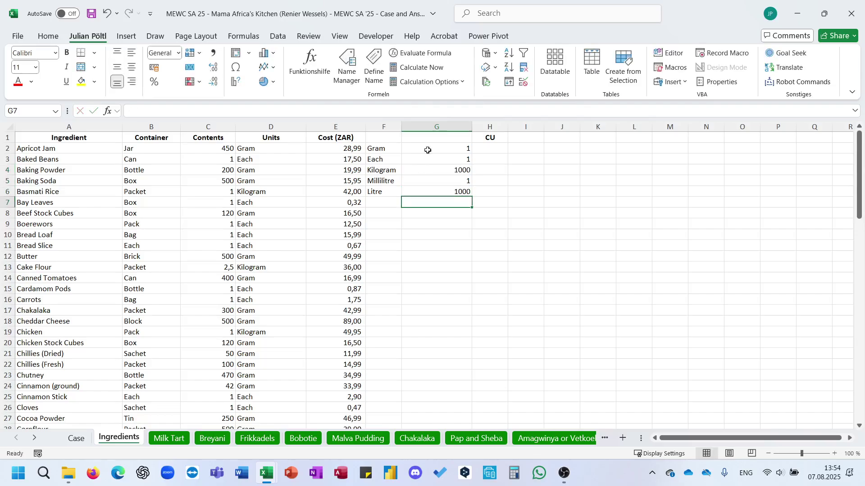
# - Enter =XLOOKUP(Units;F2#;G2:G6) in H2 to return the conversion factor for every ingredient
pyautogui.click(485, 148)
pyautogui.write('=XLOOKUP(')
pyautogui.press('Left')
pyautogui.press('Left')
pyautogui.press('Left')
pyautogui.press('Left')
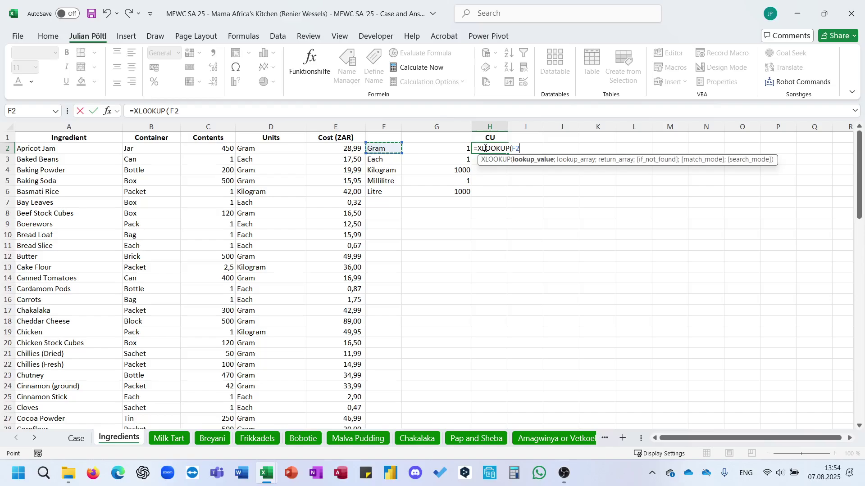
pyautogui.hotkey('ctrl', 'shift', 'Down')
pyautogui.write(';')
pyautogui.press('Left')
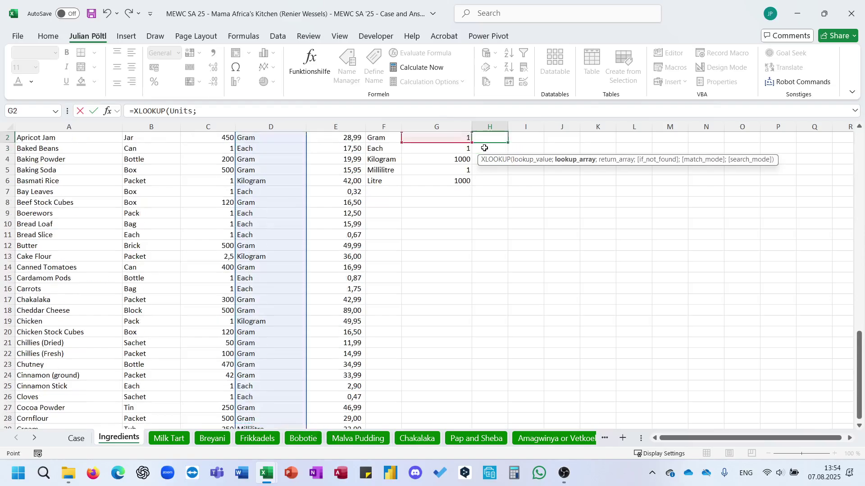
pyautogui.hotkey('ctrl', 'shift', 'Down')
pyautogui.press('Left')
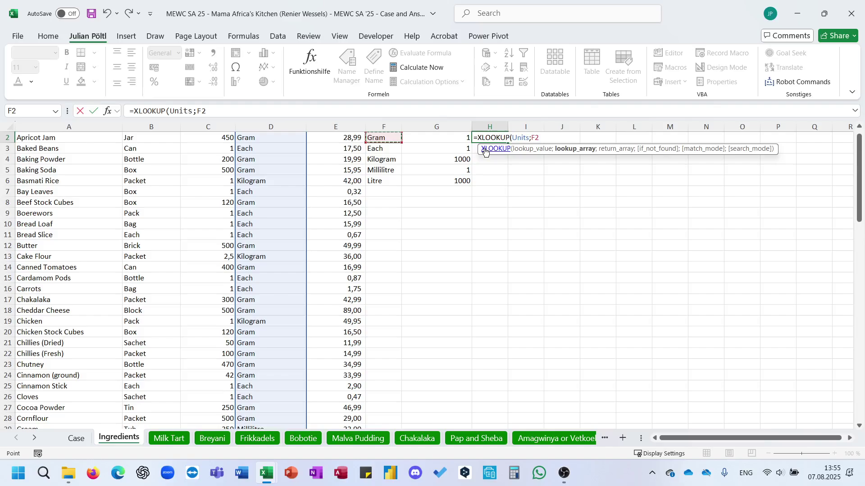
pyautogui.hotkey('ctrl', 'shift', 'Down')
pyautogui.write(';')
pyautogui.press('Left')
pyautogui.hotkey('ctrl', 'shift', 'Down')
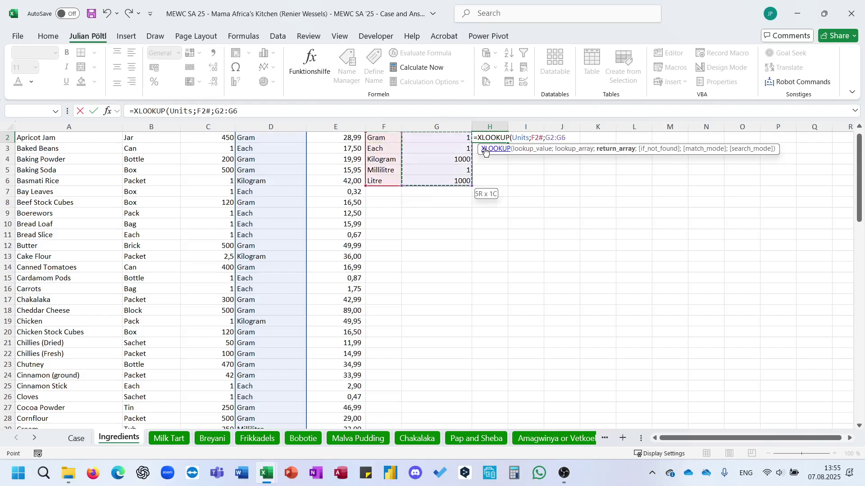
pyautogui.hotkey('ctrl', 'Return')
# - Multiply the XLOOKUP in H2 by the Contents range
pyautogui.click(261, 109)
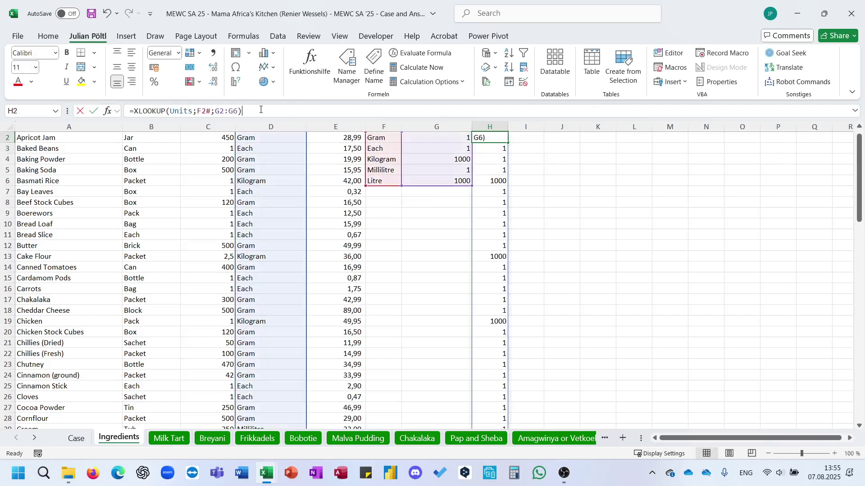
pyautogui.write('*')
pyautogui.scroll(1, 227, 178)
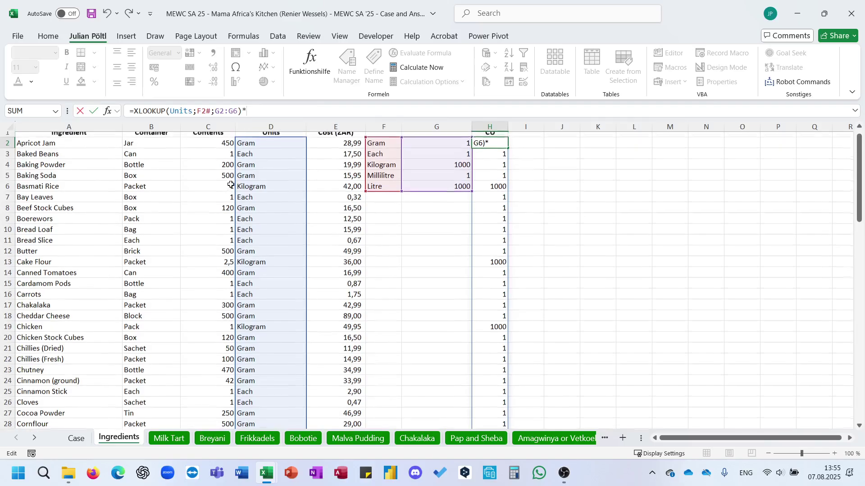
pyautogui.click(228, 147)
pyautogui.hotkey('ctrl', 'shift', 'Down')
pyautogui.hotkey('ctrl', 'Return')
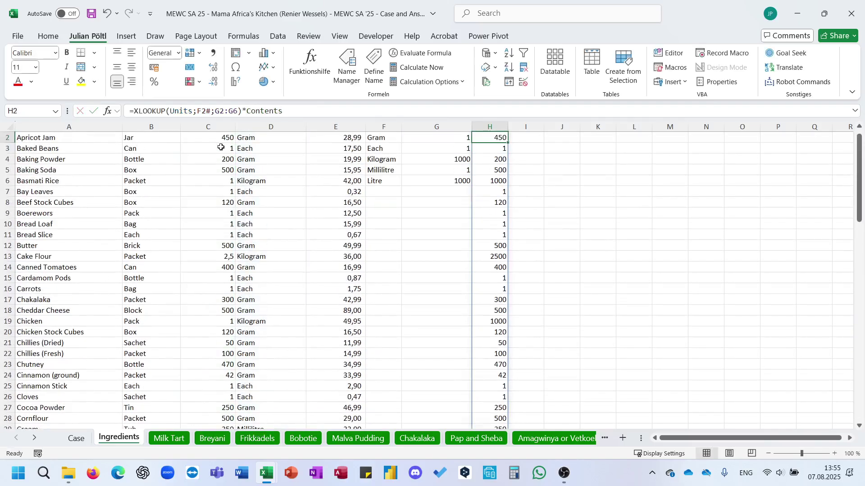
# - Divide the cost by the converted contents by extending H2 to =Cost__ZAR/(XLOOKUP(Units;F2#;G2:G6)*Contents)
pyautogui.click(134, 112)
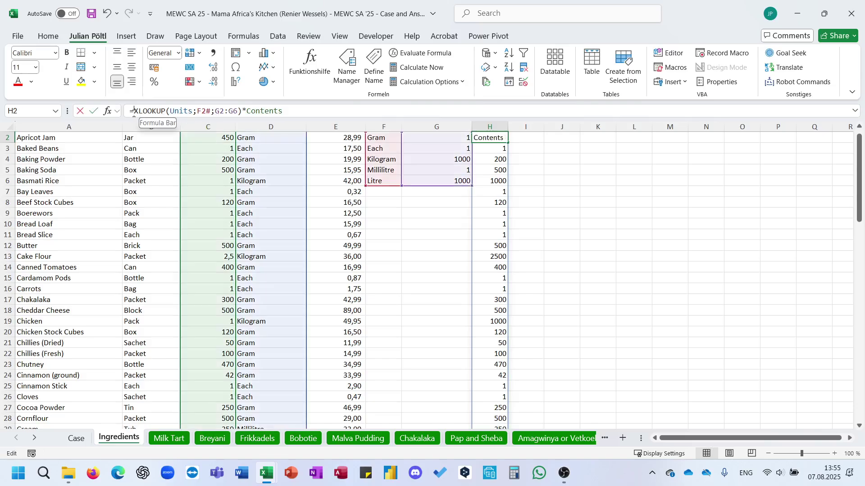
pyautogui.click(356, 140)
pyautogui.hotkey('ctrl', 'shift', 'Down')
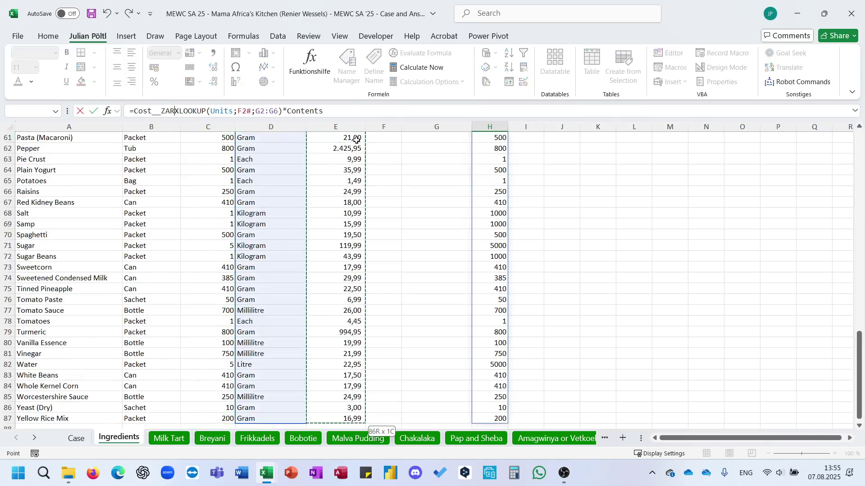
pyautogui.write('/(')
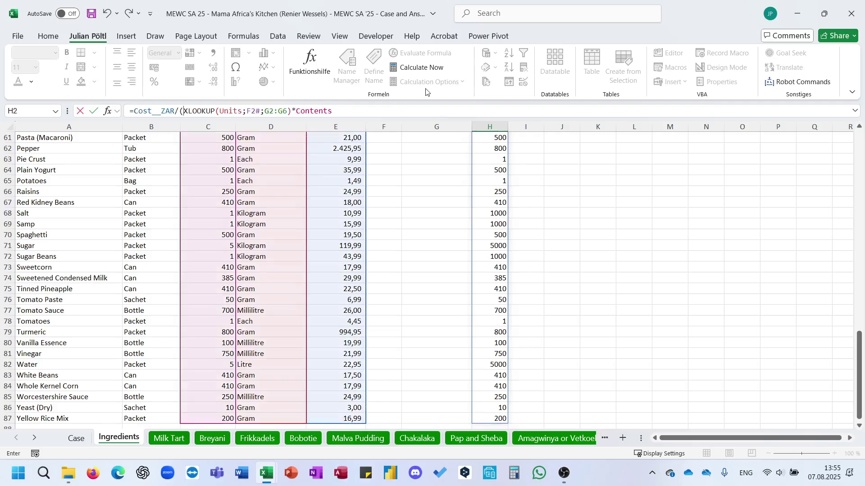
pyautogui.press('Return')
pyautogui.press('Up')
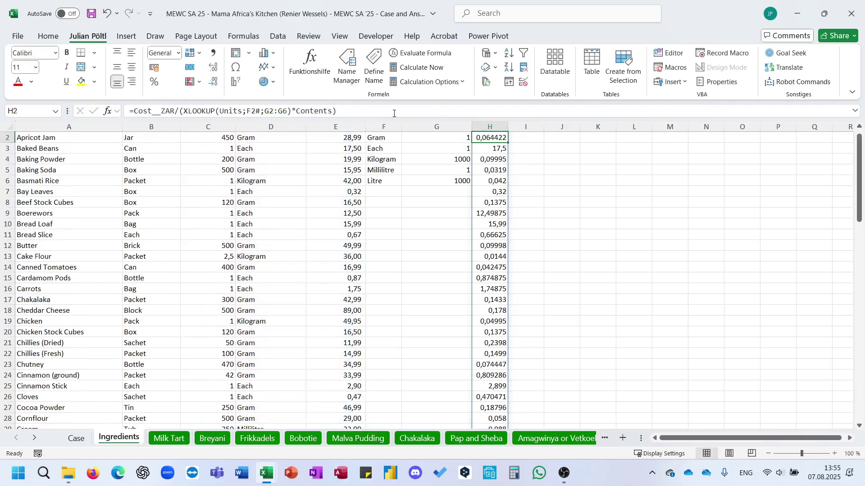
# - Format the spilled CU results in column H as numbers with two decimals
pyautogui.hotkey('ctrl', 'shift', 'Down')
pyautogui.hotkey('ctrl', 'BackSpace')
pyautogui.hotkey('ctrl', 'shift', '1')
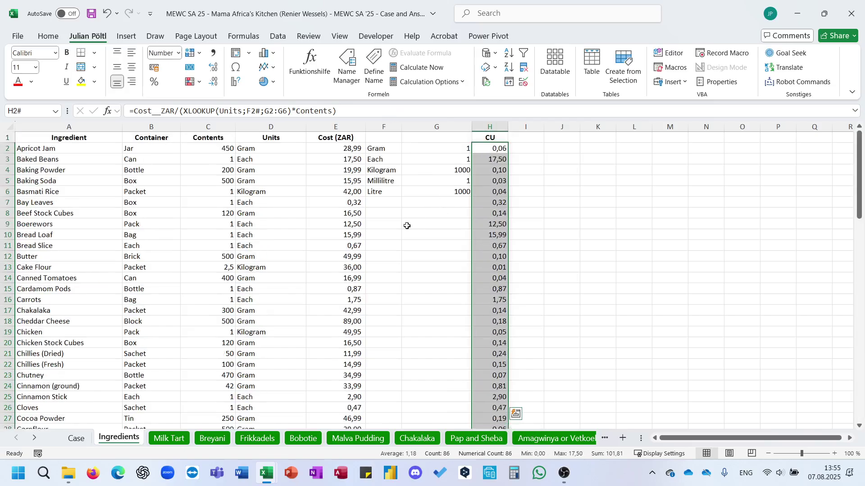
# - Review the CU results against contents and cost down the ingredients list, including Worcestershire Sauce and Water
pyautogui.click(354, 144)
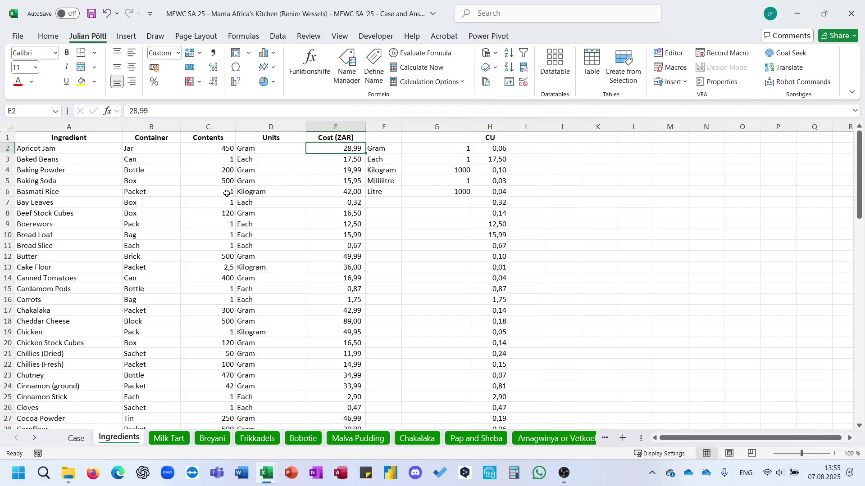
pyautogui.scroll(-17, 220, 264)
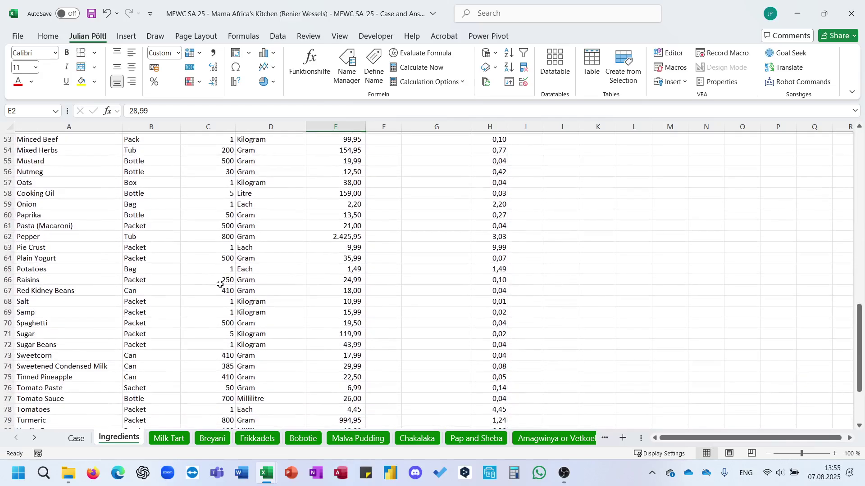
pyautogui.scroll(-10, 220, 267)
pyautogui.scroll(2, 224, 255)
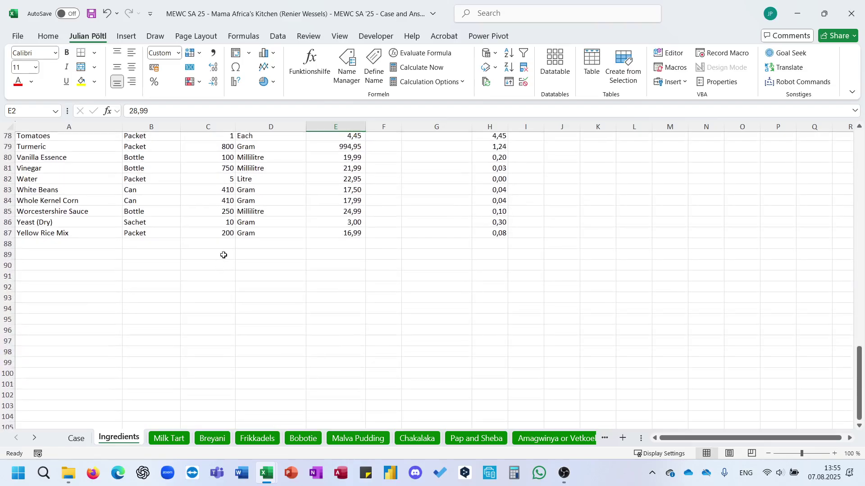
pyautogui.click(221, 214)
pyautogui.click(501, 210)
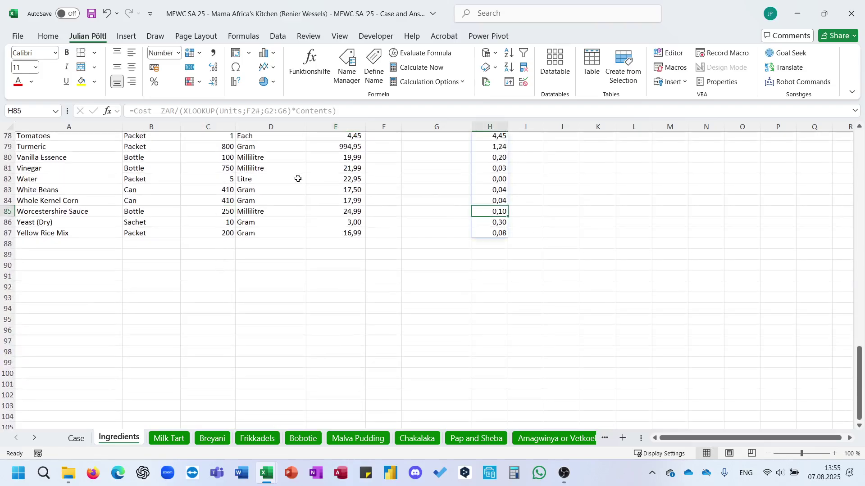
pyautogui.click(214, 178)
pyautogui.click(492, 180)
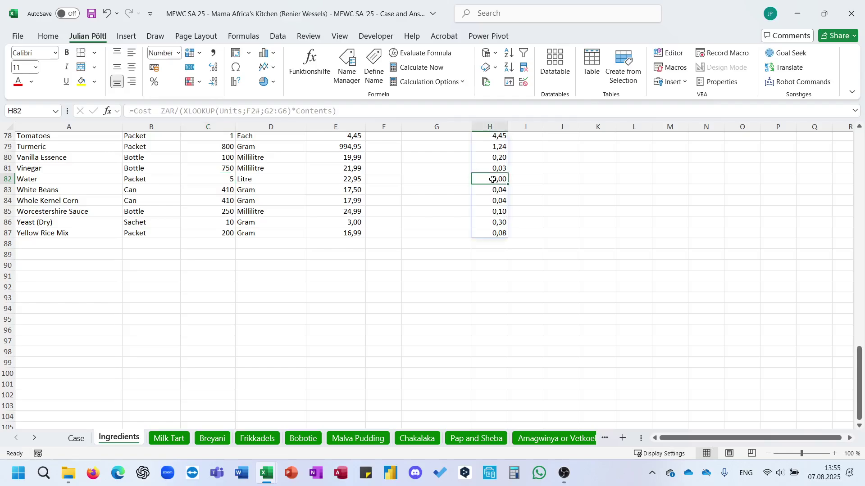
# - Cross-check the unit cost of Water by entering =E82/5000 in F82
pyautogui.click(390, 180)
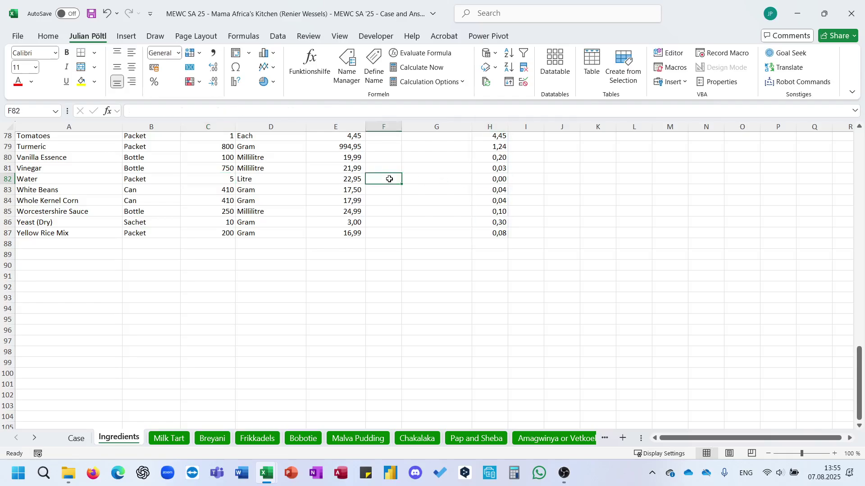
pyautogui.write('=')
pyautogui.press('Left')
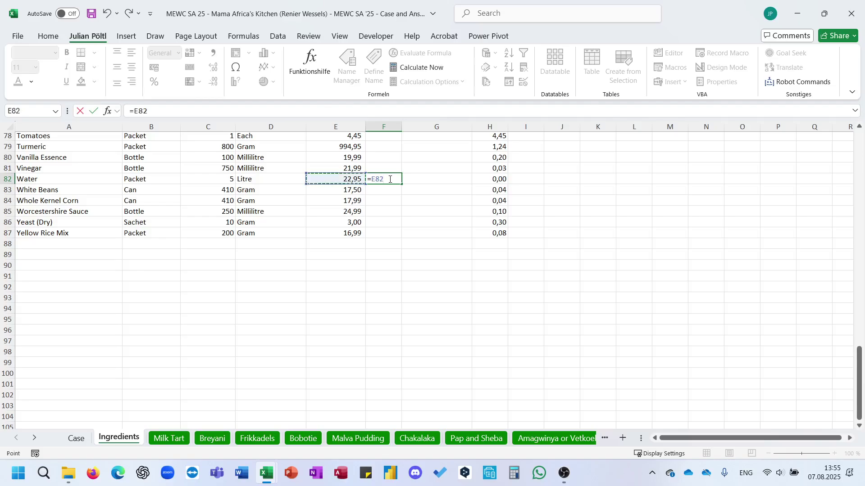
pyautogui.write('/5000')
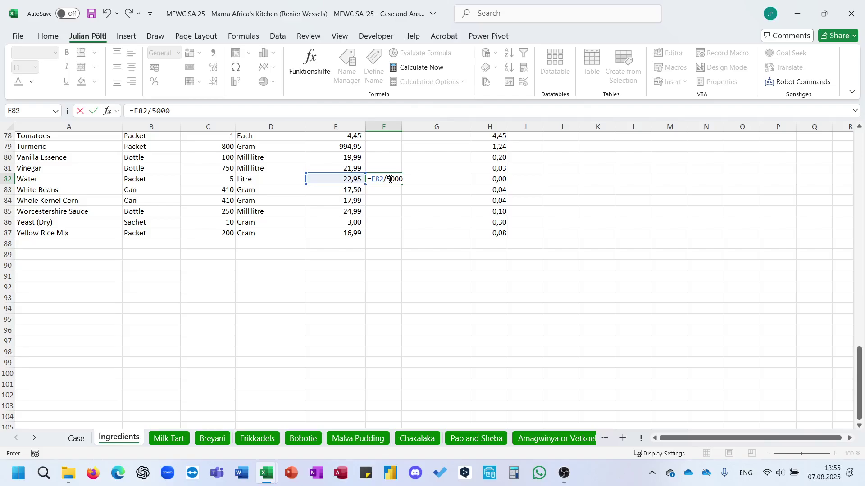
pyautogui.hotkey('ctrl', 'Return')
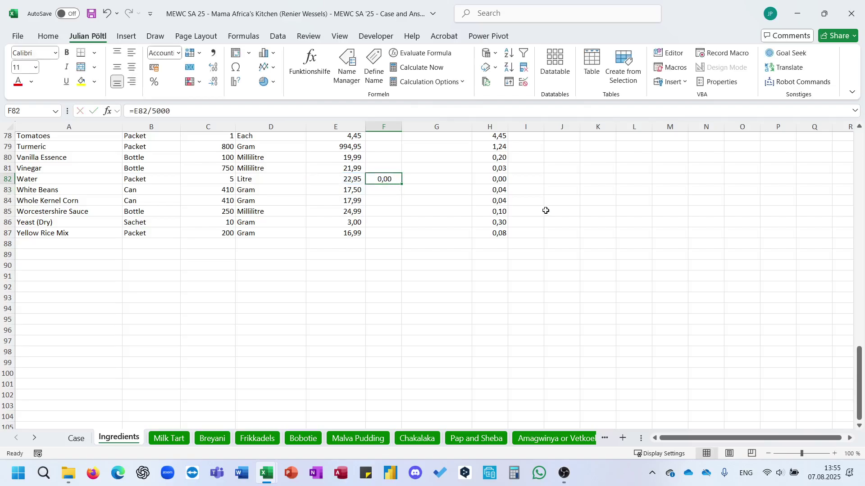
# - Define the name CU for the unit cost values in H2:H87
pyautogui.click(486, 232)
pyautogui.hotkey('ctrl', '/')
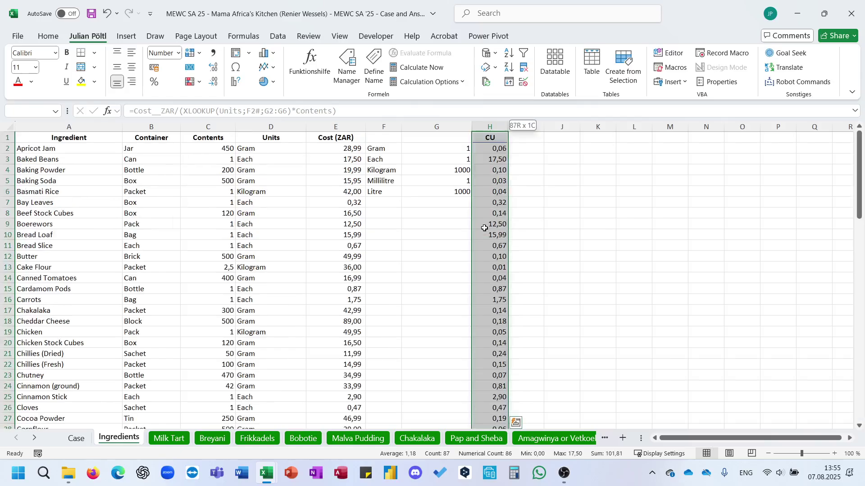
pyautogui.click(30, 112)
pyautogui.write('CU')
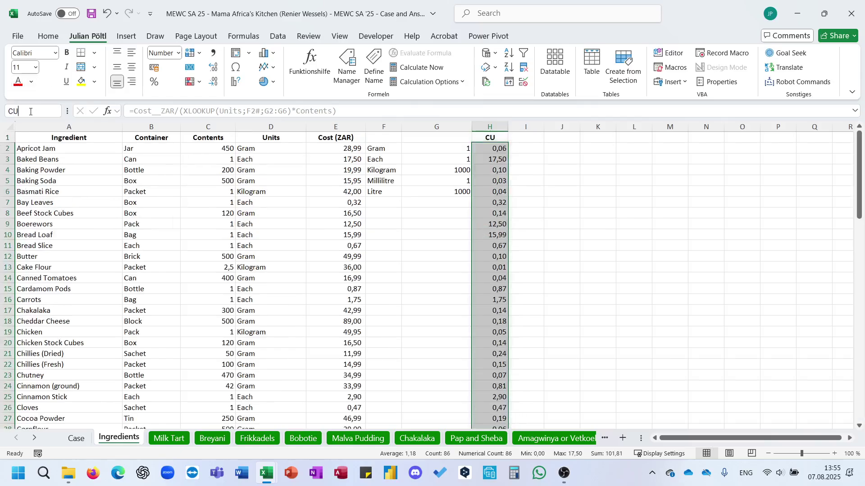
pyautogui.press('Return')
# - On the Case sheet, enter =XLOOKUP(G87;Ingredient;CU) in E87 for the first Level 2 answer
pyautogui.click(76, 438)
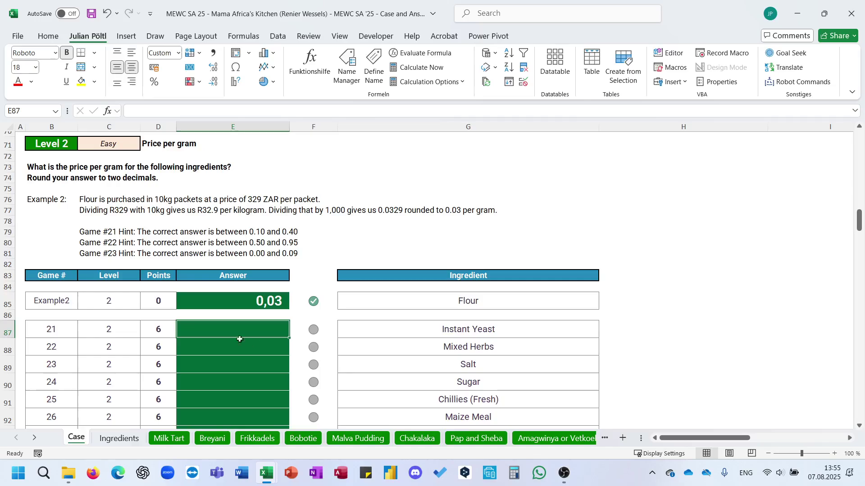
pyautogui.write('=XLOOKUP(')
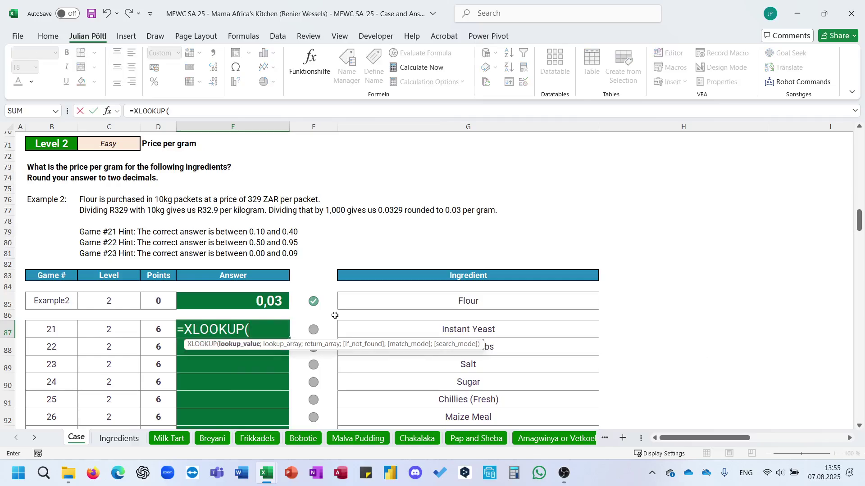
pyautogui.click(360, 331)
pyautogui.write(';in')
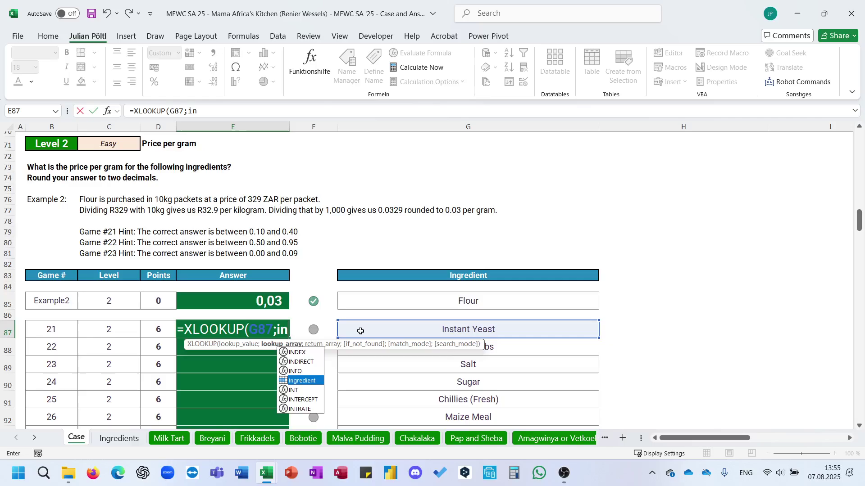
pyautogui.press('Tab')
pyautogui.write(';cu')
pyautogui.hotkey('ctrl', 'Return')
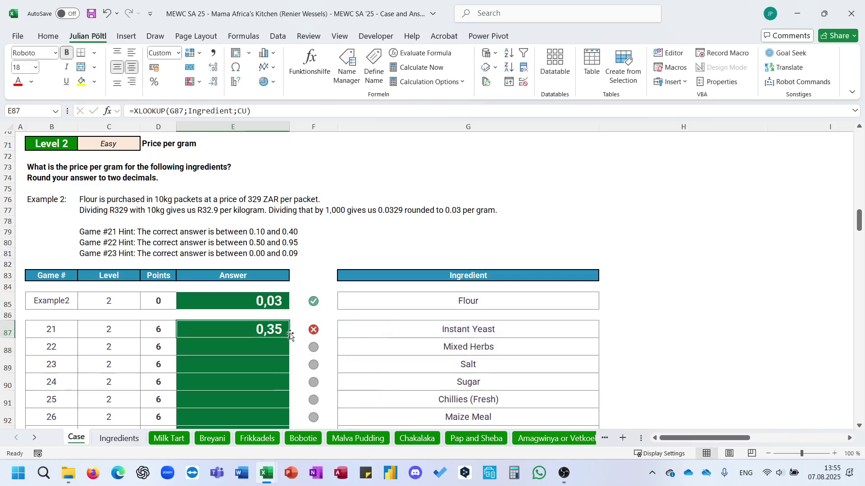
# - Wrap the E87 lookup in ROUND with 2 digits and fill it down the Level 2 answers to game 40
pyautogui.click(134, 111)
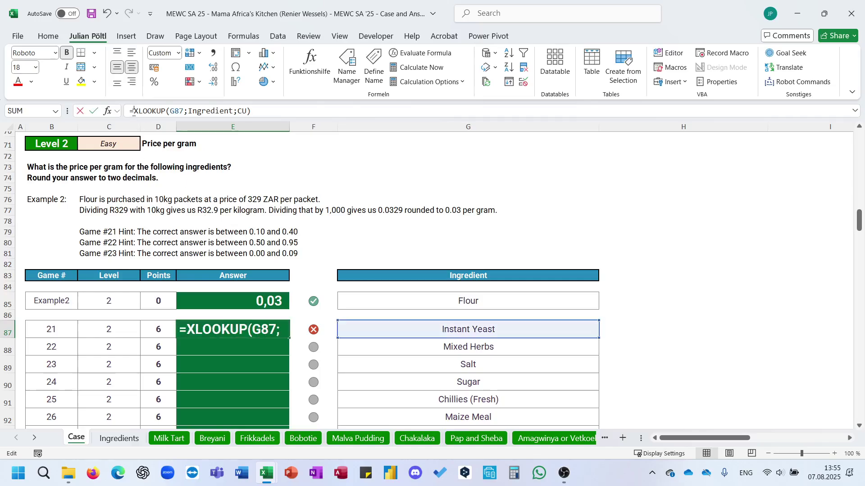
pyautogui.write('ro')
pyautogui.press('Tab')
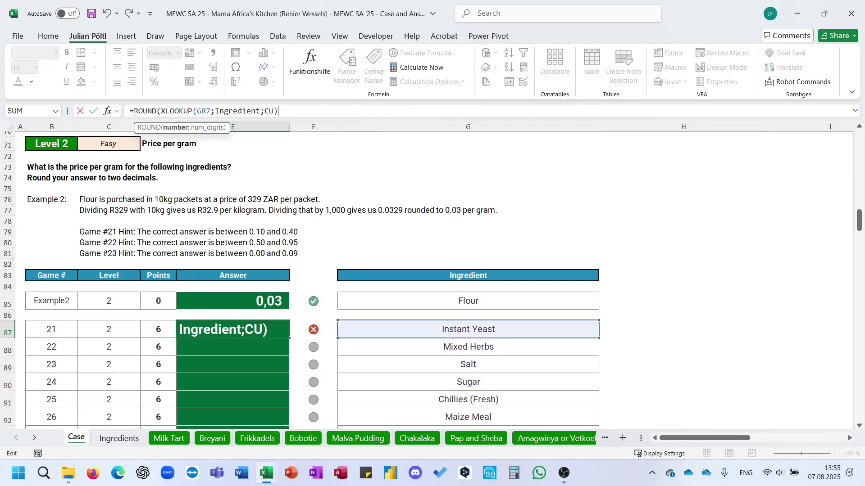
pyautogui.write(';2)')
pyautogui.hotkey('ctrl', 'Return')
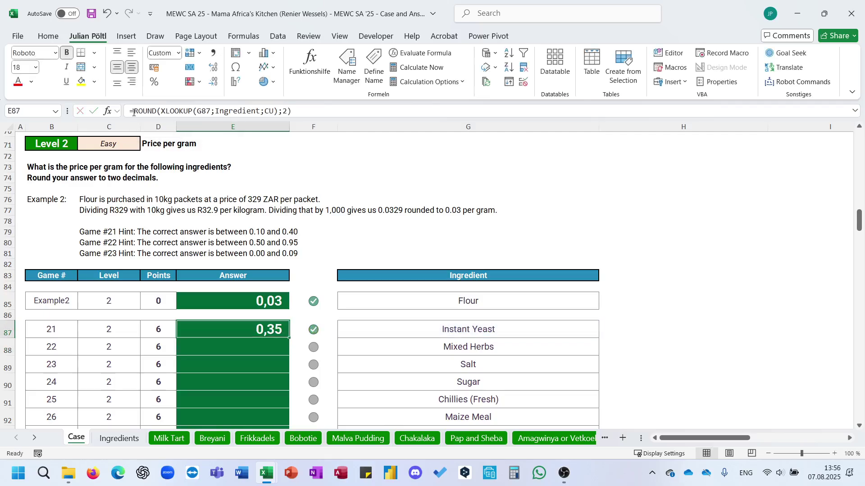
pyautogui.doubleClick(290, 339)
pyautogui.scroll(-6, 292, 341)
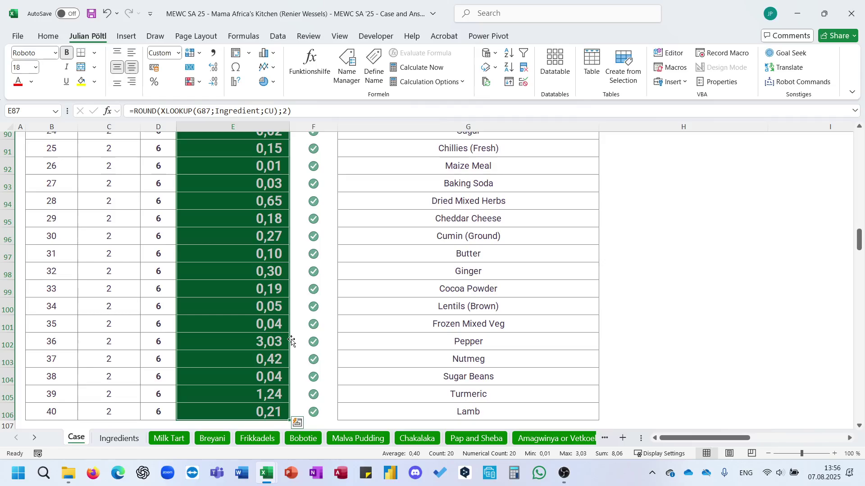
# - Examine the Level 3 volume task, its unit conversion table, the worked example and the game hints
pyautogui.scroll(-6, 291, 340)
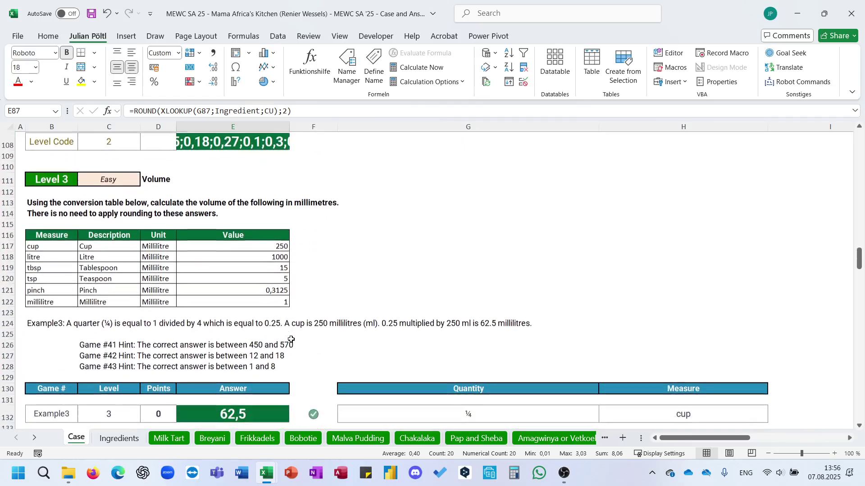
pyautogui.scroll(-1, 292, 340)
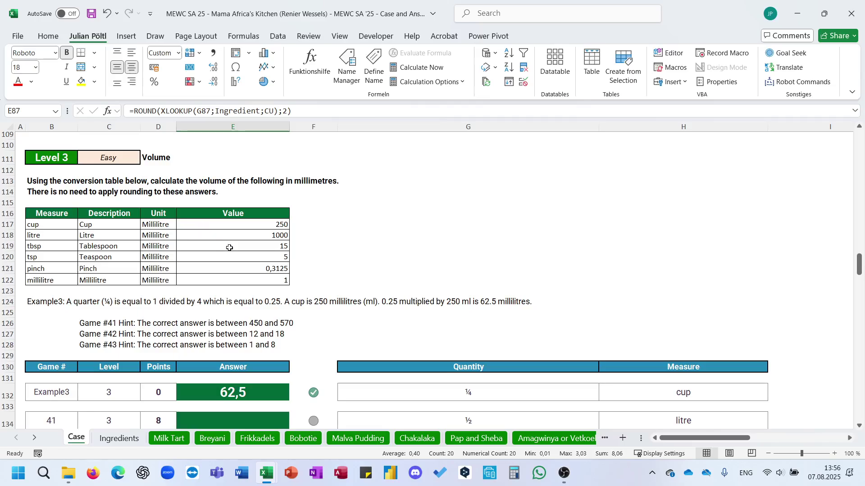
pyautogui.scroll(-1, 230, 247)
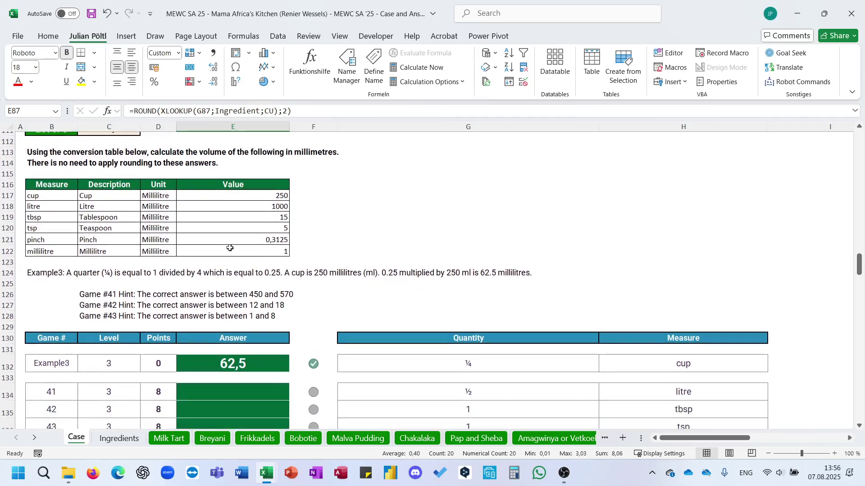
pyautogui.hscroll(1, 318, 242)
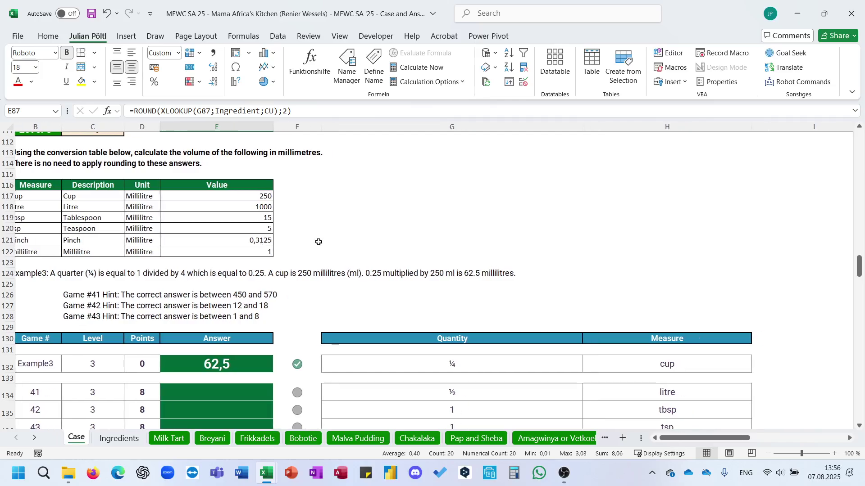
pyautogui.hscroll(2, 319, 242)
pyautogui.scroll(-1, 319, 242)
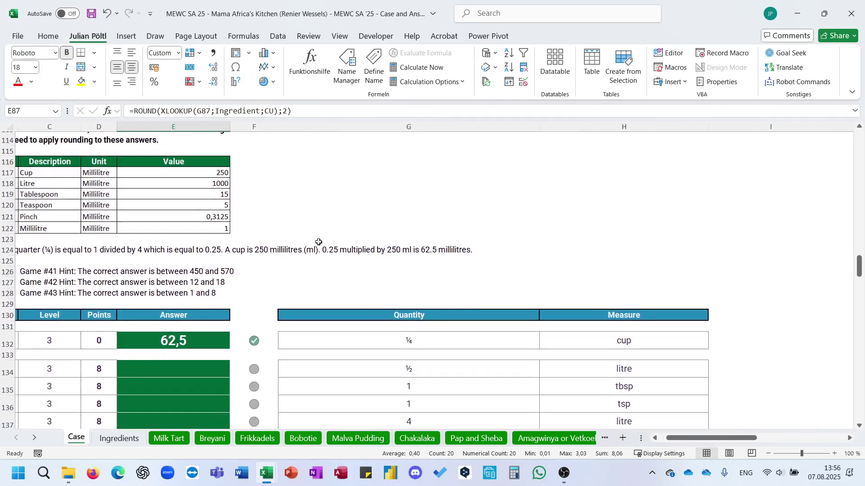
pyautogui.scroll(1, 318, 242)
pyautogui.hscroll(-3, 319, 243)
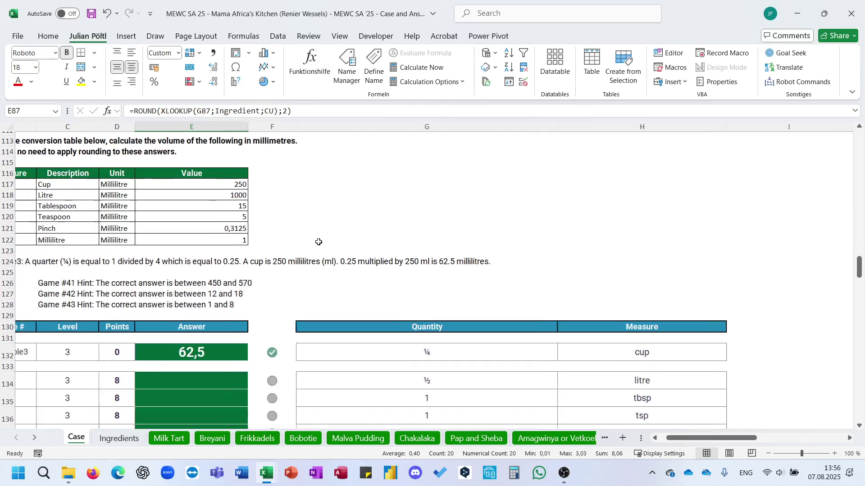
pyautogui.hscroll(1, 318, 242)
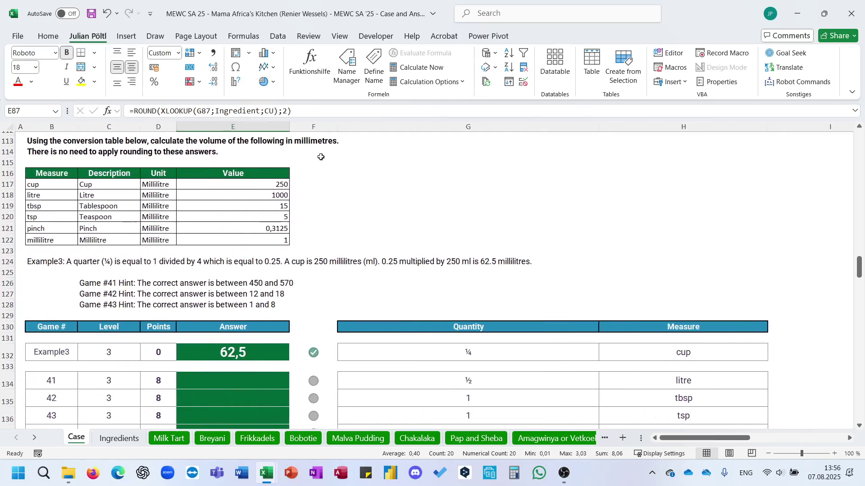
pyautogui.click(314, 139)
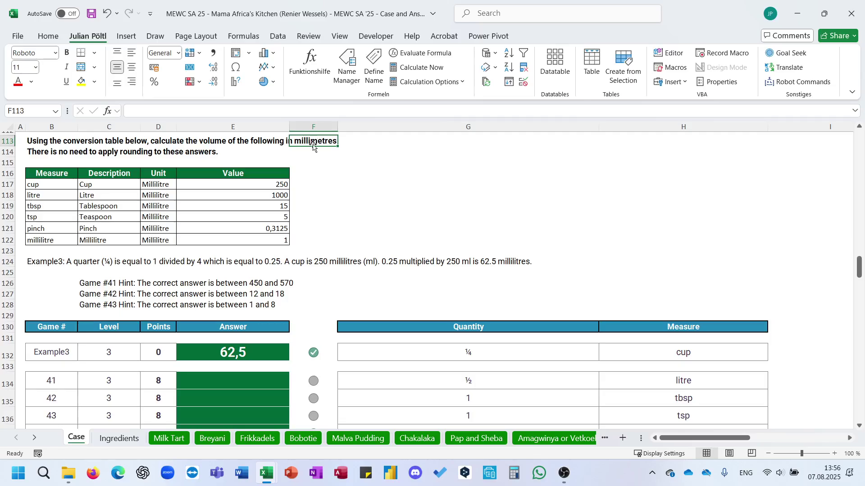
pyautogui.scroll(-1, 338, 176)
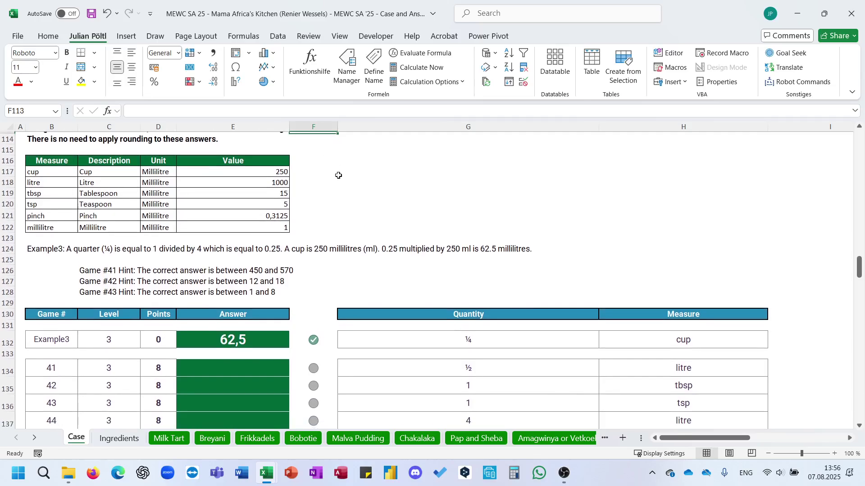
# - List the distinct Level 3 quantities beside the questions by entering =UNIQUE(G134:G153) in I135
pyautogui.hscroll(2, 339, 176)
pyautogui.click(666, 318)
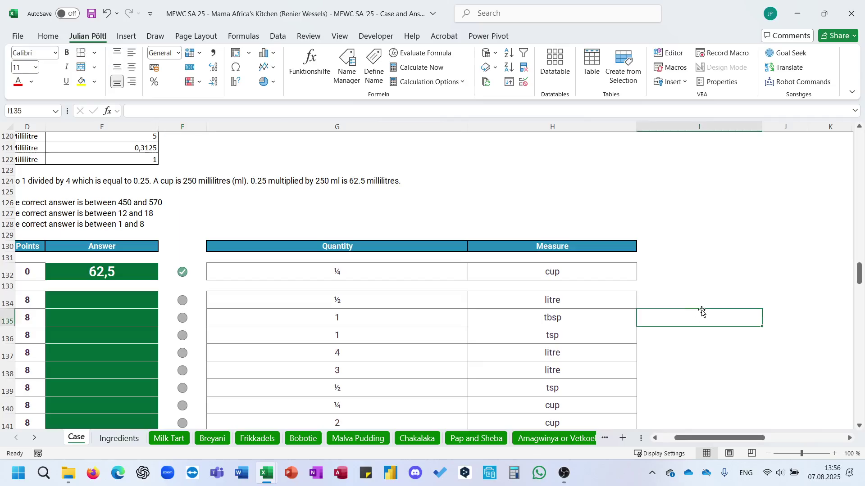
pyautogui.write('=uni')
pyautogui.press('Down')
pyautogui.press('Down')
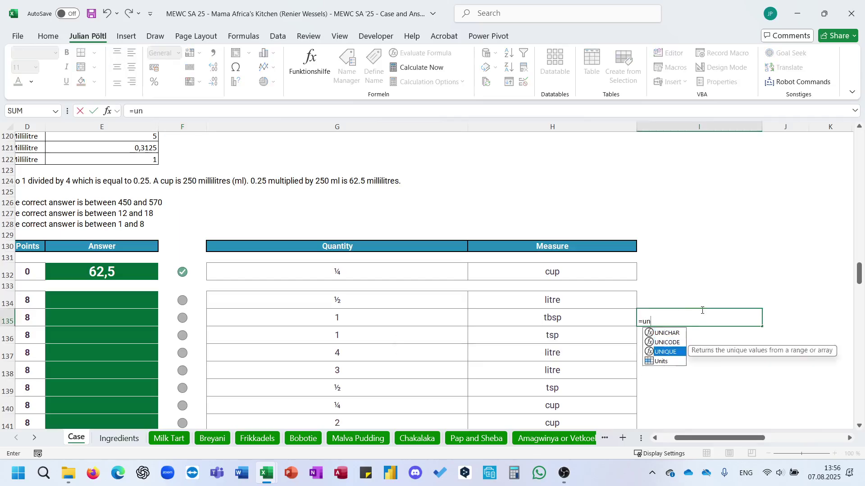
pyautogui.press('Tab')
pyautogui.press('Left')
pyautogui.press('Left')
pyautogui.press('Up')
pyautogui.hotkey('ctrl', 'shift', 'Down')
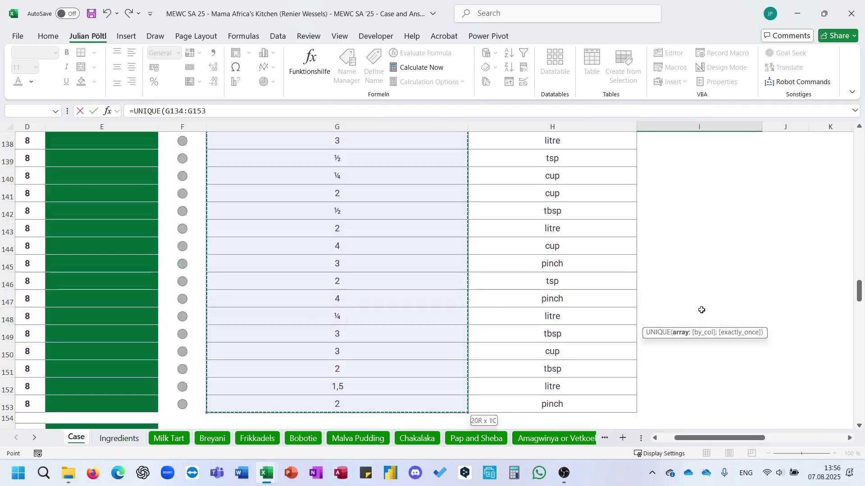
pyautogui.hotkey('ctrl', 'Return')
# - Move the UNIQUE formula from I135 up to I134 so the list lines up with the first question
pyautogui.press('Up')
pyautogui.press('Down')
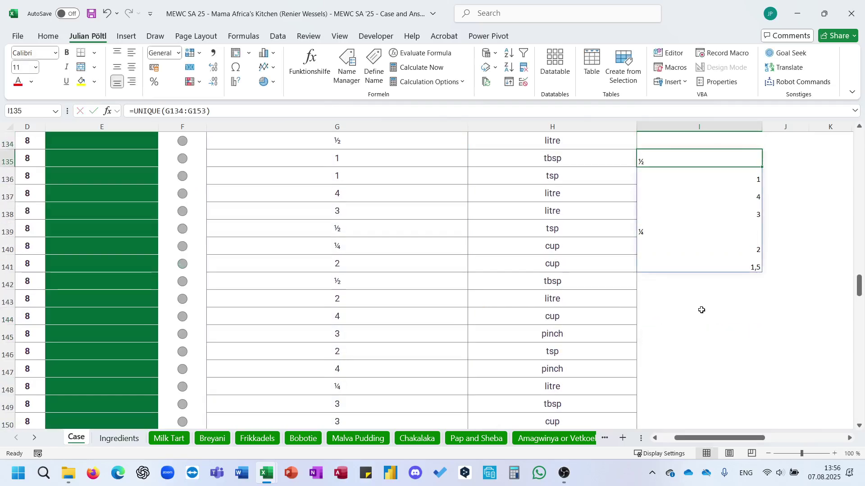
pyautogui.scroll(2, 681, 182)
pyautogui.moveTo(662, 198)
pyautogui.mouseDown()
pyautogui.moveTo(659, 188)
pyautogui.moveTo(672, 194)
pyautogui.mouseUp()
# - Enter the numeric equivalents 0,5, 1, 4 and 3 in J134:J137 beside the distinct quantities
pyautogui.hscroll(3, 672, 191)
pyautogui.click(668, 188)
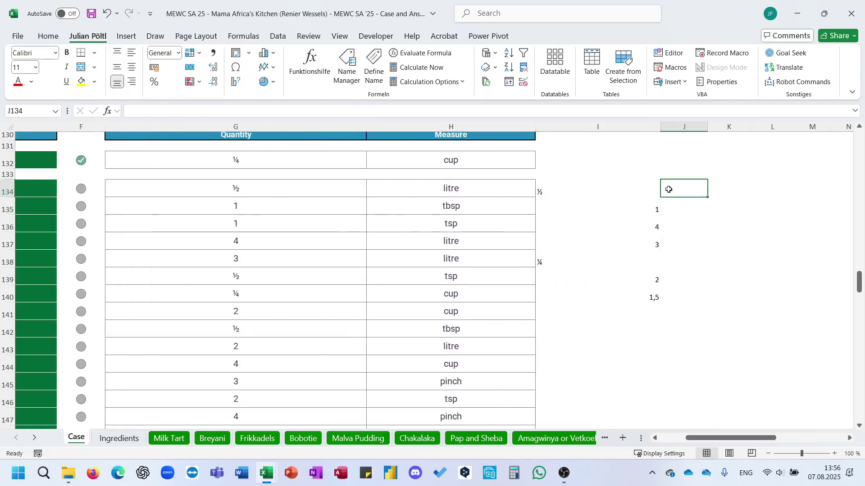
pyautogui.write(',5')
pyautogui.press('Return')
pyautogui.write('1')
pyautogui.press('Return')
pyautogui.write('4')
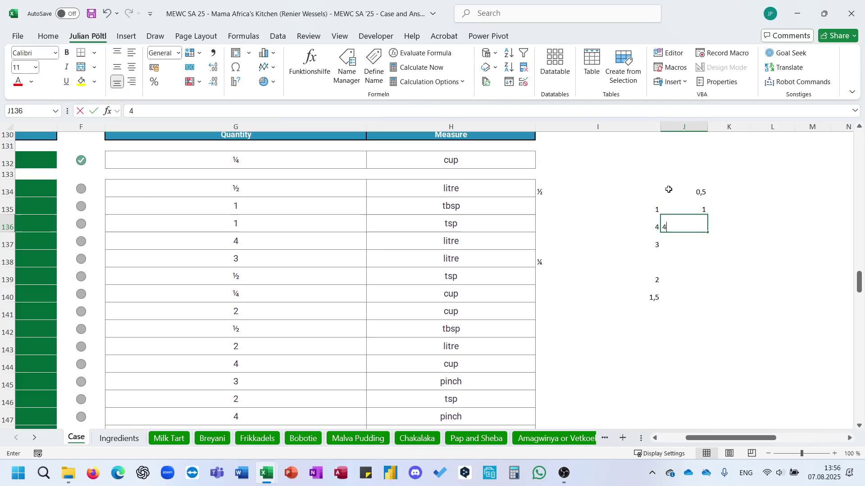
pyautogui.press('Return')
pyautogui.write('3')
pyautogui.press('Return')
# - Complete the numeric equivalents with 0,25, 2 and 1,5 in J138:J140
pyautogui.write(',')
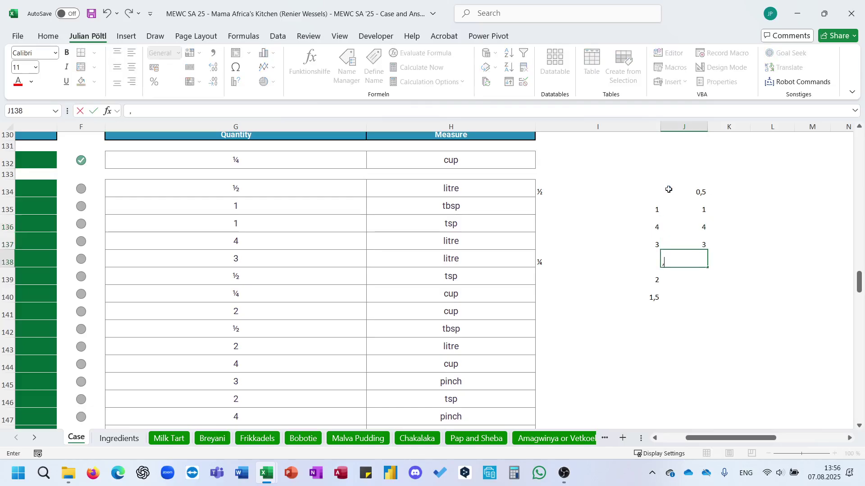
pyautogui.write('25')
pyautogui.press('Return')
pyautogui.write('2')
pyautogui.press('Return')
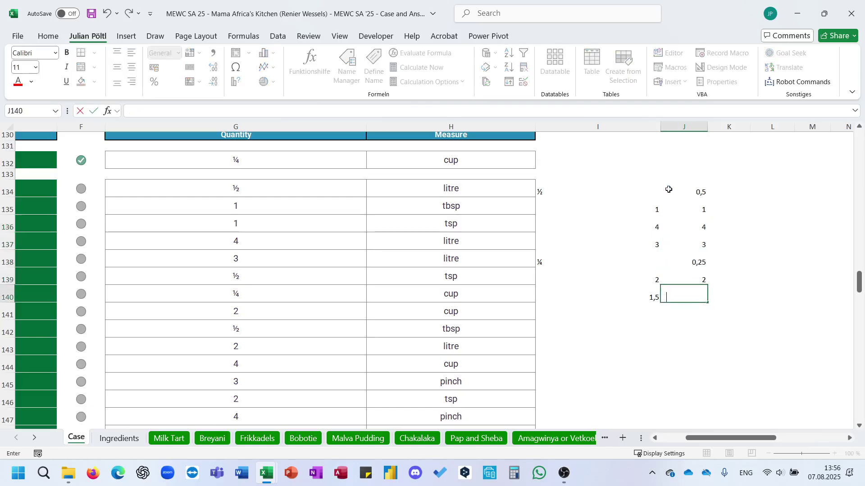
pyautogui.write('1,5')
pyautogui.press('Return')
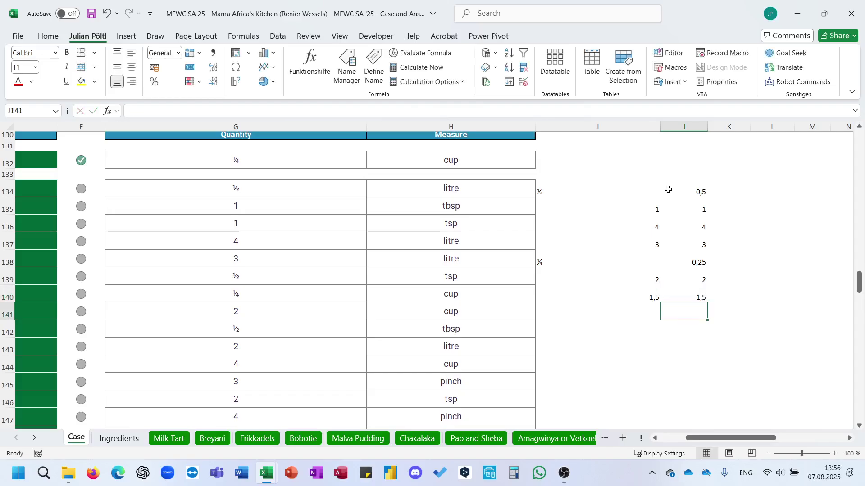
# - Begin the game 41 answer in E134 with =XLOOKUP(H134;$B$117:$B$122;$E$117:$E$122) to get the millilitres per measure
pyautogui.moveTo(677, 191); pyautogui.dragTo(685, 298)
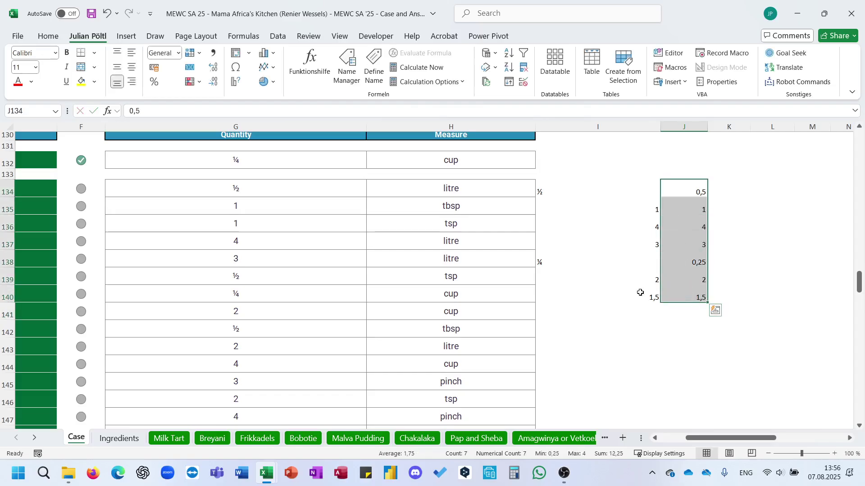
pyautogui.hscroll(-2, 409, 290)
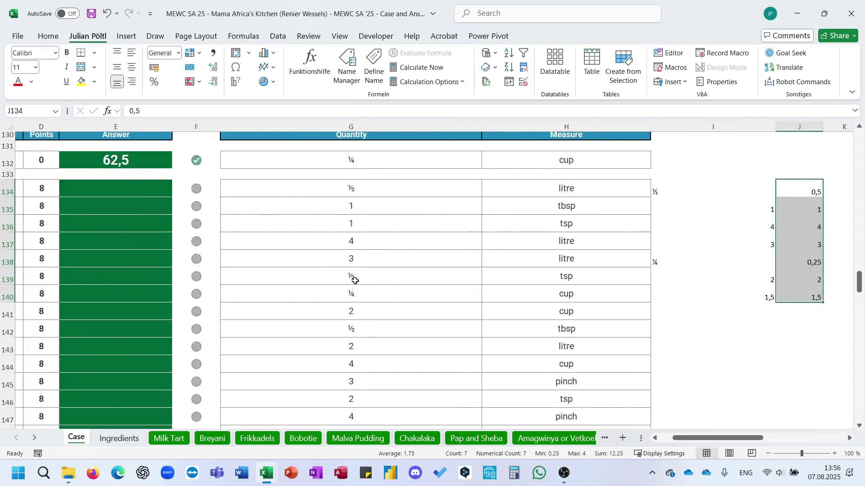
pyautogui.scroll(1, 355, 280)
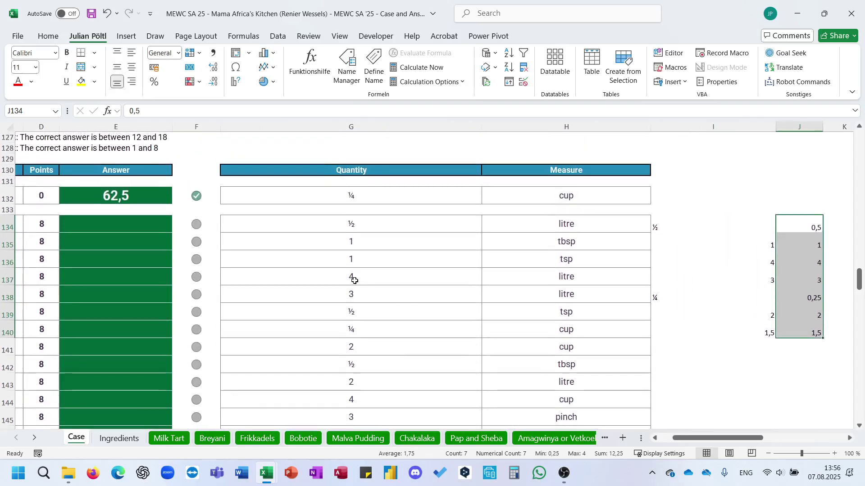
pyautogui.scroll(1, 355, 280)
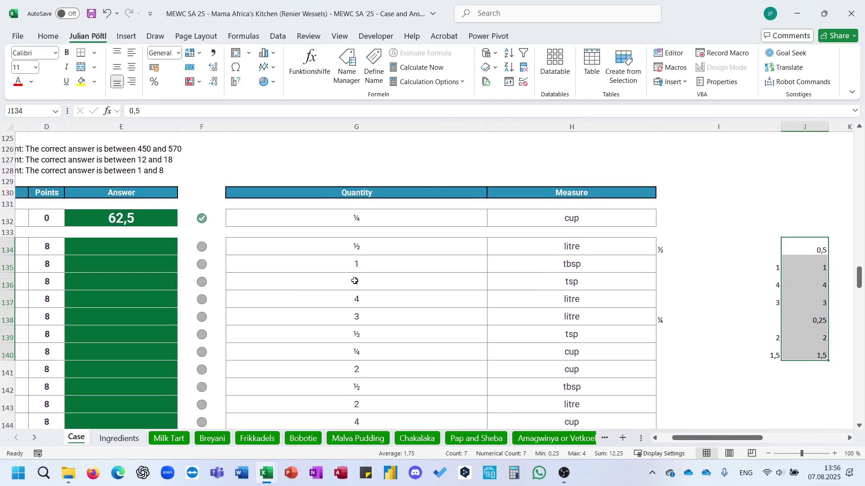
pyautogui.hscroll(-2, 273, 254)
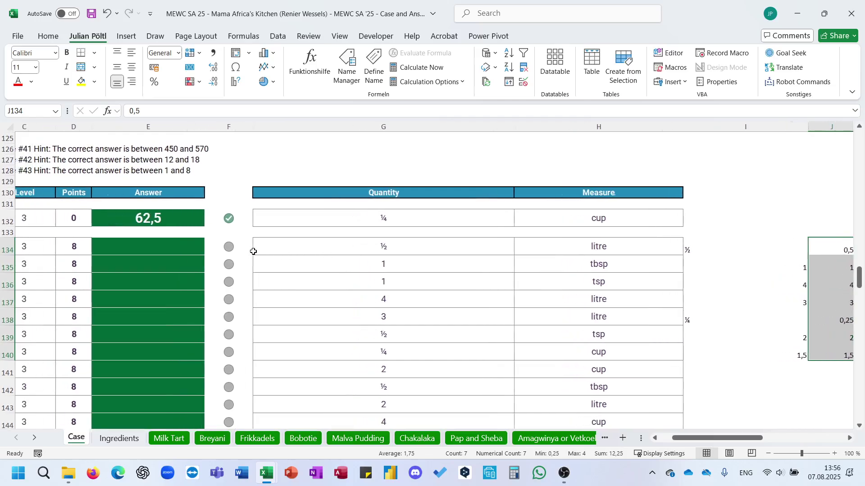
pyautogui.hscroll(-1, 253, 251)
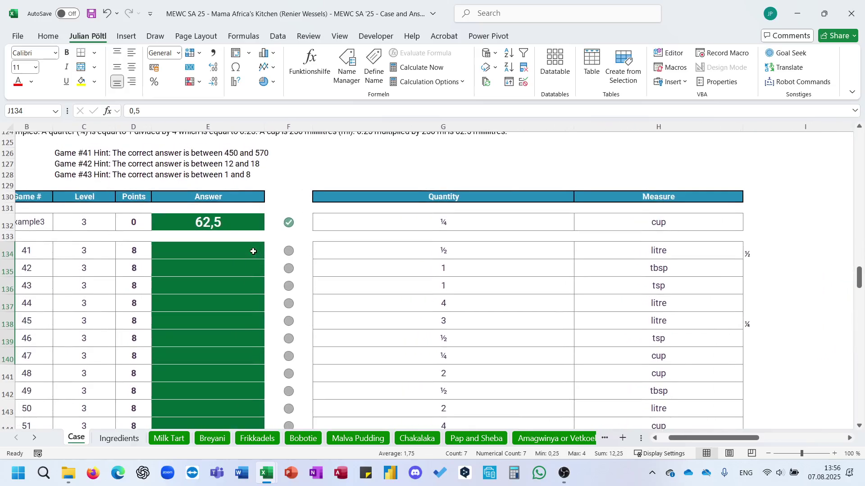
pyautogui.scroll(3, 268, 277)
pyautogui.hscroll(-1, 269, 278)
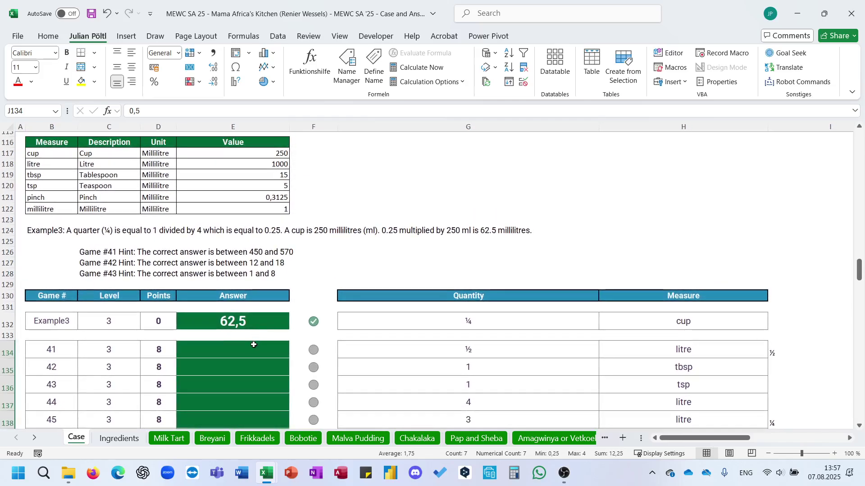
pyautogui.click(252, 351)
pyautogui.write('=xlookup(')
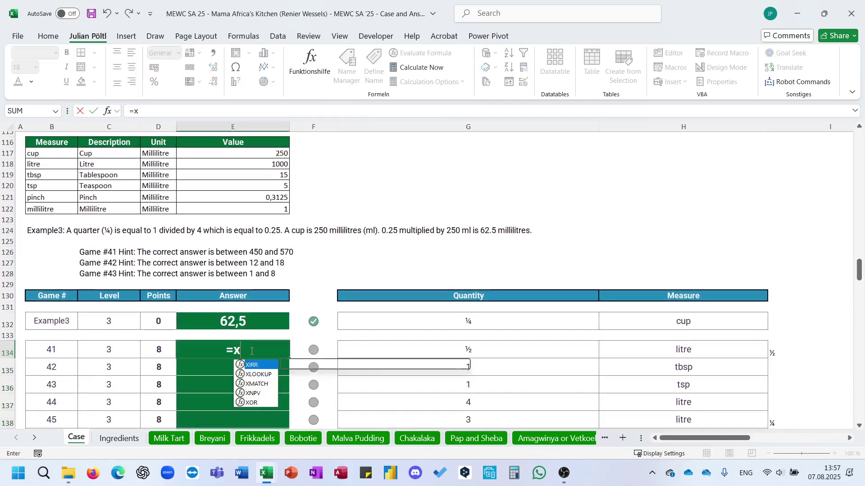
pyautogui.click(630, 353)
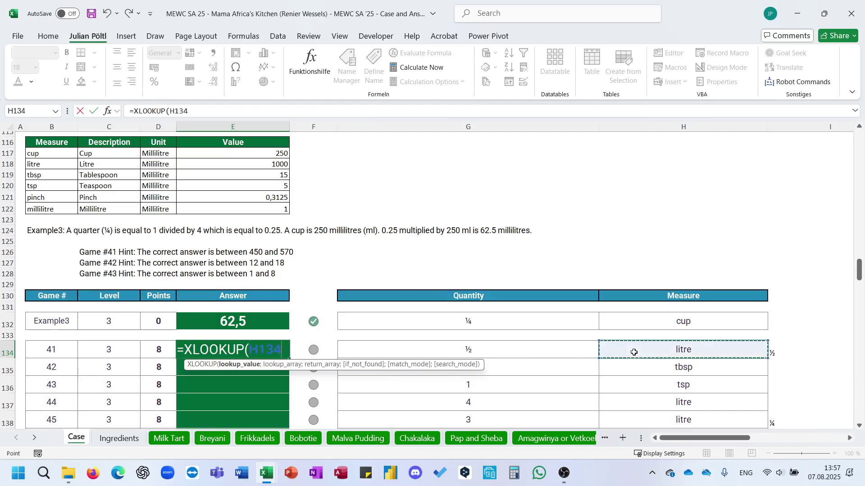
pyautogui.write(';')
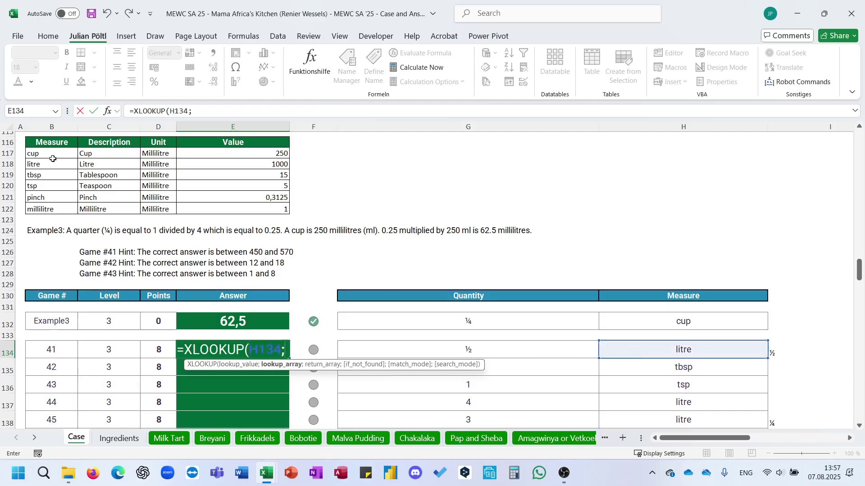
pyautogui.moveTo(52, 158); pyautogui.dragTo(51, 209)
pyautogui.press('F4')
pyautogui.write(';')
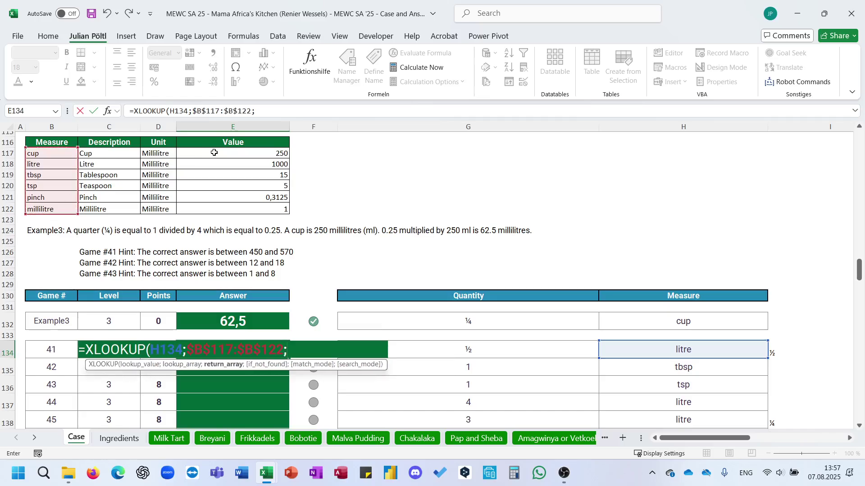
pyautogui.moveTo(214, 152); pyautogui.dragTo(225, 205)
pyautogui.press('F4')
pyautogui.write(')')
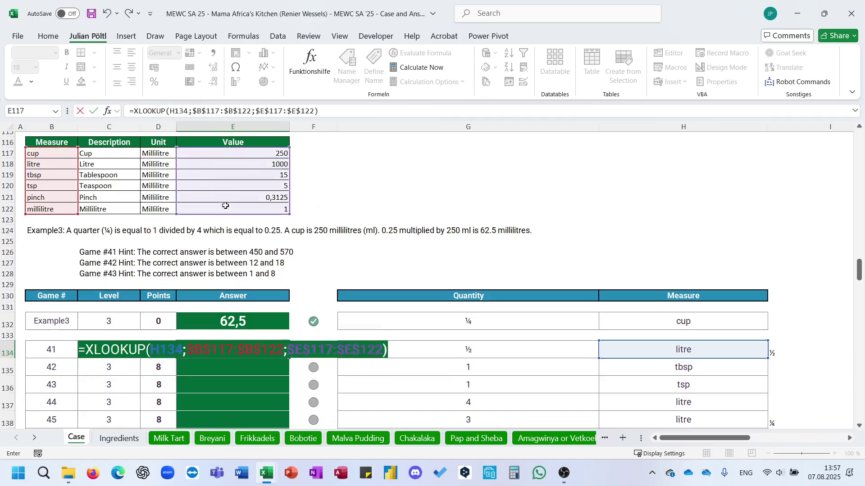
# - Multiply the E134 formula by XLOOKUP(G134;$I$134#;$J$134:$J$140) and fill it down through all Level 3 answers
pyautogui.write('*x')
pyautogui.press('Tab')
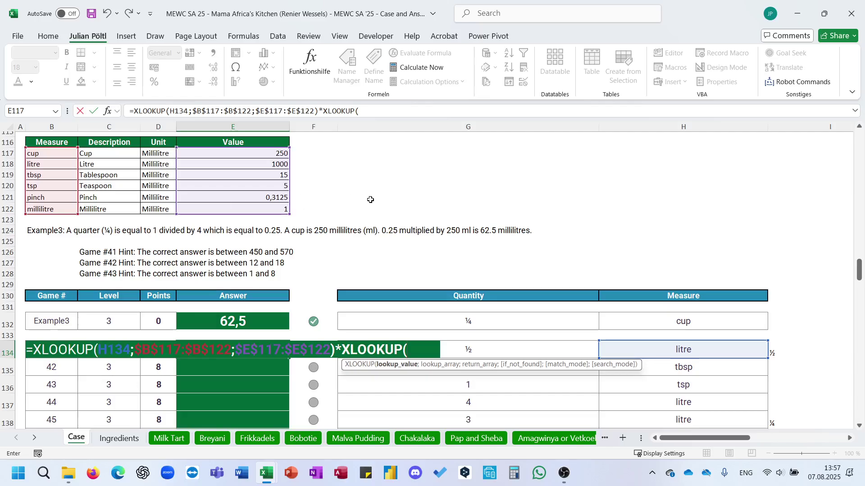
pyautogui.click(526, 350)
pyautogui.write(';')
pyautogui.hscroll(3, 518, 350)
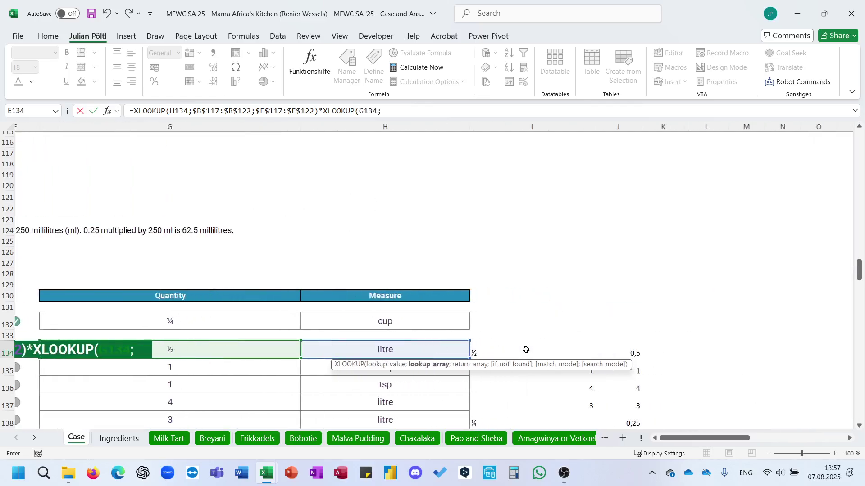
pyautogui.click(513, 351)
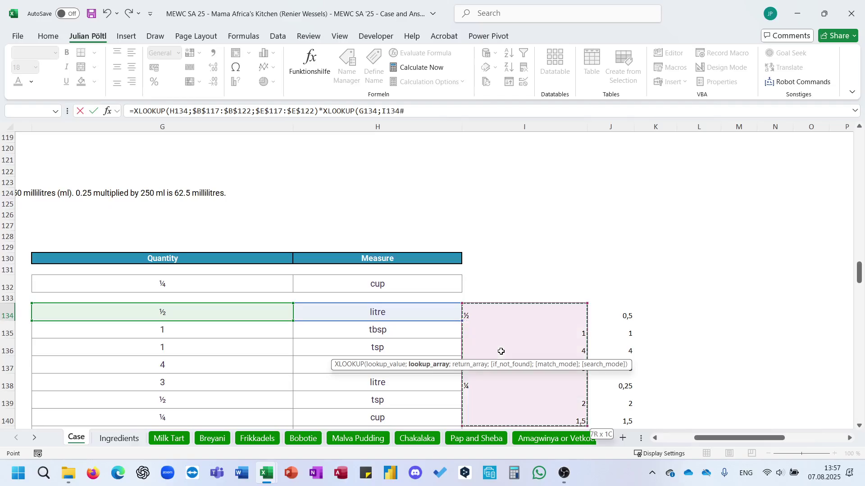
pyautogui.press('F4')
pyautogui.write(';')
pyautogui.hscroll(3, 518, 354)
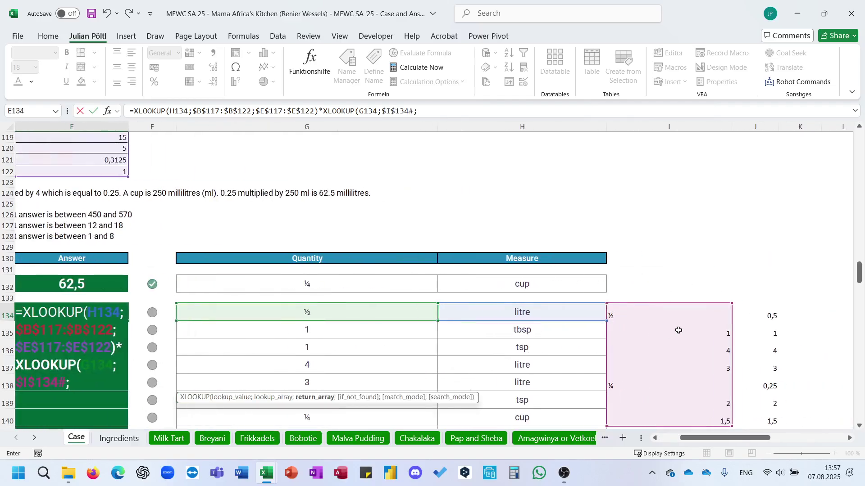
pyautogui.click(749, 318)
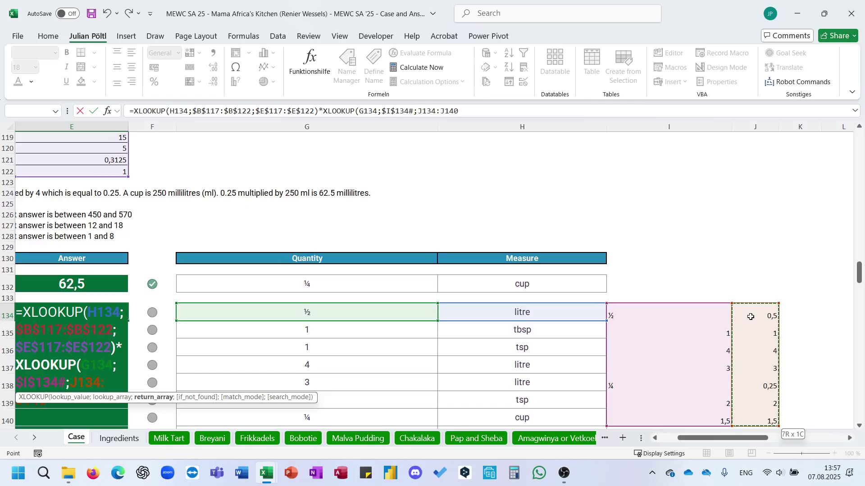
pyautogui.press('F4')
pyautogui.write(')')
pyautogui.hotkey('ctrl', 'Return')
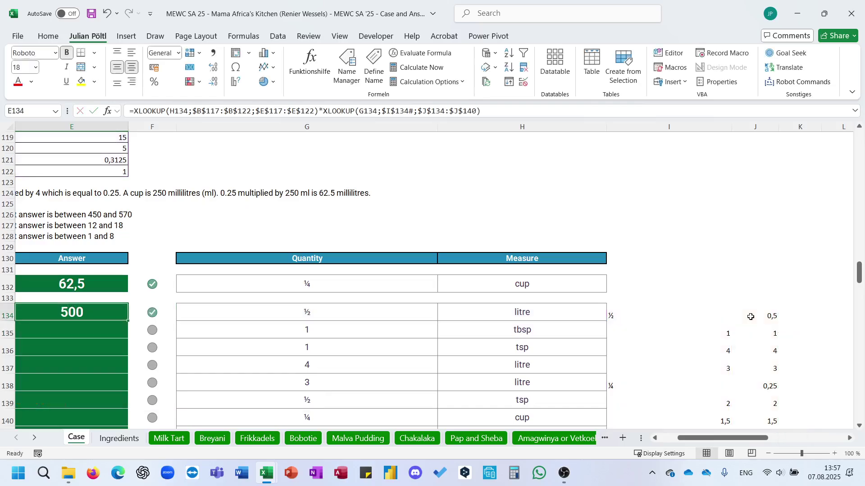
pyautogui.doubleClick(128, 323)
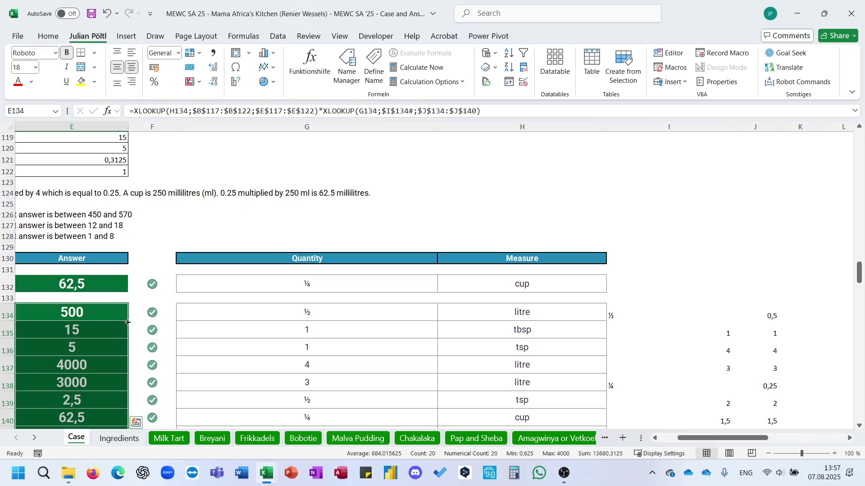
# - Examine the Level 4 ingredient cost task, its list of ingredient quantities and the Ingredients sheet
pyautogui.scroll(-5, 257, 300)
pyautogui.hscroll(-4, 259, 300)
pyautogui.scroll(-8, 259, 300)
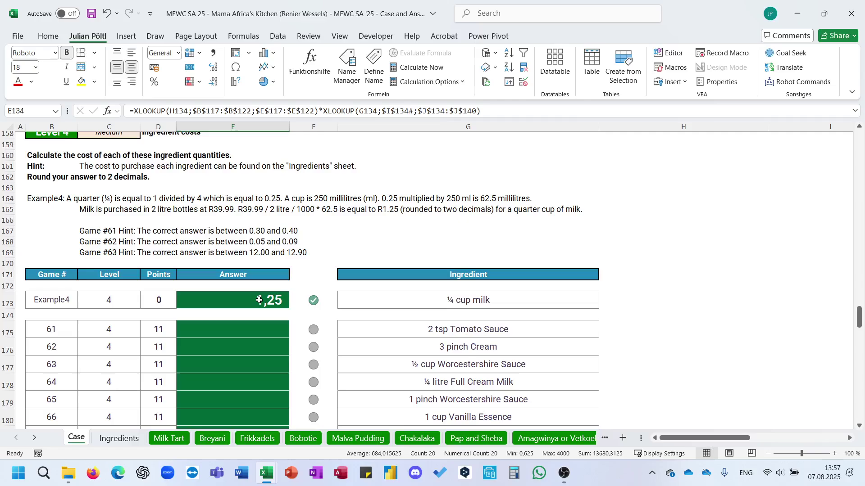
pyautogui.click(119, 438)
pyautogui.click(76, 437)
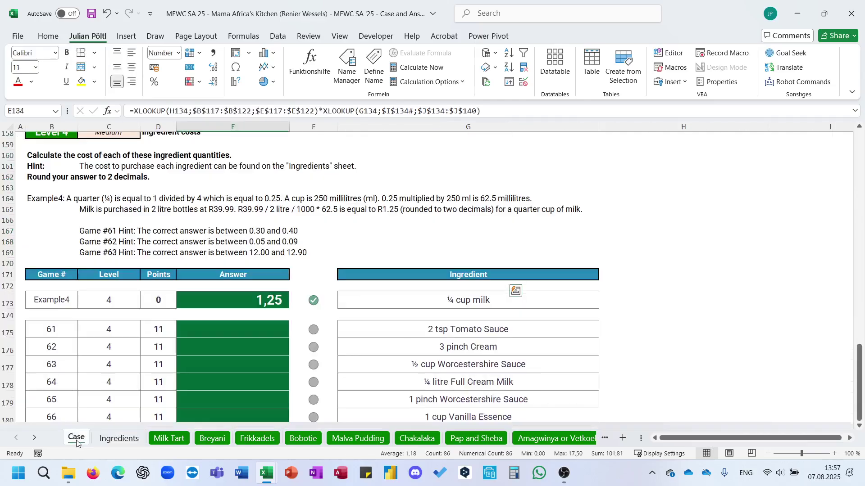
pyautogui.click(479, 327)
pyautogui.scroll(-7, 479, 328)
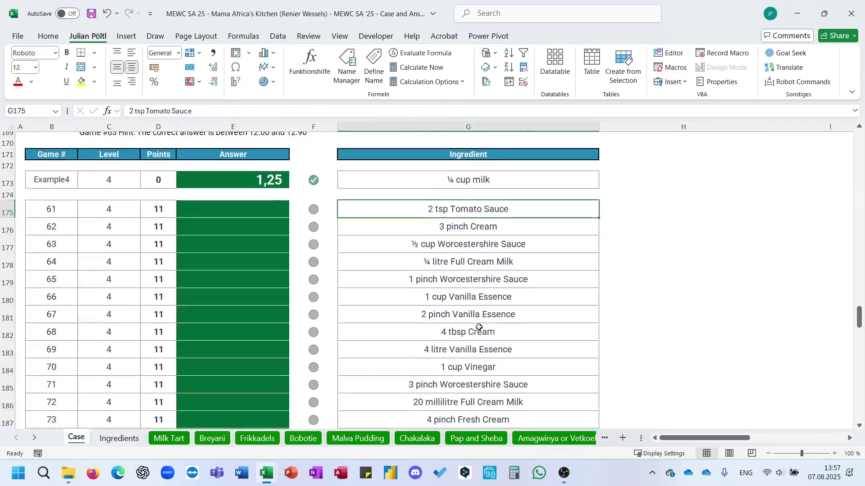
pyautogui.scroll(-2, 479, 328)
pyautogui.scroll(5, 478, 324)
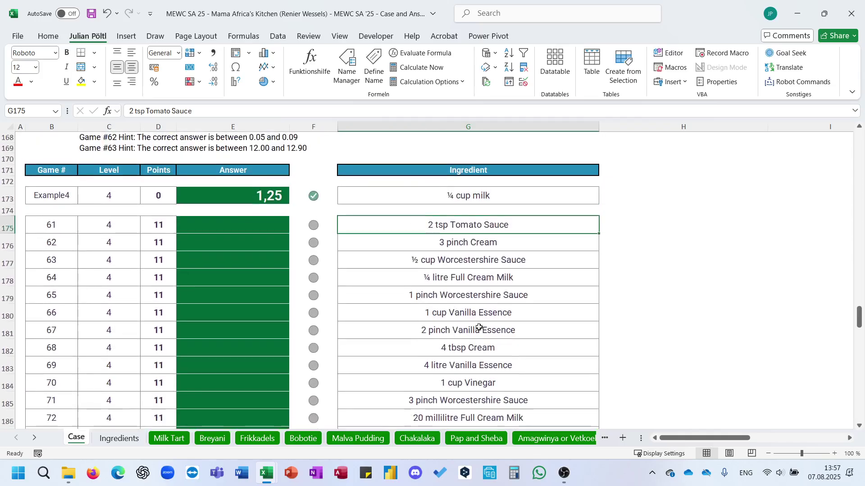
pyautogui.click(450, 332)
pyautogui.scroll(19, 450, 332)
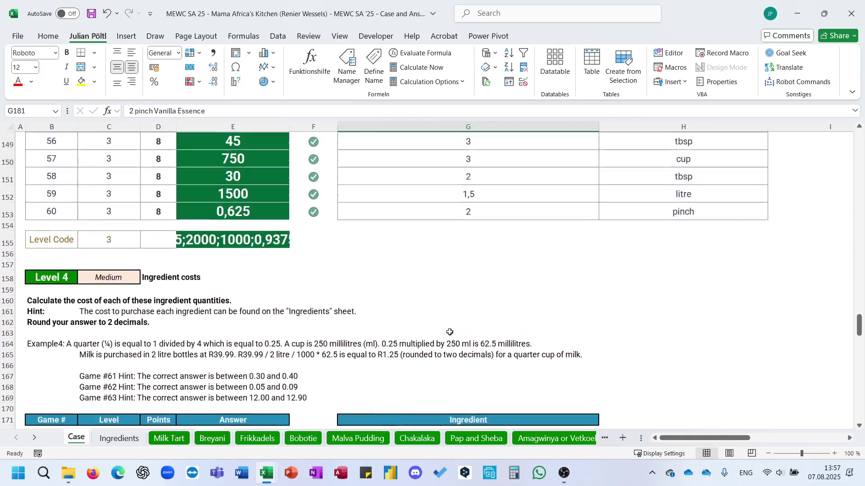
pyautogui.scroll(-17, 449, 333)
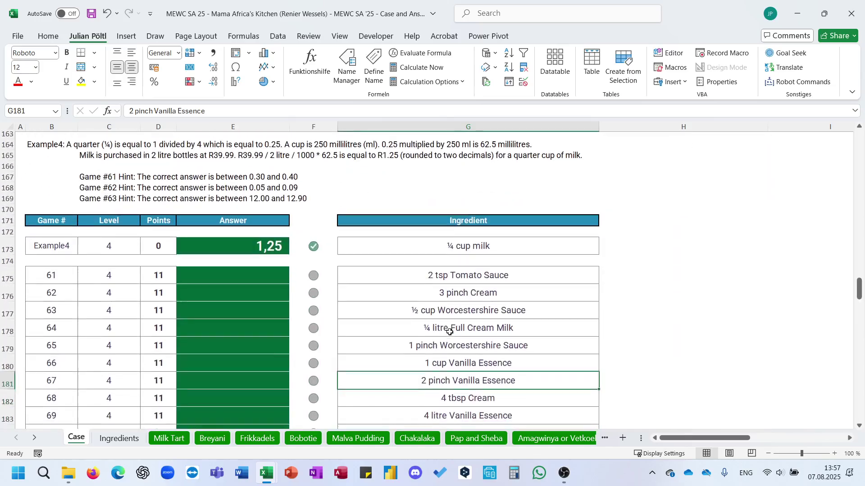
# - Extract the quantity of the first Level 4 ingredient in H175 with =TEXTBEFORE(G175;" ")
pyautogui.click(484, 275)
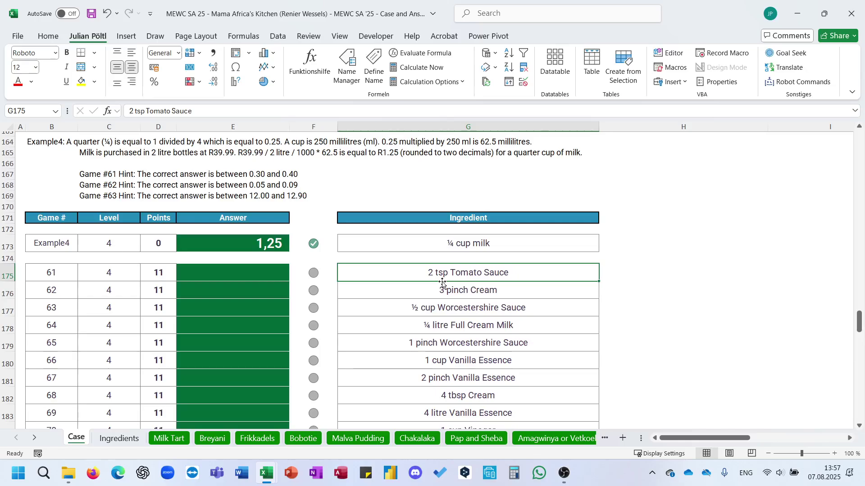
pyautogui.click(604, 274)
pyautogui.write('=')
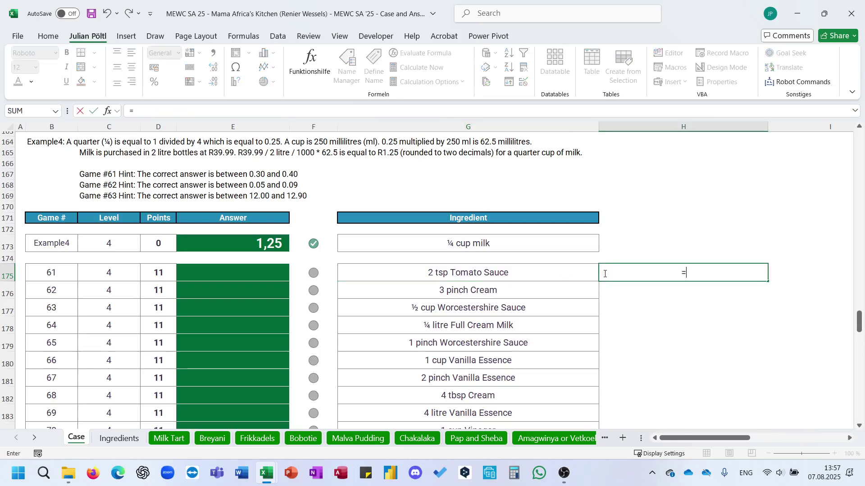
pyautogui.write('text')
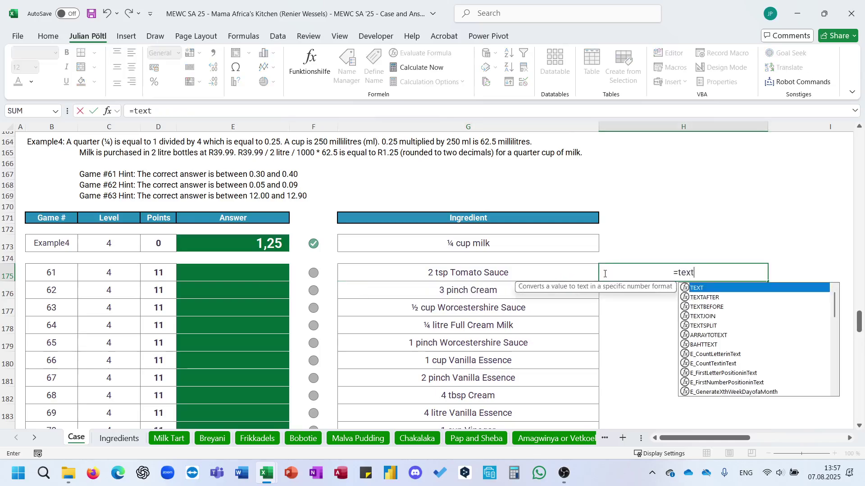
pyautogui.press('Down')
pyautogui.press('Down')
pyautogui.press('Tab')
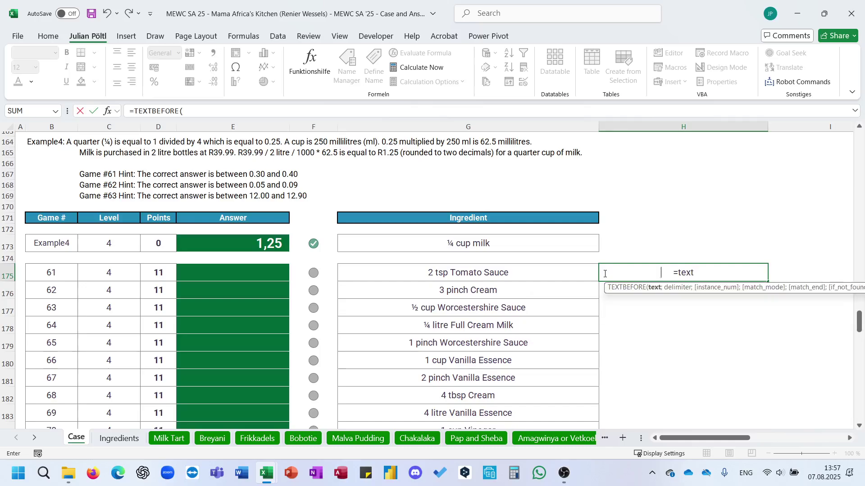
pyautogui.press('Left')
pyautogui.write(';"')
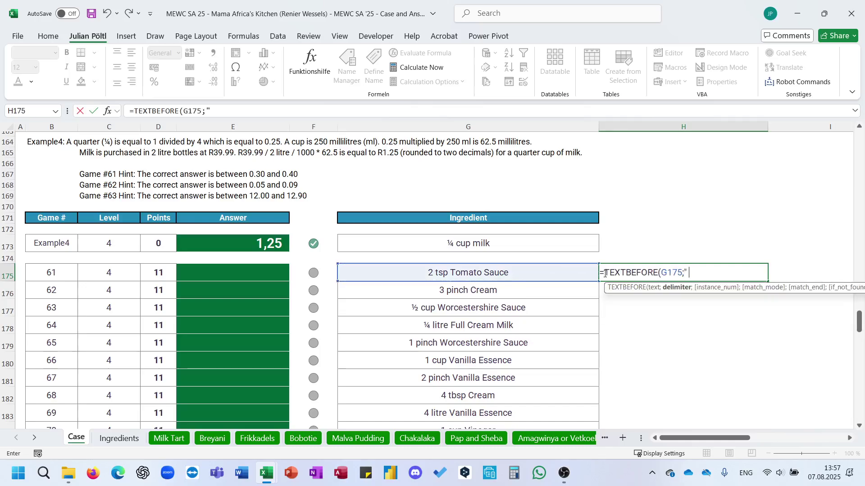
pyautogui.write(' "_')
pyautogui.press('BackSpace')
pyautogui.write(')')
pyautogui.press('Return')
# - Enter =TEXTBEFORE(G175;" ";2) in I175 to isolate the quantity and measure before the second space
pyautogui.press('Up')
pyautogui.press('Right')
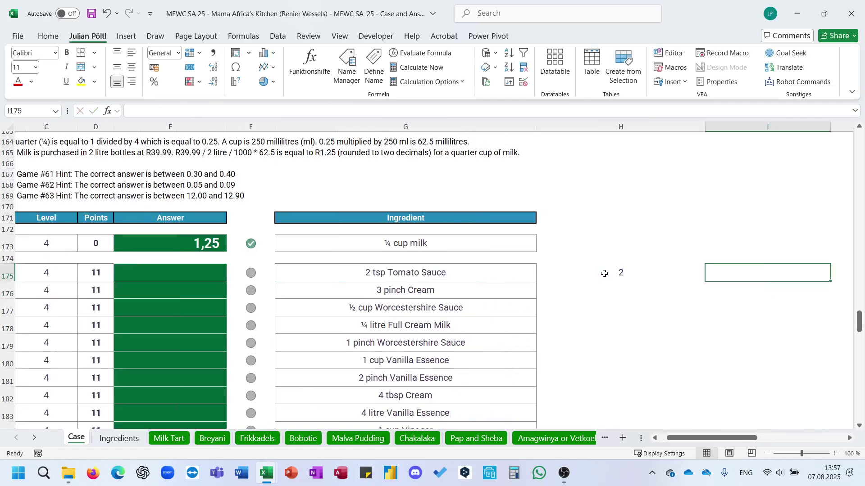
pyautogui.write('=text')
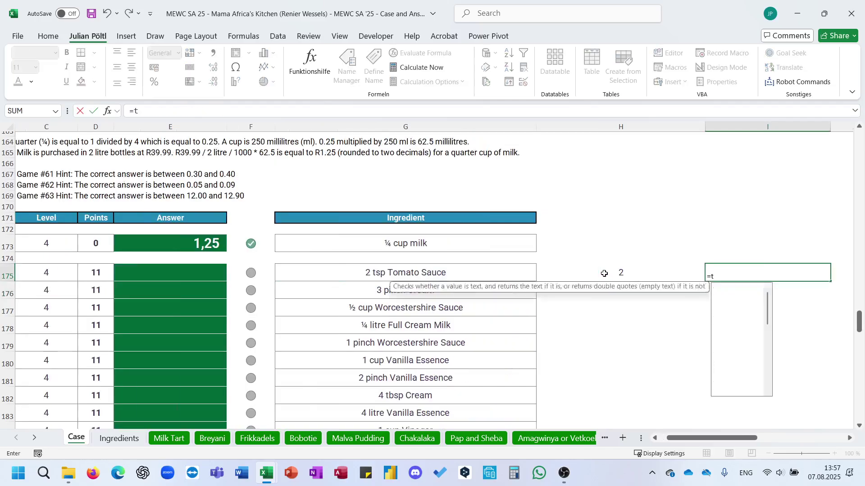
pyautogui.press('Down')
pyautogui.press('Down')
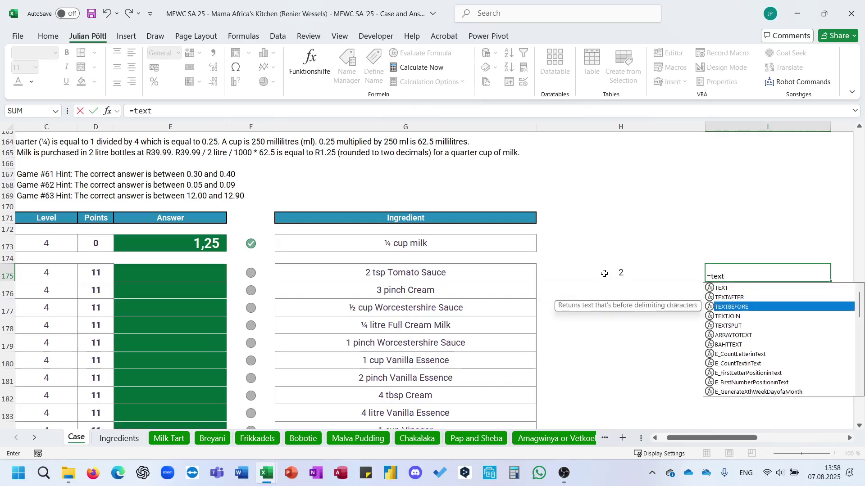
pyautogui.press('Tab')
pyautogui.press('Left')
pyautogui.press('Left')
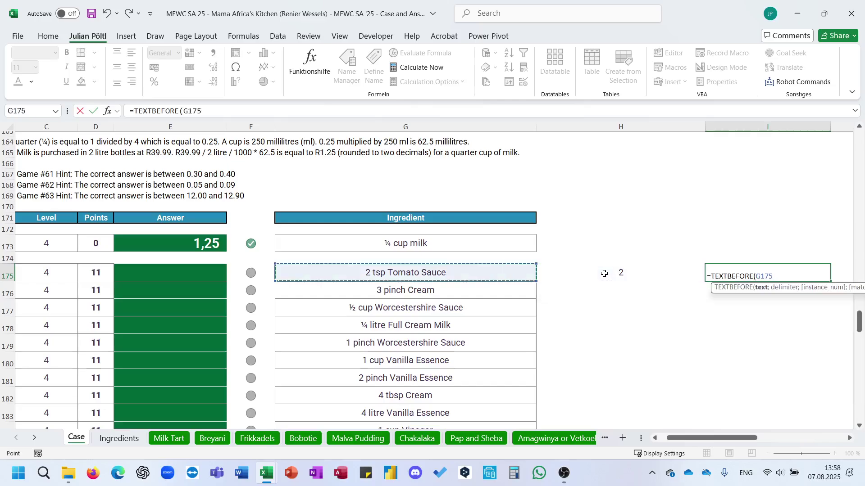
pyautogui.write(';" "')
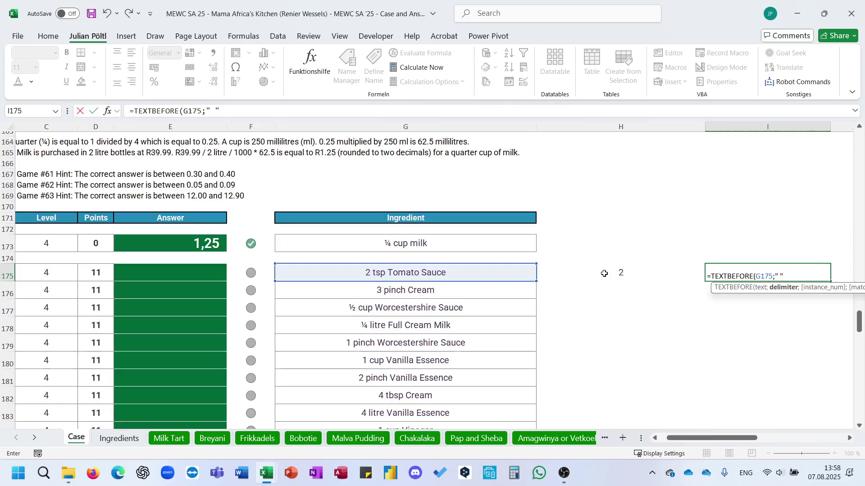
pyautogui.write(';2)')
pyautogui.press('Return')
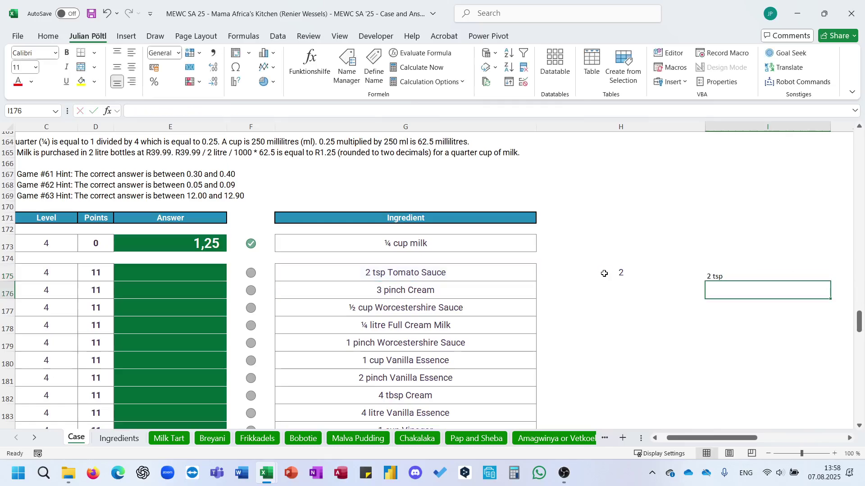
# - Wrap the I175 formula as =TEXTAFTER(TEXTBEFORE(G175;" ";2);" ") so that it returns only the measure
pyautogui.press('Up')
pyautogui.click(134, 111)
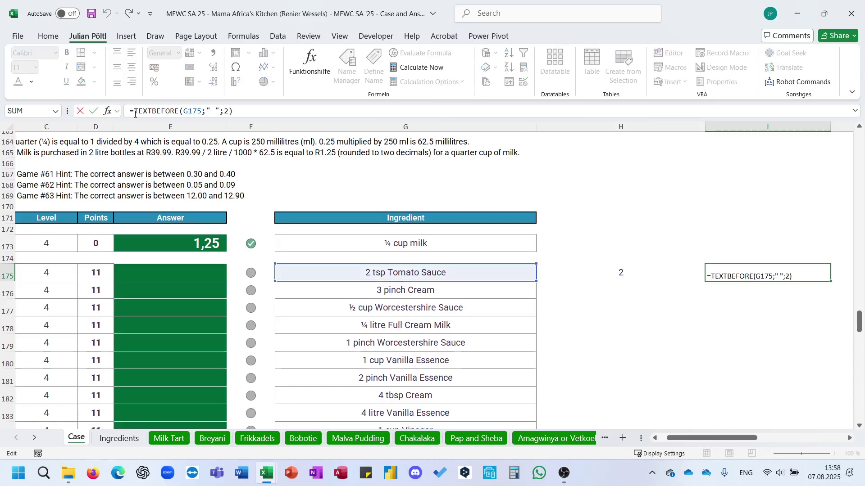
pyautogui.write('TEXTAFTER(')
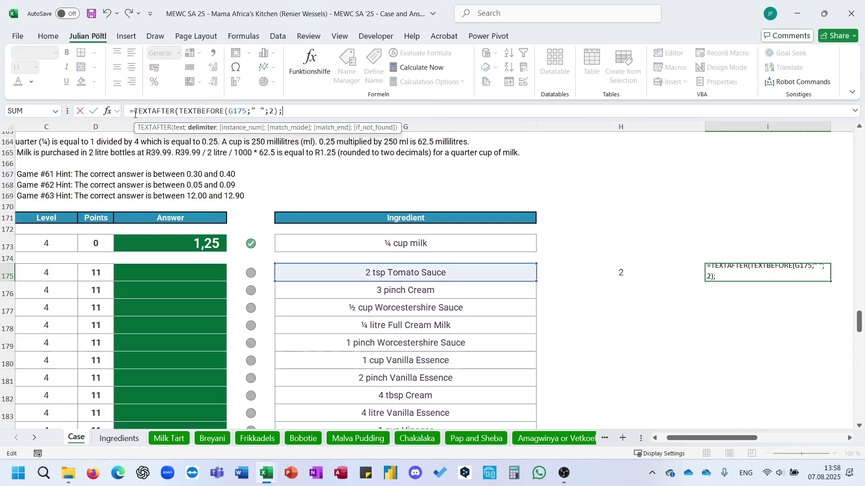
pyautogui.write(';" ")')
pyautogui.press('Return')
# - Extract the ingredient name in J175 with =TEXTAFTER(G175;" ";2)
pyautogui.press('Up')
pyautogui.press('Right')
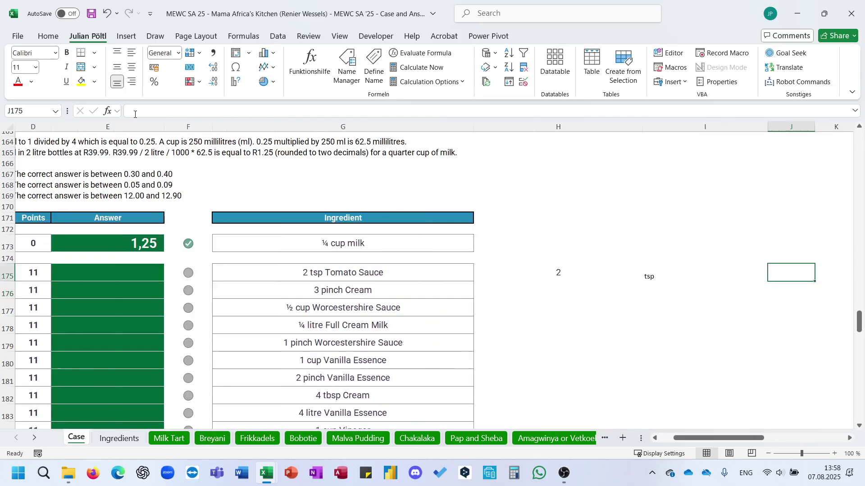
pyautogui.write('=textaf')
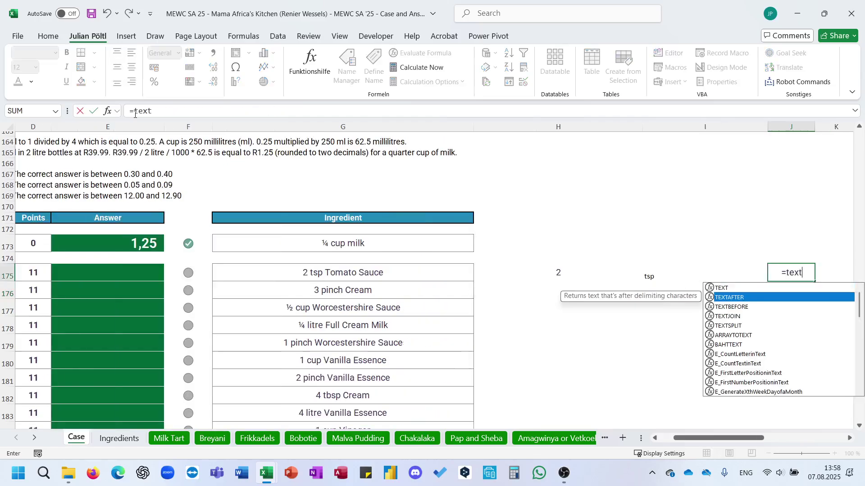
pyautogui.press('Tab')
pyautogui.press('Left')
pyautogui.press('Left')
pyautogui.press('Left')
pyautogui.press('Left')
pyautogui.press('Right')
pyautogui.write(';"')
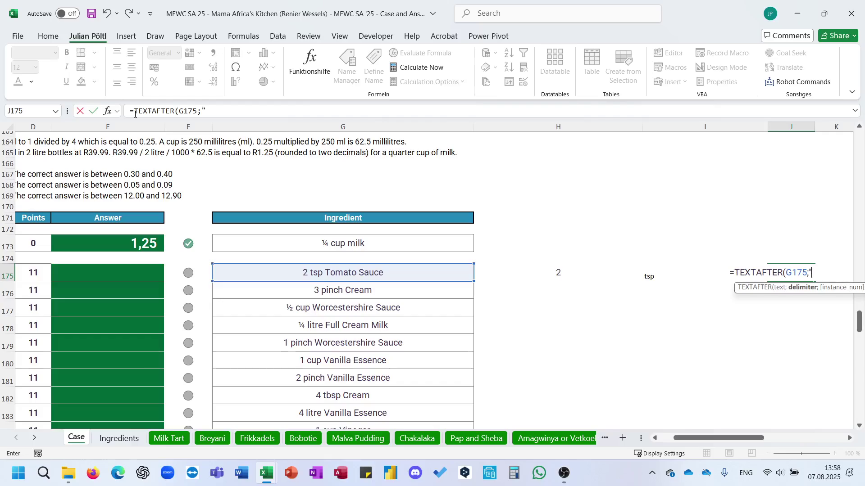
pyautogui.write(' ";2)')
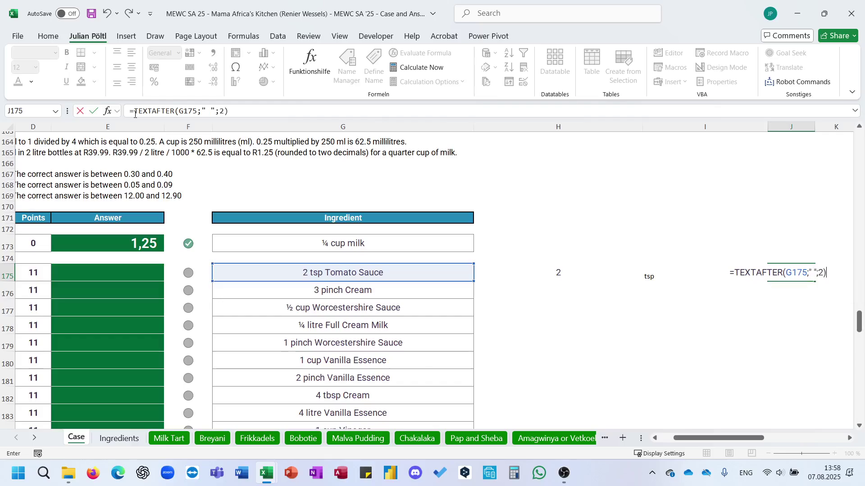
pyautogui.press('Return')
# - Fill the quantity, measure and ingredient name formulas in H175:J175 down for all Level 4 games
pyautogui.press('Up')
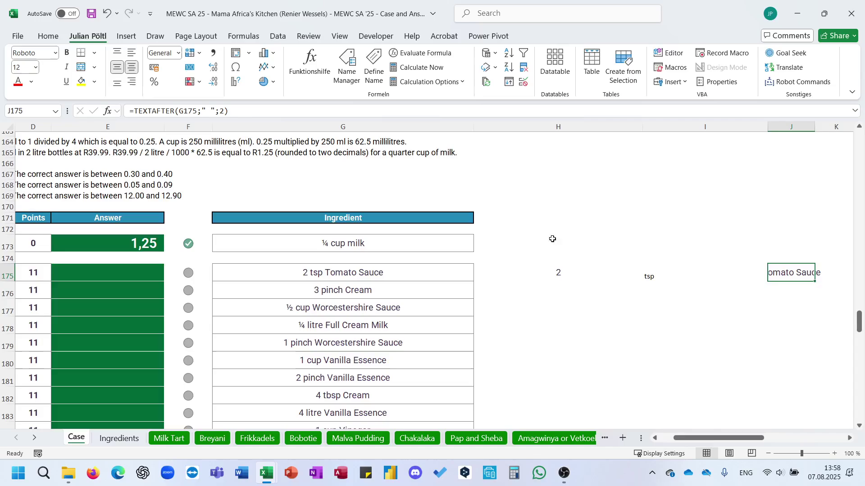
pyautogui.moveTo(556, 272)
pyautogui.mouseDown()
pyautogui.moveTo(766, 282)
pyautogui.moveTo(820, 275)
pyautogui.moveTo(544, 279)
pyautogui.mouseUp()
pyautogui.click(806, 274)
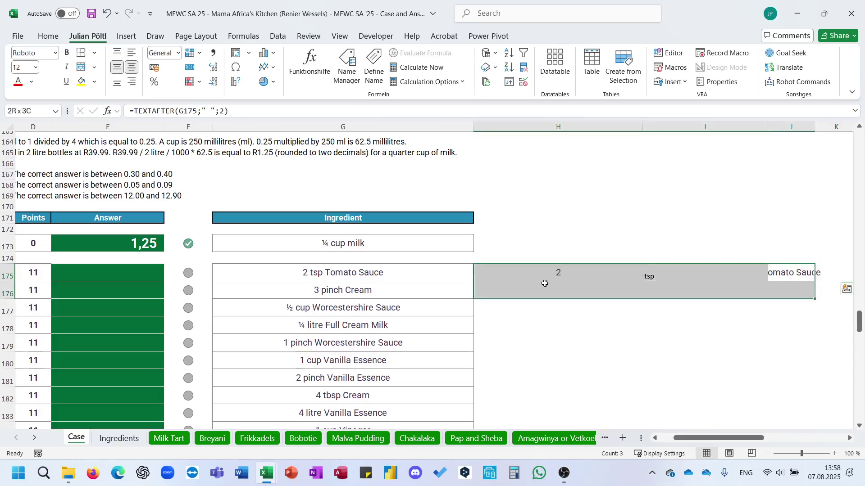
pyautogui.doubleClick(817, 281)
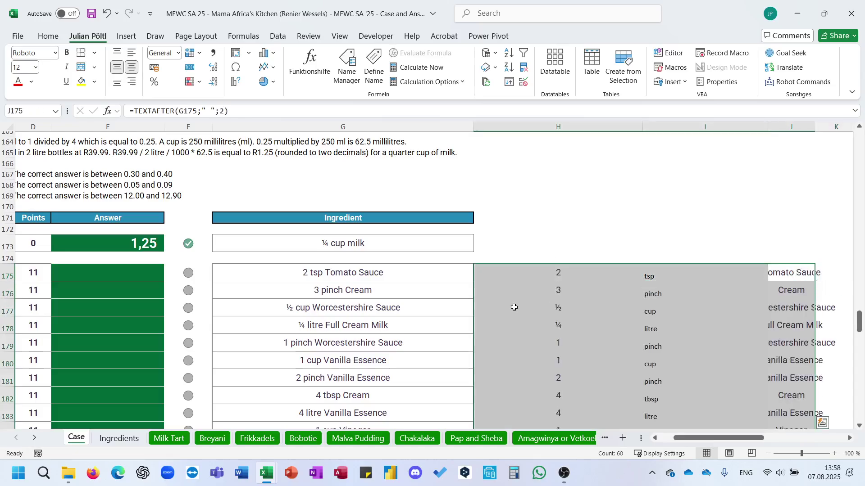
# - Copy the Level 3 conversion formula from E153 into E175, the Level 4 answer cell for game 61
pyautogui.scroll(2, 514, 306)
pyautogui.hscroll(-3, 513, 307)
pyautogui.scroll(4, 515, 307)
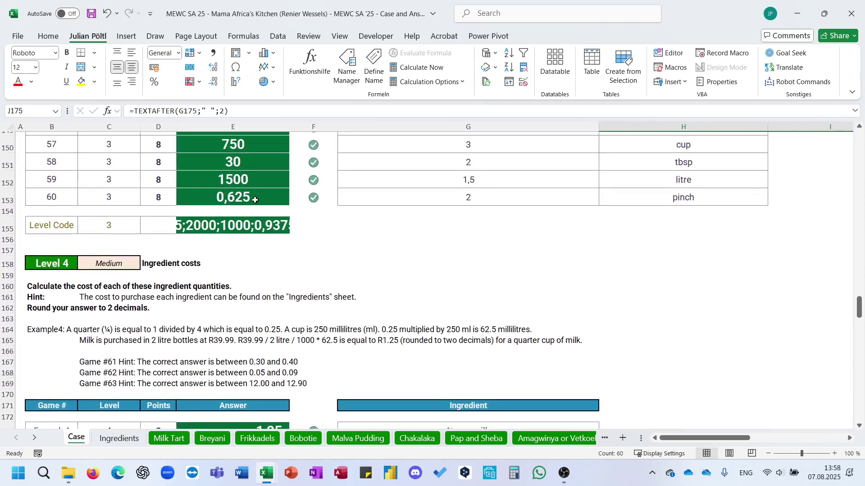
pyautogui.click(238, 198)
pyautogui.hotkey('ctrl', 'c')
pyautogui.scroll(-8, 318, 242)
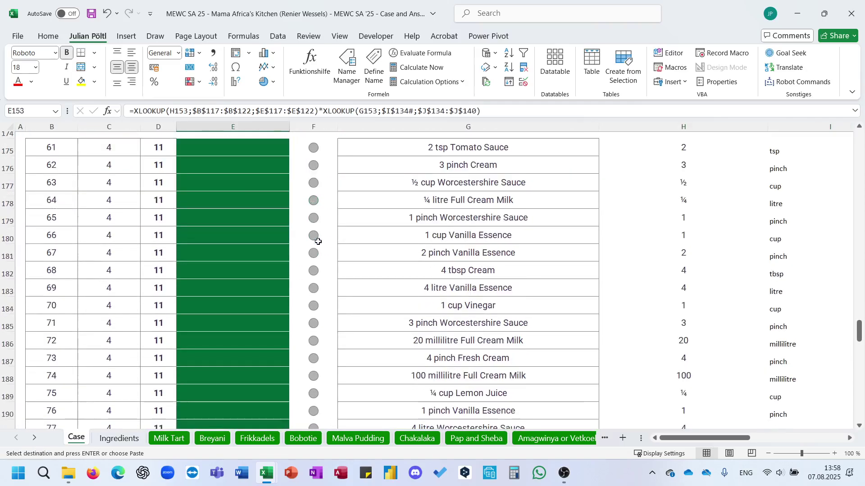
pyautogui.scroll(1, 258, 199)
pyautogui.click(248, 195)
pyautogui.press('Return')
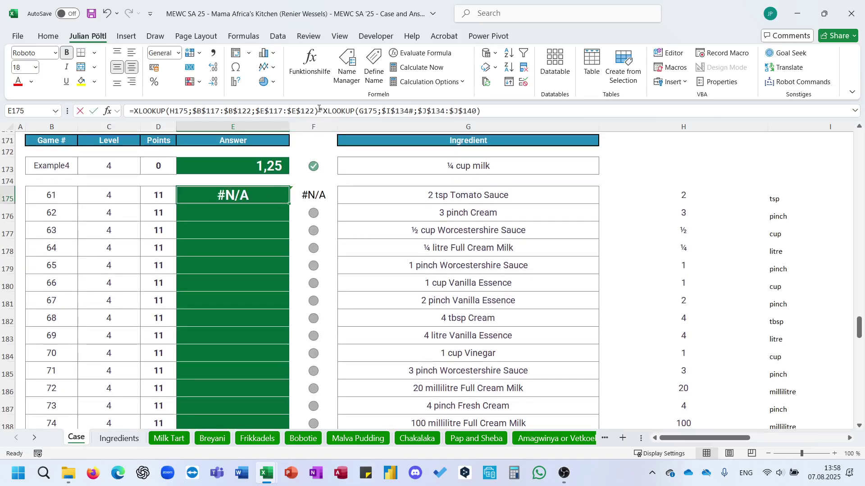
# - Change the E175 lookup values so that the first XLOOKUP searches for I175 and the second for H175
pyautogui.click(319, 110)
pyautogui.click(185, 111)
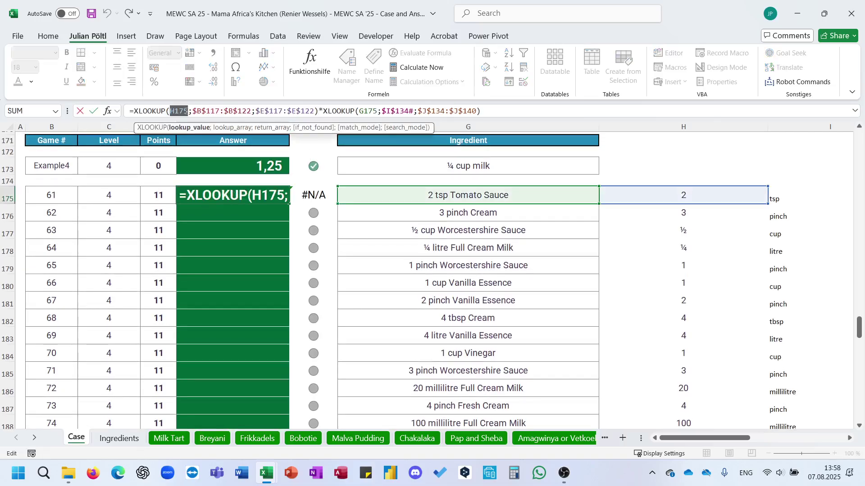
pyautogui.scroll(9, 477, 241)
pyautogui.scroll(-6, 476, 241)
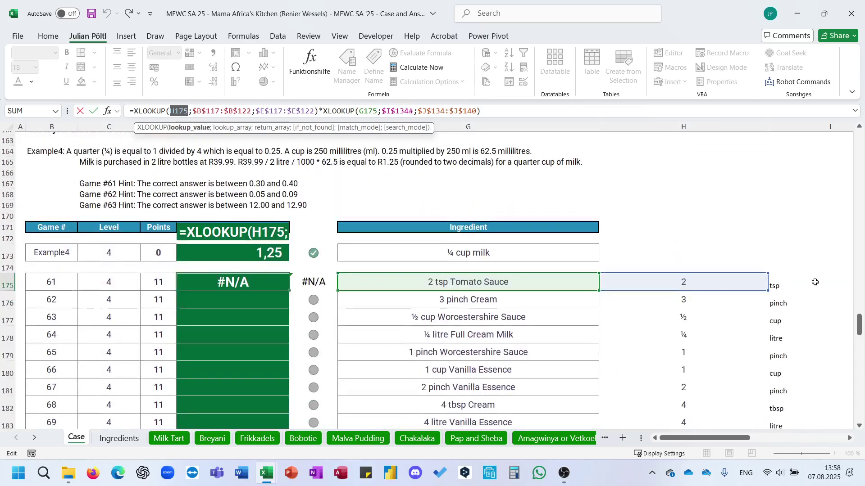
pyautogui.click(784, 284)
pyautogui.press('Up')
pyautogui.press('Up')
pyautogui.press('Up')
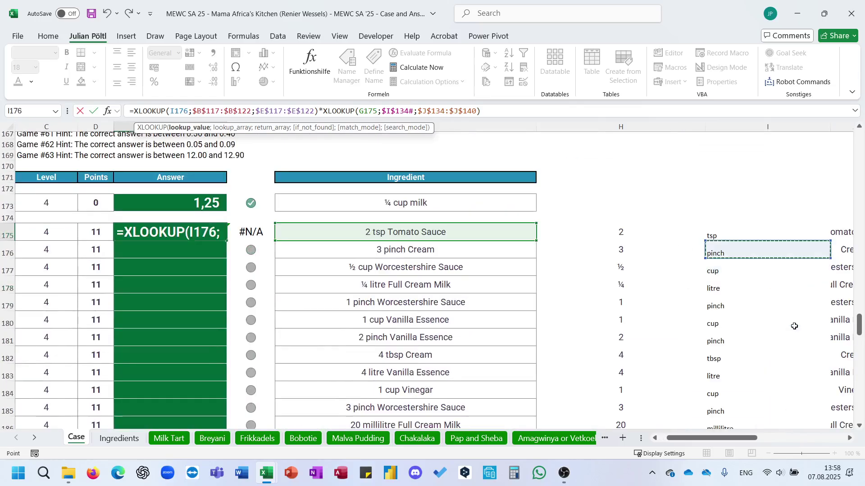
pyautogui.doubleClick(366, 111)
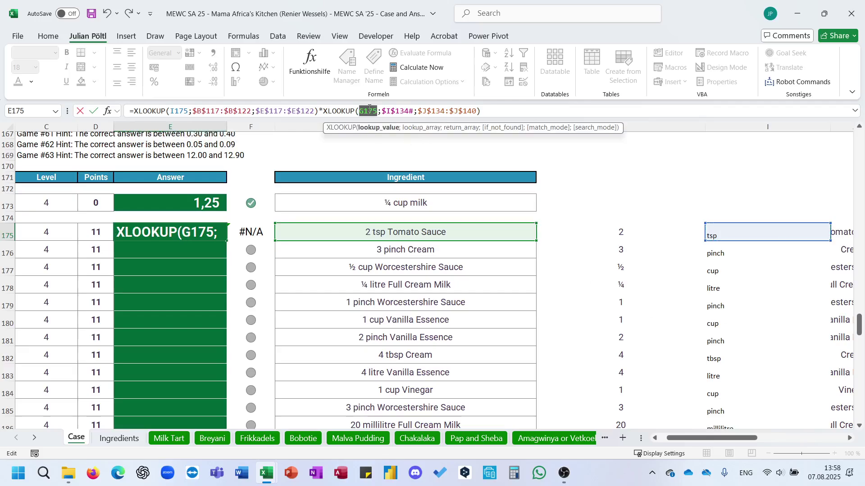
pyautogui.click(612, 231)
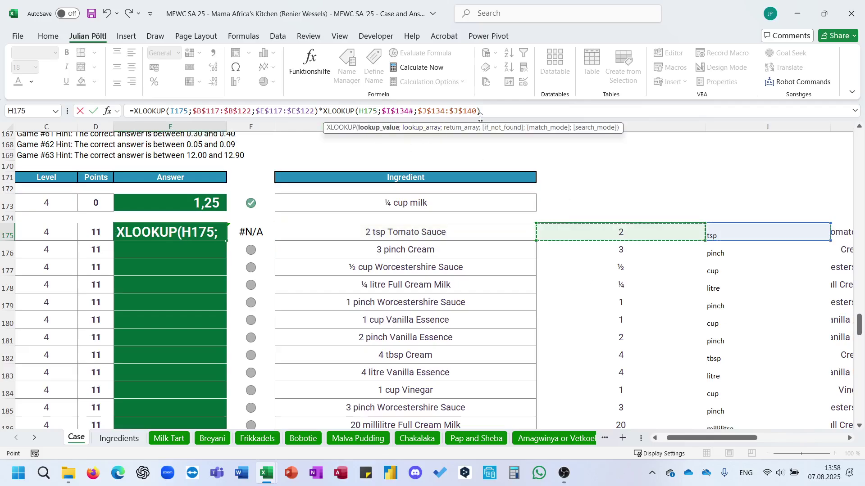
# - Append *XLOOKUP(J175;Ingredient;CU) to the E175 formula to multiply by the ingredient's unit cost
pyautogui.click(495, 112)
pyautogui.write('*xl')
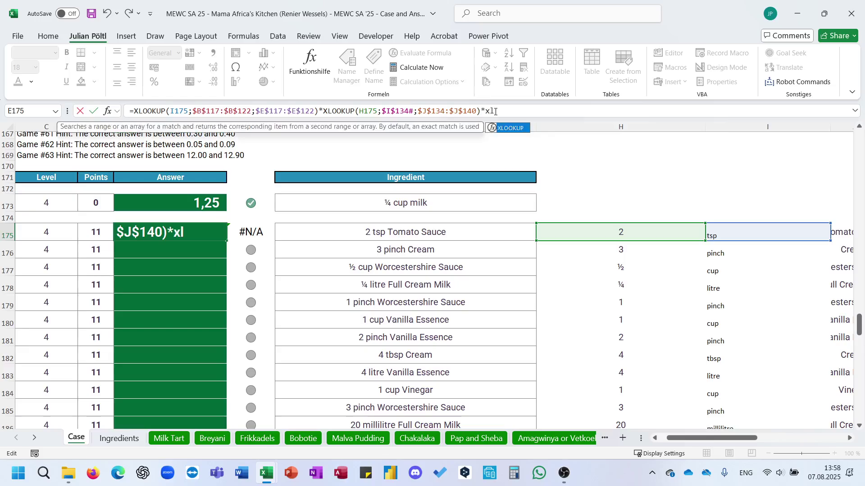
pyautogui.press('Tab')
pyautogui.hscroll(2, 747, 228)
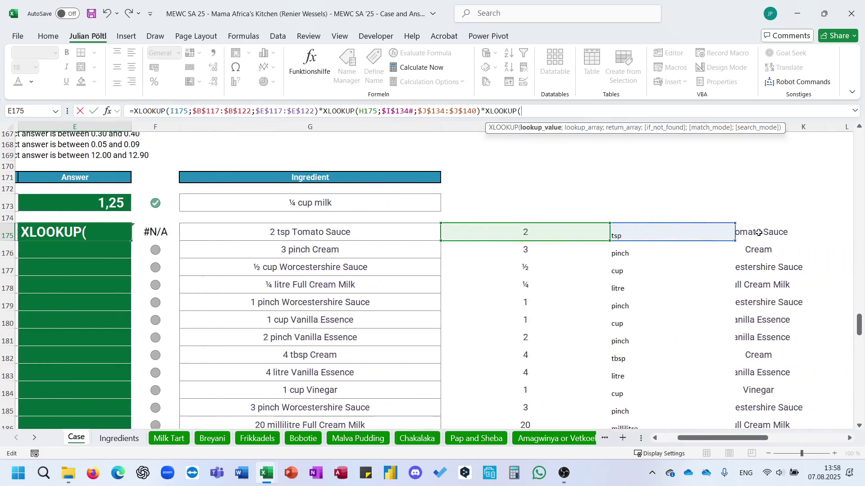
pyautogui.click(759, 233)
pyautogui.write(';in')
pyautogui.press('Down')
pyautogui.press('Down')
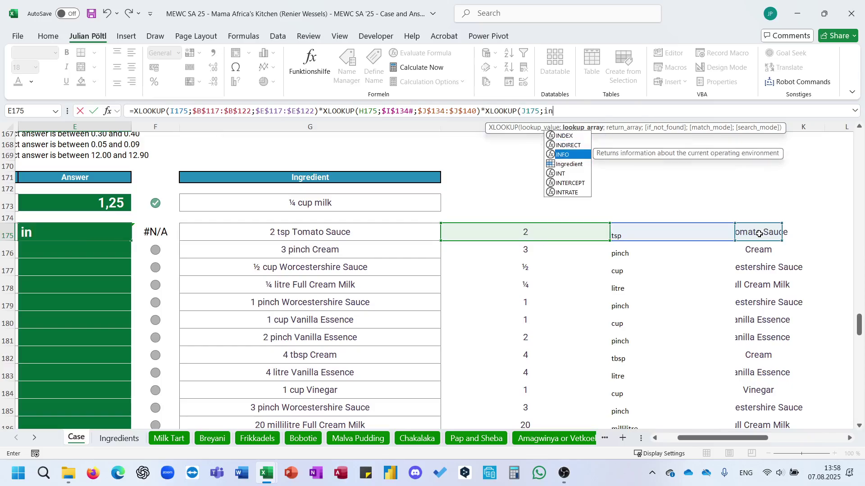
pyautogui.press('Down')
pyautogui.press('Tab')
pyautogui.write(';cu(')
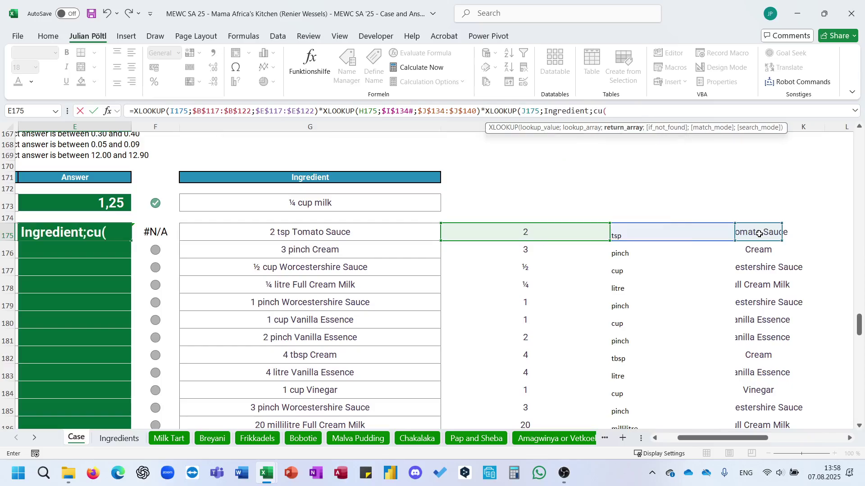
pyautogui.press('BackSpace')
pyautogui.write(')')
pyautogui.hotkey('ctrl', 'Return')
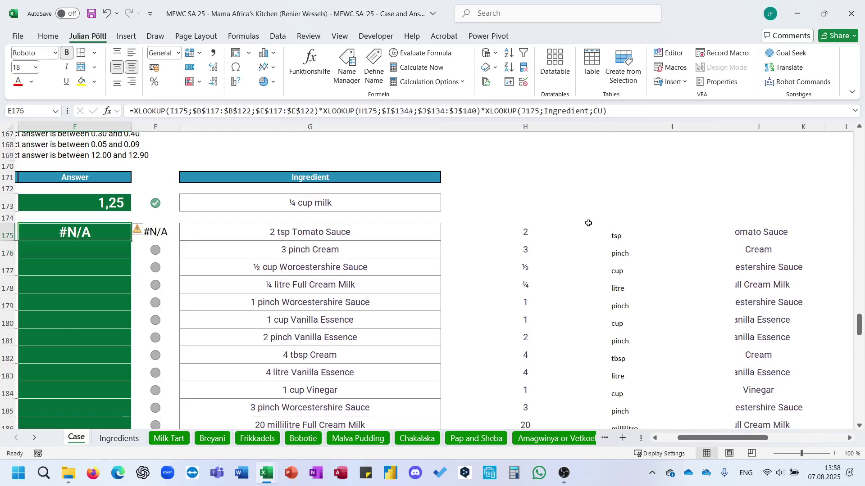
# - Test E175 with only =XLOOKUP(I175;$B$117:$B$122;$E$117:$E$122), then undo the reduction
pyautogui.click(577, 112)
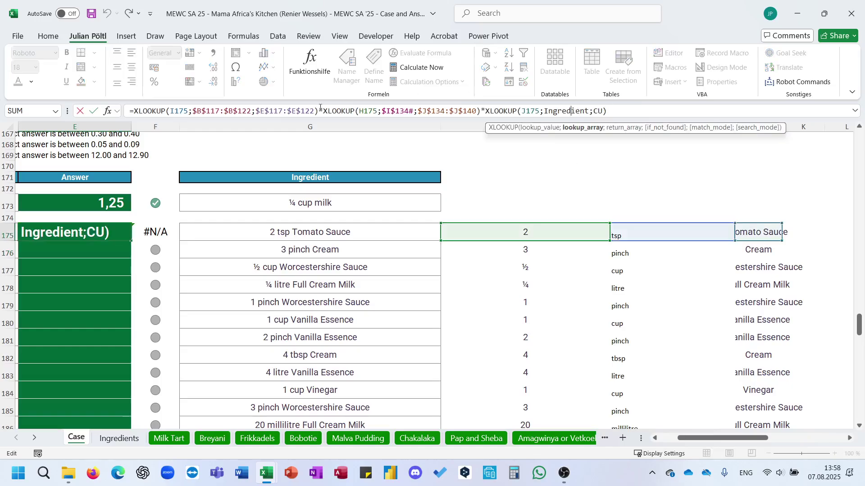
pyautogui.moveTo(319, 108); pyautogui.dragTo(445, 138)
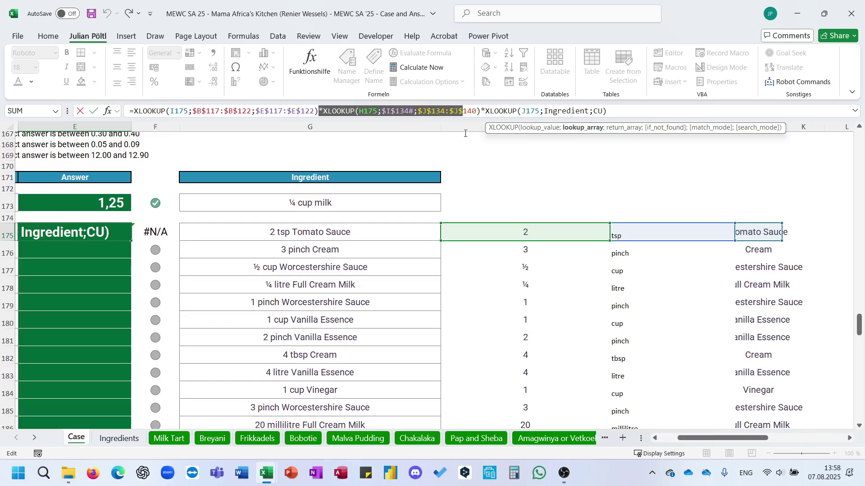
pyautogui.moveTo(481, 133); pyautogui.dragTo(648, 149)
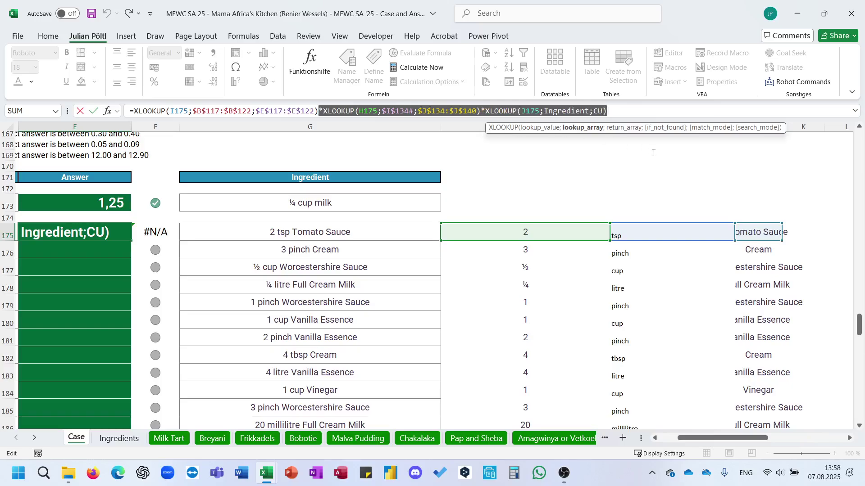
pyautogui.press('Delete')
pyautogui.hotkey('ctrl', 'Return')
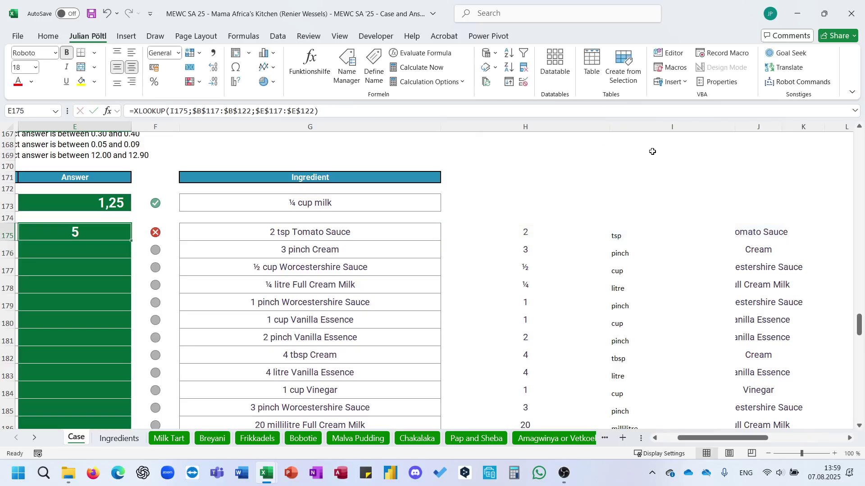
pyautogui.hotkey('ctrl', 'z')
# - Remove the ingredient unit-cost XLOOKUP from the end of the E175 formula
pyautogui.moveTo(322, 116); pyautogui.dragTo(134, 113)
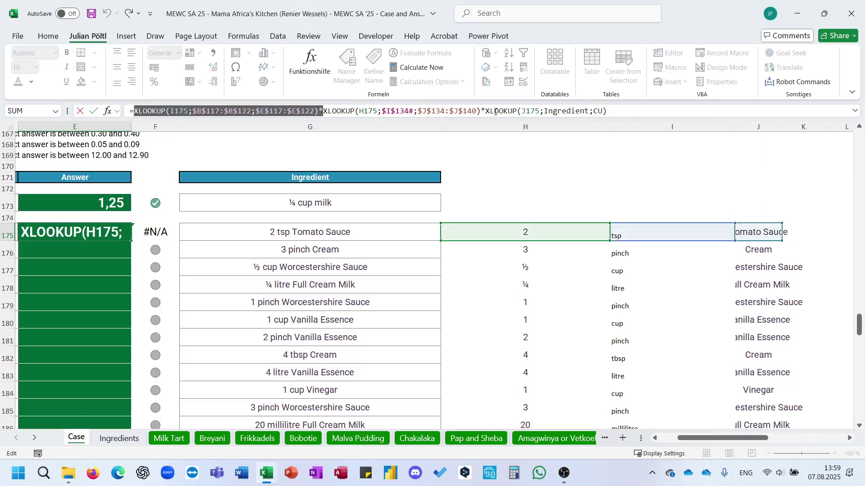
pyautogui.moveTo(480, 111); pyautogui.dragTo(652, 115)
pyautogui.press('Delete')
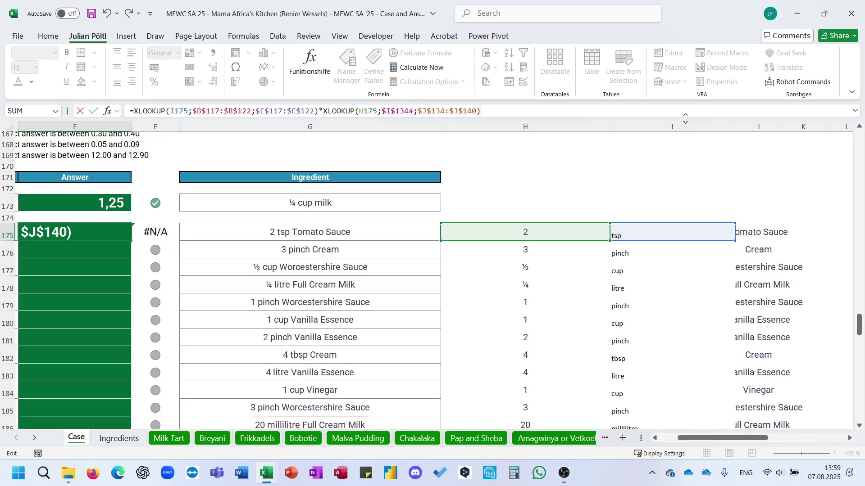
pyautogui.press('Return')
# - Examine the quantity lookup in E175, comparing its I134:J140 ranges with the quantity in H175
pyautogui.click(464, 111)
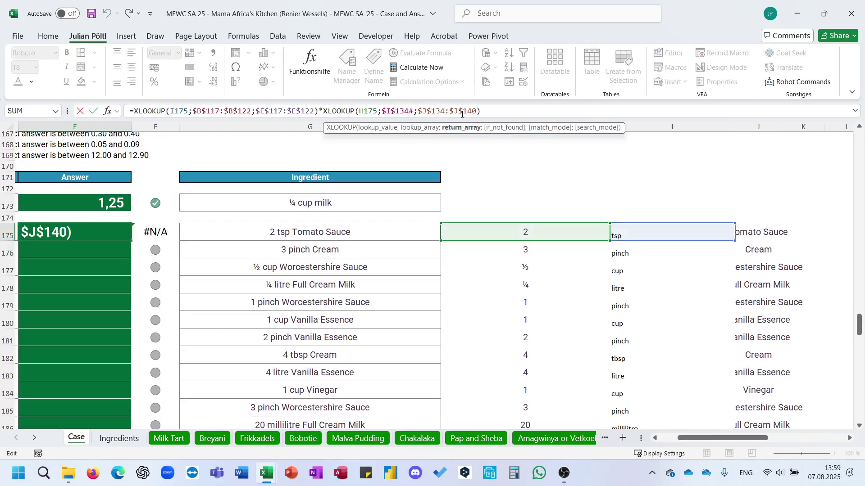
pyautogui.scroll(13, 557, 266)
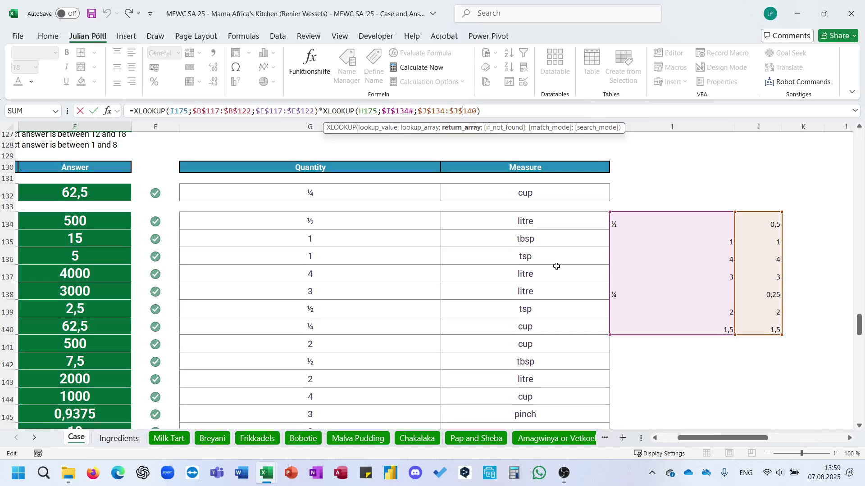
pyautogui.scroll(-13, 556, 266)
pyautogui.scroll(-1, 557, 266)
pyautogui.press('Escape')
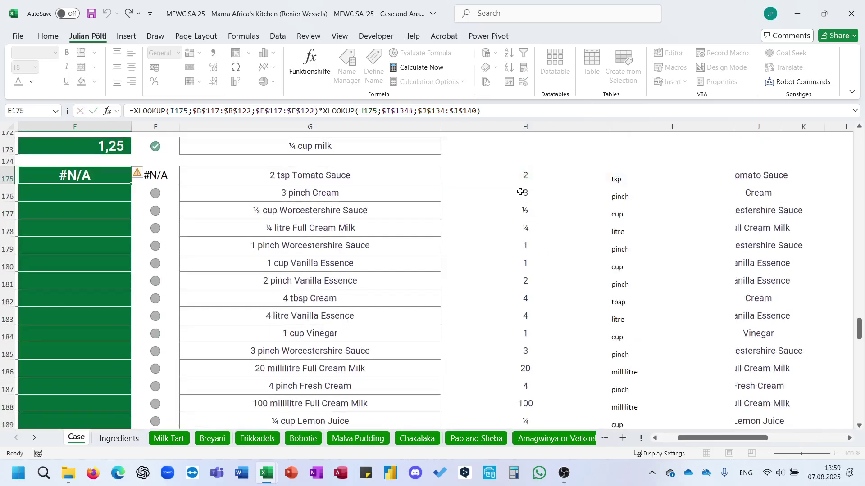
pyautogui.click(517, 177)
pyautogui.click(124, 171)
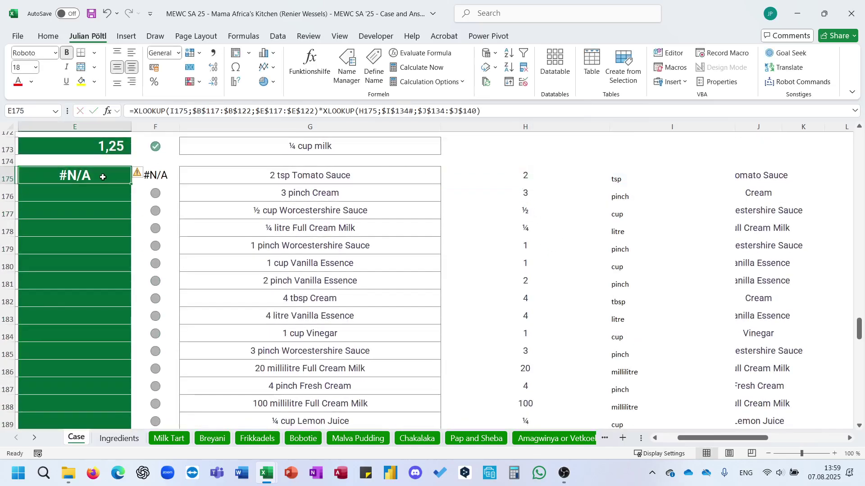
pyautogui.click(360, 111)
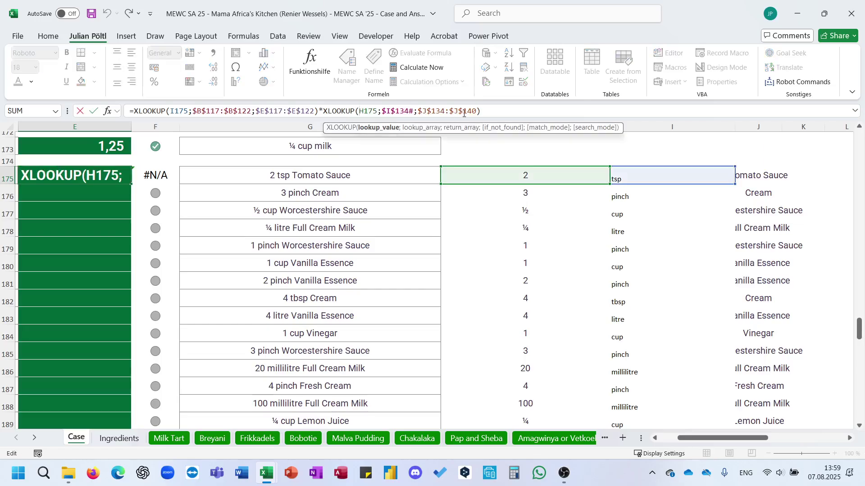
pyautogui.press('Escape')
# - Change the H175 formula to =IFERROR(--TEXTBEFORE(G175;" ");TEXTBEFORE(G175;" ")) so that numeric quantities become numbers
pyautogui.click(504, 180)
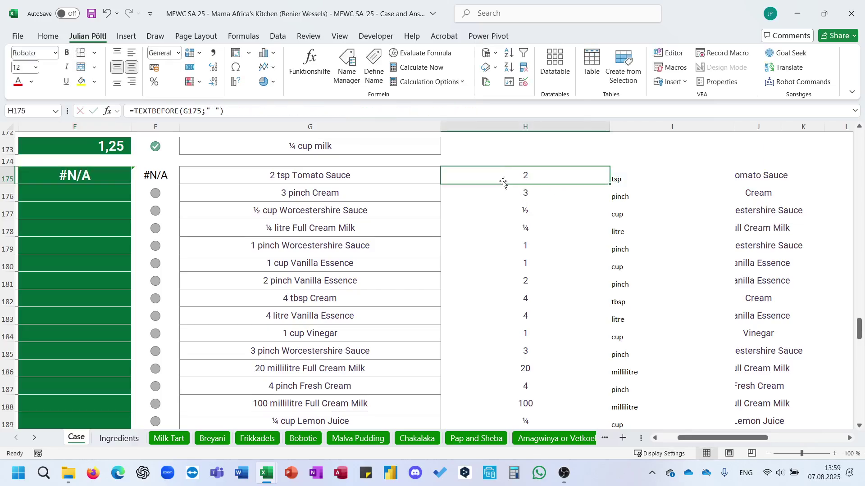
pyautogui.click(134, 110)
pyautogui.write('IFERROR(')
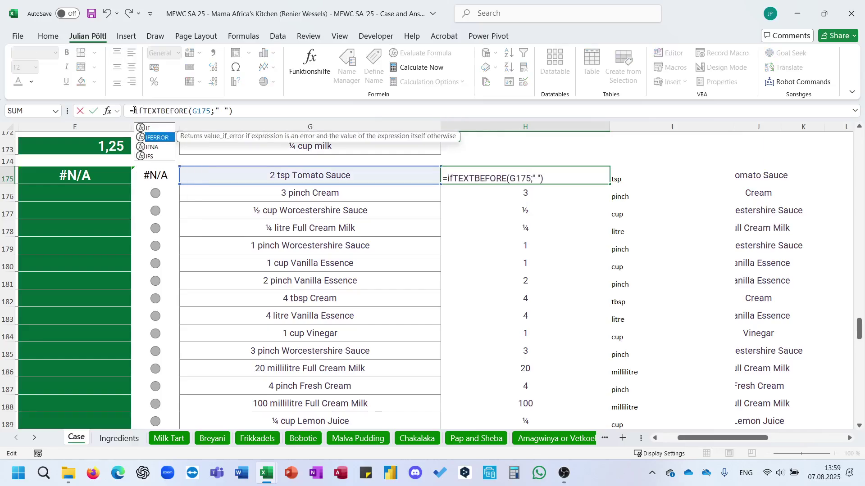
pyautogui.write('--;')
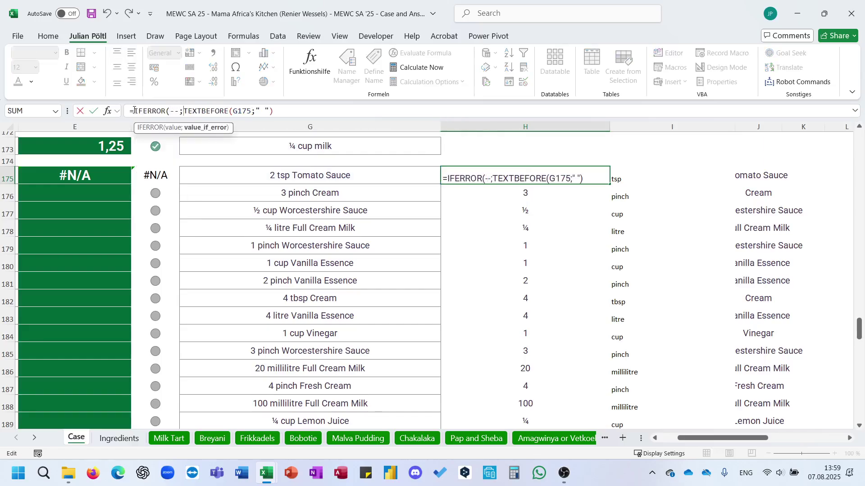
pyautogui.press('BackSpace')
pyautogui.moveTo(280, 111); pyautogui.dragTo(187, 115)
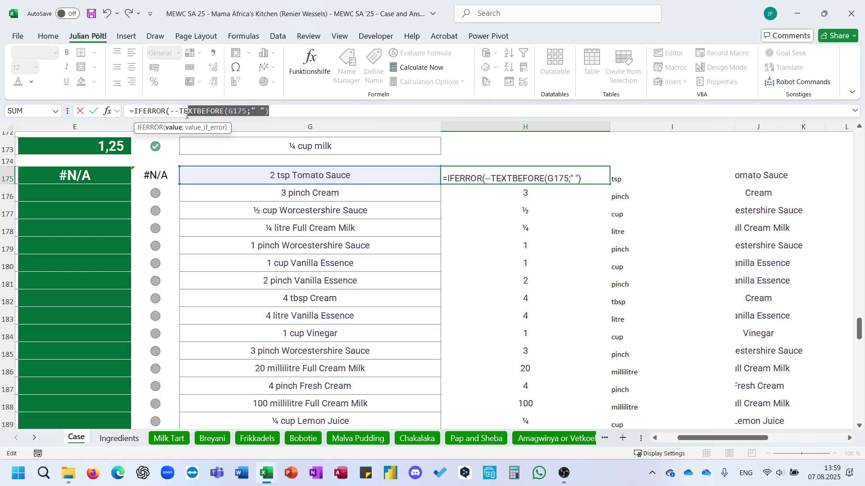
pyautogui.hotkey('ctrl', 'c')
pyautogui.press('End')
pyautogui.write(';')
pyautogui.hotkey('ctrl', 'v')
pyautogui.write(')')
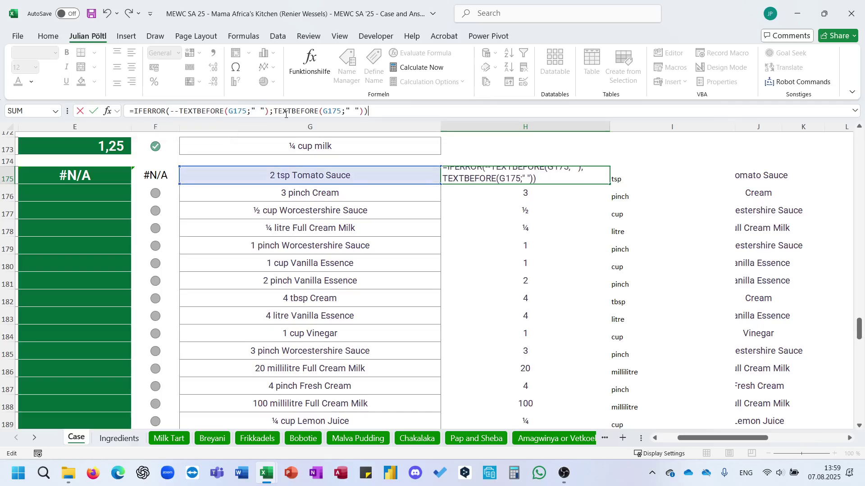
pyautogui.press('Return')
pyautogui.press('Up')
# - Fill the IFERROR quantity formula in H175 down for all Level 4 games
pyautogui.click(529, 210)
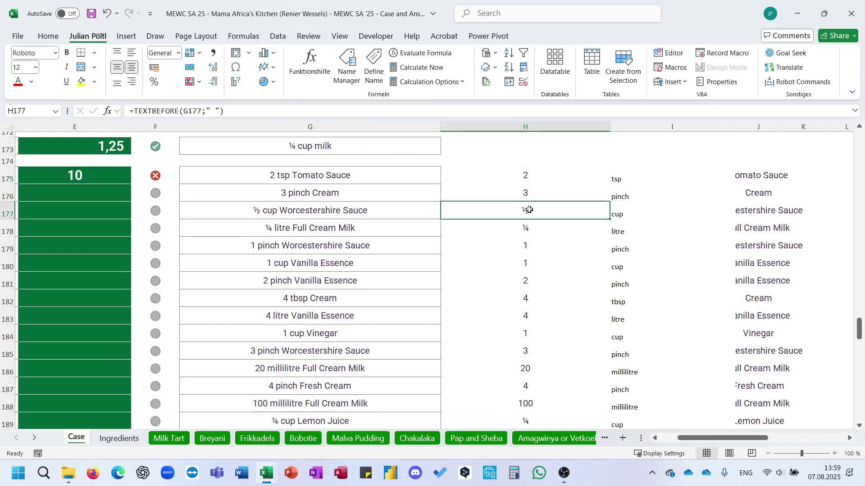
pyautogui.click(538, 176)
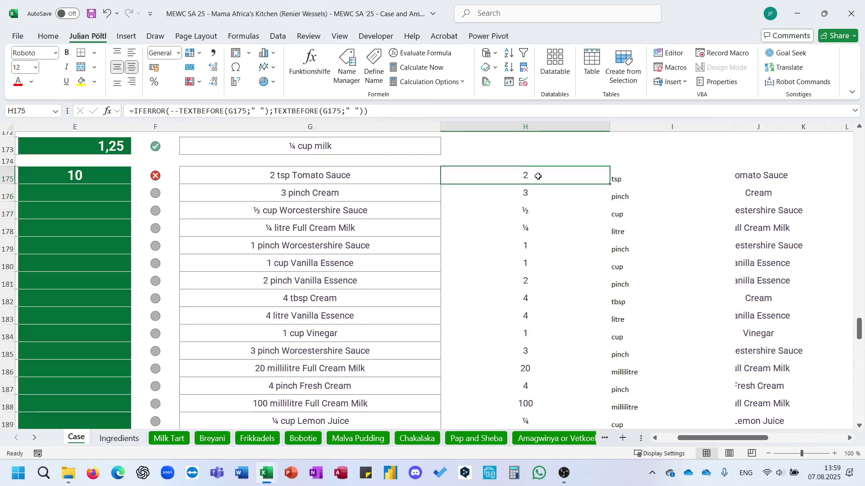
pyautogui.doubleClick(611, 184)
# - Wrap the E175 cost formula in ROUND with 2 decimals
pyautogui.click(129, 179)
pyautogui.hscroll(-3, 96, 170)
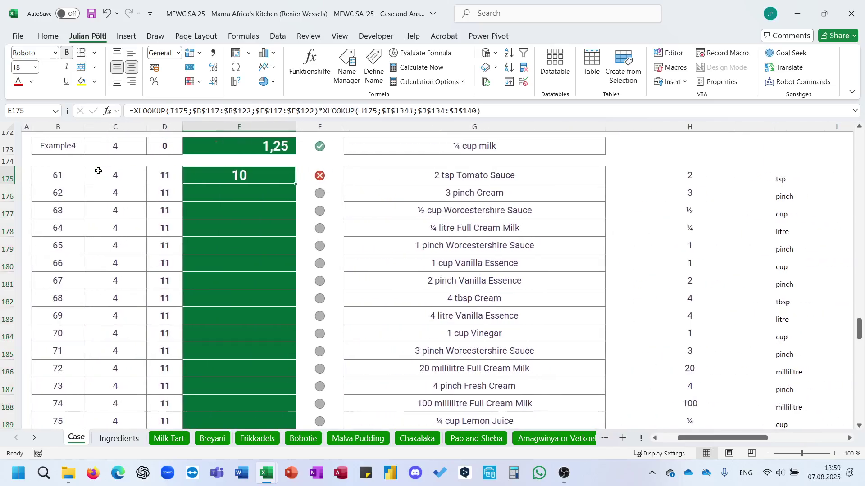
pyautogui.scroll(3, 98, 171)
pyautogui.scroll(1, 98, 171)
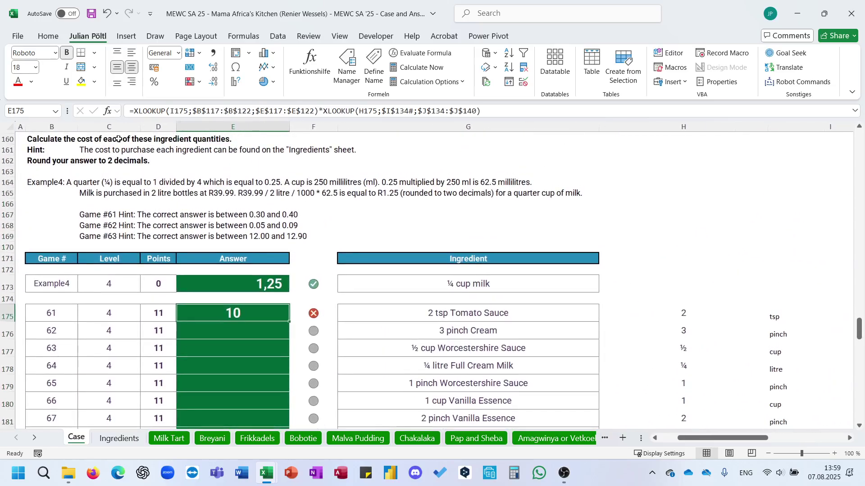
pyautogui.click(135, 110)
pyautogui.write('roun')
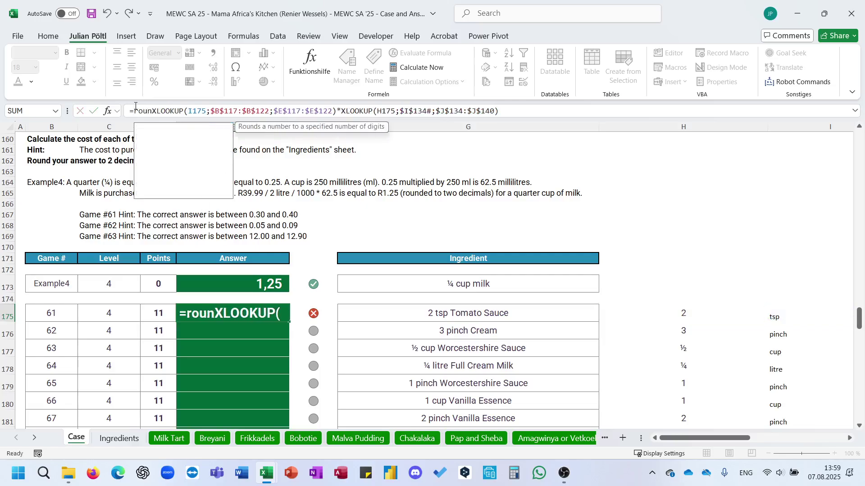
pyautogui.hotkey('ctrl', 'Down')
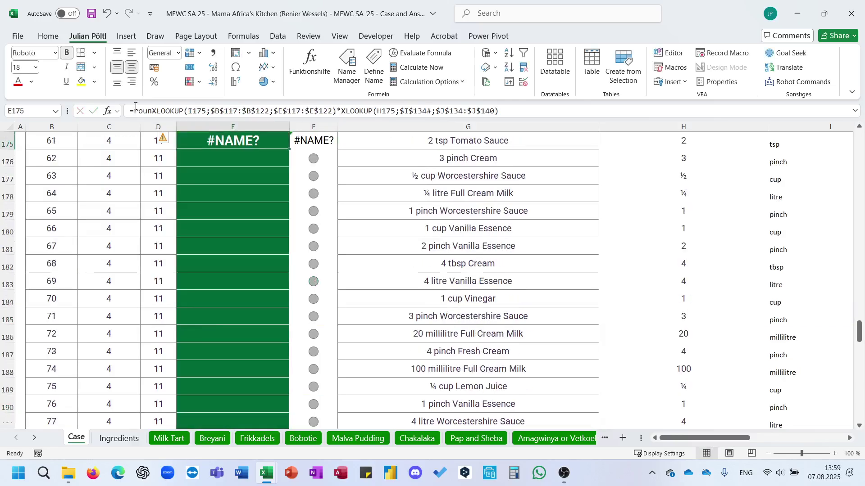
pyautogui.click(151, 111)
pyautogui.write('d(')
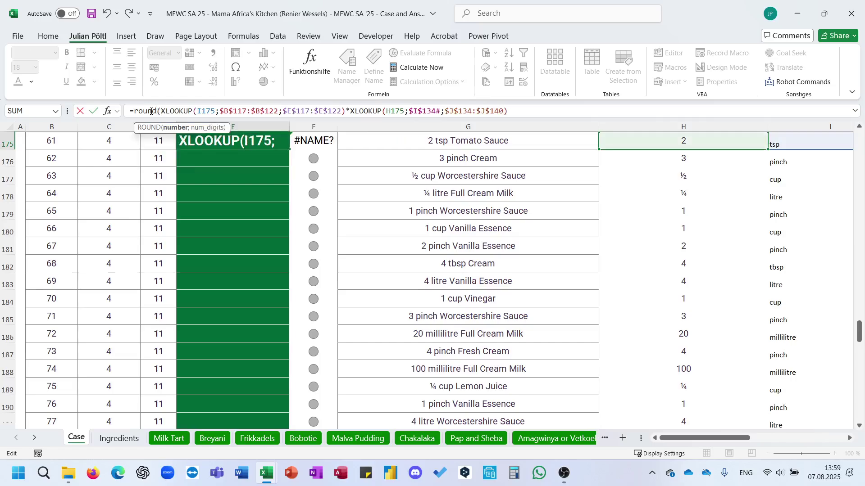
pyautogui.write('2)')
pyautogui.hotkey('ctrl', 'Return')
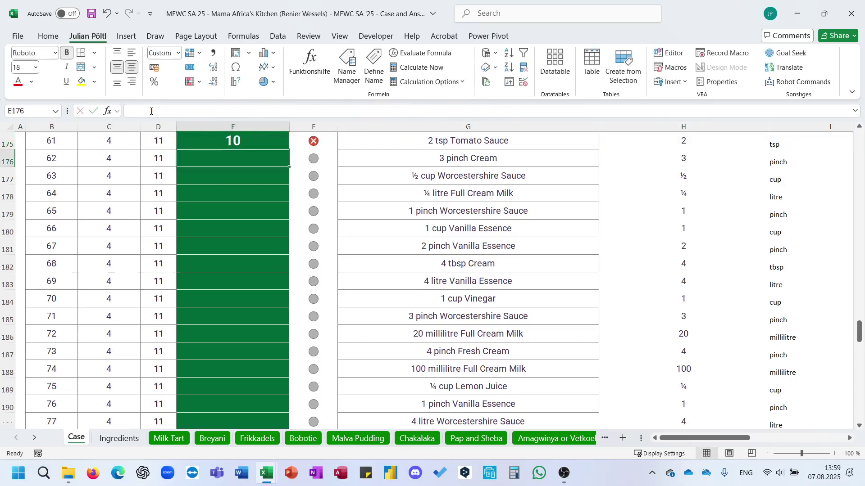
# - Multiply the quantity in the E175 ROUND formula by the ingredient unit cost with *XLOOKUP(J175;Ingredient;CU)
pyautogui.scroll(2, 262, 244)
pyautogui.click(508, 112)
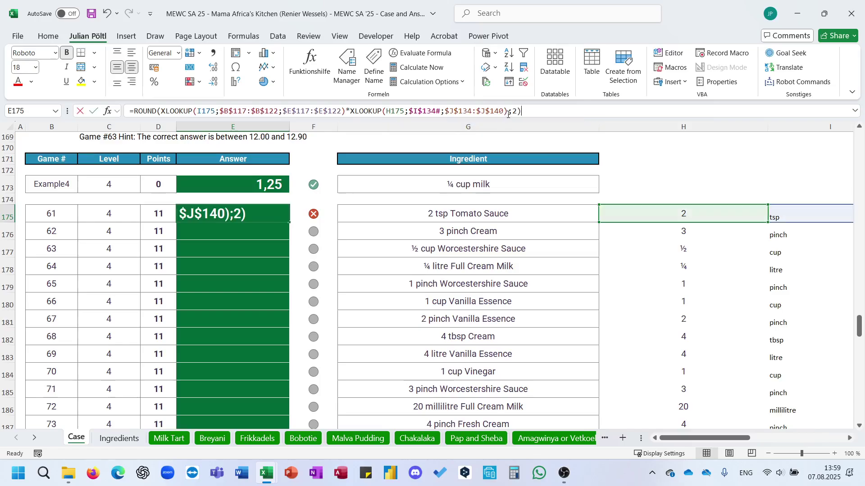
pyautogui.write('*XLOOKUP(')
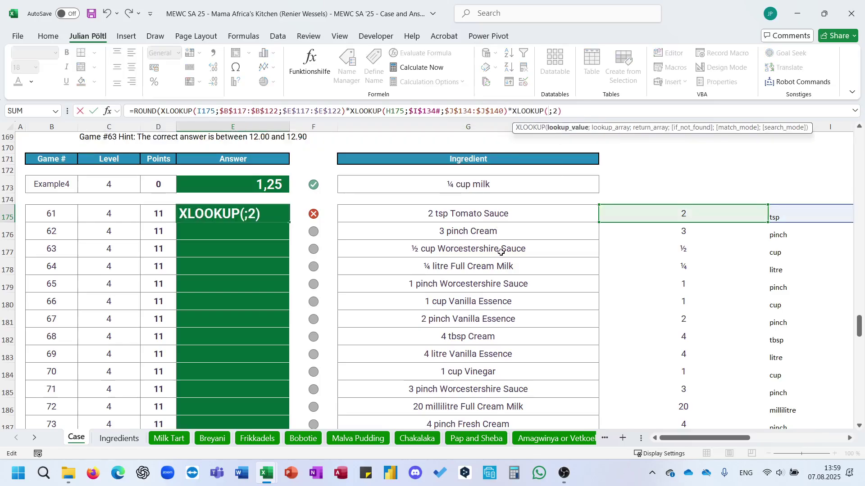
pyautogui.hscroll(3, 464, 401)
pyautogui.click(761, 209)
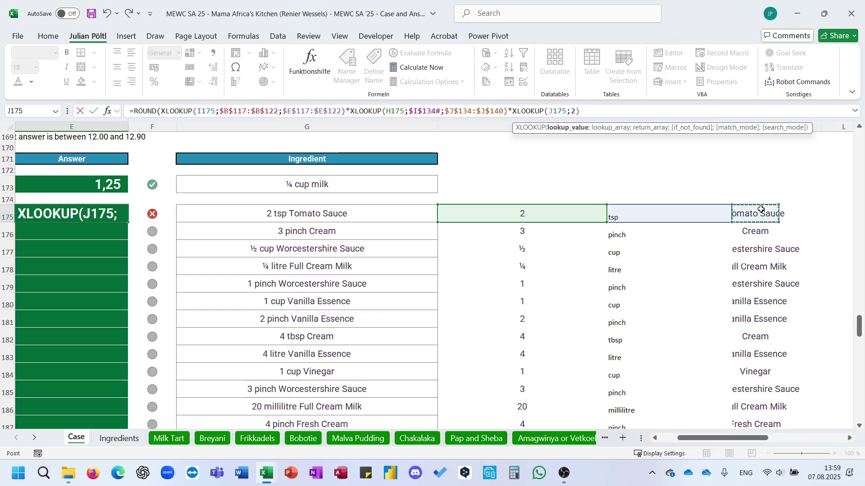
pyautogui.write(';Ingredient;c')
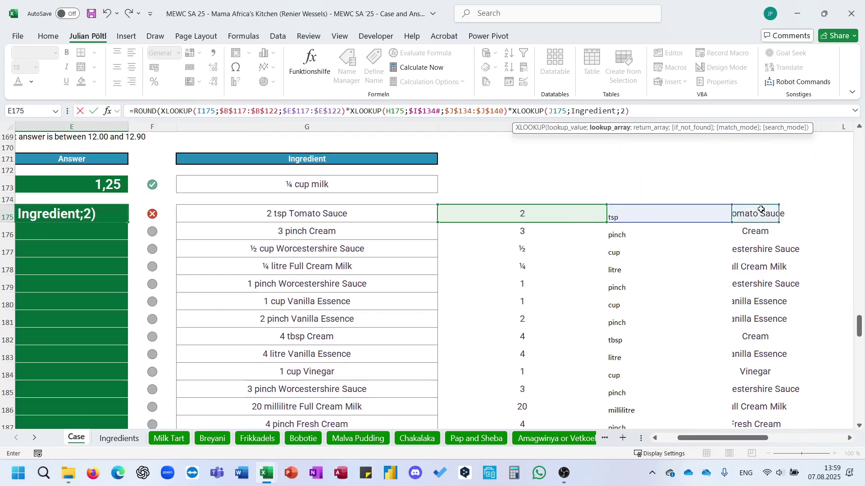
pyautogui.write('u);')
pyautogui.press('Return')
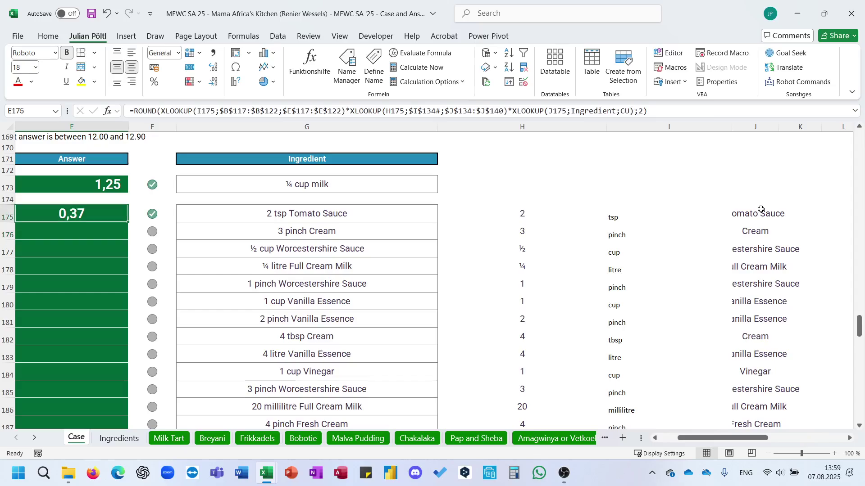
# - Fill the E175 cost formula down for all Level 4 games and check the unit and ingredient formulas in row 186
pyautogui.doubleClick(121, 218)
pyautogui.scroll(-3, 126, 223)
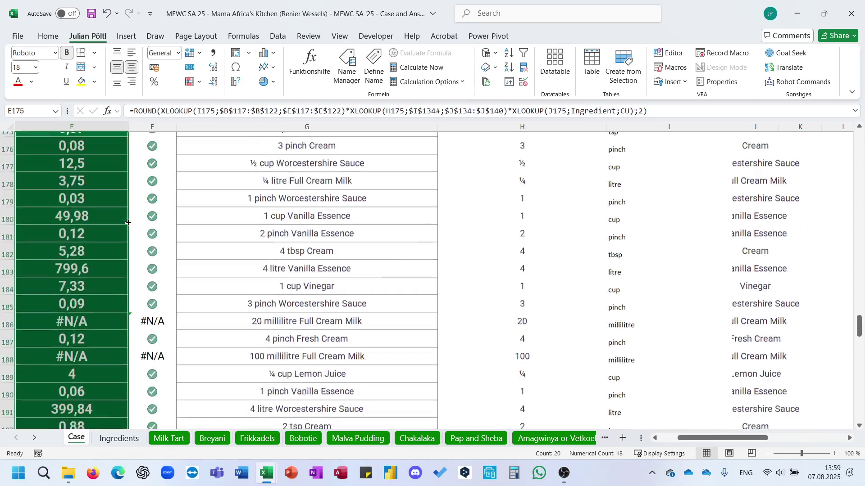
pyautogui.click(371, 289)
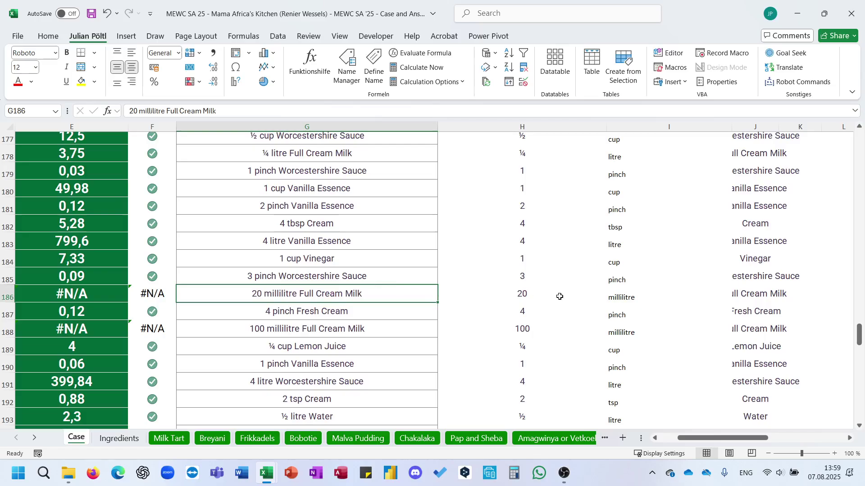
pyautogui.click(697, 291)
pyautogui.click(743, 293)
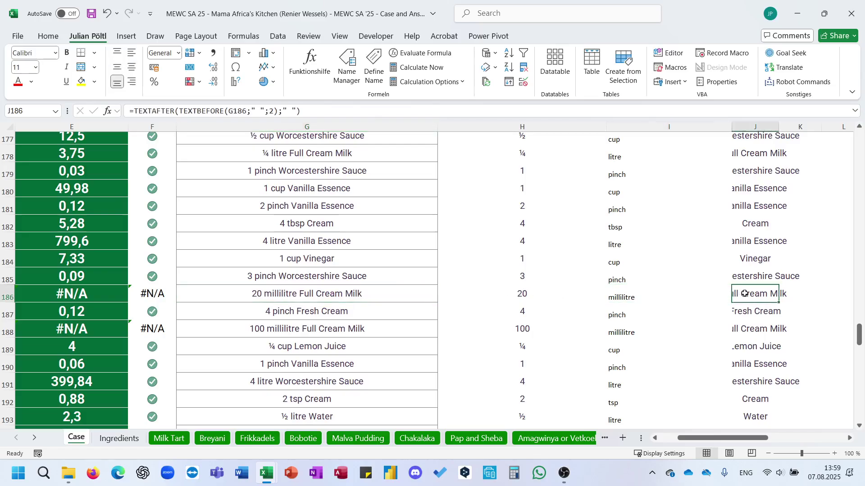
pyautogui.scroll(-1, 604, 315)
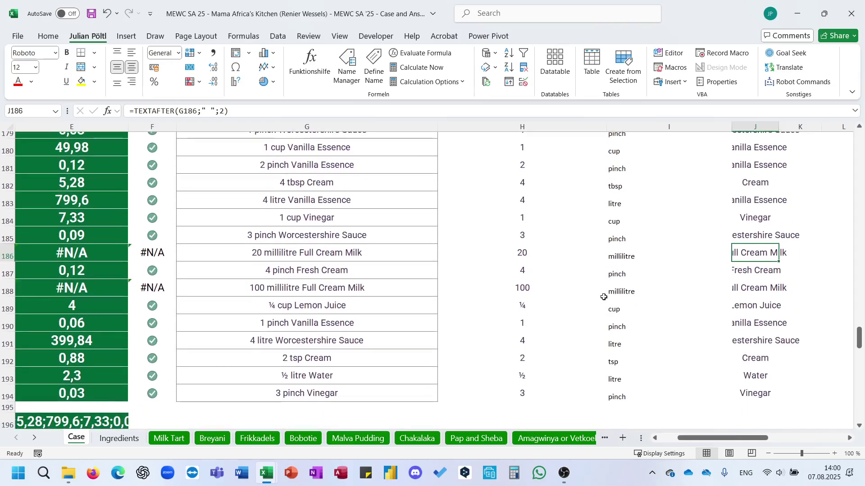
# - Try to reduce the E188 formula to only the ingredient unit-cost lookup XLOOKUP(J188;Ingredient;CU)
pyautogui.click(84, 289)
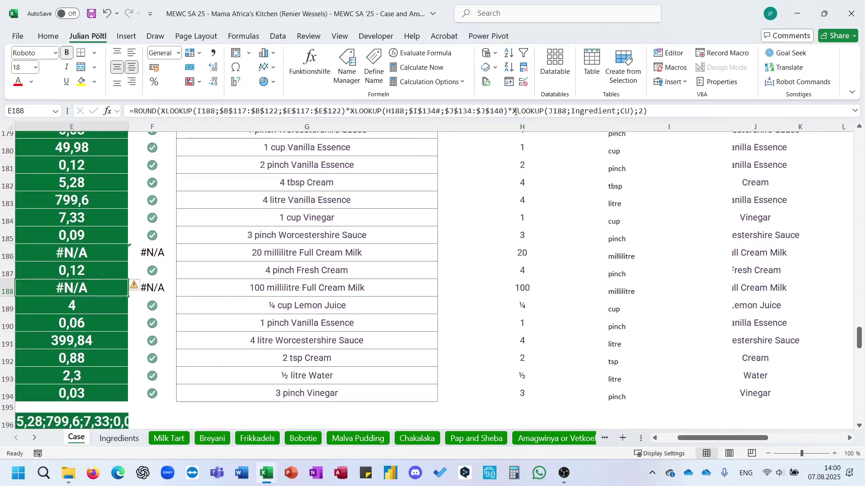
pyautogui.moveTo(515, 111); pyautogui.dragTo(134, 111)
pyautogui.write('x')
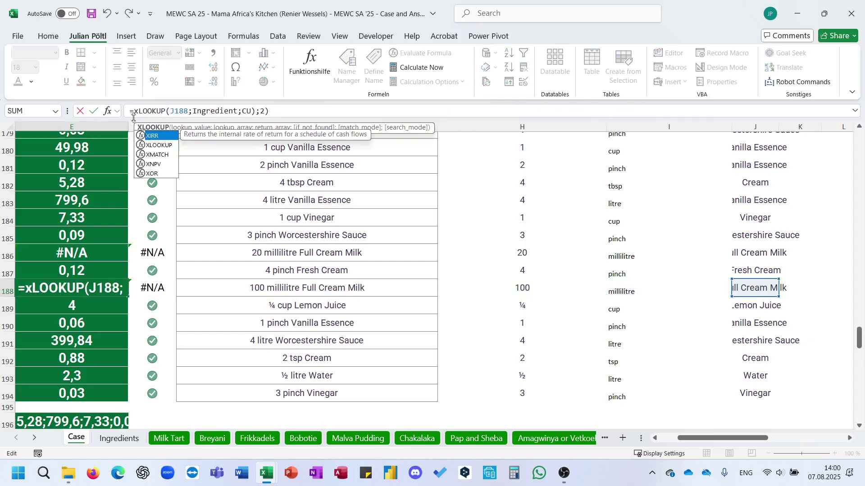
pyautogui.press('Return')
pyautogui.press('Return')
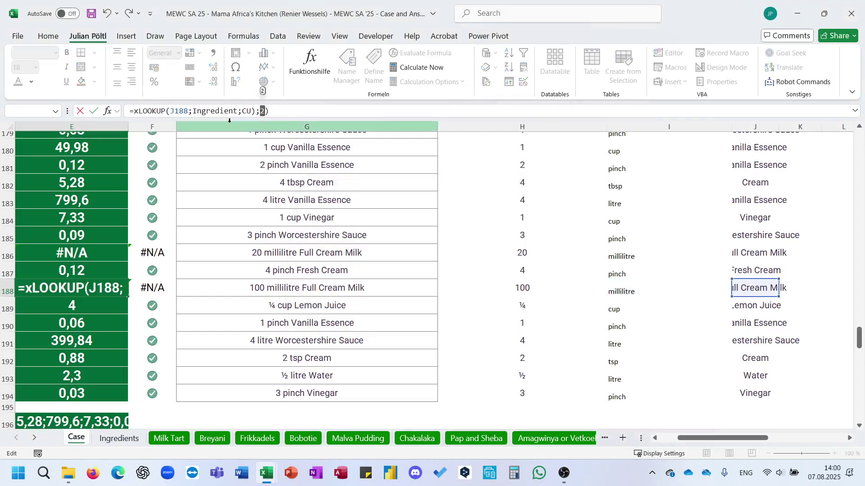
pyautogui.press('BackSpace')
pyautogui.press('BackSpace')
pyautogui.press('Return')
pyautogui.press('Return')
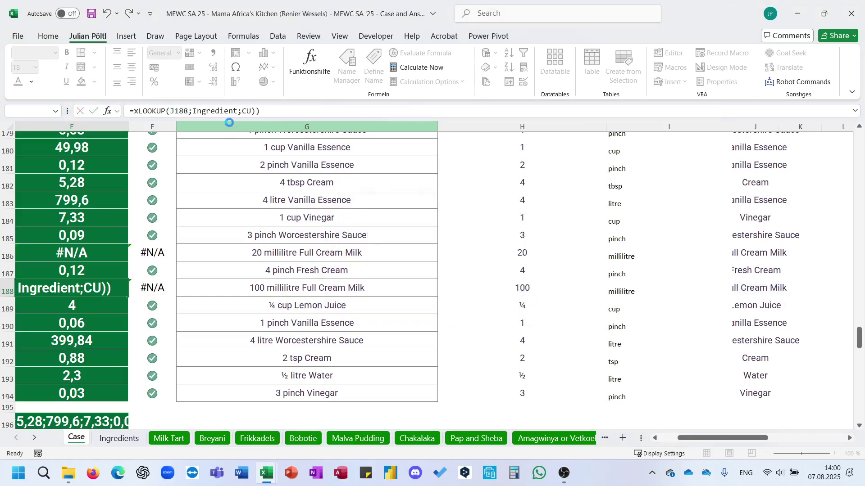
pyautogui.press('Up')
pyautogui.hotkey('ctrl', 'z')
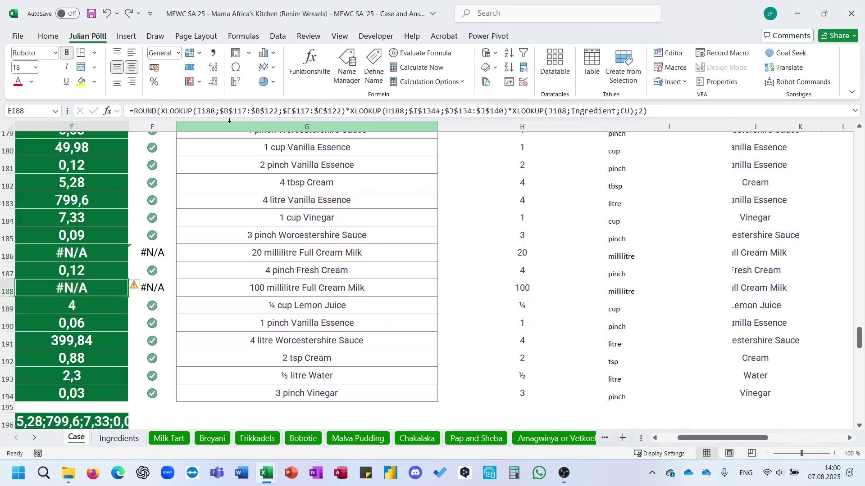
# - Examine the ranges used by the E188 formula against the Level 3 measure conversion table in B117:E122
pyautogui.click(521, 111)
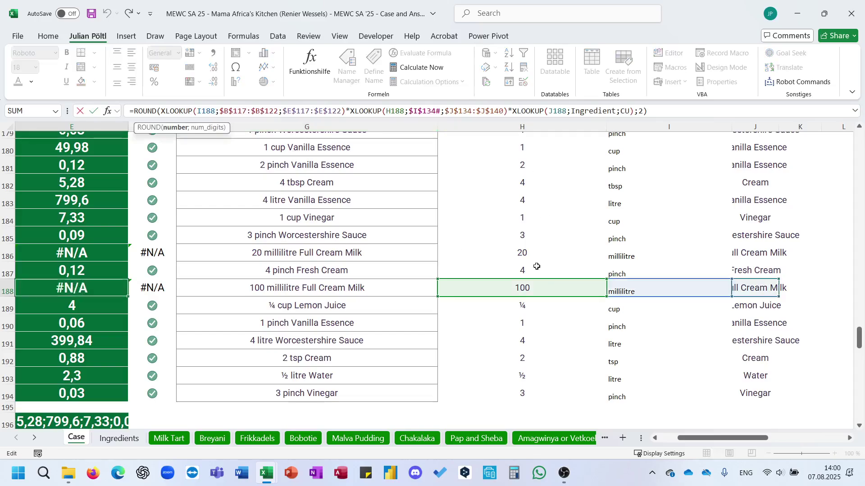
pyautogui.scroll(20, 536, 266)
pyautogui.scroll(2, 536, 266)
pyautogui.hscroll(-4, 536, 266)
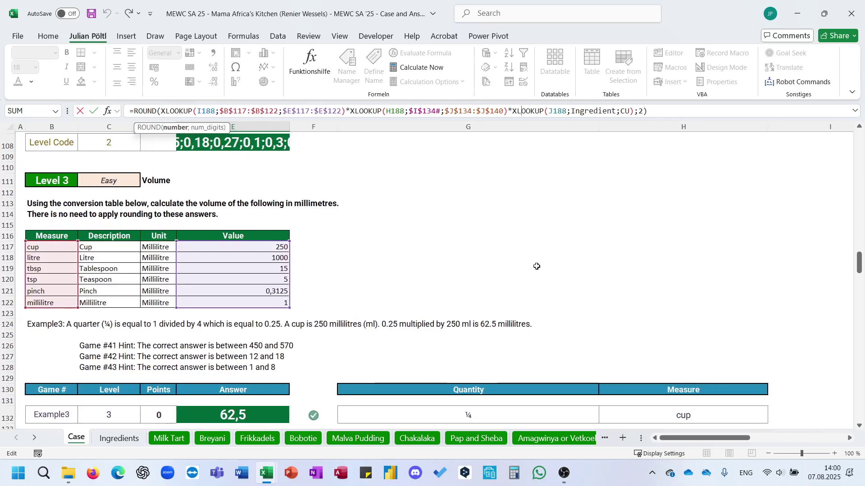
pyautogui.scroll(-20, 536, 266)
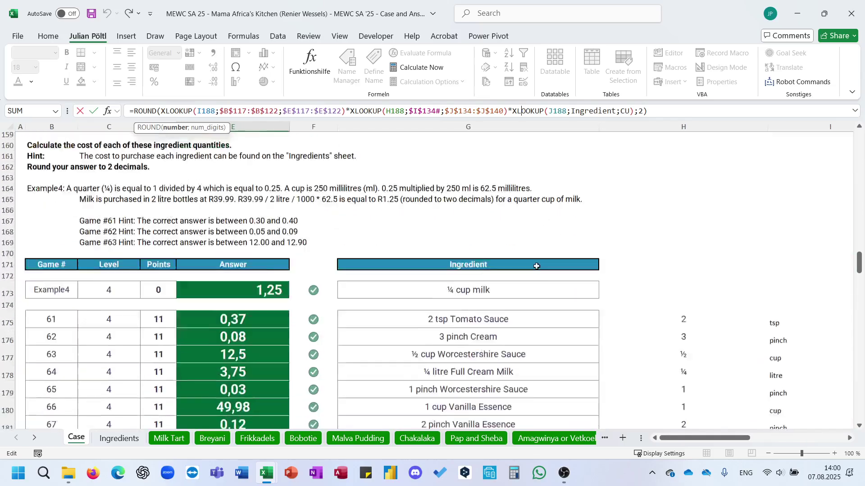
pyautogui.scroll(1, 537, 267)
pyautogui.hotkey('ctrl', 'Return')
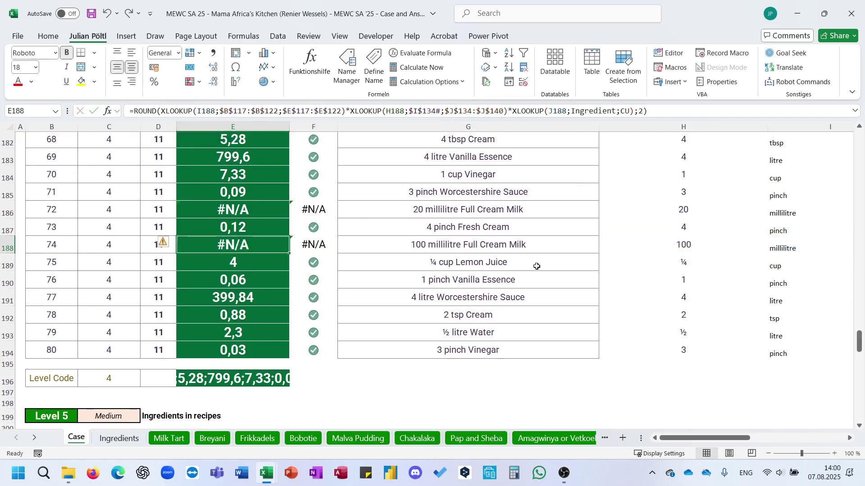
# - Examine the quantity conversion list in I134:J140 and the UNIQUE formula in I134
pyautogui.scroll(1, 536, 266)
pyautogui.scroll(13, 537, 266)
pyautogui.hscroll(4, 536, 266)
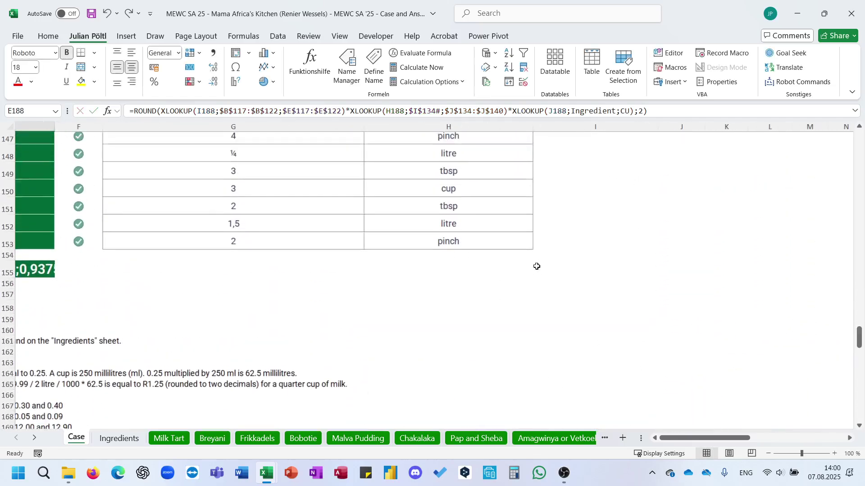
pyautogui.scroll(3, 537, 266)
pyautogui.click(613, 292)
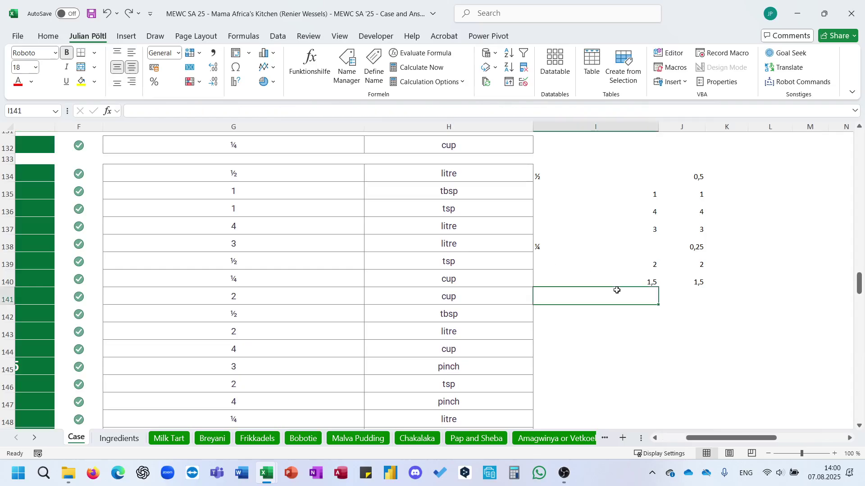
pyautogui.click(614, 196)
pyautogui.click(591, 177)
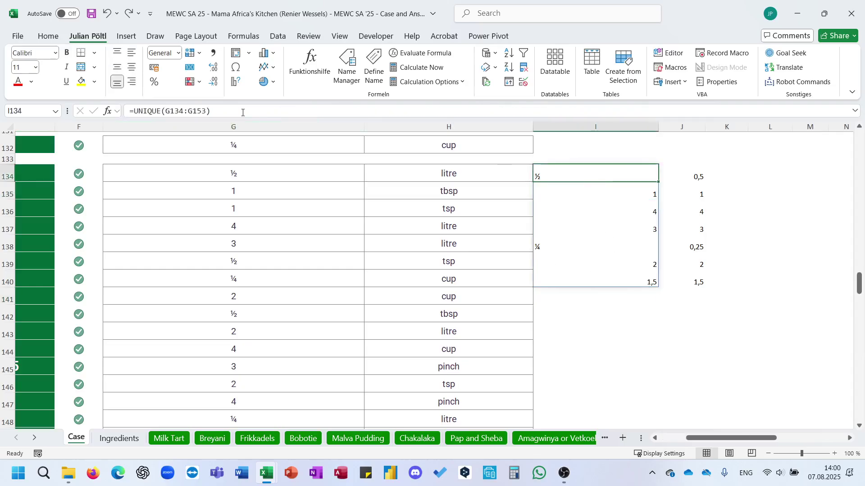
pyautogui.click(136, 111)
pyautogui.write('h')
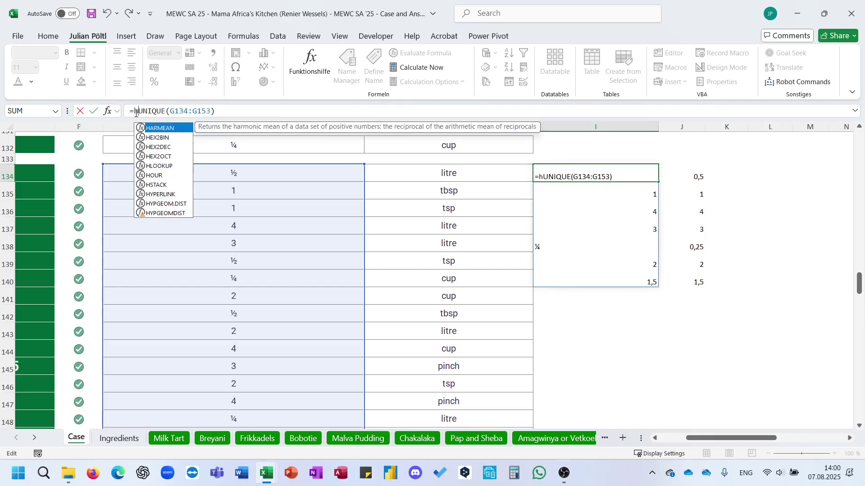
pyautogui.write('s')
pyautogui.press('Tab')
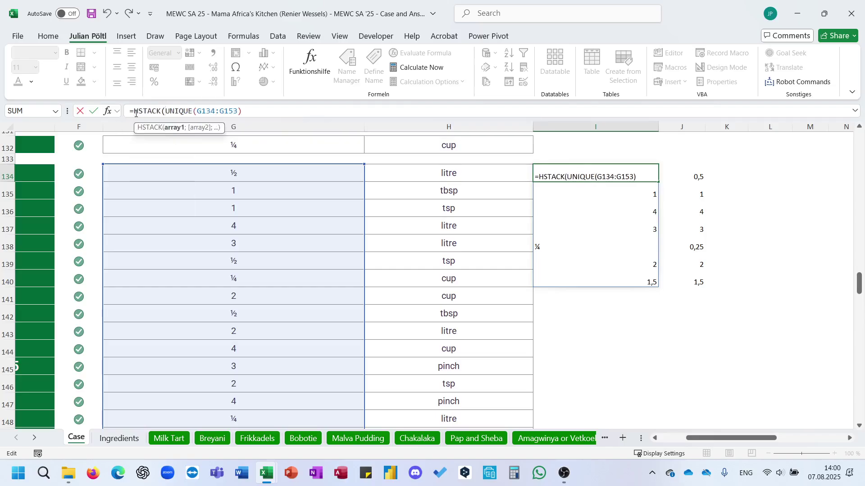
pyautogui.press('Escape')
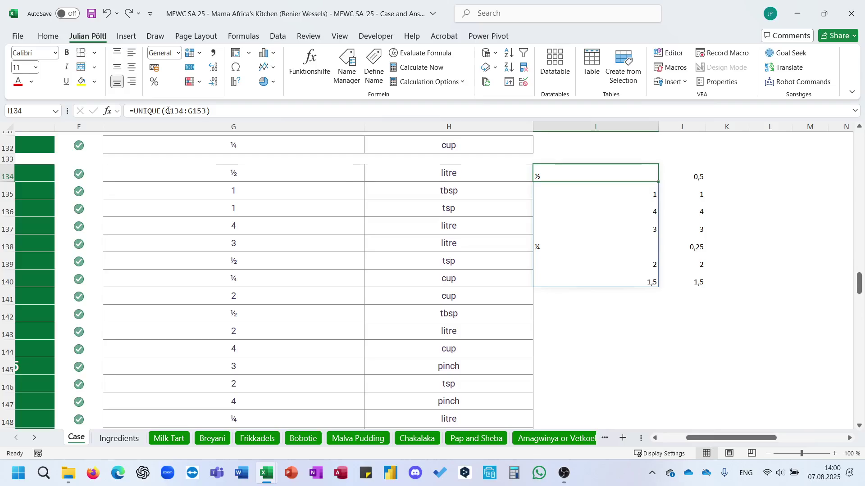
# - Change the I134 formula to =UNIQUE(VSTACK(G134:G153;H175:H194)) so the quantity list also covers the Level 4 quantities
pyautogui.click(166, 112)
pyautogui.write('vs')
pyautogui.press('Tab')
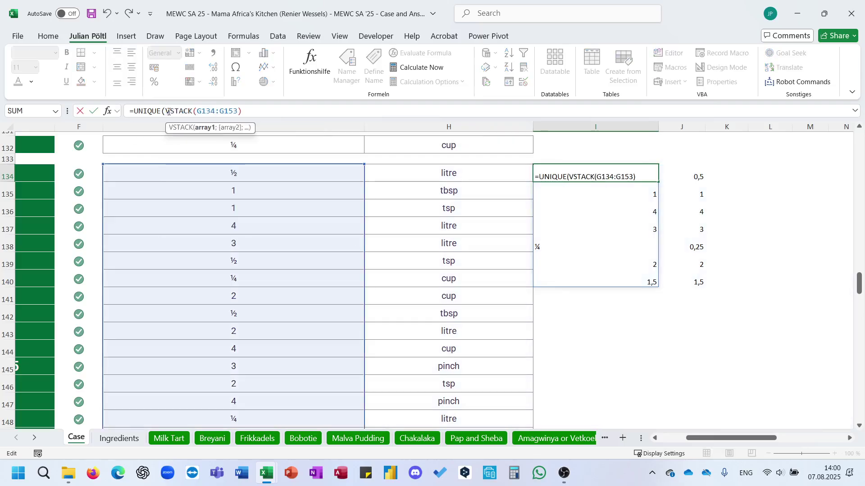
pyautogui.click(262, 105)
pyautogui.press('BackSpace')
pyautogui.write(';')
pyautogui.scroll(-13, 360, 381)
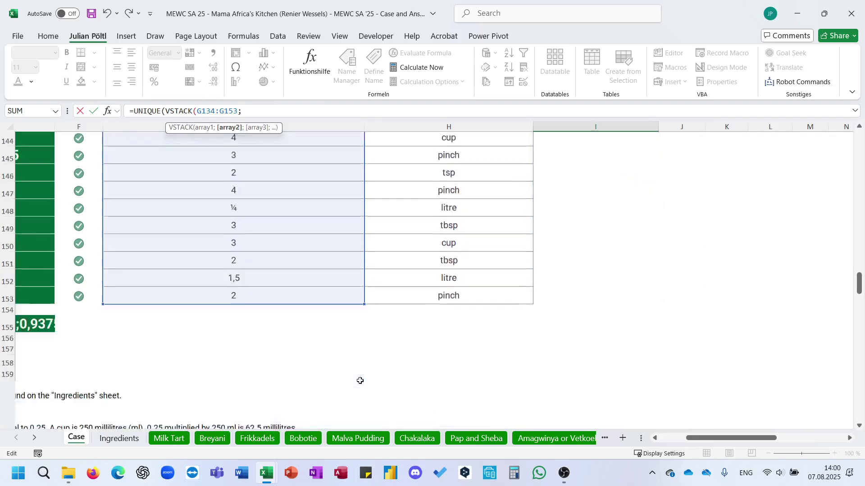
pyautogui.scroll(-5, 361, 380)
pyautogui.scroll(3, 359, 380)
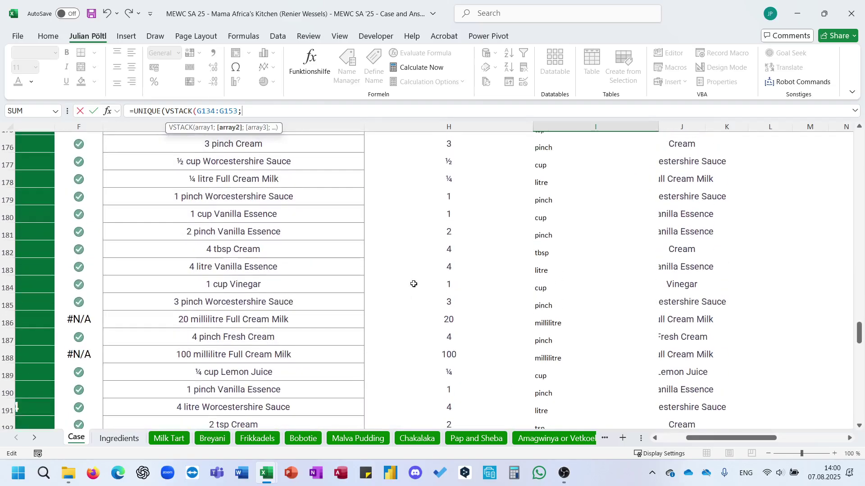
pyautogui.scroll(4, 419, 275)
pyautogui.moveTo(425, 268); pyautogui.dragTo(427, 266)
pyautogui.scroll(-5, 425, 270)
pyautogui.write(')')
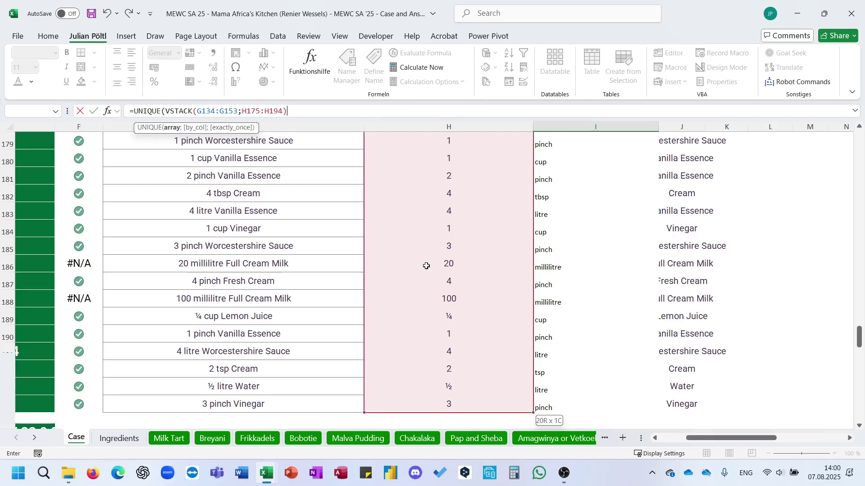
pyautogui.press('Return')
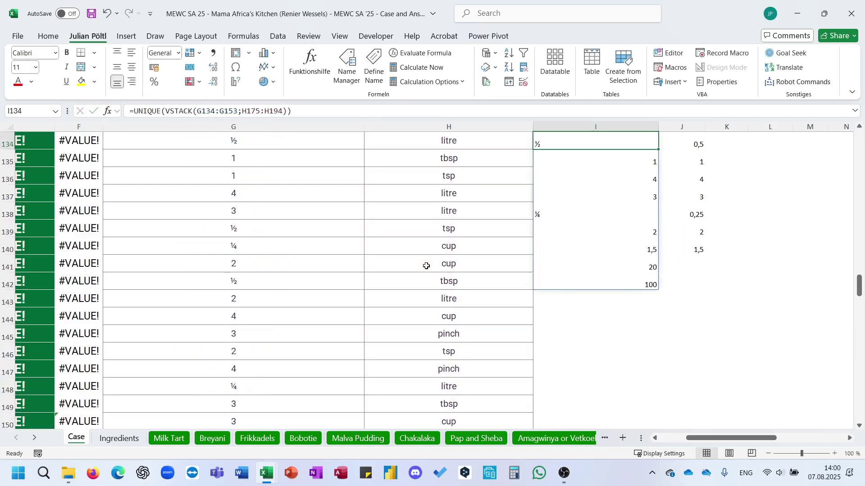
# - Add the numeric equivalents 20 and 100 in J141 and J142 beside the new entries of the quantity conversion list
pyautogui.press('Up')
pyautogui.click(689, 151)
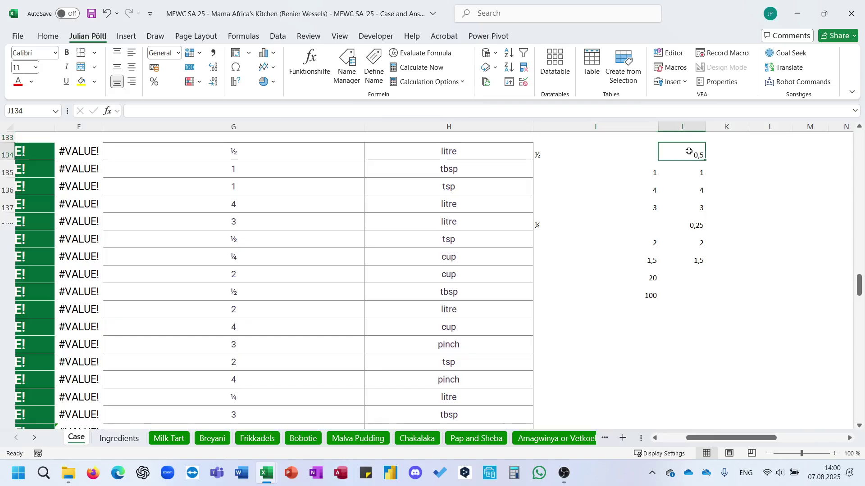
pyautogui.press('Down')
pyautogui.press('Left')
pyautogui.press('Down')
pyautogui.press('Down')
pyautogui.press('Down')
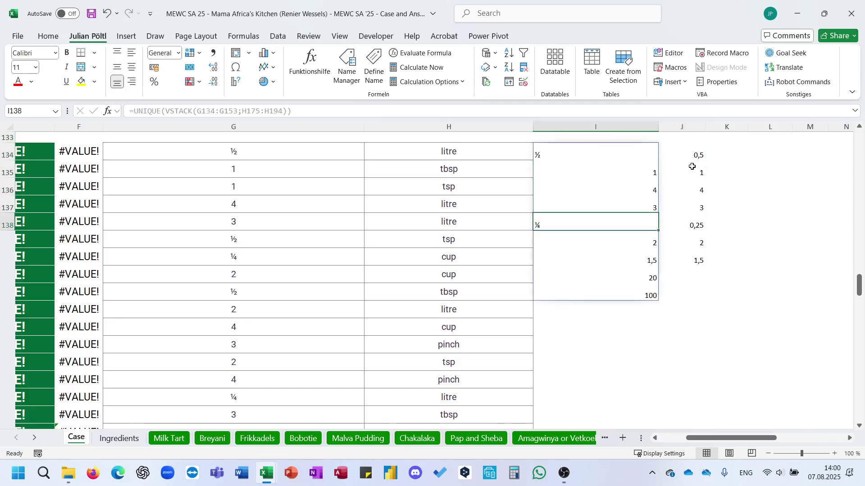
pyautogui.press('Right')
pyautogui.press('Down')
pyautogui.press('Down')
pyautogui.press('Down')
pyautogui.write('20')
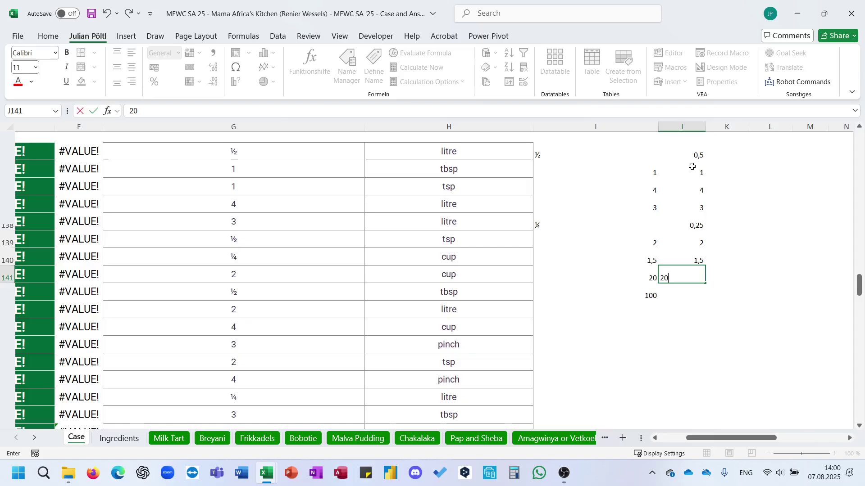
pyautogui.press('Return')
pyautogui.write('100')
pyautogui.press('Return')
# - Extend the quantity lookup's return range in E134 to $J$134:$J$142 and fill the formula down through E153
pyautogui.hscroll(-3, 631, 181)
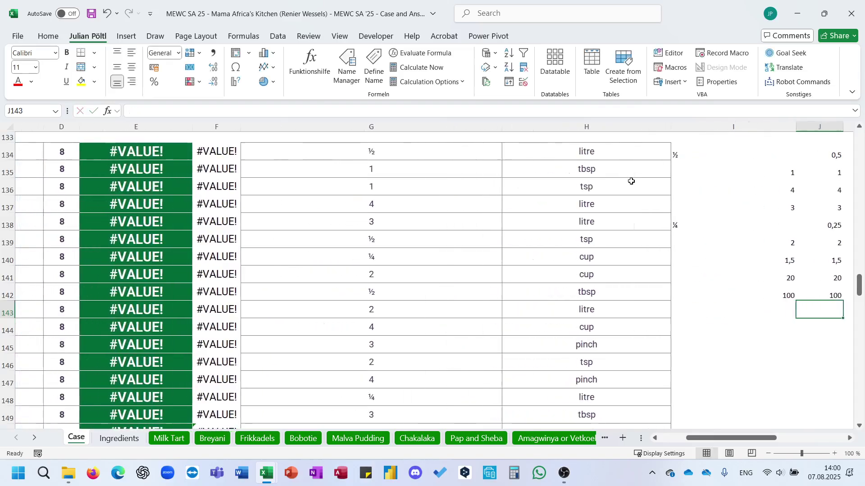
pyautogui.scroll(-4, 631, 181)
pyautogui.scroll(6, 631, 181)
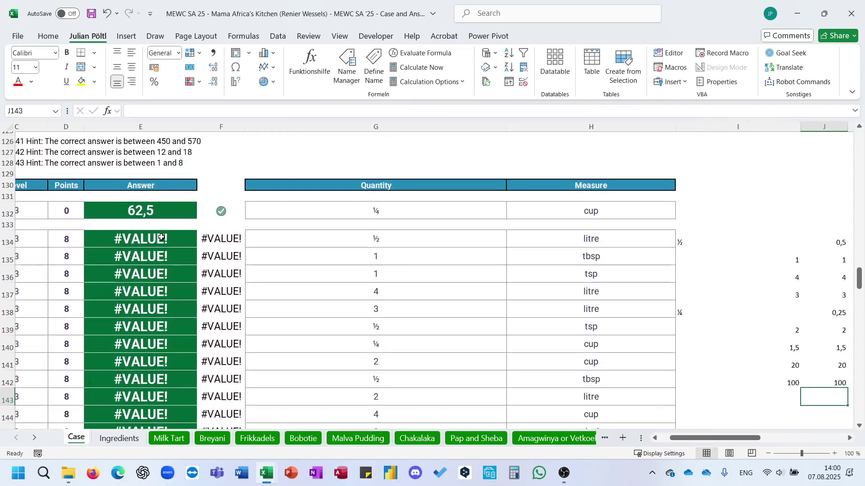
pyautogui.doubleClick(160, 237)
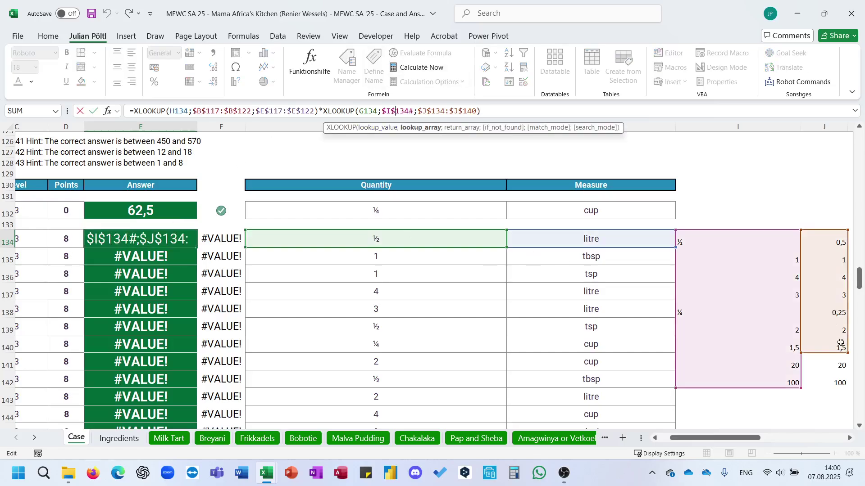
pyautogui.moveTo(840, 343); pyautogui.dragTo(846, 382)
pyautogui.press('Return')
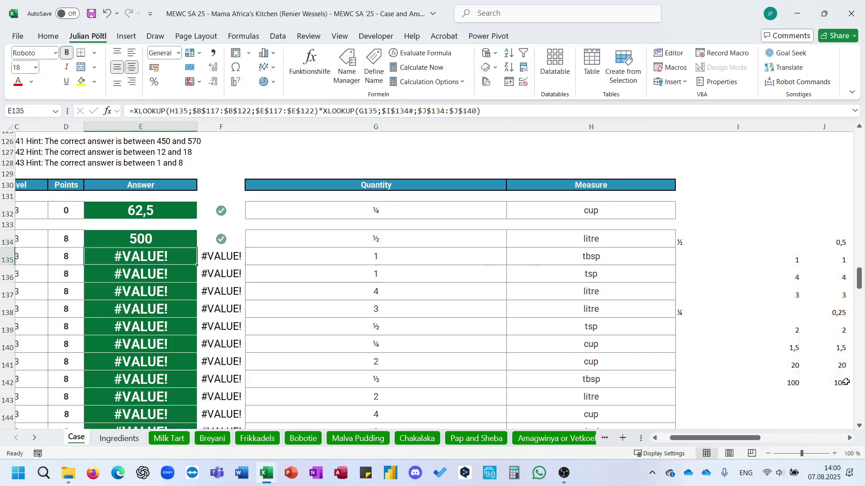
pyautogui.click(167, 243)
pyautogui.doubleClick(197, 250)
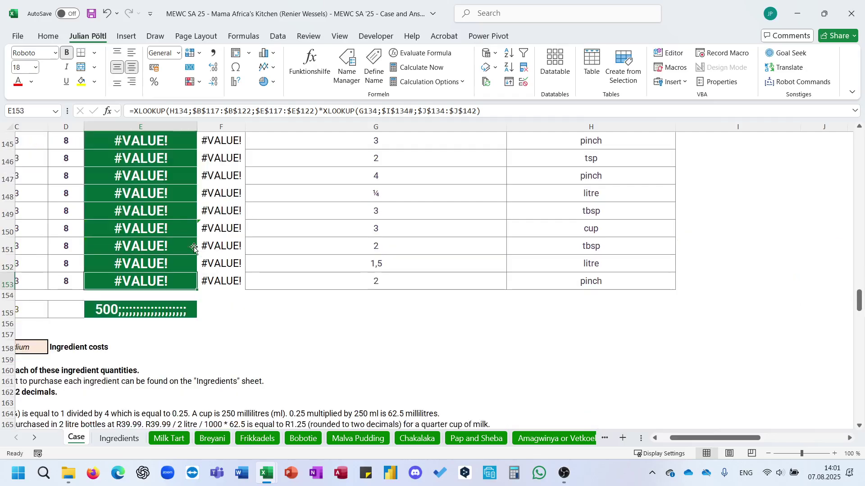
pyautogui.scroll(5, 182, 215)
pyautogui.click(181, 215)
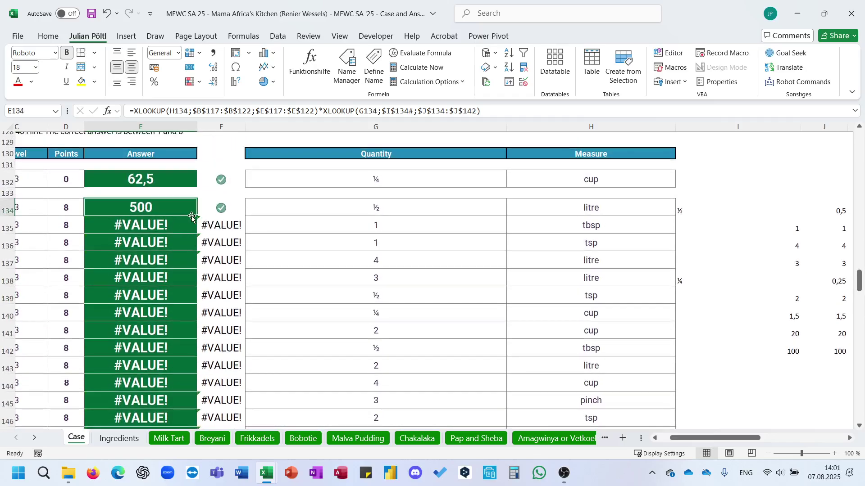
pyautogui.doubleClick(196, 216)
pyautogui.scroll(-8, 243, 275)
pyautogui.scroll(-8, 244, 275)
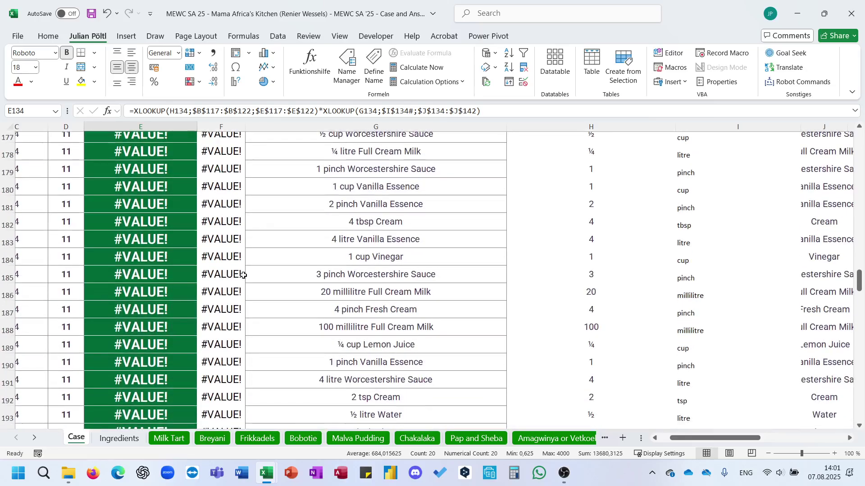
# - Extend the quantity lookup's return range in the E175 cost formula to $J$134:$J$142 and fill it down through E194
pyautogui.scroll(3, 243, 275)
pyautogui.click(176, 212)
pyautogui.click(433, 113)
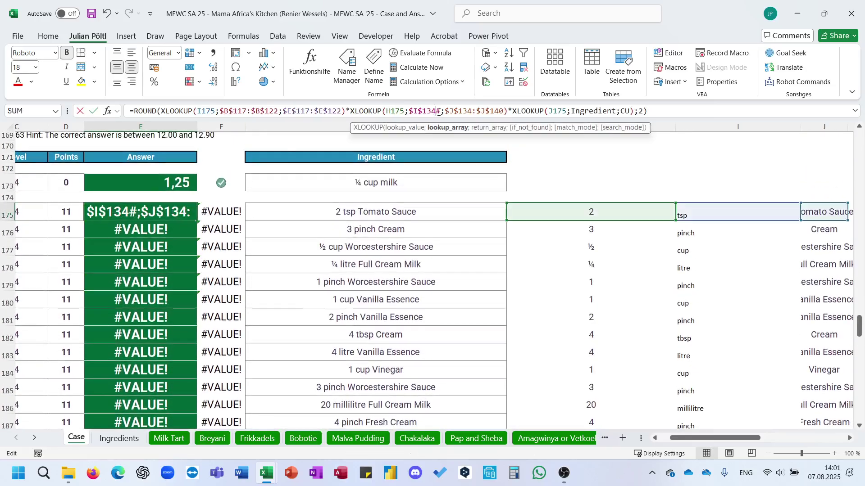
pyautogui.scroll(13, 608, 285)
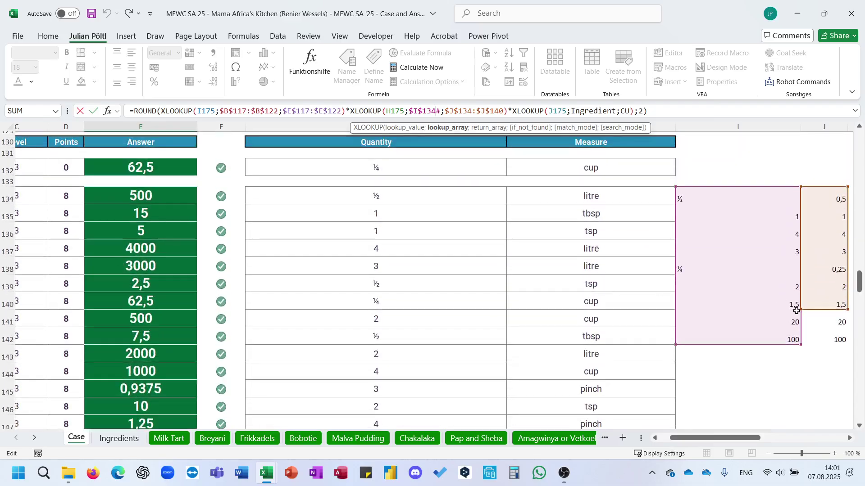
pyautogui.moveTo(848, 310); pyautogui.dragTo(846, 347)
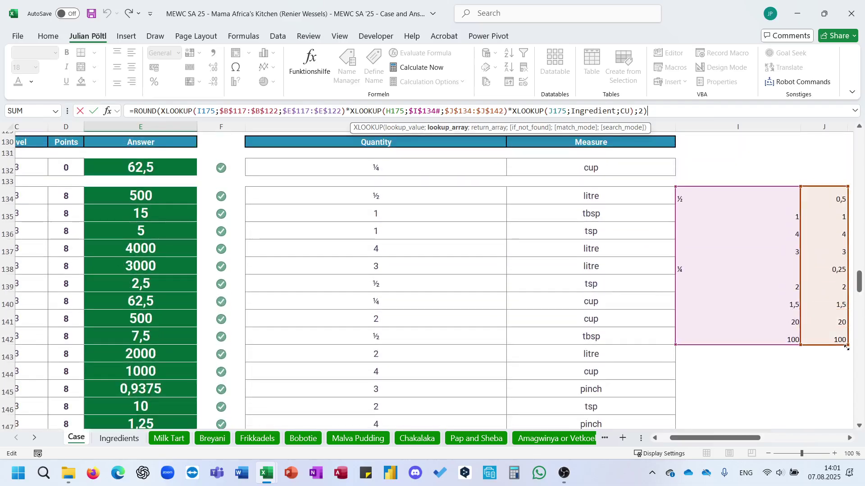
pyautogui.hotkey('ctrl', 'Return')
pyautogui.scroll(-3, 184, 181)
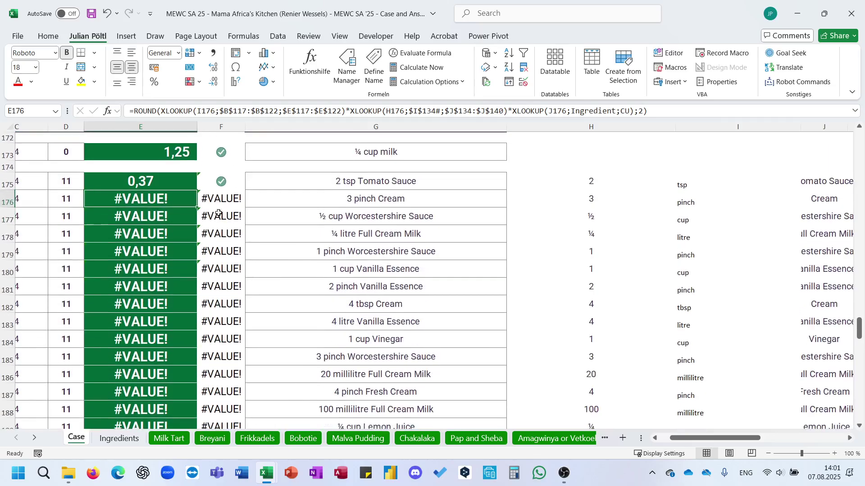
pyautogui.doubleClick(199, 191)
pyautogui.scroll(-4, 193, 254)
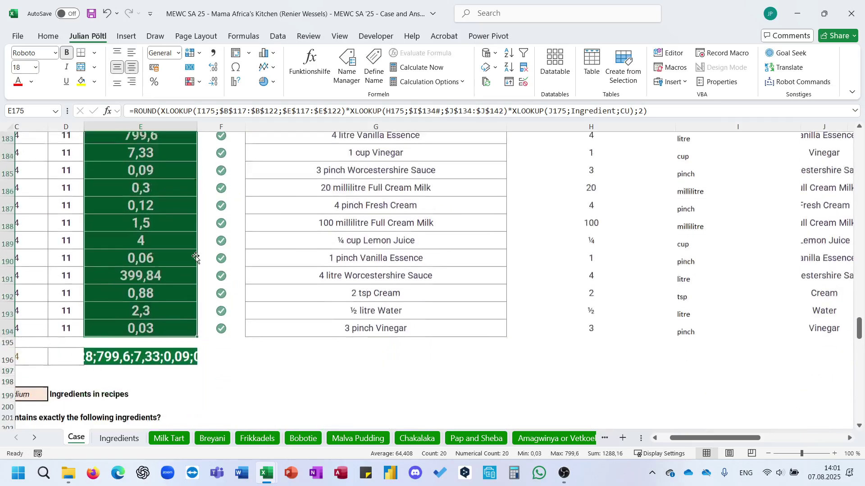
# - Read the Level 5 task and examine the ingredient list layout on the recipe sheets from Milk Tart to Samp and Beans
pyautogui.hscroll(-2, 193, 254)
pyautogui.scroll(-4, 195, 256)
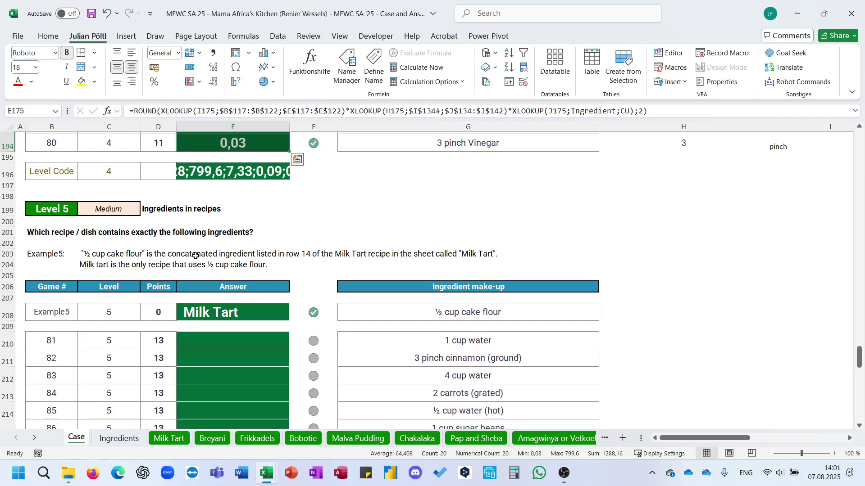
pyautogui.click(170, 439)
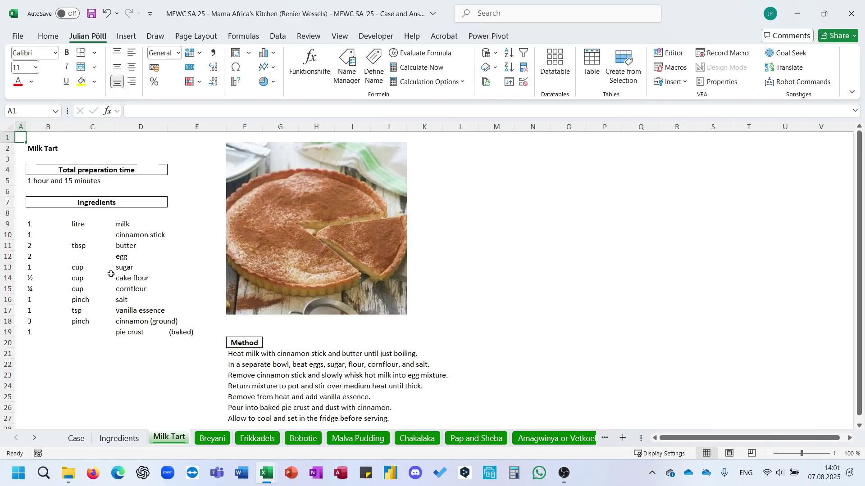
pyautogui.moveTo(22, 224); pyautogui.dragTo(156, 410)
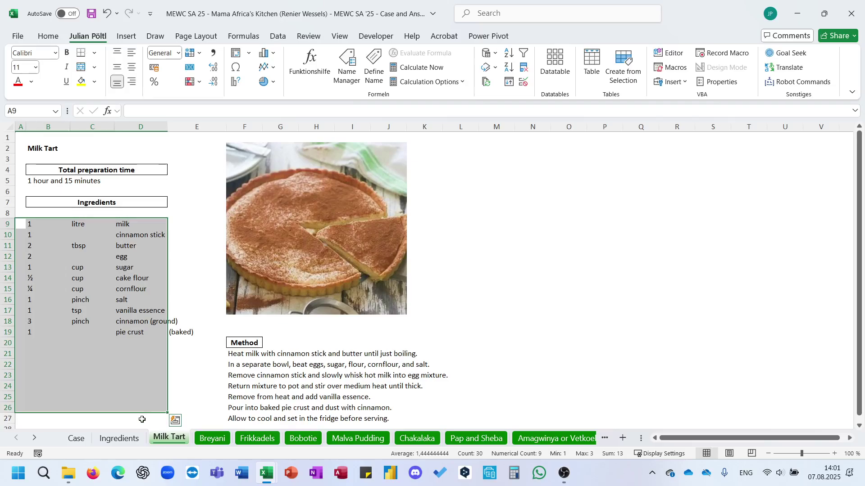
pyautogui.click(211, 439)
pyautogui.click(258, 439)
pyautogui.click(310, 438)
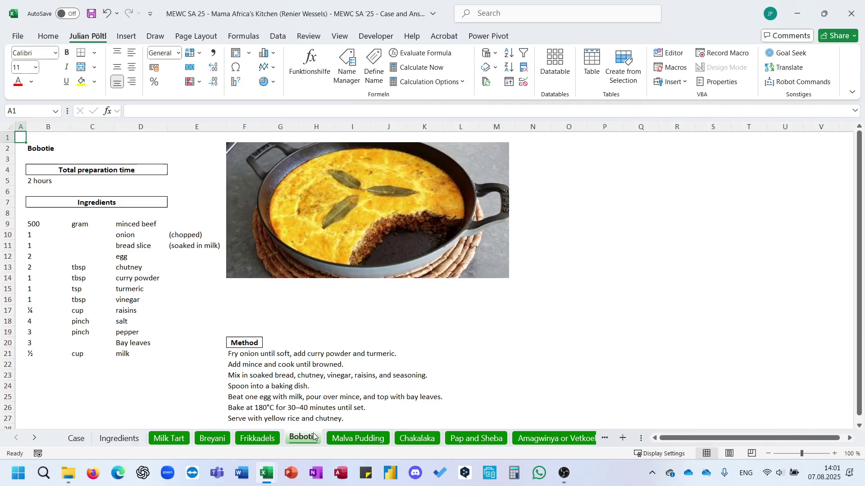
pyautogui.click(358, 438)
pyautogui.click(417, 438)
pyautogui.click(476, 438)
pyautogui.click(536, 439)
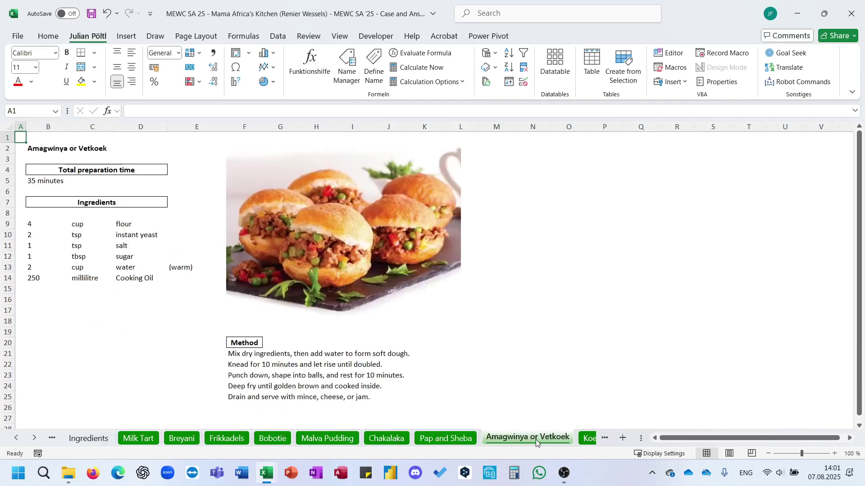
pyautogui.click(36, 439)
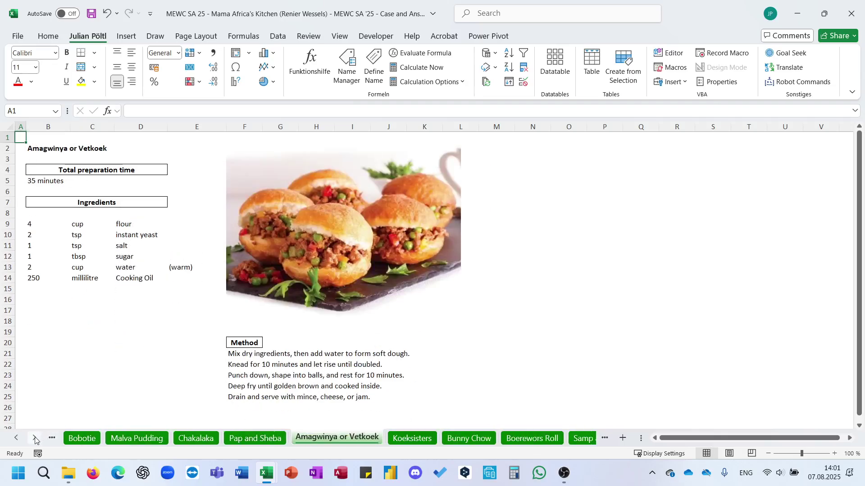
pyautogui.click(35, 439)
pyautogui.click(252, 439)
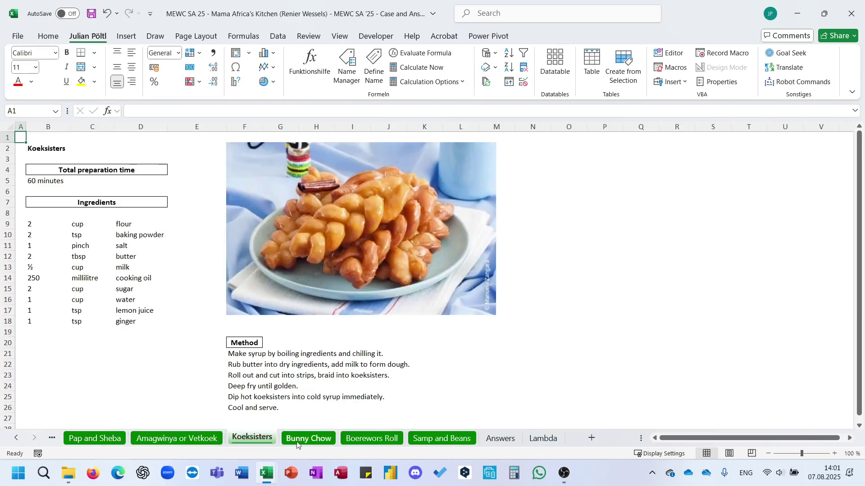
pyautogui.click(310, 439)
pyautogui.click(366, 438)
pyautogui.click(431, 438)
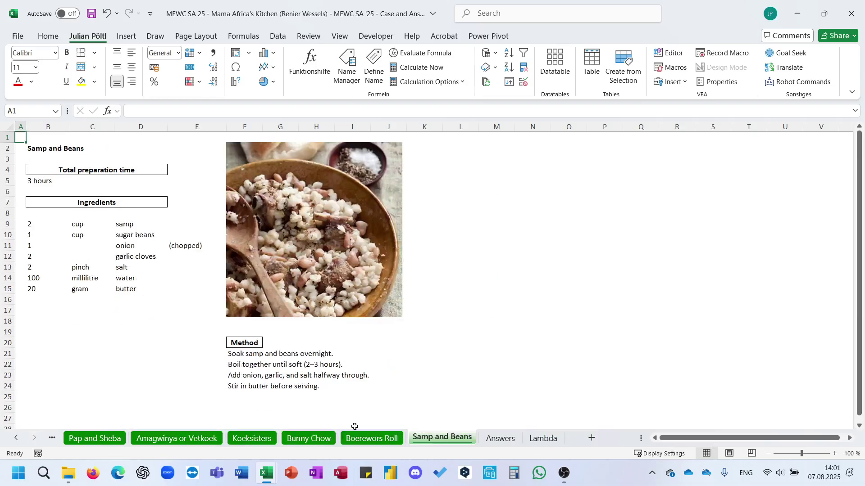
pyautogui.click(17, 438)
pyautogui.click(101, 436)
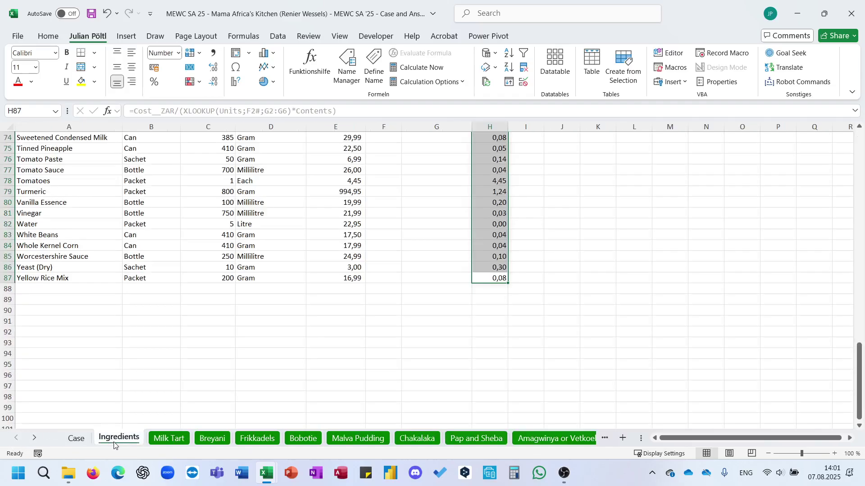
pyautogui.click(76, 438)
pyautogui.scroll(-1, 384, 307)
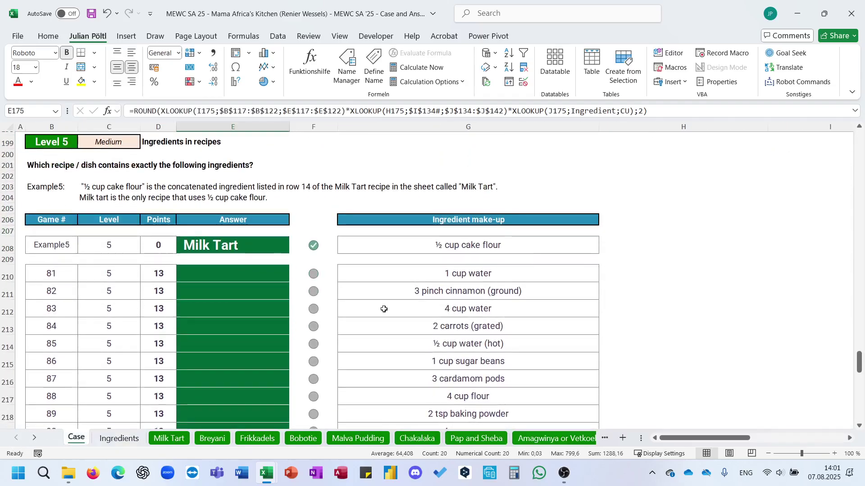
# - Try to build a reference in H208 spanning the recipe sheets with ='Milk Tart'!:'Samp and Beans'!
pyautogui.click(625, 247)
pyautogui.write('=')
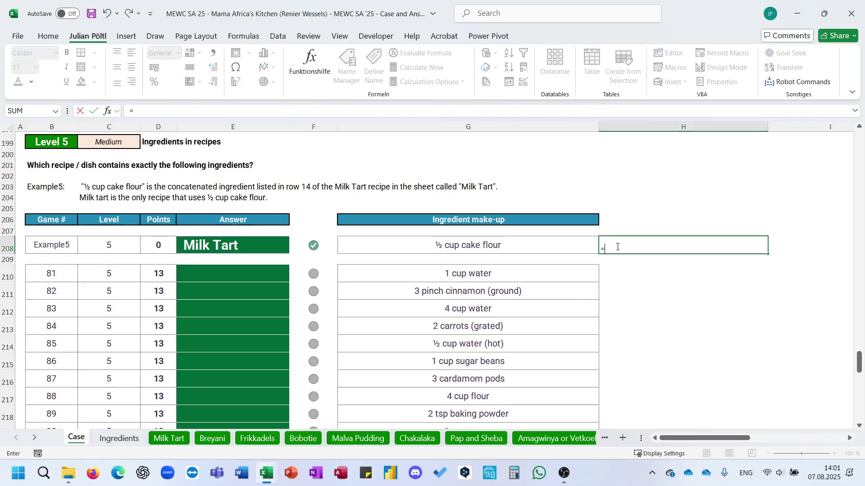
pyautogui.click(178, 438)
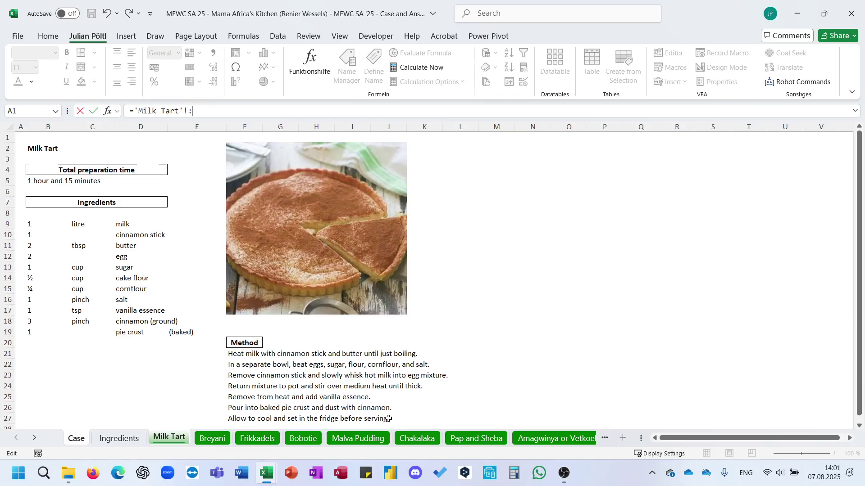
pyautogui.click(34, 438)
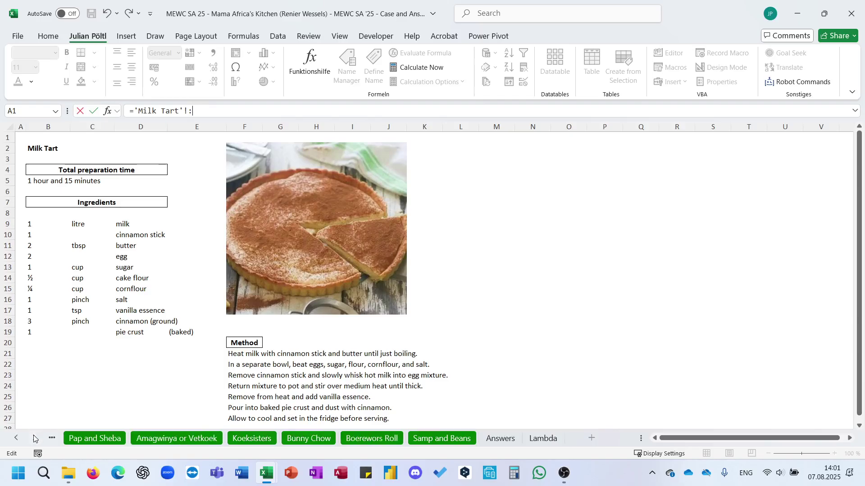
pyautogui.write(':')
pyautogui.click(433, 438)
pyautogui.press('Return')
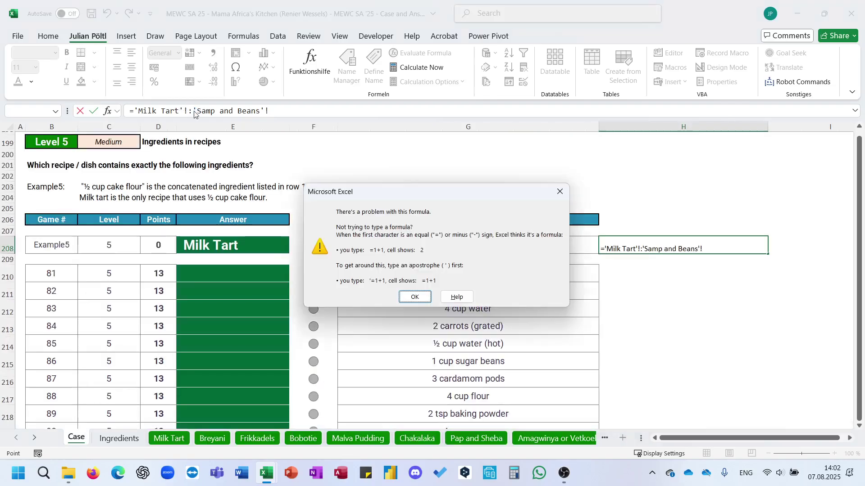
pyautogui.press('Escape')
pyautogui.press('Escape')
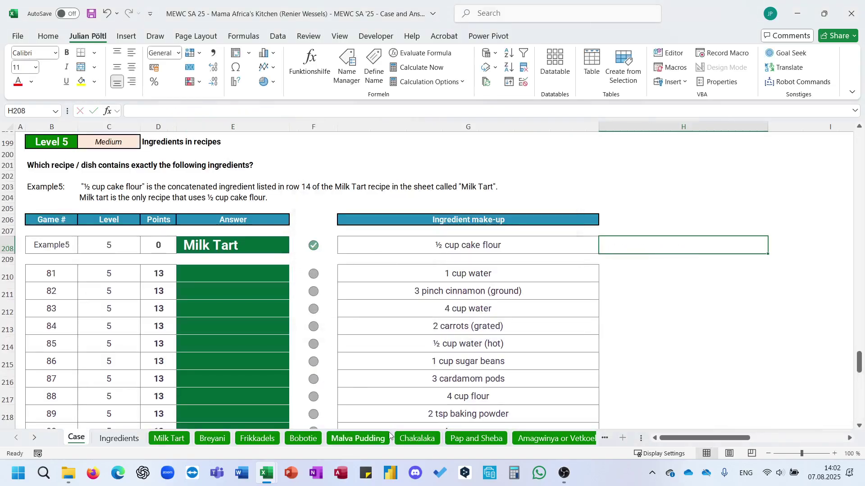
# - Try to reference the recipe ingredient lists together in H208 with ='Milk Tart'!B9:D19:'Samp and Beans'!B9:D15
pyautogui.write('=')
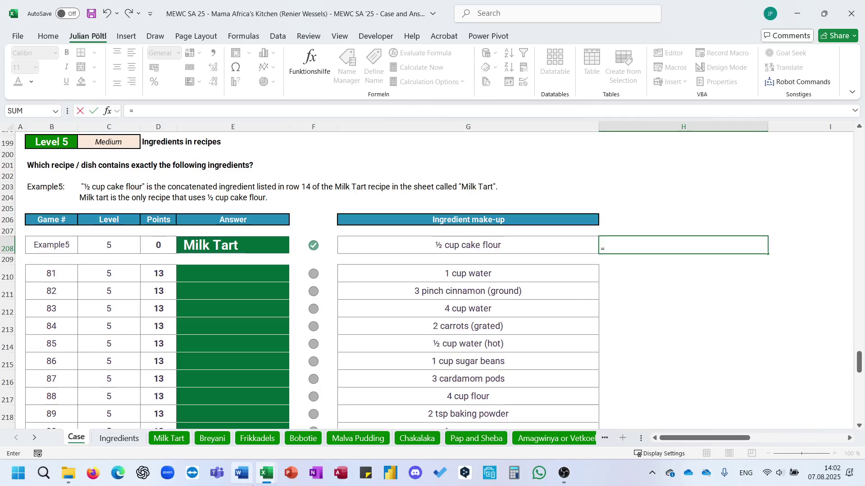
pyautogui.click(169, 437)
pyautogui.moveTo(31, 223); pyautogui.dragTo(138, 329)
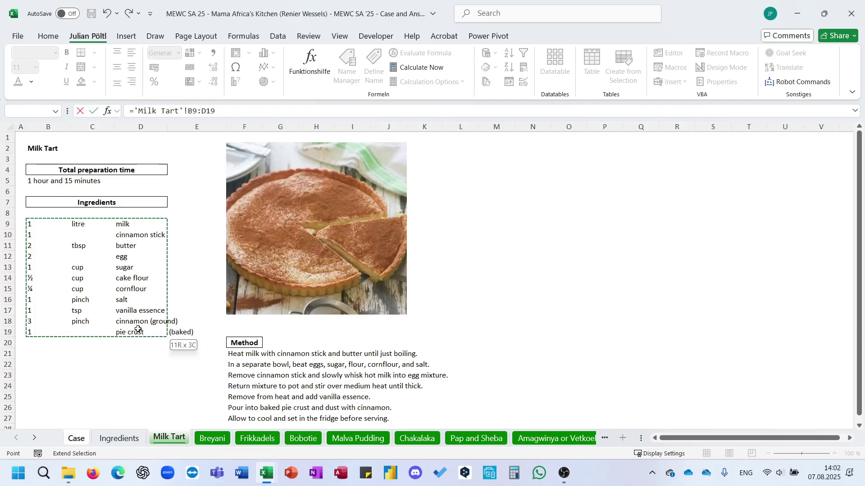
pyautogui.click(241, 115)
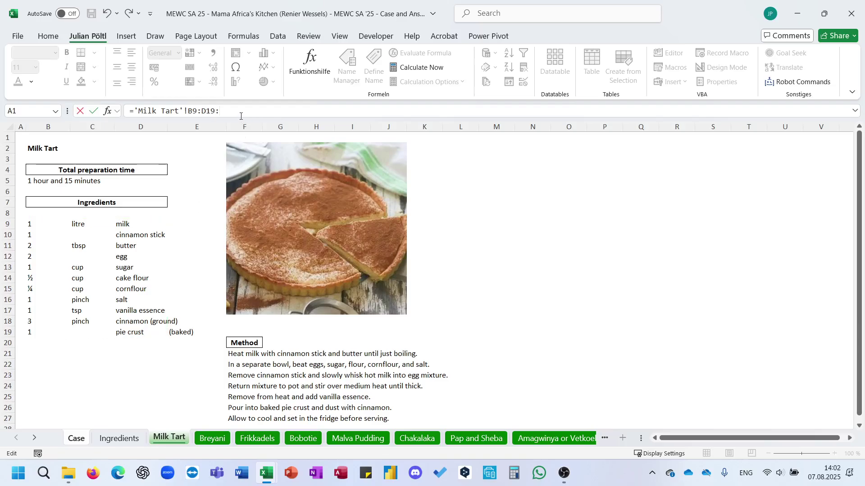
pyautogui.keyDown('ctrl'); pyautogui.click(35, 438); pyautogui.keyUp('ctrl')
pyautogui.click(442, 438)
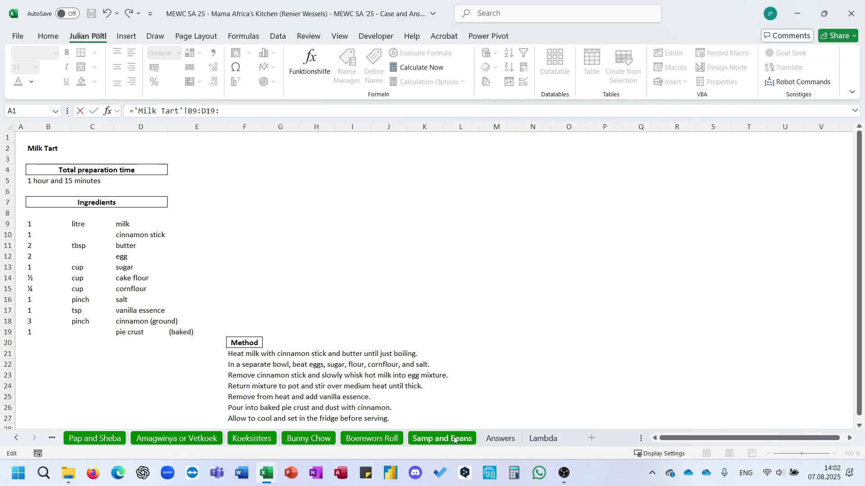
pyautogui.moveTo(29, 224); pyautogui.dragTo(158, 288)
pyautogui.press('Return')
pyautogui.press('Up')
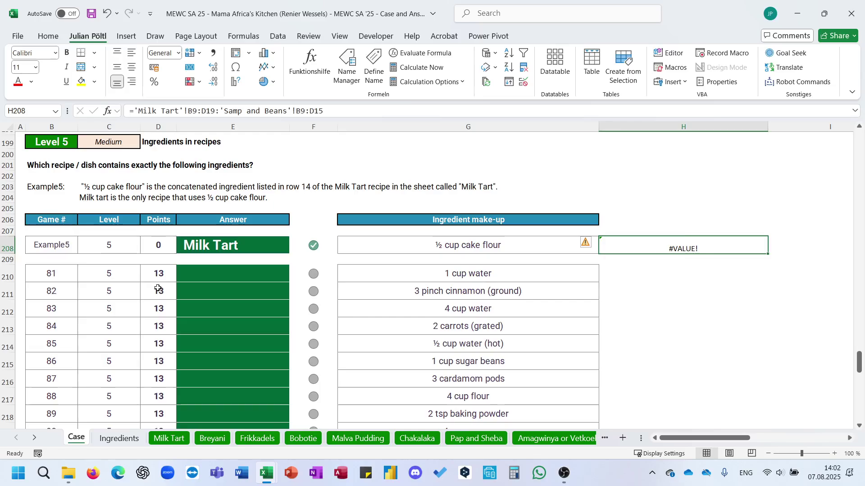
# - Clear the reference formula from H208 and check the ingredient list on the Milk Tart sheet
pyautogui.press('Delete')
pyautogui.click(168, 438)
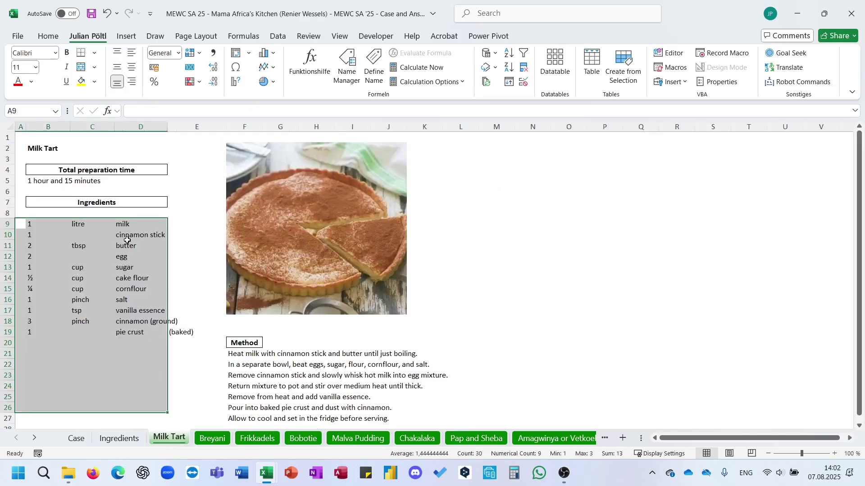
pyautogui.click(110, 225)
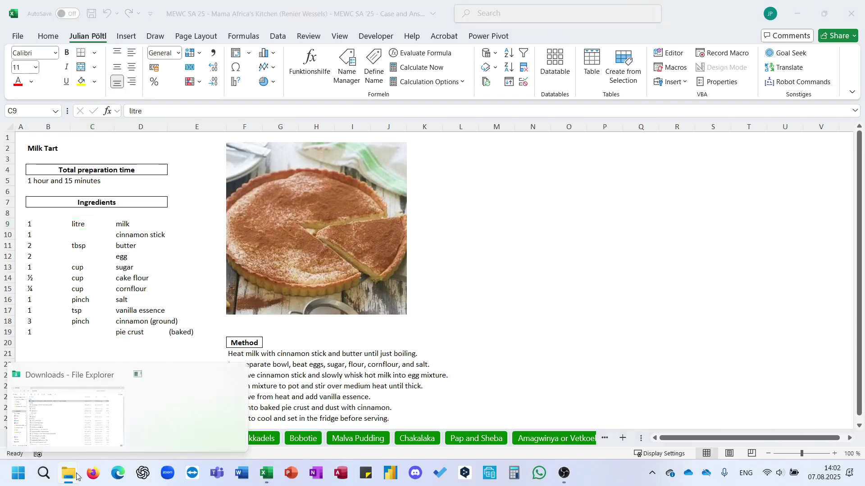
# - Switch to File Explorer and open the Word document Excel New Tips to Implement from Excel_VBA's Excel Tipps & Tricks folder
pyautogui.click(75, 417)
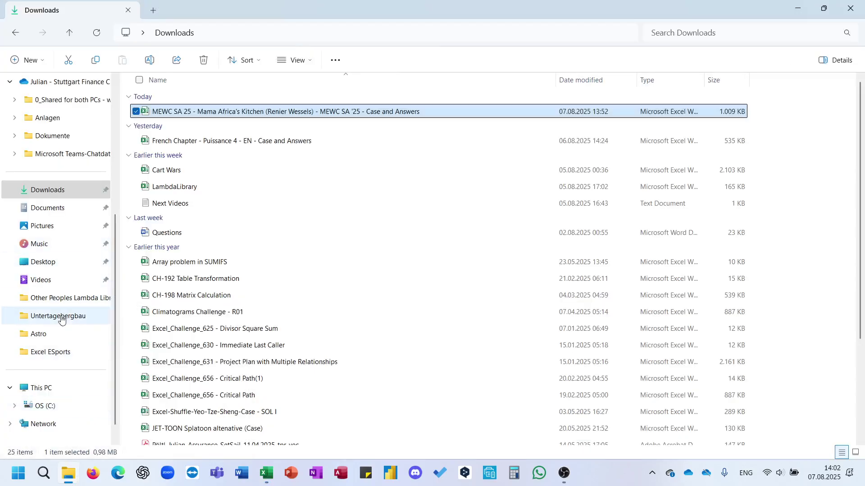
pyautogui.scroll(-1, 68, 315)
pyautogui.click(61, 333)
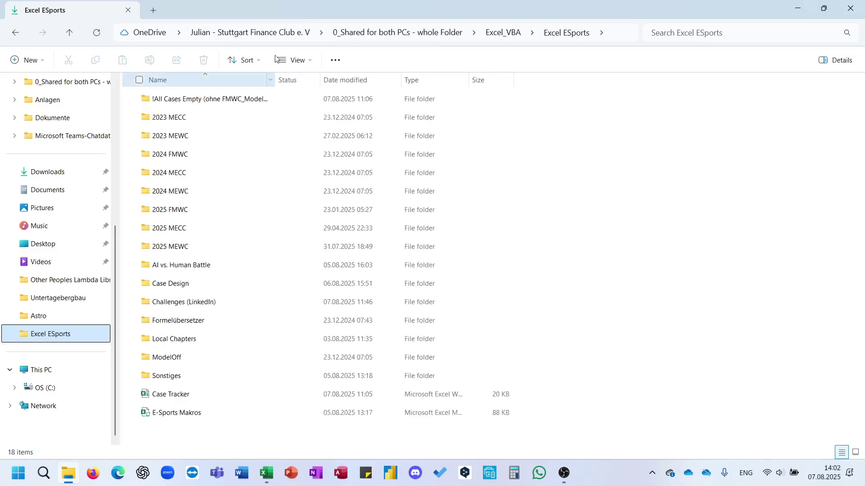
pyautogui.click(500, 32)
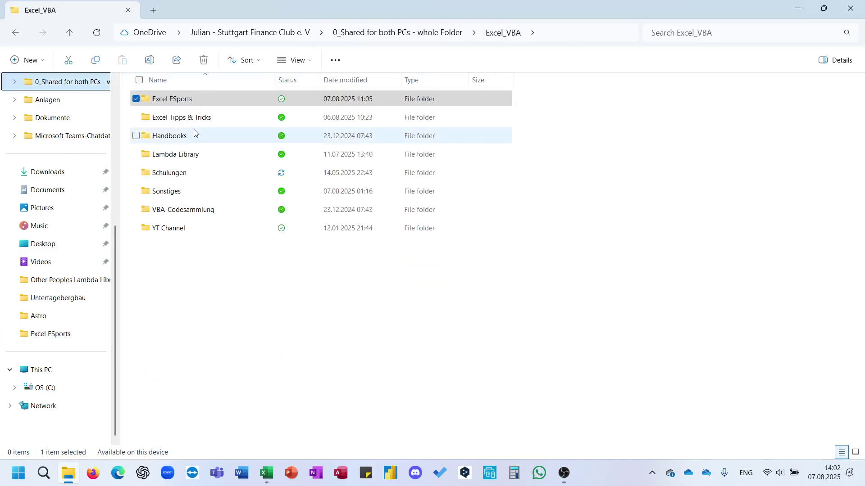
pyautogui.doubleClick(193, 119)
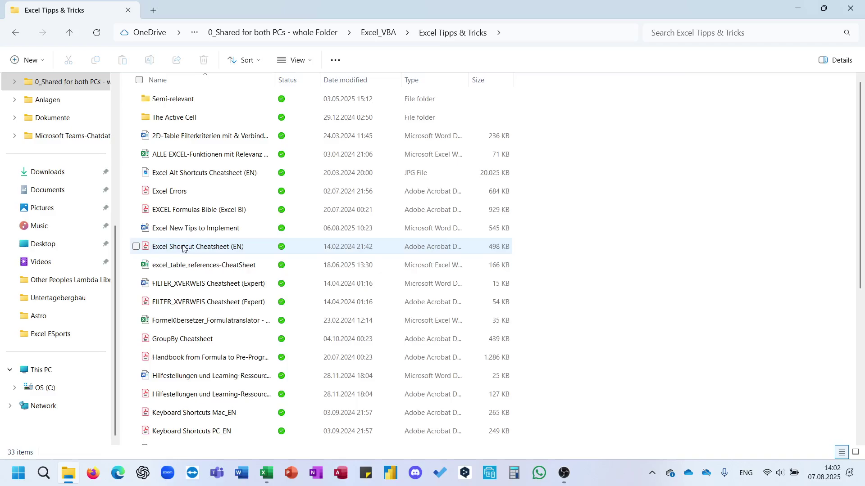
pyautogui.click(203, 229)
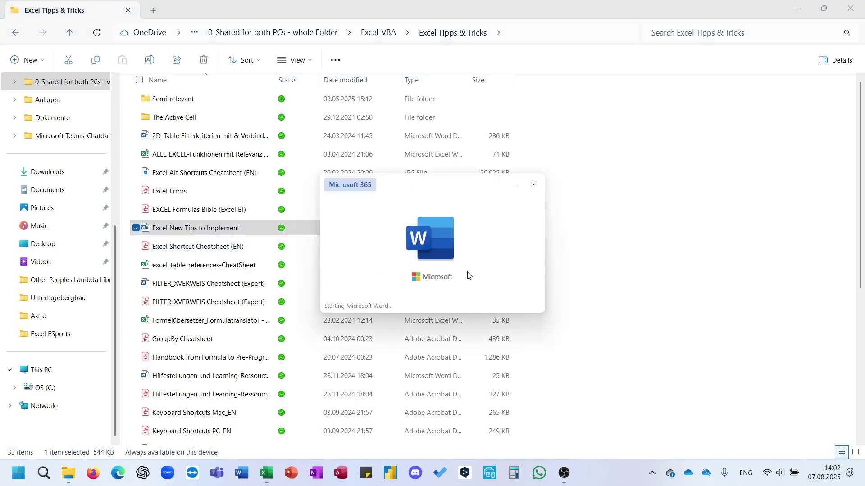
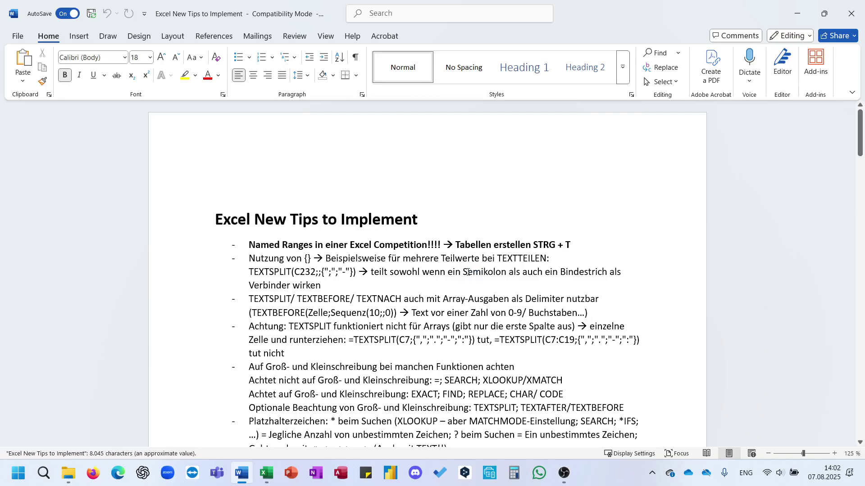
# - Find and read the note on 3D references across worksheets in the tips document, and close the document
pyautogui.scroll(-15, 381, 338)
pyautogui.scroll(-20, 381, 338)
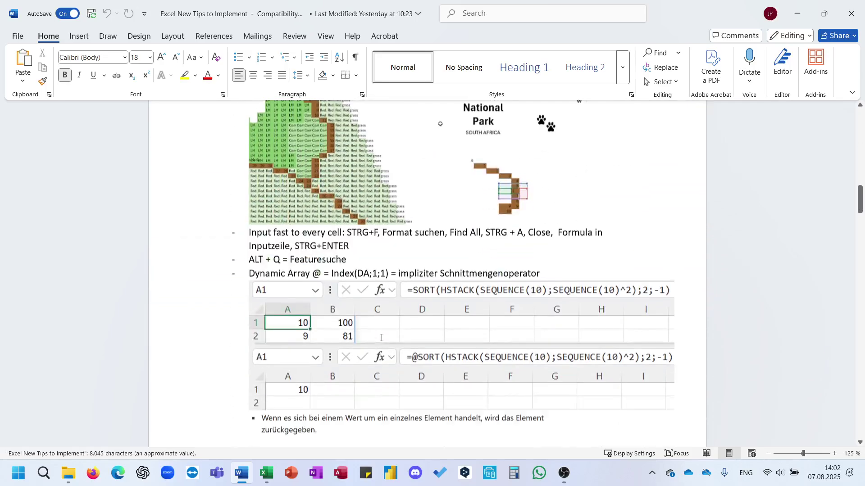
pyautogui.scroll(-20, 381, 338)
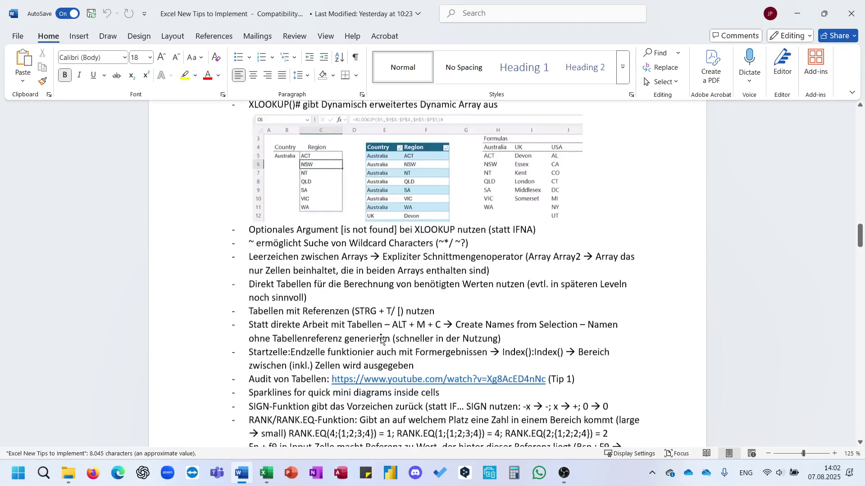
pyautogui.scroll(5, 381, 339)
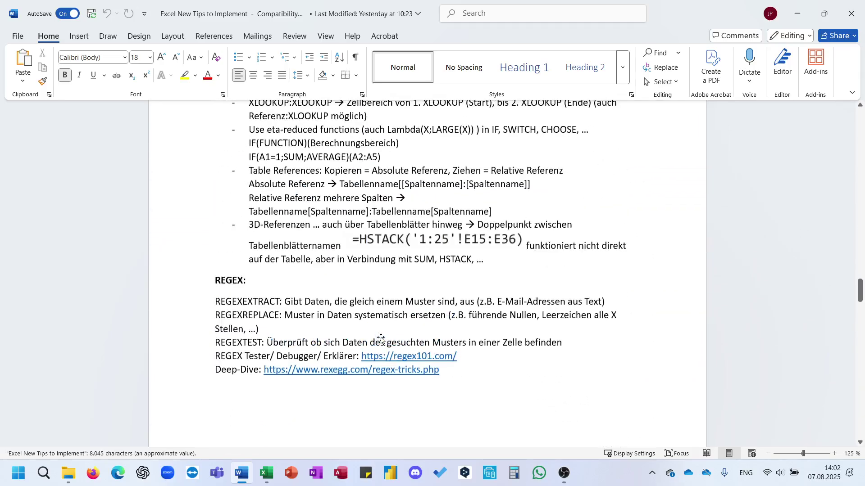
pyautogui.click(423, 238)
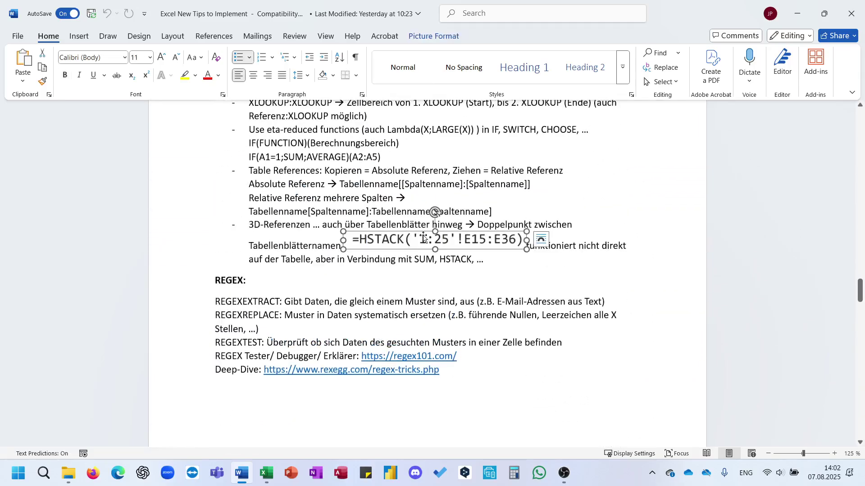
pyautogui.click(495, 258)
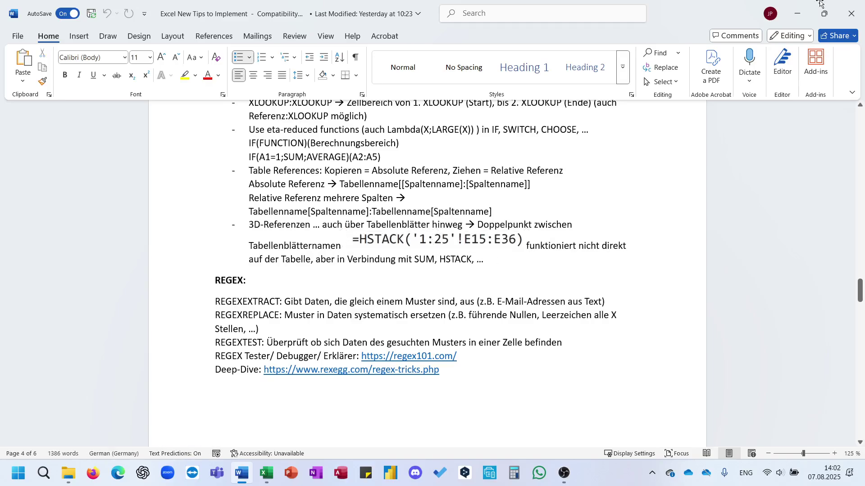
pyautogui.click(851, 14)
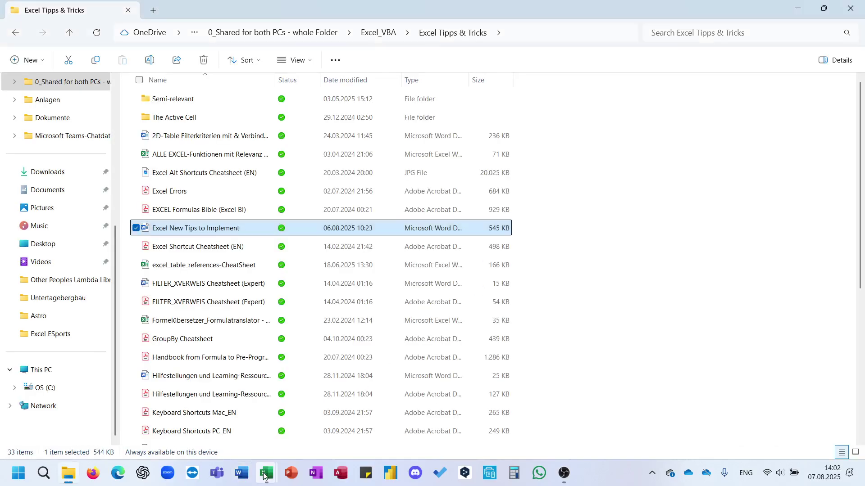
# - Switch back to the case workbook in Excel and begin a VSTACK formula in H208 of the Case sheet
pyautogui.click(264, 474)
pyautogui.click(349, 416)
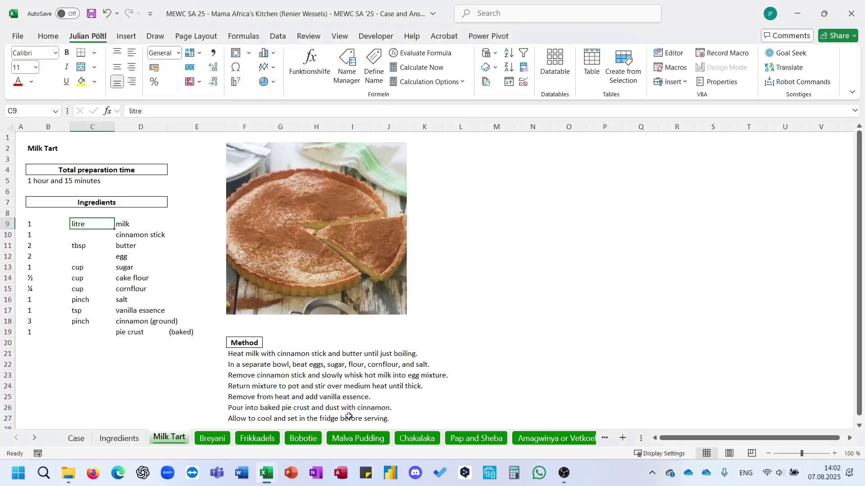
pyautogui.click(81, 439)
pyautogui.write('=')
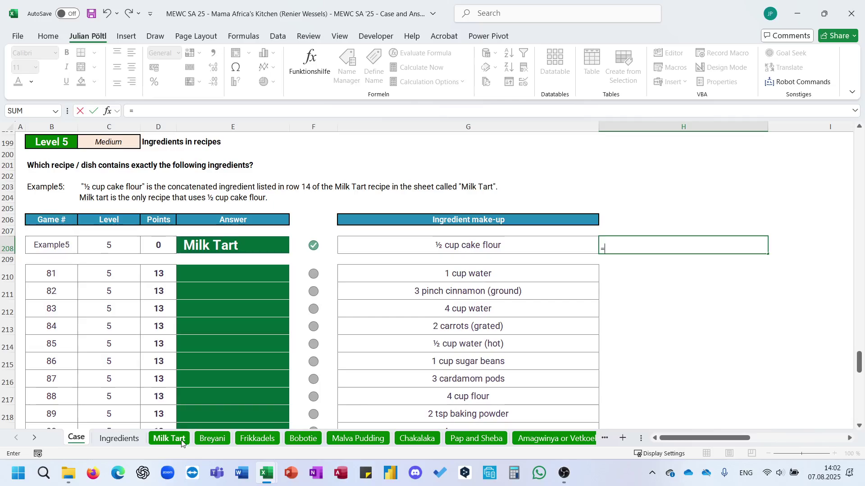
pyautogui.write('hs')
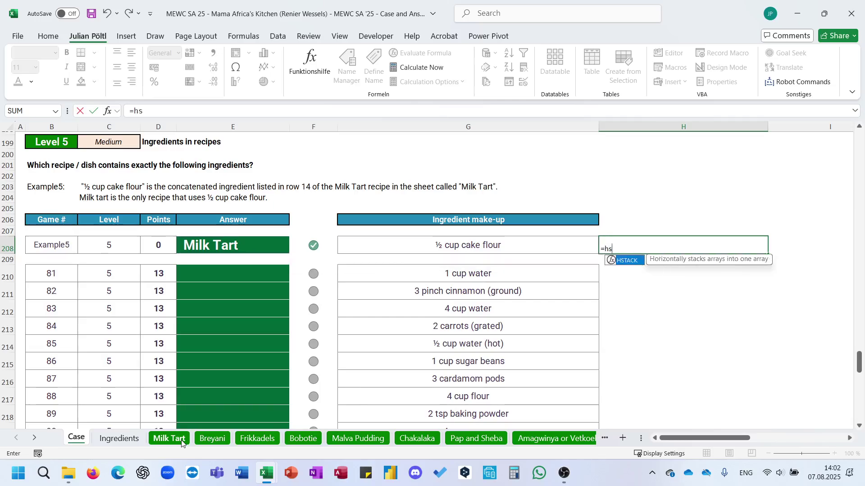
pyautogui.press('BackSpace')
pyautogui.press('BackSpace')
pyautogui.write('vs')
pyautogui.press('Tab')
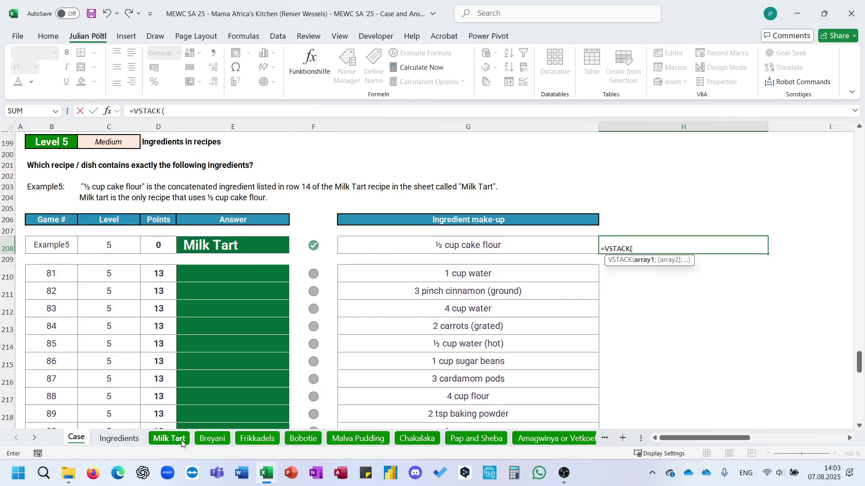
# - Try to complete the VSTACK formula in H208 with the sheet-spanning reference 'Milk Tart'!:'Samp and Beans'!B9:D19
pyautogui.click(170, 439)
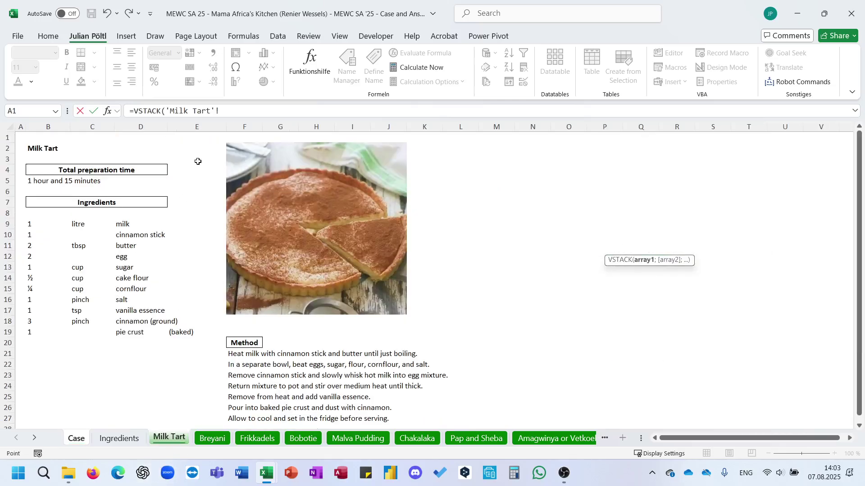
pyautogui.click(224, 112)
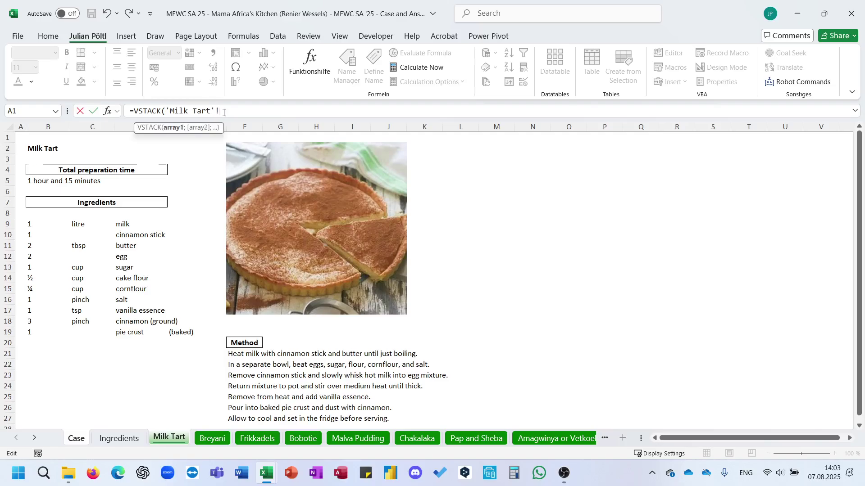
pyautogui.click(32, 439)
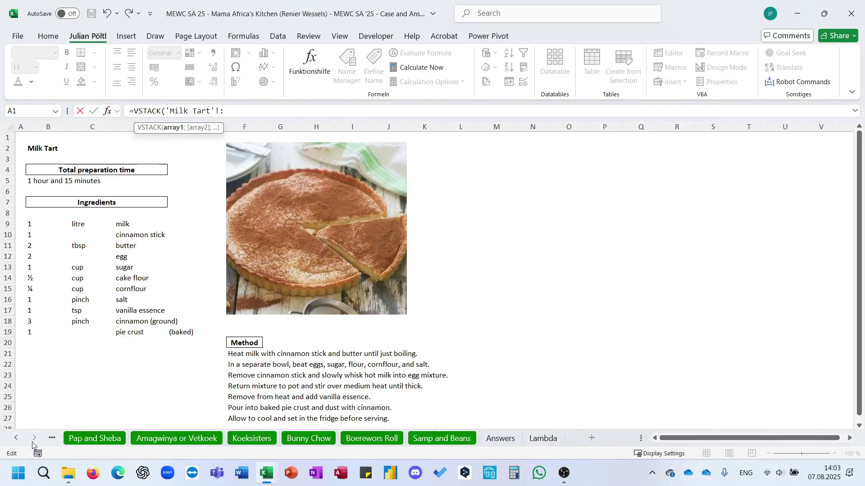
pyautogui.click(432, 439)
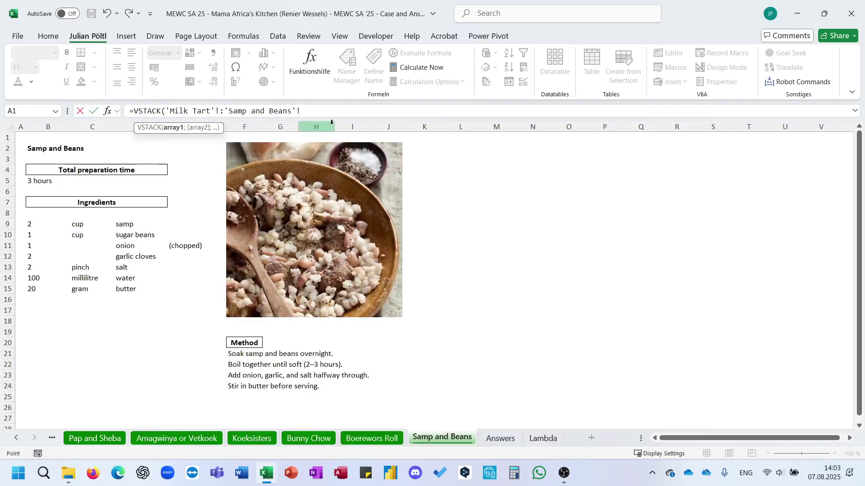
pyautogui.moveTo(63, 225); pyautogui.dragTo(154, 328)
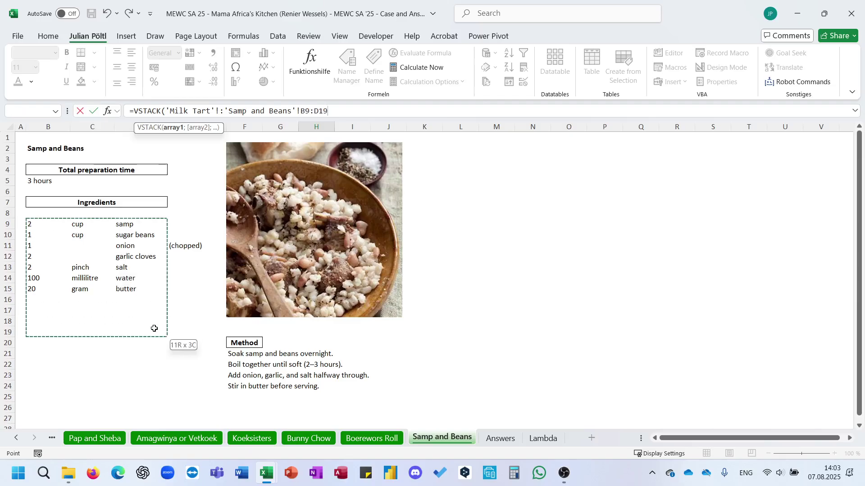
pyautogui.write(')')
pyautogui.press('Return')
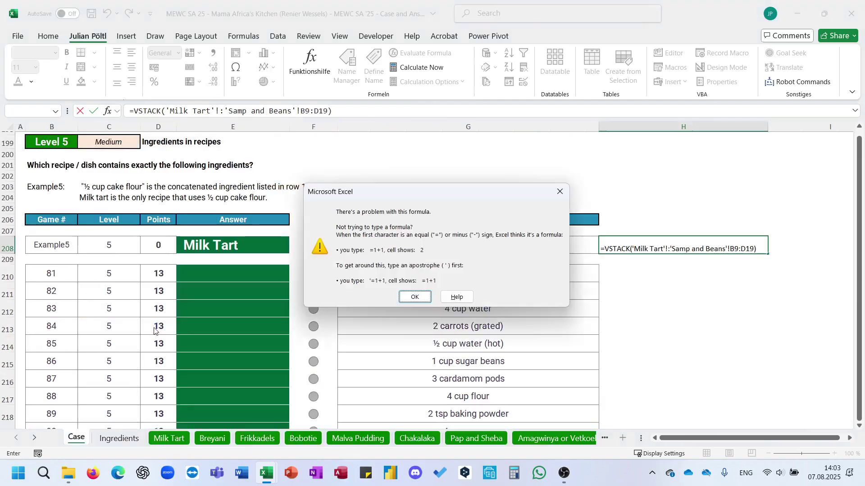
pyautogui.press('Return')
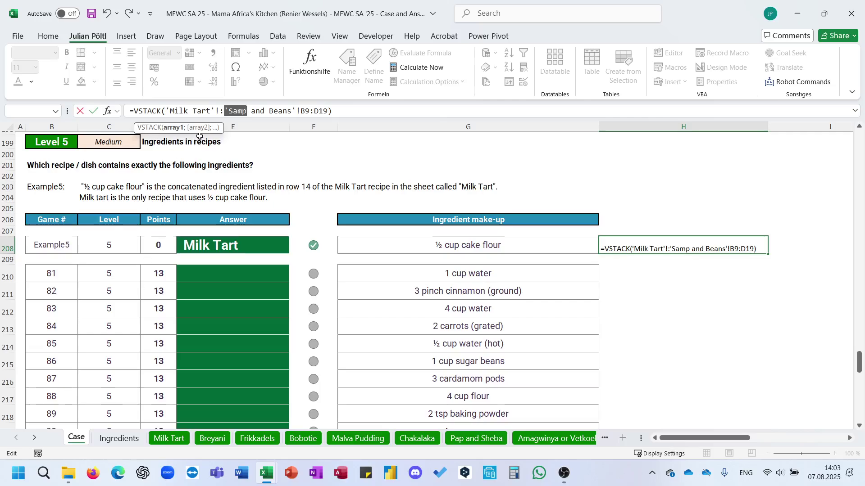
# - Correct the 3D reference so that H208 contains =VSTACK('Milk Tart:Samp and Beans'!B9:D19)
pyautogui.click(224, 108)
pyautogui.press('BackSpace')
pyautogui.press('BackSpace')
pyautogui.press('BackSpace')
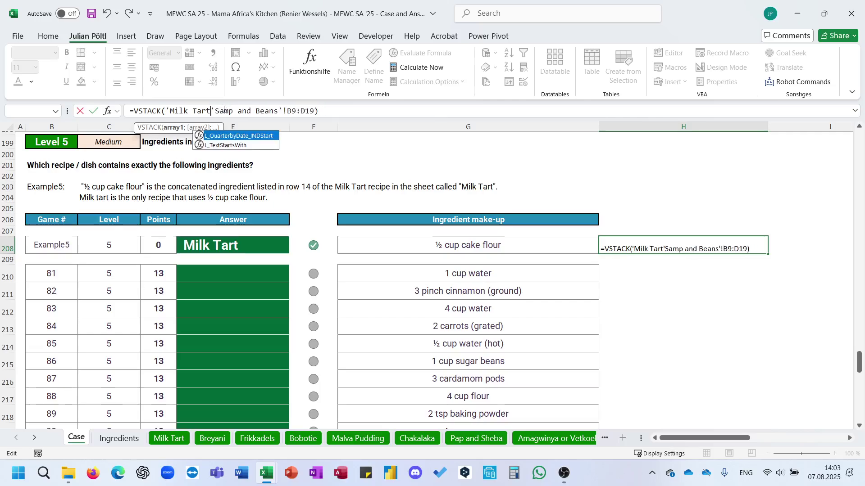
pyautogui.write(':')
pyautogui.press('Delete')
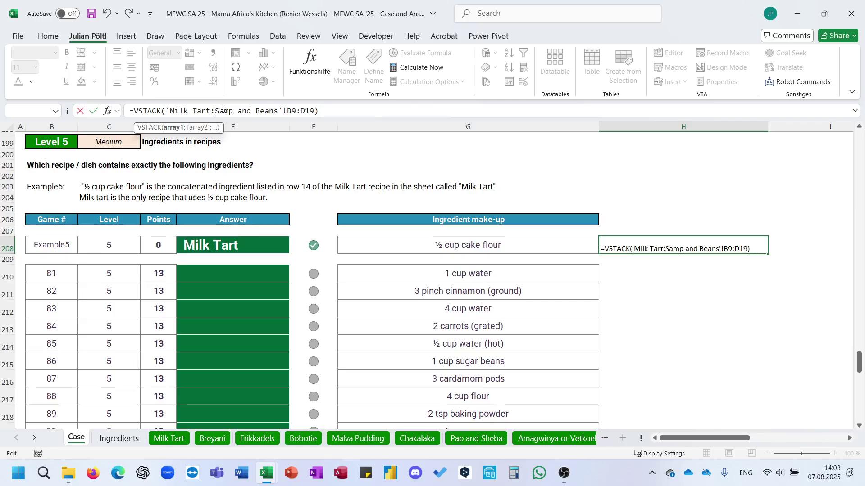
pyautogui.hotkey('ctrl', 'Return')
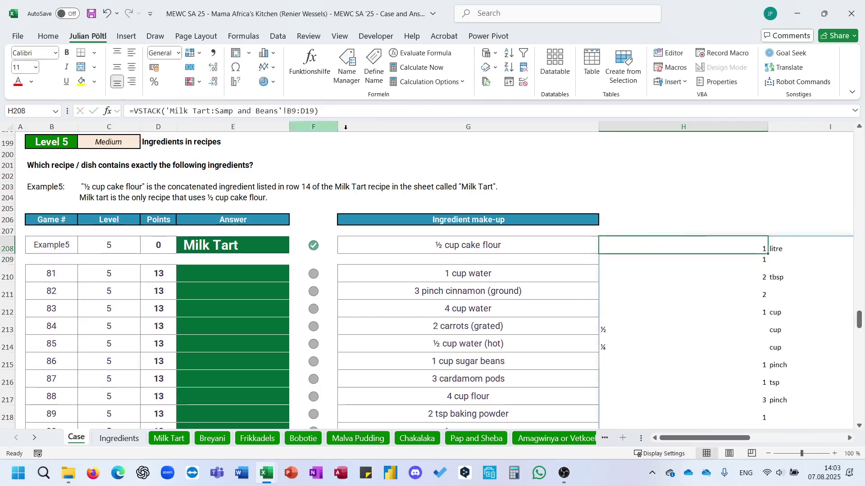
# - Review the stacked ingredient list spilling from H208 across all recipes
pyautogui.hscroll(3, 528, 186)
pyautogui.hscroll(2, 528, 186)
pyautogui.scroll(-20, 528, 186)
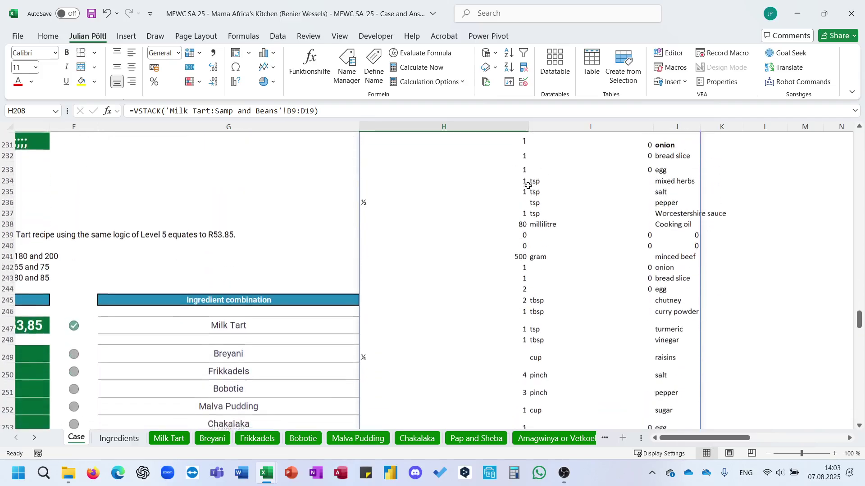
pyautogui.scroll(-5, 528, 186)
pyautogui.scroll(20, 528, 186)
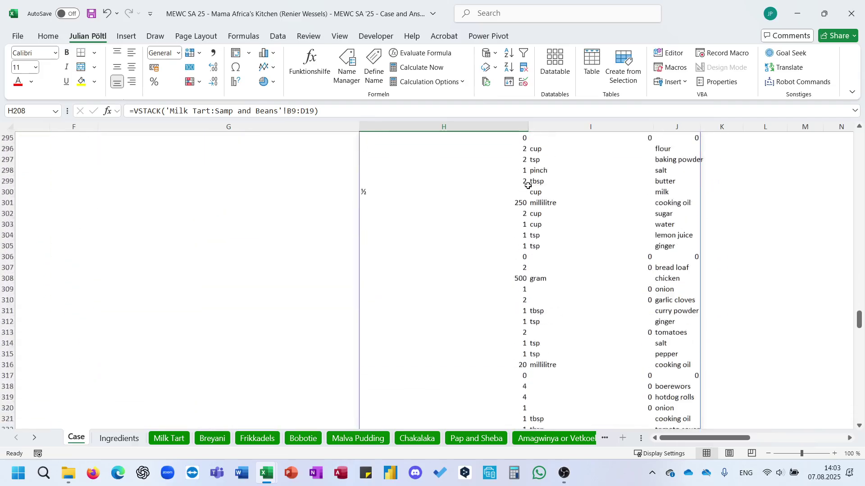
pyautogui.scroll(8, 528, 186)
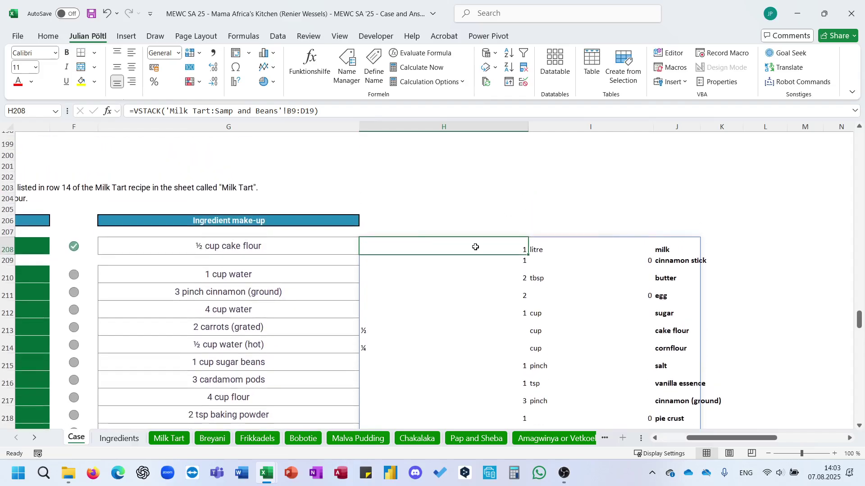
# - Examine the extent of the ingredient lists on the recipe sheets from Milk Tart through Amagwinya or Vetkoek
pyautogui.click(169, 438)
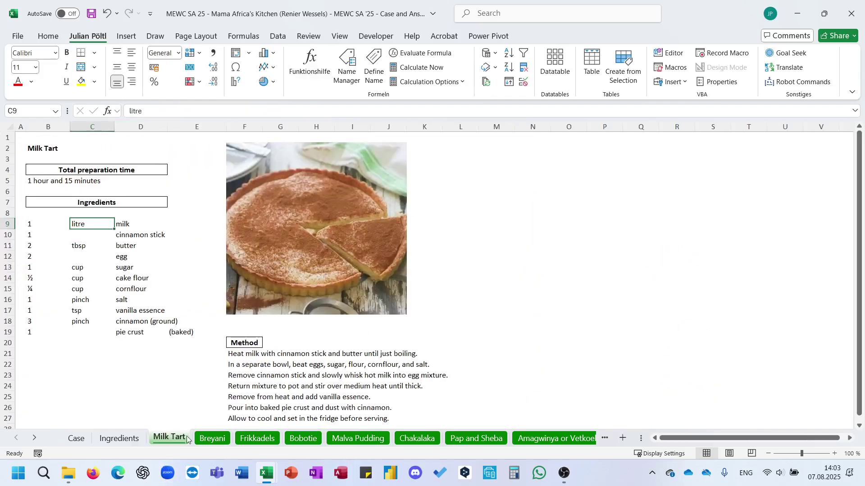
pyautogui.click(211, 439)
pyautogui.click(261, 439)
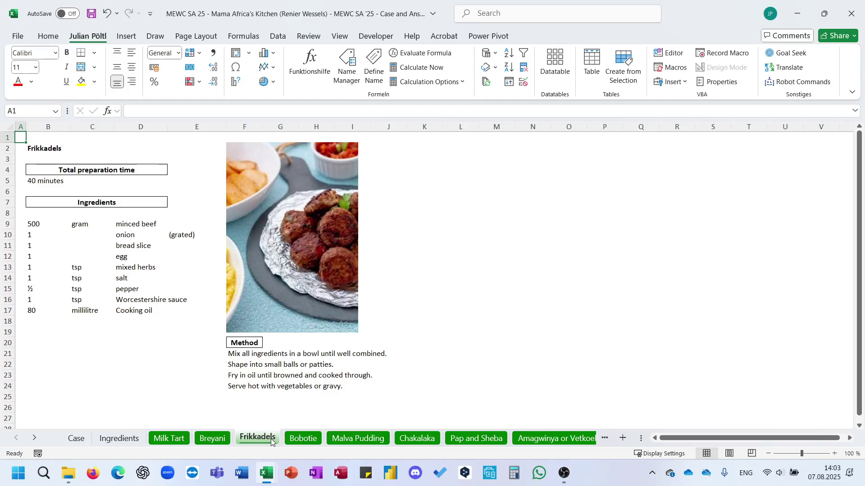
pyautogui.click(299, 439)
pyautogui.click(343, 439)
pyautogui.click(408, 439)
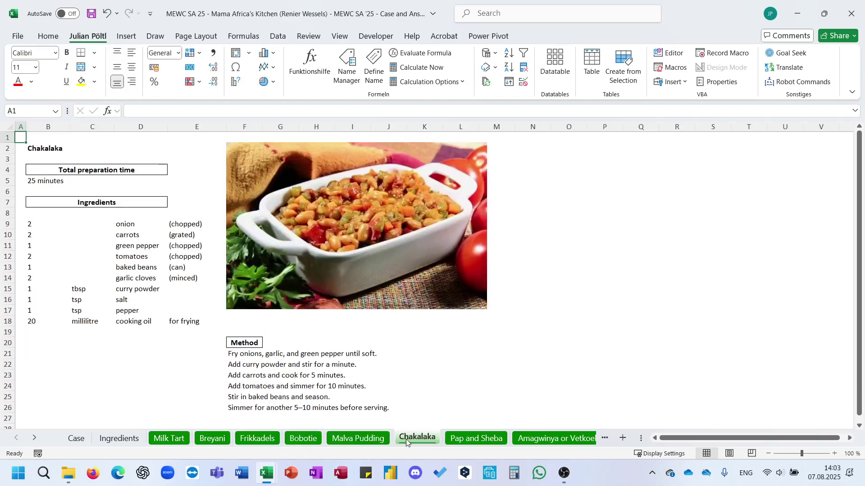
pyautogui.click(463, 440)
pyautogui.click(529, 438)
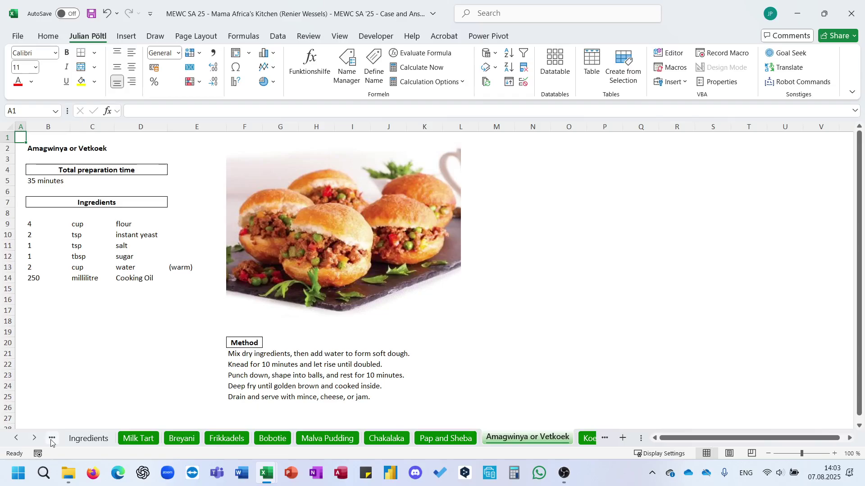
# - Examine the extent of the ingredient lists on the Koeksisters, Bunny Chow, Boerewors Roll, and Samp and Beans sheets
pyautogui.click(31, 439)
pyautogui.click(31, 440)
pyautogui.click(31, 440)
pyautogui.click(32, 439)
pyautogui.click(31, 439)
pyautogui.click(32, 440)
pyautogui.click(32, 440)
pyautogui.click(259, 439)
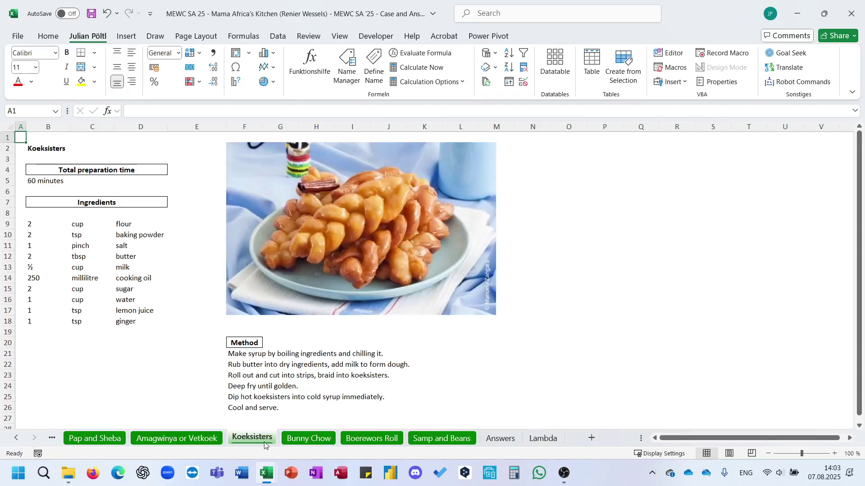
pyautogui.click(308, 439)
pyautogui.click(372, 439)
pyautogui.click(439, 439)
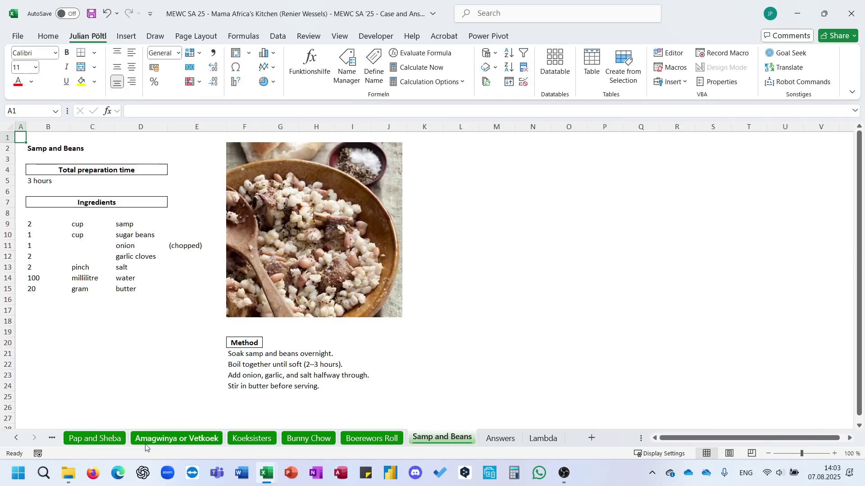
# - Extend the VSTACK range in H208 of the Case sheet so the formula reads =VSTACK('Milk Tart:Samp and Beans'!B9:E24)
pyautogui.keyDown('ctrl'); pyautogui.click(16, 438); pyautogui.keyUp('ctrl')
pyautogui.click(77, 438)
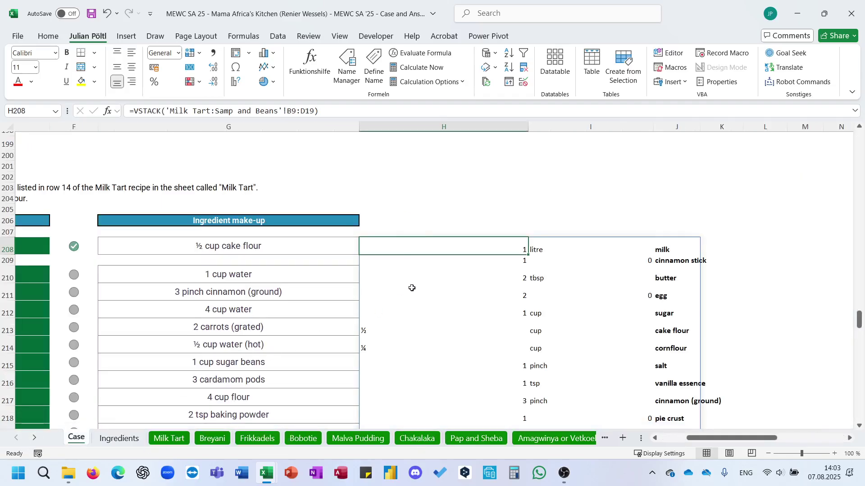
pyautogui.click(316, 112)
pyautogui.press('BackSpace')
pyautogui.press('BackSpace')
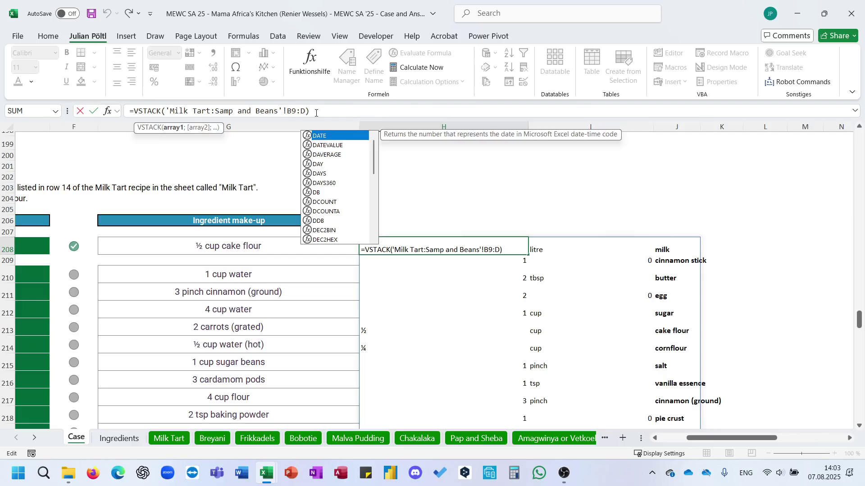
pyautogui.write('24')
pyautogui.click(304, 112)
pyautogui.press('BackSpace')
pyautogui.write('E')
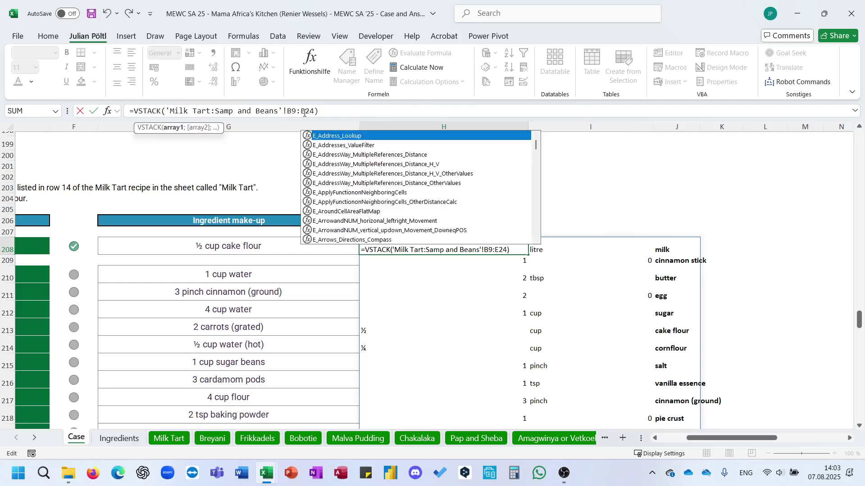
pyautogui.press('Return')
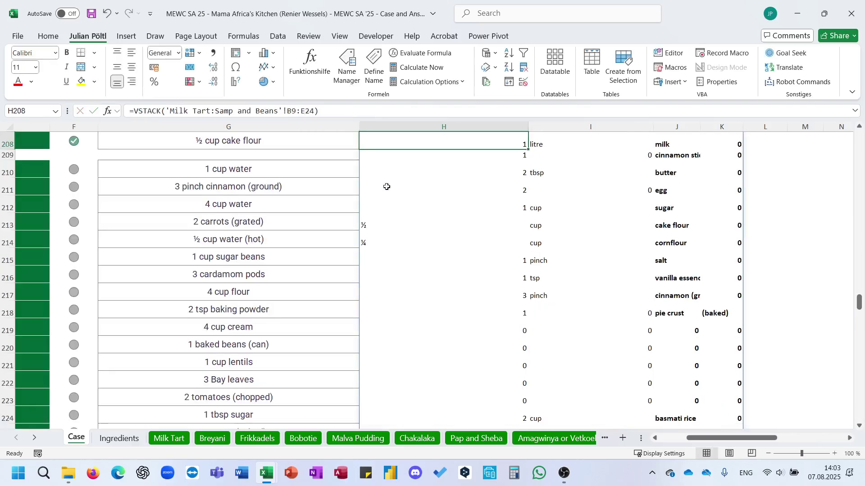
# - Move the VSTACK formula from H208 to I208, leaving column H empty beside the ingredient make-up
pyautogui.scroll(1, 462, 253)
pyautogui.hscroll(-2, 452, 206)
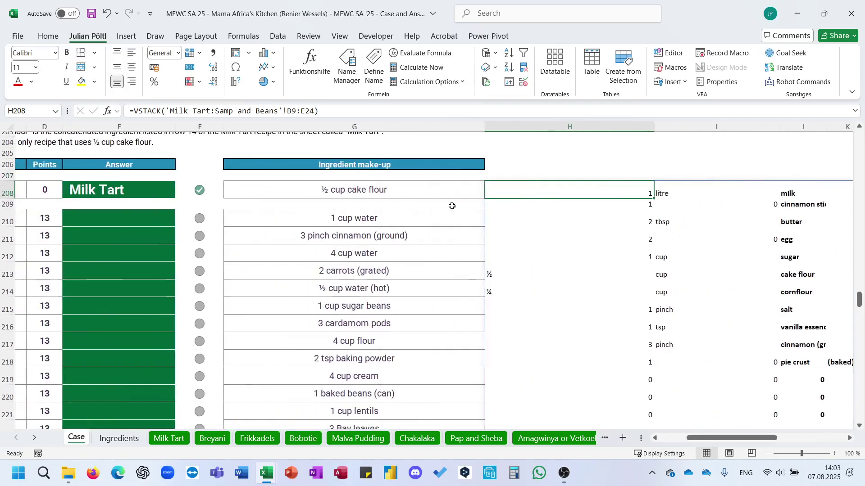
pyautogui.moveTo(516, 178); pyautogui.dragTo(670, 188)
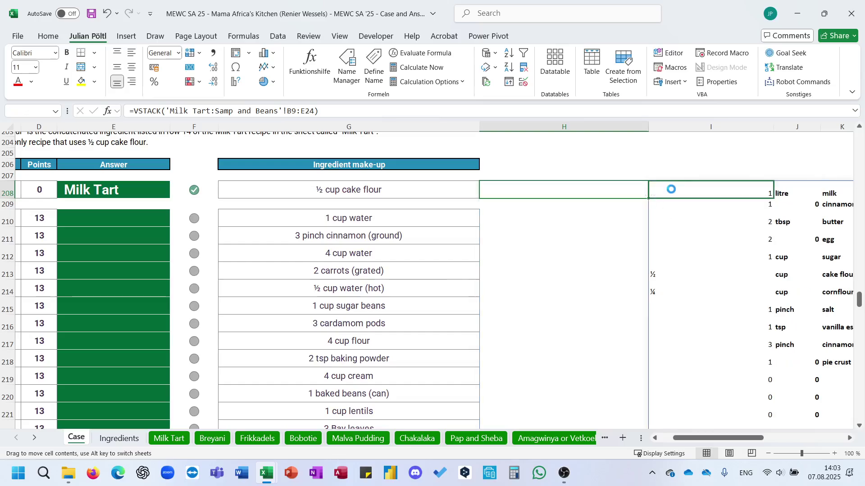
# - Try the formula =CELL("address") in A9 of the Milk Tart sheet and clear the cell again
pyautogui.click(178, 437)
pyautogui.click(191, 219)
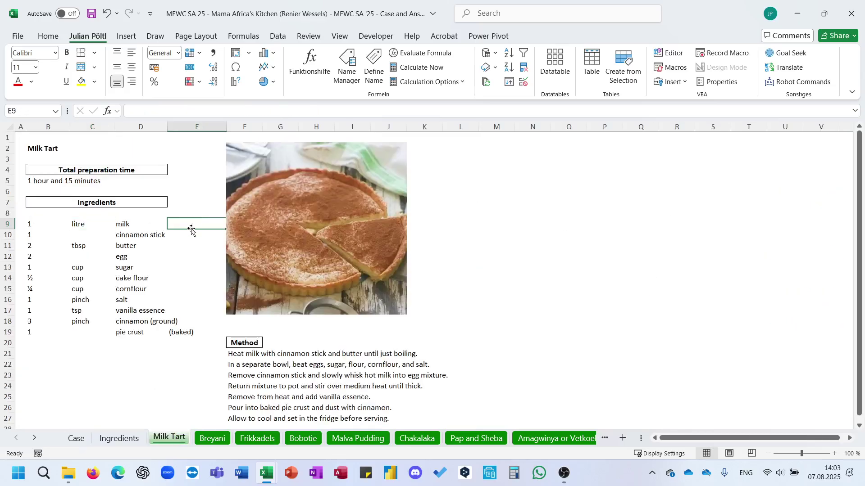
pyautogui.click(22, 226)
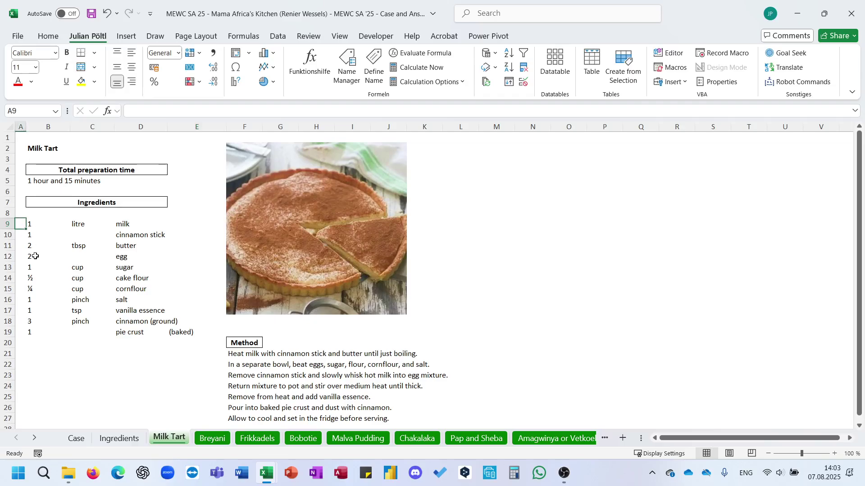
pyautogui.write('=she')
pyautogui.press('BackSpace')
pyautogui.press('BackSpace')
pyautogui.press('BackSpace')
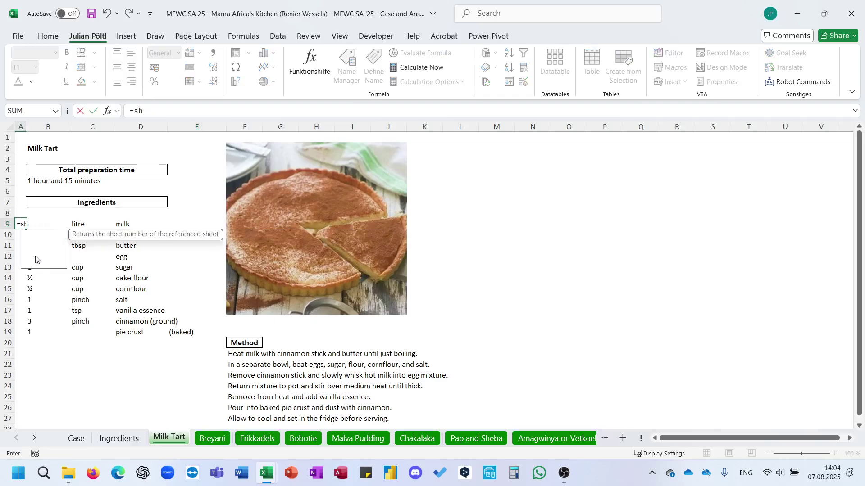
pyautogui.write('cell')
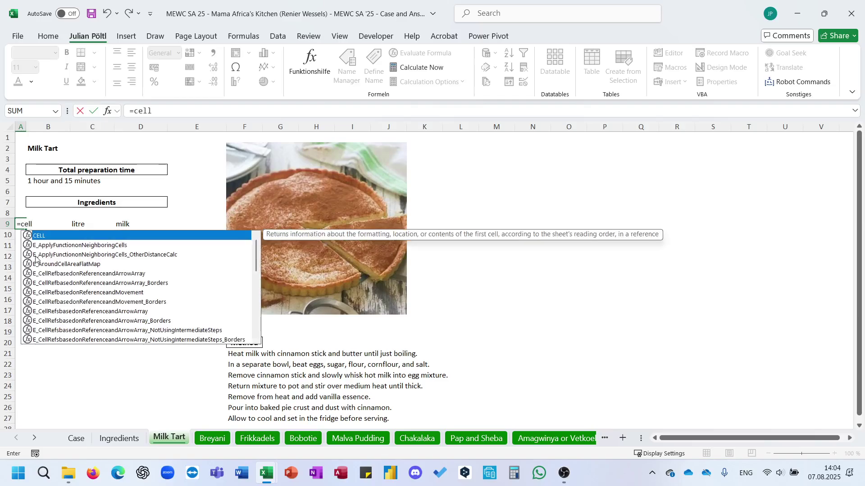
pyautogui.press('Tab')
pyautogui.press('Down')
pyautogui.press('Down')
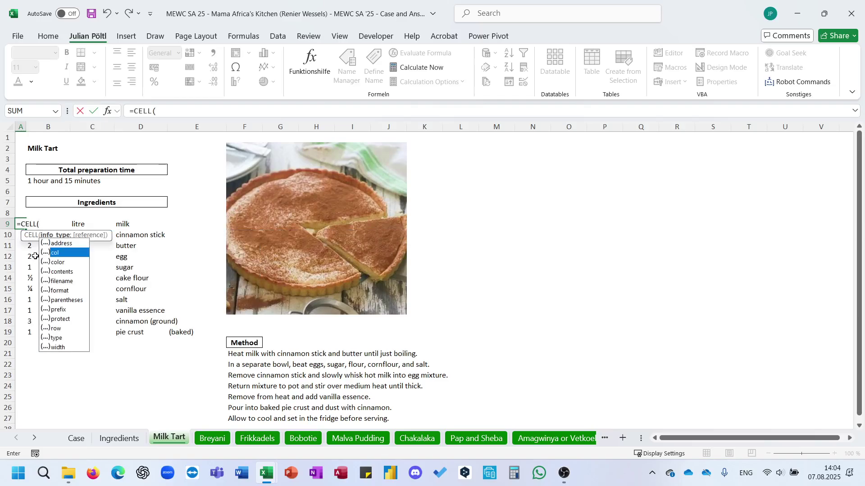
pyautogui.press('pagedown')
pyautogui.press('Up')
pyautogui.press('Up')
pyautogui.press('Up')
pyautogui.press('Up')
pyautogui.press('Up')
pyautogui.press('Up')
pyautogui.press('Up')
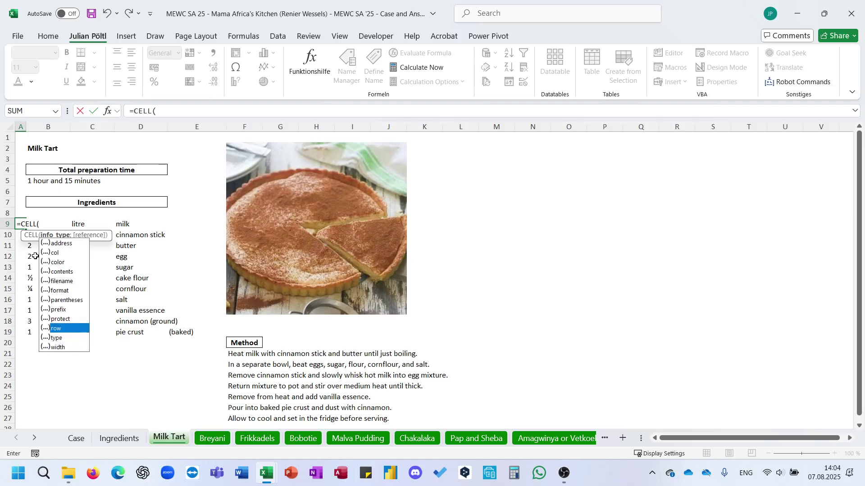
pyautogui.press('Down')
pyautogui.press('Up')
pyautogui.press('Up')
pyautogui.press('Up')
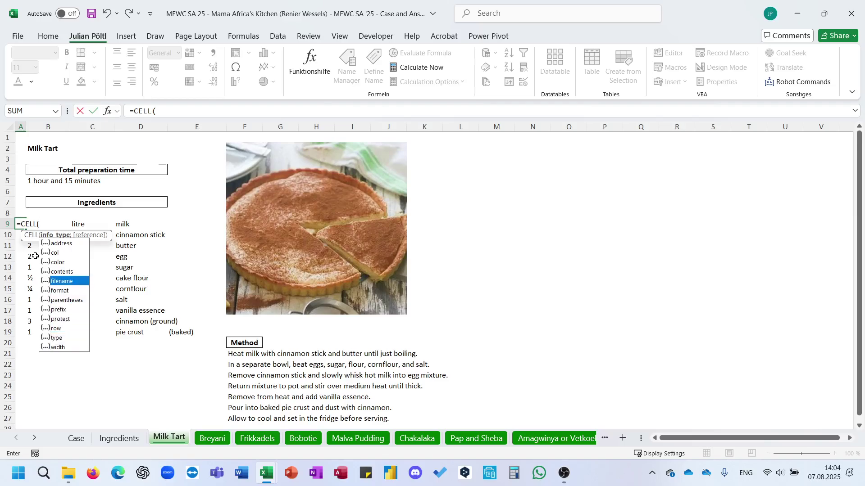
pyautogui.press('Down')
pyautogui.press('Down')
pyautogui.press('Down')
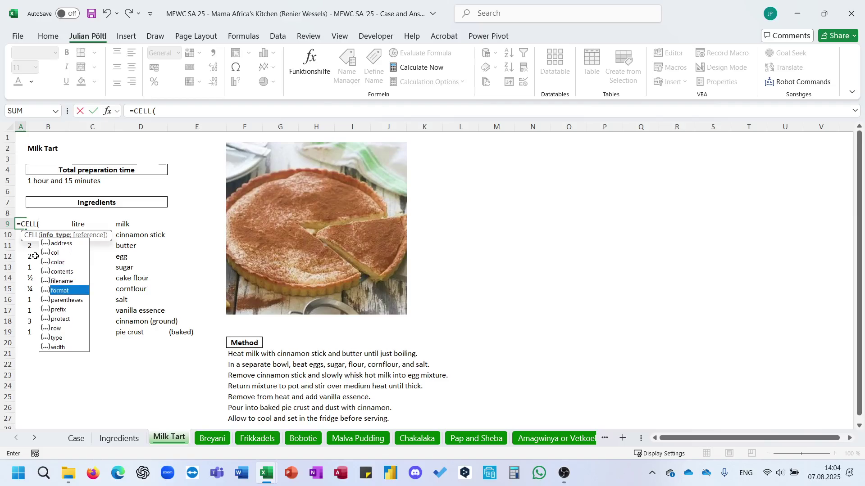
pyautogui.press('Up')
pyautogui.press('Up')
pyautogui.press('Up')
pyautogui.press('Up')
pyautogui.press('Up')
pyautogui.press('Tab')
pyautogui.write(')')
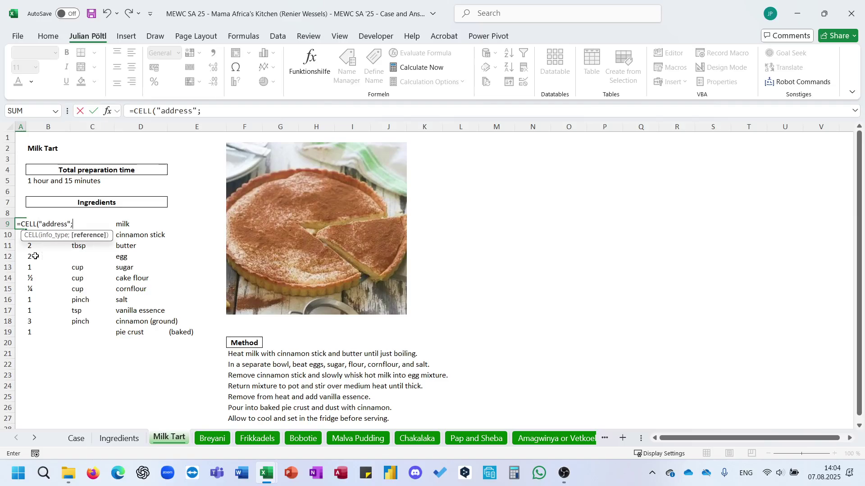
pyautogui.hotkey('ctrl', 'Return')
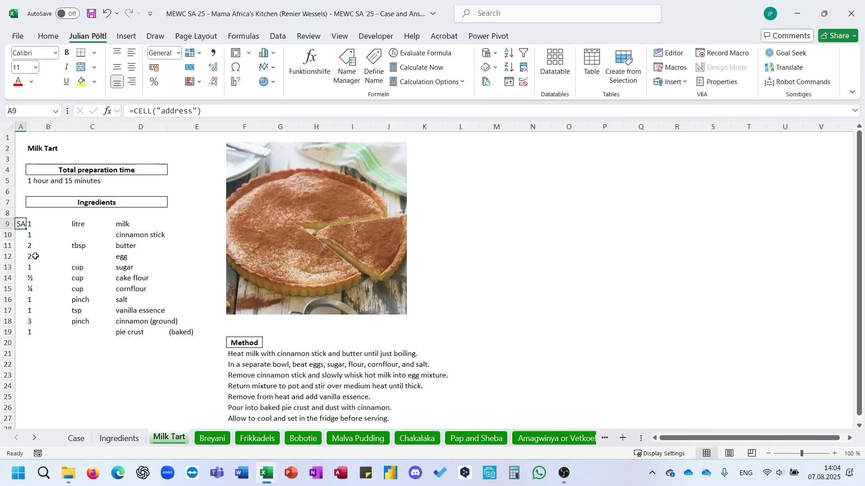
pyautogui.press('Delete')
# - Copy the recipe name from B2 of the Milk Tart sheet into A9:A19 beside its ingredients
pyautogui.click(55, 146)
pyautogui.hotkey('ctrl', 'c')
pyautogui.moveTo(20, 229); pyautogui.dragTo(19, 332)
pyautogui.hotkey('ctrl', 'v')
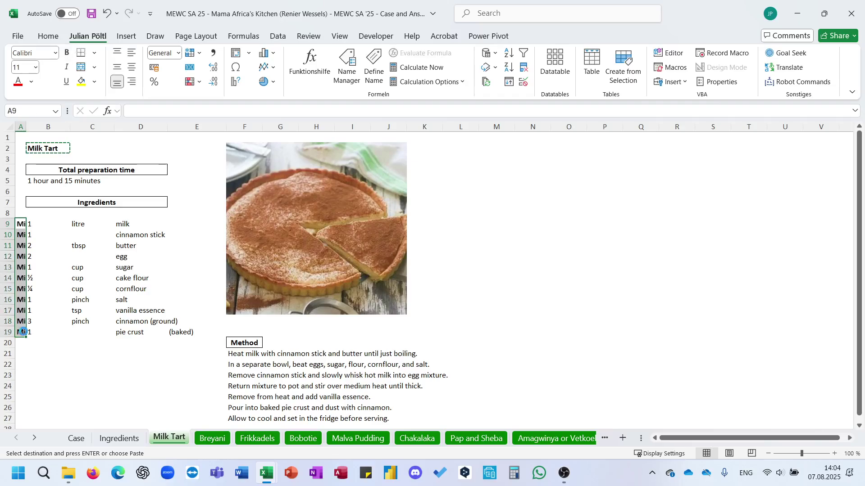
pyautogui.click(164, 288)
pyautogui.press('Escape')
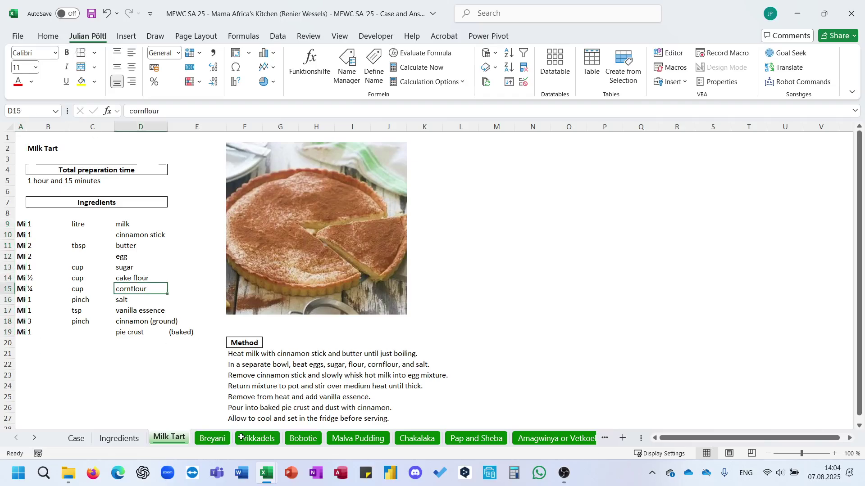
# - Copy the recipe name from B2 of the Breyani sheet into A9:A24 beside its ingredients
pyautogui.click(221, 440)
pyautogui.click(49, 152)
pyautogui.hotkey('ctrl', 'c')
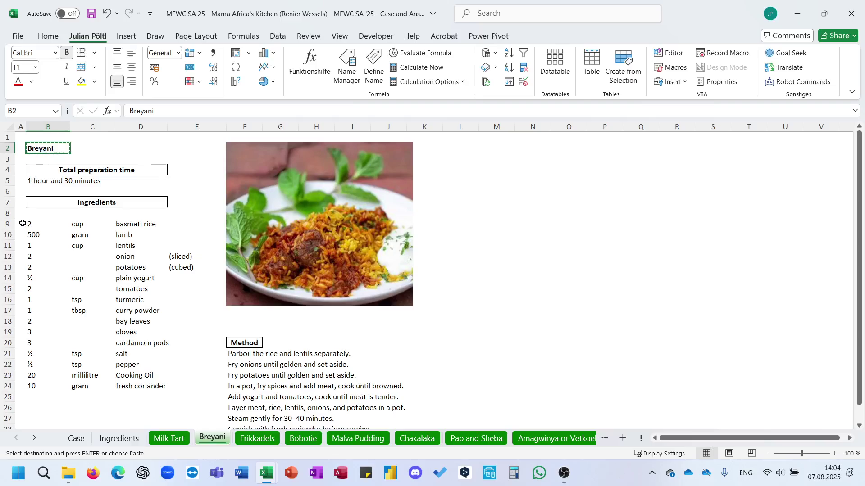
pyautogui.moveTo(23, 223); pyautogui.dragTo(20, 387)
pyautogui.hotkey('ctrl', 'v')
pyautogui.click(197, 354)
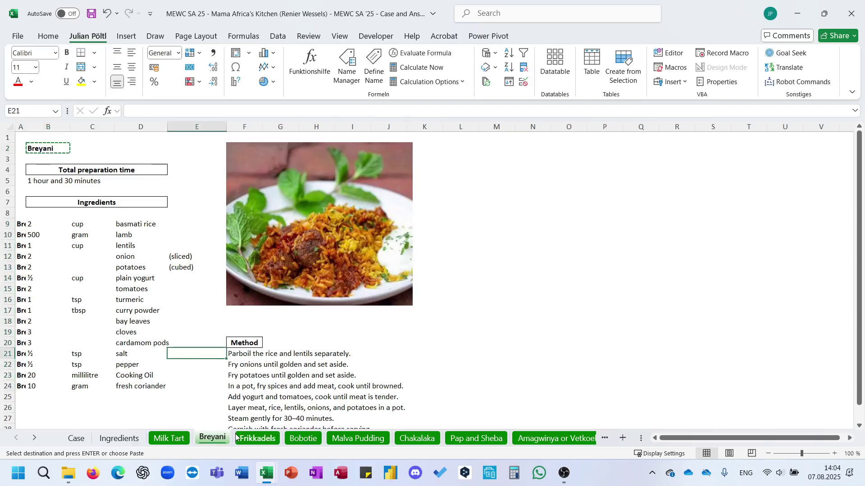
# - Copy the recipe name from B2 of the Frikkadels sheet into A9:A17 beside its ingredients
pyautogui.click(237, 437)
pyautogui.click(45, 151)
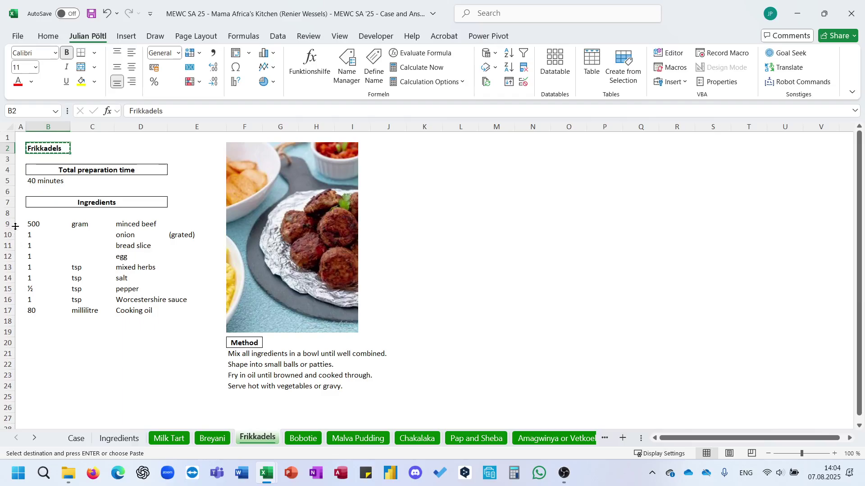
pyautogui.moveTo(19, 224); pyautogui.dragTo(22, 306)
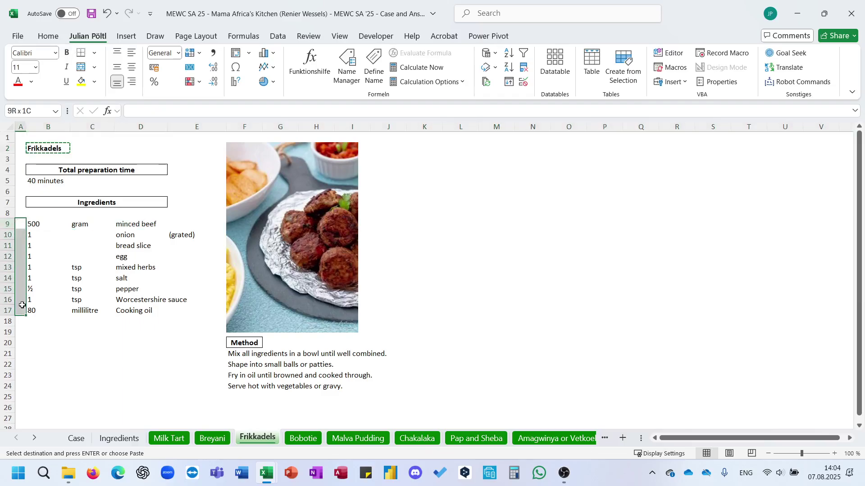
pyautogui.hotkey('ctrl', 'v')
pyautogui.click(129, 319)
# - Copy the recipe name from B2 of the Bobotie sheet into A9:A21 beside its ingredients
pyautogui.click(293, 442)
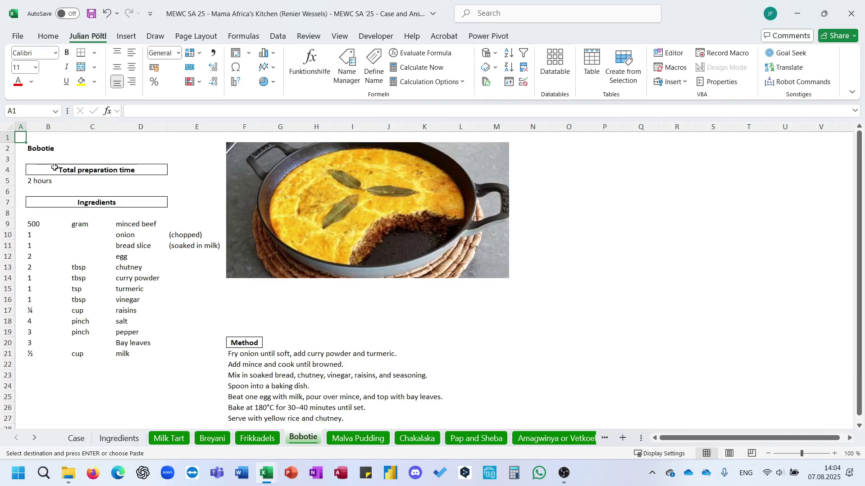
pyautogui.click(44, 150)
pyautogui.moveTo(26, 224); pyautogui.dragTo(21, 354)
pyautogui.hotkey('ctrl', 'v')
pyautogui.click(141, 364)
# - Copy the recipe name from B2 of the Malva Pudding sheet into A9:A21 beside its ingredients
pyautogui.click(357, 439)
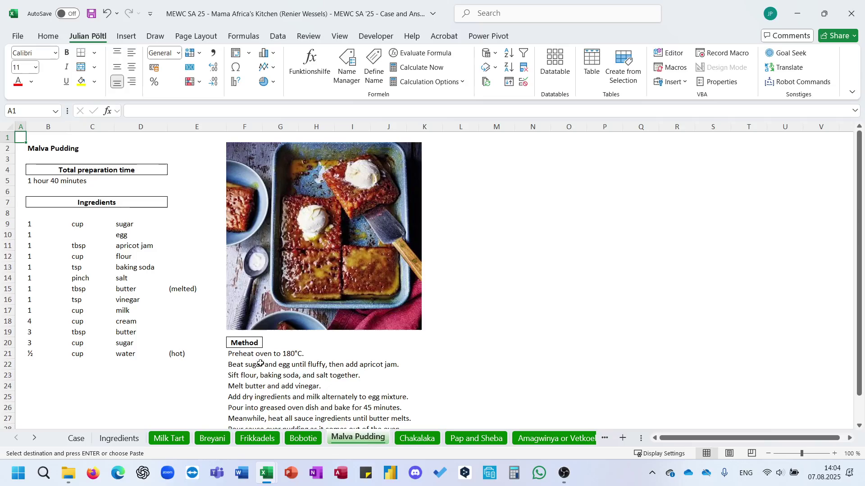
pyautogui.click(55, 149)
pyautogui.hotkey('ctrl', 'c')
pyautogui.moveTo(20, 224); pyautogui.dragTo(21, 354)
pyautogui.hotkey('ctrl', 'v')
pyautogui.click(196, 364)
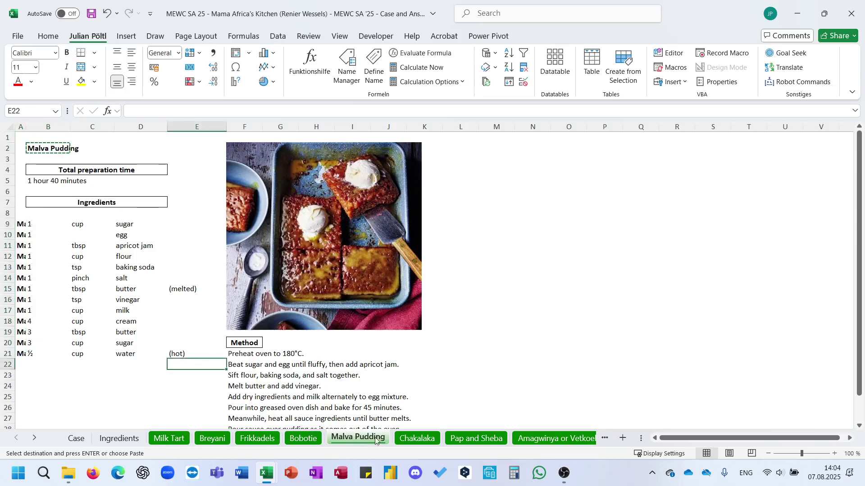
# - Copy the recipe name from B2 of the Chakalaka sheet into A9:A18 beside its ingredients
pyautogui.click(414, 439)
pyautogui.click(50, 152)
pyautogui.hotkey('ctrl', 'c')
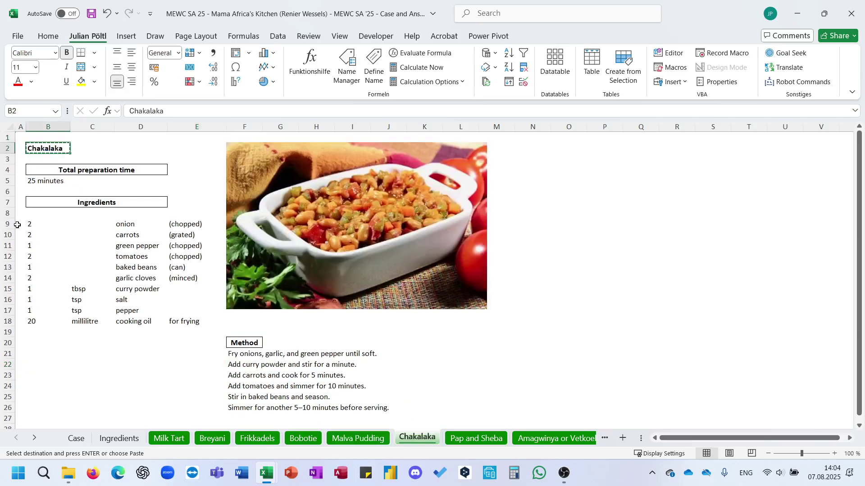
pyautogui.moveTo(17, 225); pyautogui.dragTo(21, 321)
pyautogui.hotkey('ctrl', 'v')
pyautogui.click(194, 321)
# - Copy the recipe name from B2 of the Pap and Sheba sheet into A9:A18 beside its ingredients
pyautogui.click(476, 438)
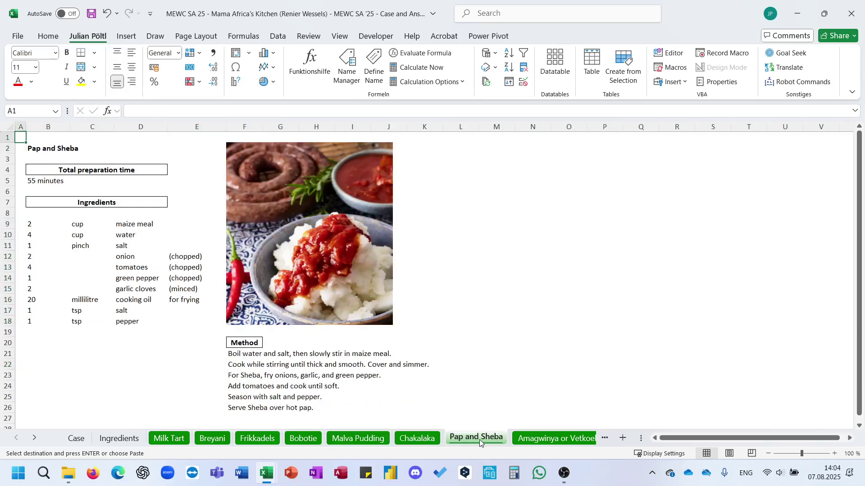
pyautogui.click(46, 151)
pyautogui.hotkey('ctrl', 'c')
pyautogui.moveTo(18, 223); pyautogui.dragTo(20, 321)
pyautogui.hotkey('ctrl', 'v')
pyautogui.click(132, 320)
# - Copy the recipe name from B2 of the Amagwinya or Vetkoek sheet into A9:A14 beside its ingredients
pyautogui.click(529, 437)
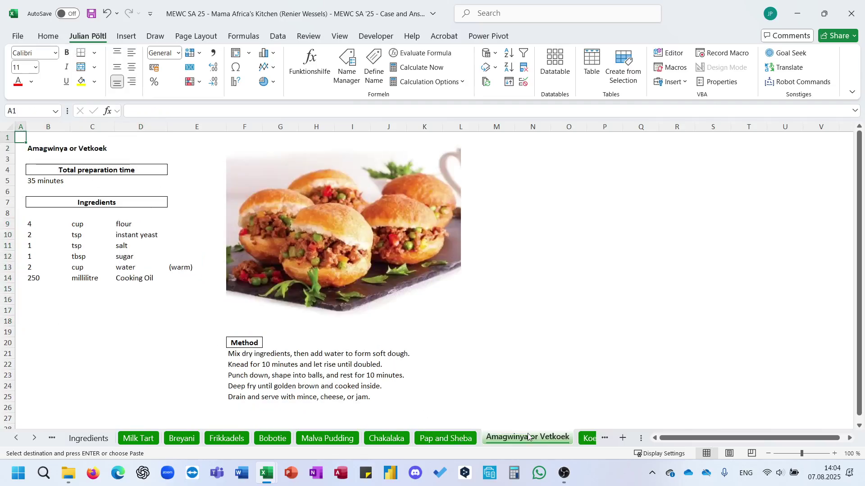
pyautogui.click(91, 148)
pyautogui.click(48, 148)
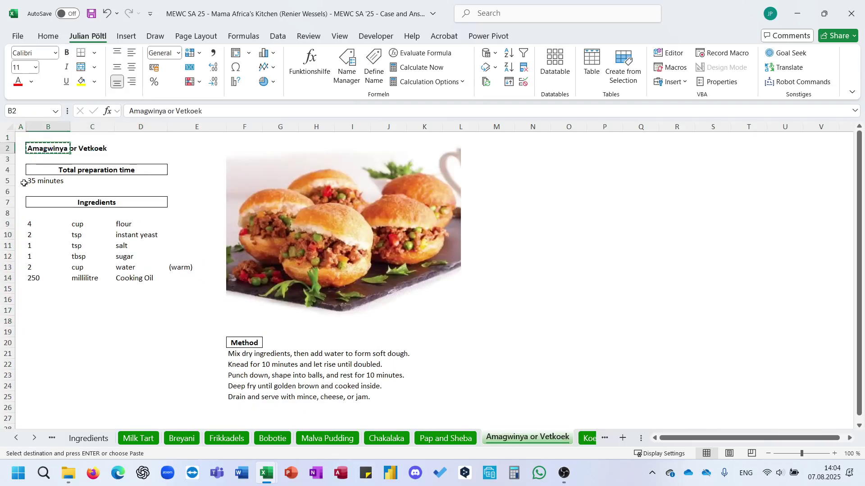
pyautogui.hotkey('ctrl', 'c')
pyautogui.hotkey('ctrl', 'c')
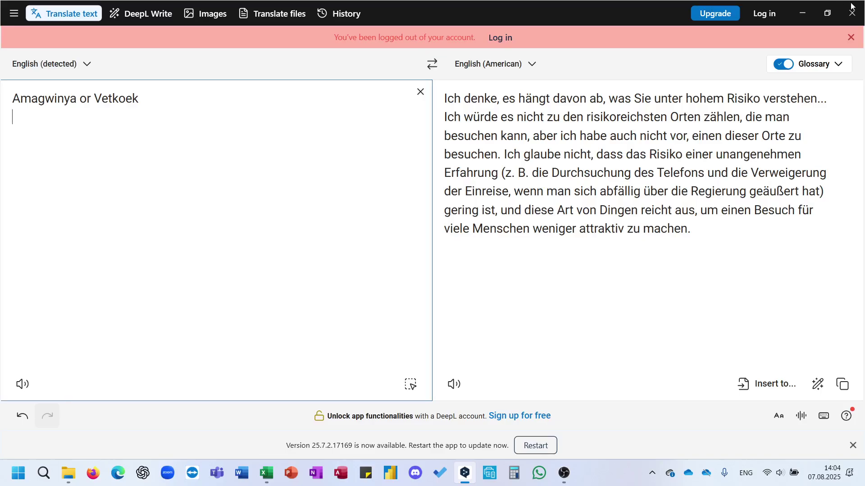
pyautogui.click(852, 7)
pyautogui.moveTo(20, 229); pyautogui.dragTo(20, 279)
pyautogui.hotkey('ctrl', 'v')
pyautogui.click(101, 279)
pyautogui.click(342, 275)
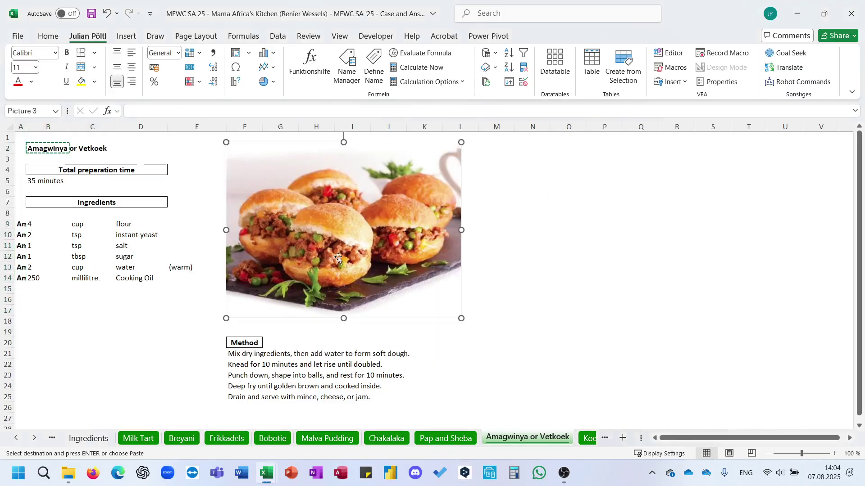
pyautogui.click(574, 271)
# - Copy the recipe name from B2 of the Koeksisters sheet into A9:A18 beside its ingredients
pyautogui.hotkey('ctrl', 'pagedown')
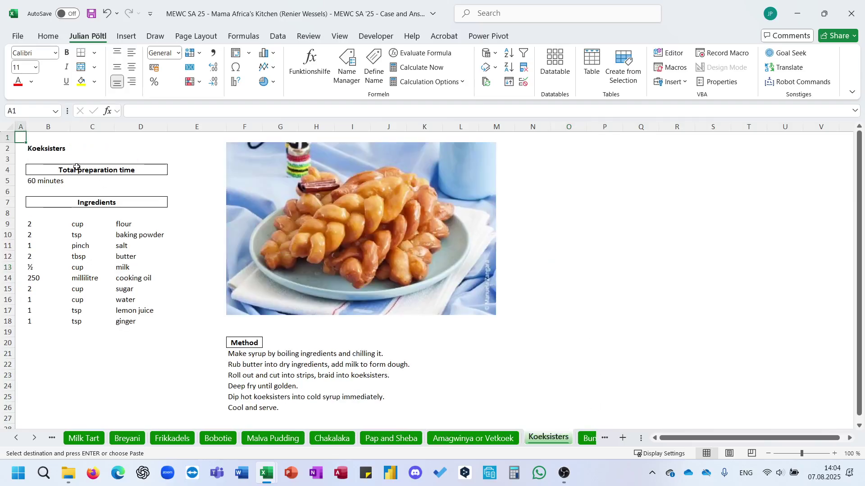
pyautogui.click(47, 148)
pyautogui.hotkey('ctrl', 'c')
pyautogui.moveTo(21, 224); pyautogui.dragTo(22, 321)
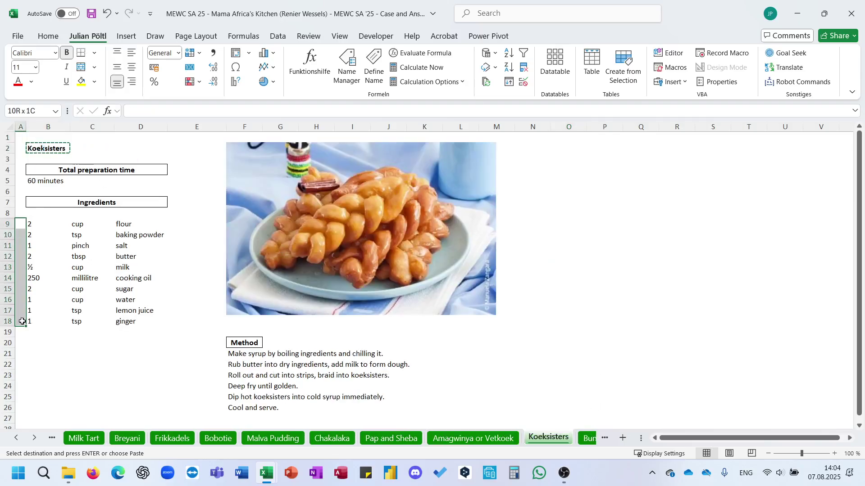
pyautogui.hotkey('ctrl', 'v')
pyautogui.click(135, 321)
# - Copy the recipe name from B2 of the Bunny Chow sheet into A9:A18 beside its ingredients
pyautogui.click(35, 440)
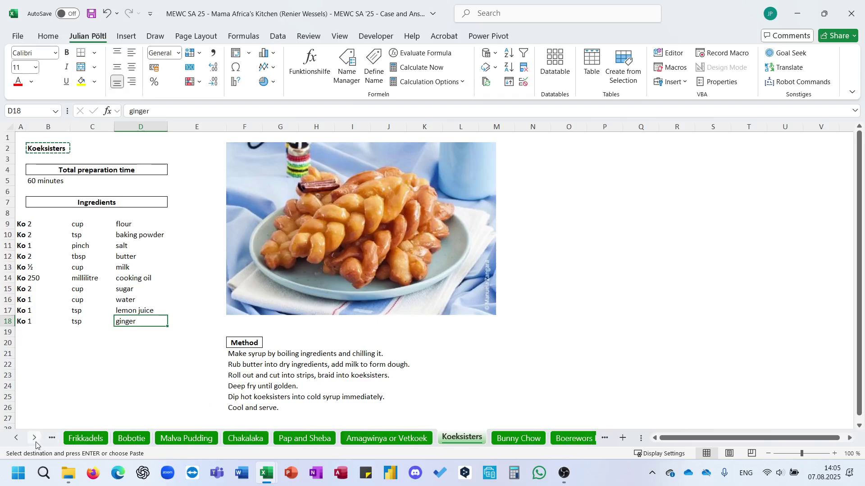
pyautogui.click(329, 438)
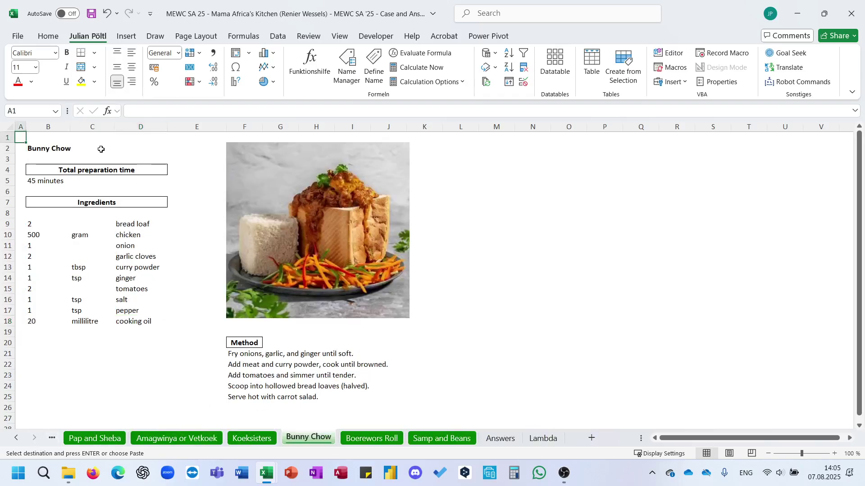
pyautogui.click(47, 148)
pyautogui.hotkey('ctrl', 'c')
pyautogui.moveTo(18, 224); pyautogui.dragTo(21, 321)
pyautogui.hotkey('ctrl', 'v')
pyautogui.click(180, 310)
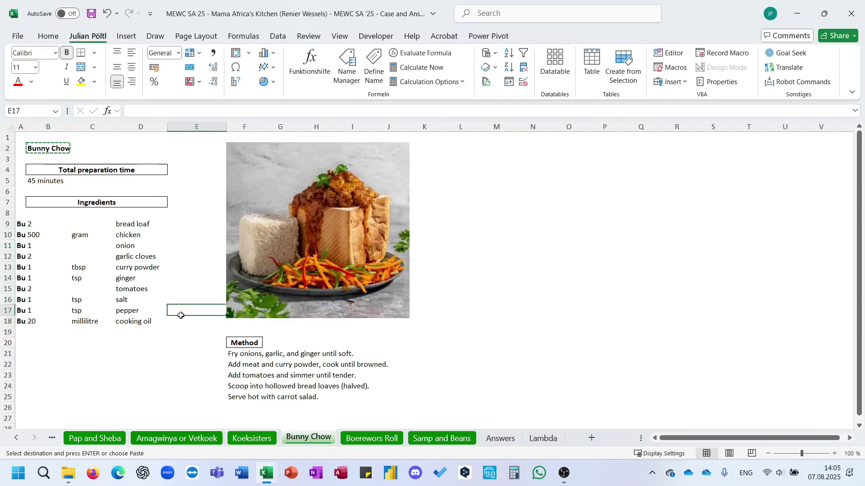
# - Copy the recipe name from B2 of the Boerewors Roll sheet into A9:A15 beside its ingredients
pyautogui.click(372, 438)
pyautogui.click(42, 147)
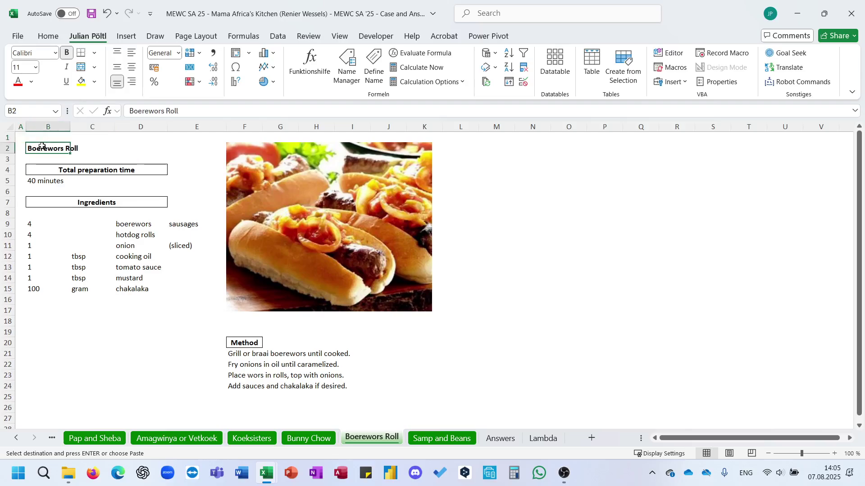
pyautogui.moveTo(27, 222); pyautogui.dragTo(20, 291)
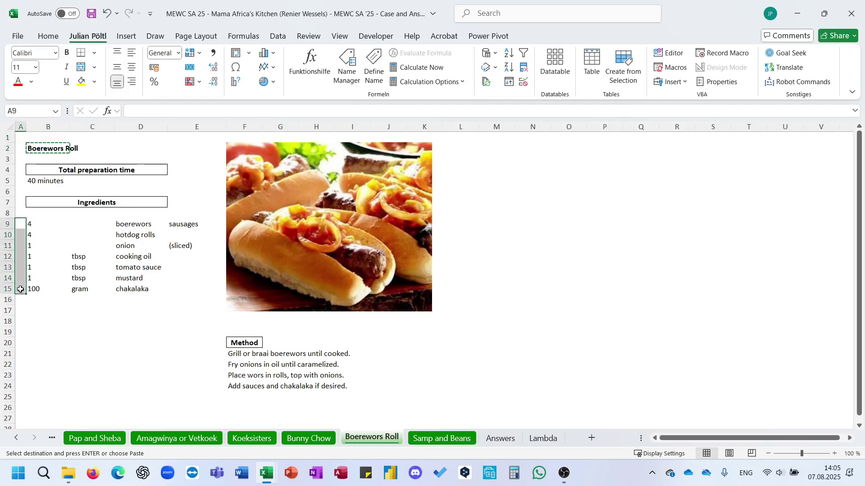
pyautogui.hotkey('ctrl', 'v')
pyautogui.hotkey('ctrl', 'q')
pyautogui.click(122, 327)
pyautogui.click(455, 385)
# - Copy the recipe name from B2 of the Samp and Beans sheet into A9:A15 beside its ingredients
pyautogui.click(441, 438)
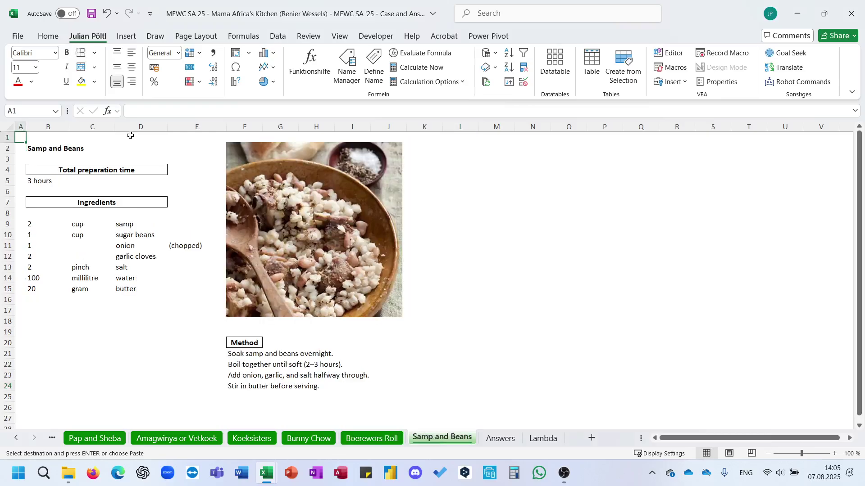
pyautogui.click(46, 147)
pyautogui.hotkey('ctrl', 'c')
pyautogui.moveTo(21, 224); pyautogui.dragTo(19, 289)
pyautogui.hotkey('ctrl', 'v')
pyautogui.click(170, 354)
# - Change the VSTACK range in I208 of the Case sheet to A9:E24 so that it includes the recipe name column
pyautogui.click(16, 438)
pyautogui.click(16, 437)
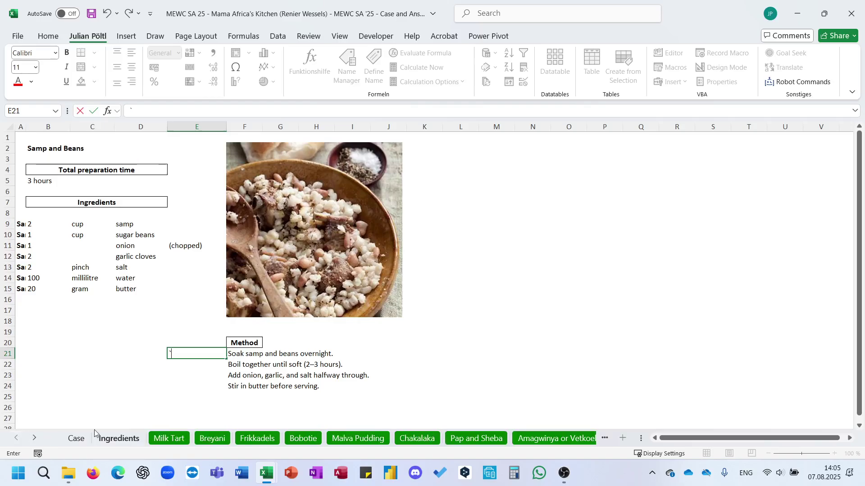
pyautogui.click(77, 438)
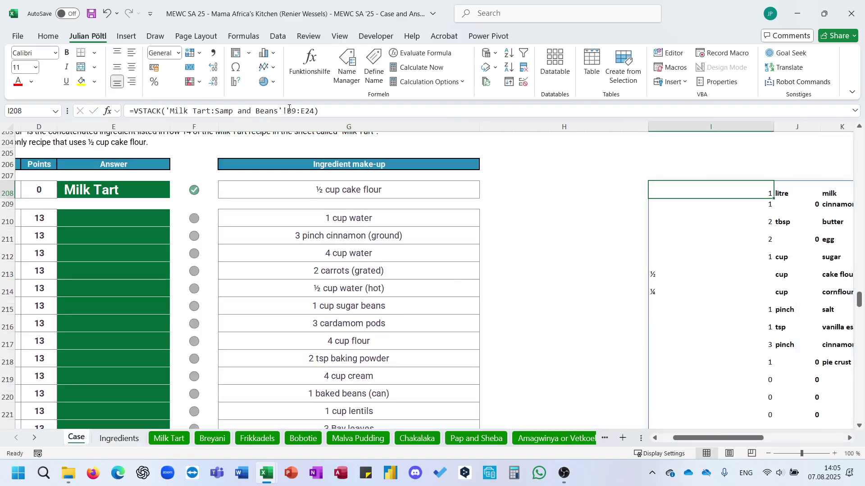
pyautogui.click(288, 110)
pyautogui.press('Delete')
pyautogui.write('A')
pyautogui.press('Return')
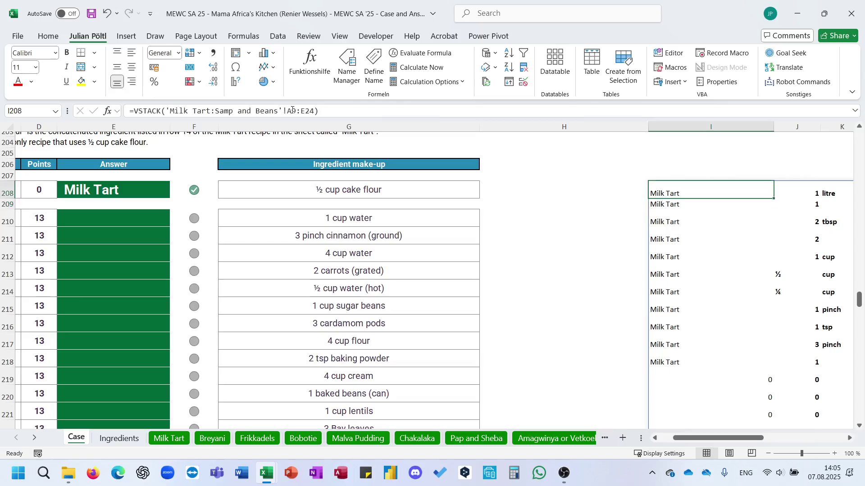
# - Review the stacked recipe list on the Case sheet for recipe names, quantities, units and ingredients
pyautogui.hscroll(2, 572, 336)
pyautogui.scroll(-11, 572, 336)
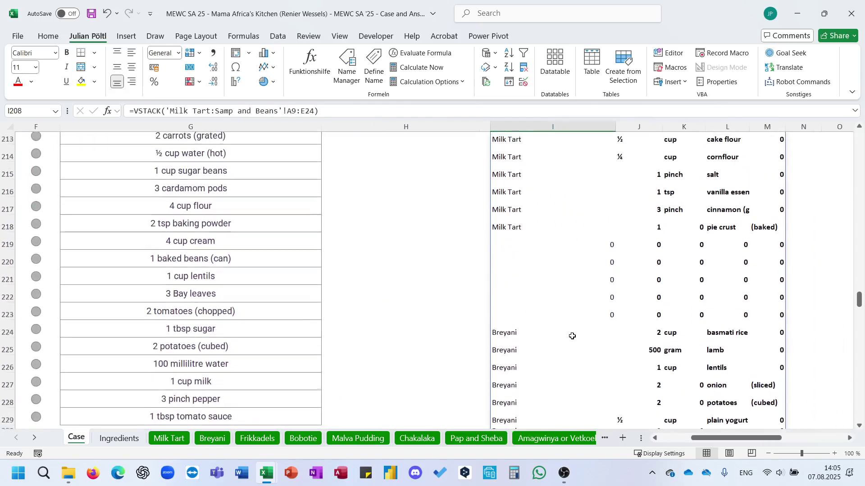
pyautogui.scroll(-13, 572, 336)
pyautogui.scroll(18, 572, 336)
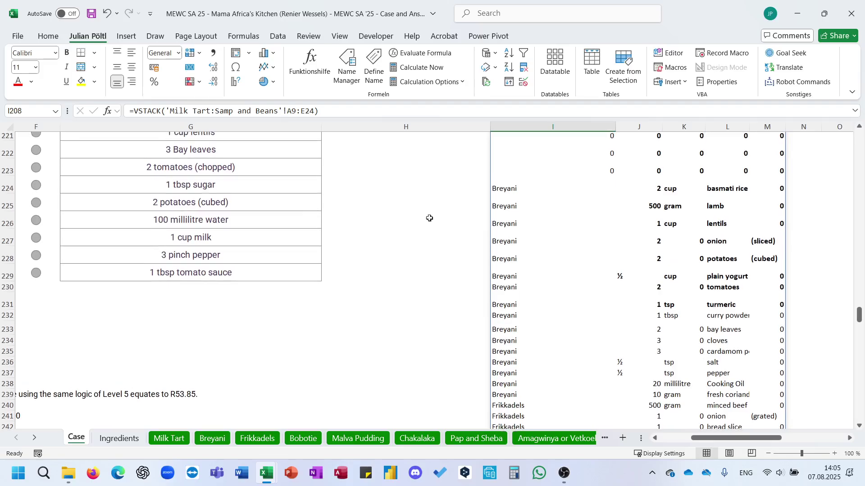
pyautogui.scroll(6, 359, 192)
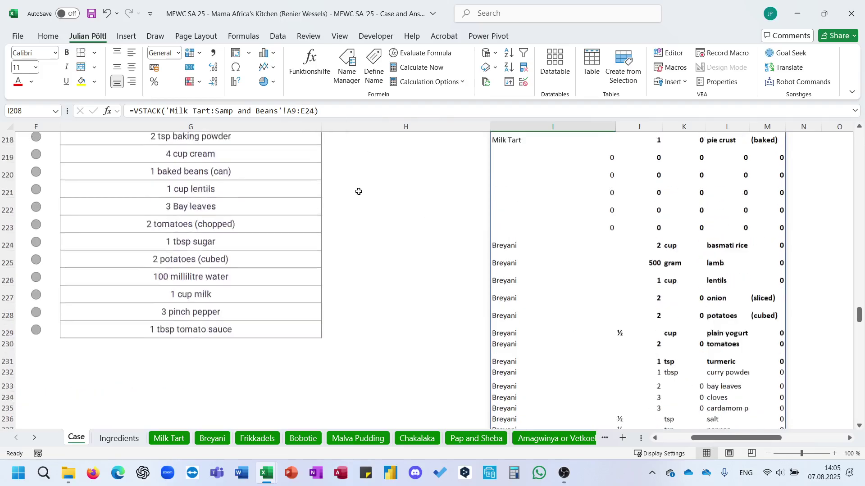
pyautogui.scroll(-20, 359, 192)
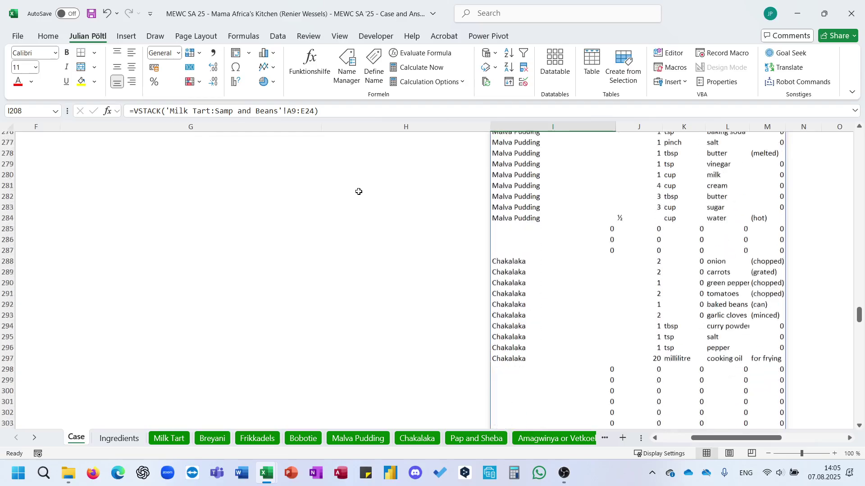
pyautogui.scroll(20, 359, 192)
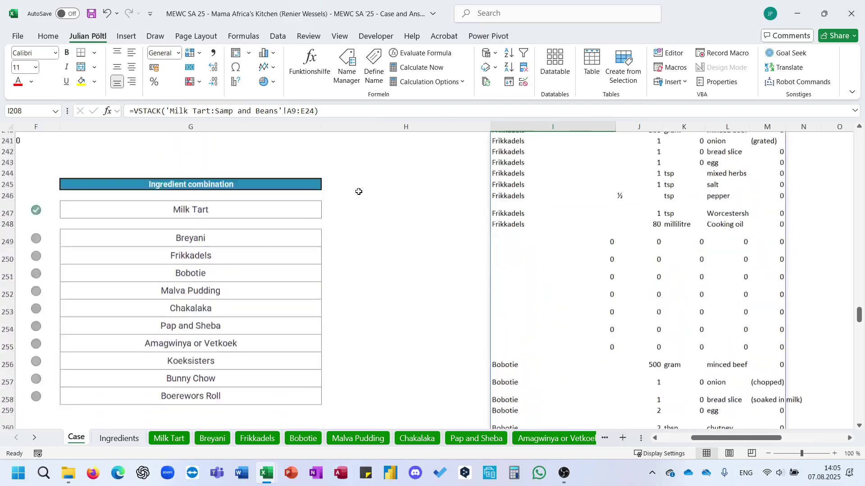
# - Start an XLOOKUP formula in E210 with the ingredient make-up in G210 as the lookup value
pyautogui.hscroll(-3, 358, 192)
pyautogui.scroll(-4, 359, 192)
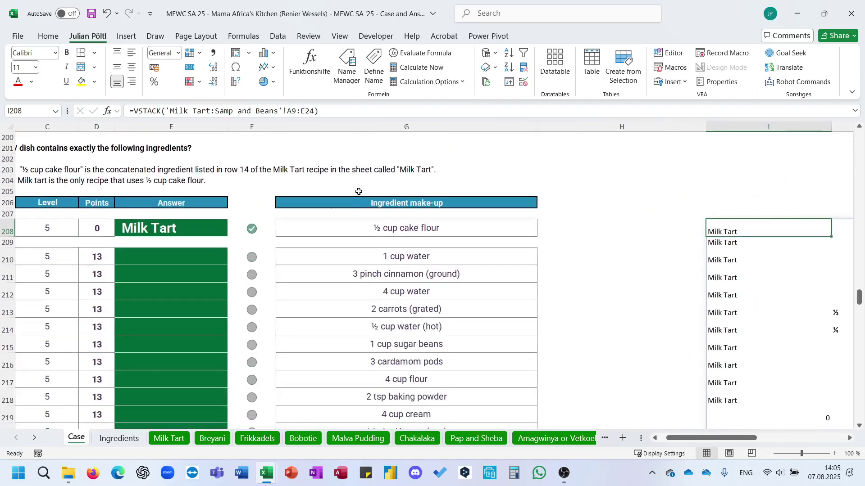
pyautogui.click(217, 253)
pyautogui.write('=')
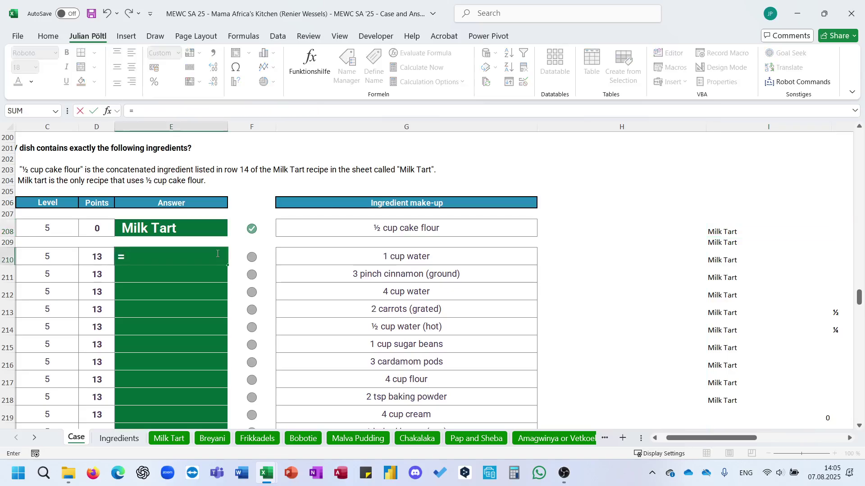
pyautogui.write('xl')
pyautogui.press('Tab')
pyautogui.hscroll(5, 420, 262)
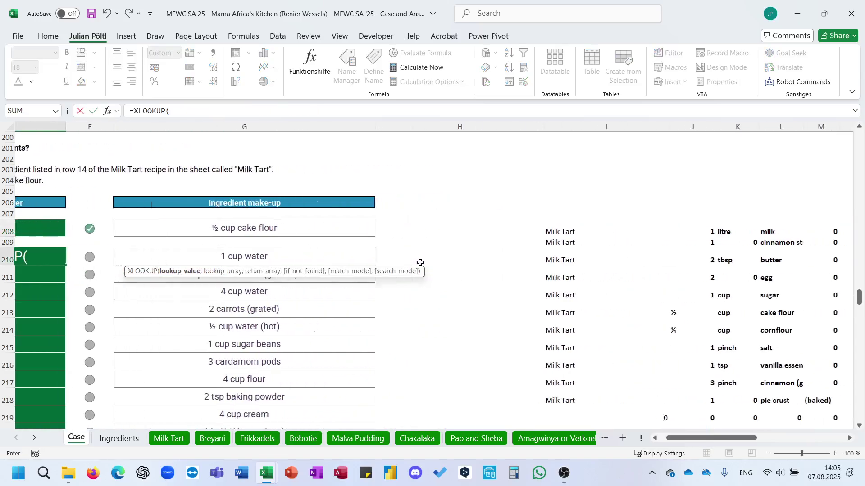
pyautogui.hscroll(-2, 298, 257)
pyautogui.click(311, 255)
pyautogui.write(';')
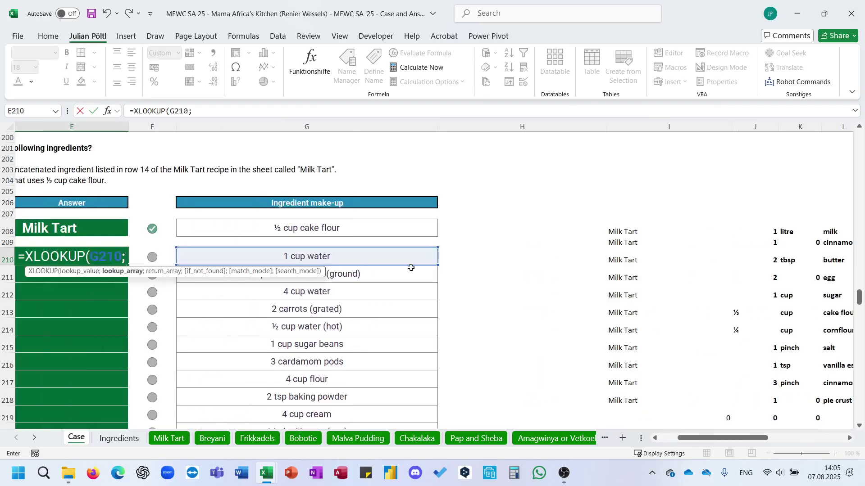
# - Set the XLOOKUP's lookup array to the concatenated ranges J208:J399&K208:K399&L208:L399&M208:M399
pyautogui.hscroll(2, 450, 272)
pyautogui.click(582, 232)
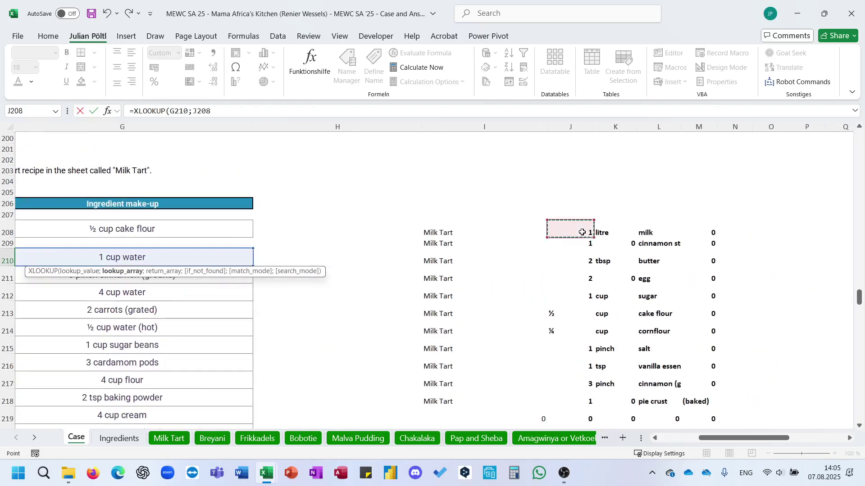
pyautogui.hotkey('ctrl', 'shift', 'Down')
pyautogui.write('&')
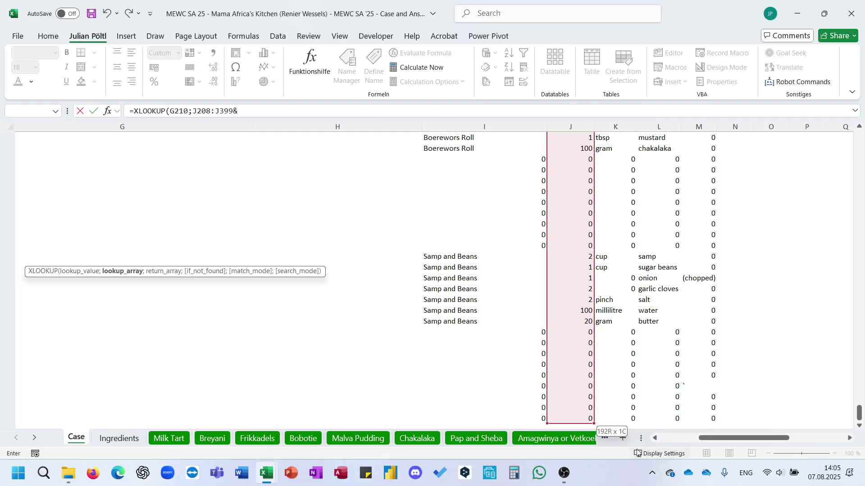
pyautogui.click(624, 415)
pyautogui.hotkey('ctrl', 'shift', 'Up')
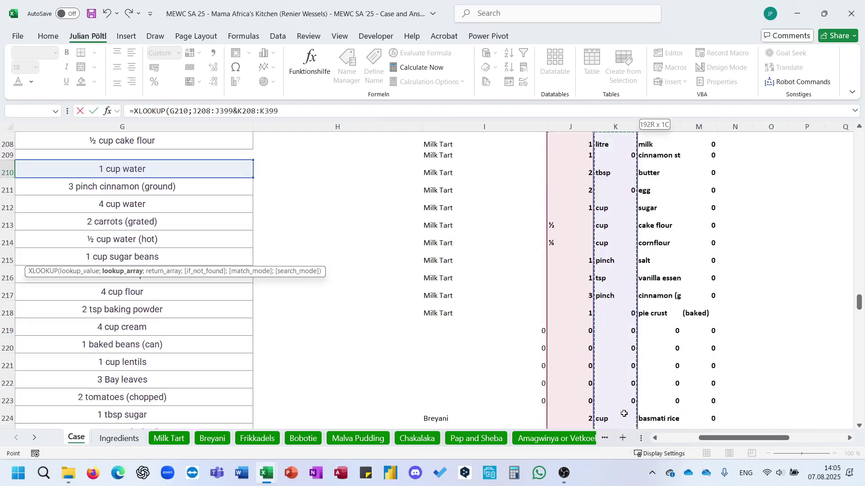
pyautogui.write('&')
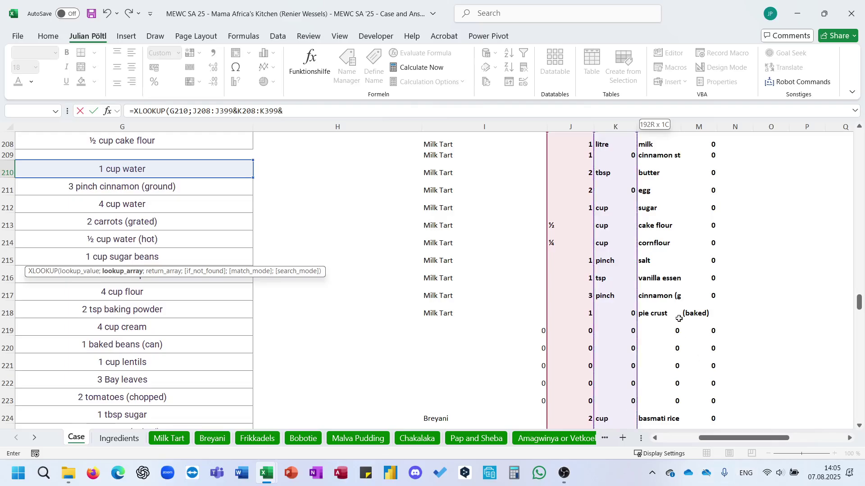
pyautogui.click(666, 289)
pyautogui.hotkey('ctrl', 'Up')
pyautogui.hotkey('ctrl', 'shift', 'Down')
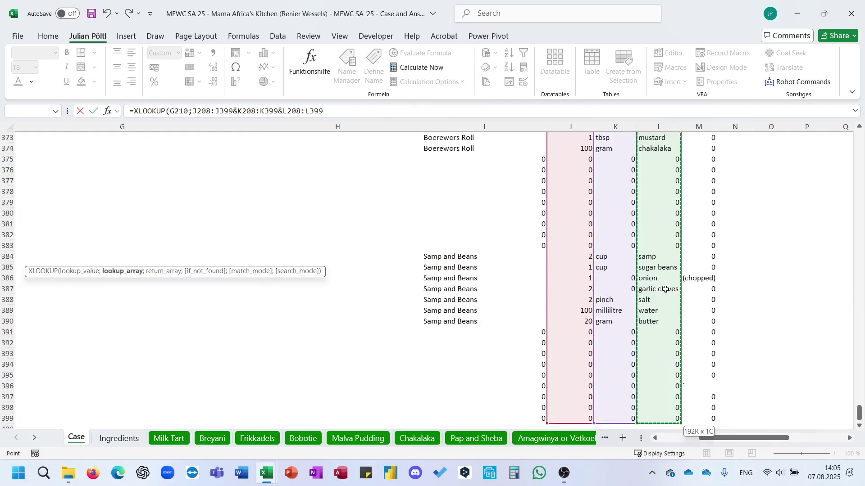
pyautogui.write('&')
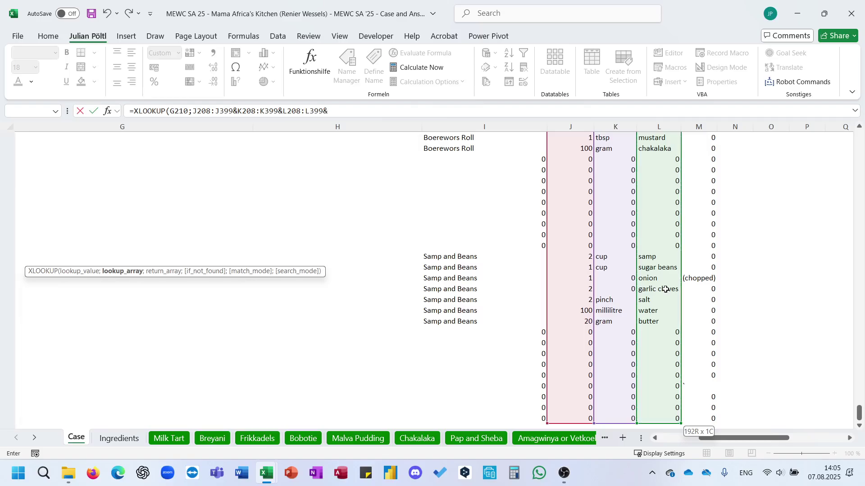
pyautogui.click(705, 414)
pyautogui.hotkey('ctrl', 'shift', 'Up')
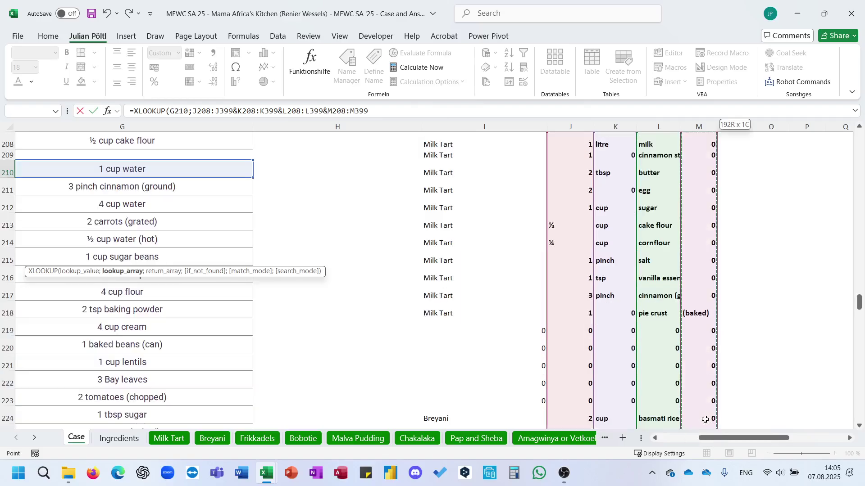
# - Set the recipe names in I208:I399 as the XLOOKUP's return array and enter the formula in E210
pyautogui.write(';')
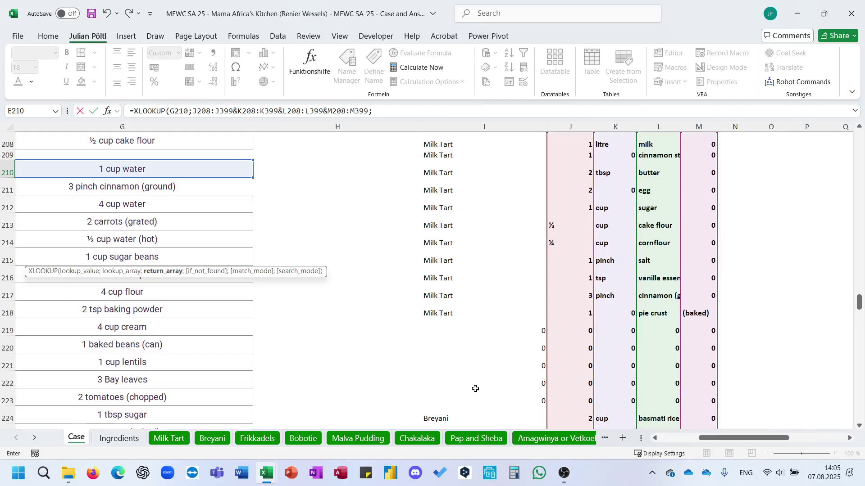
pyautogui.scroll(-2, 493, 404)
pyautogui.click(493, 404)
pyautogui.hotkey('ctrl', 'Up')
pyautogui.hotkey('ctrl', 'shift', 'Down')
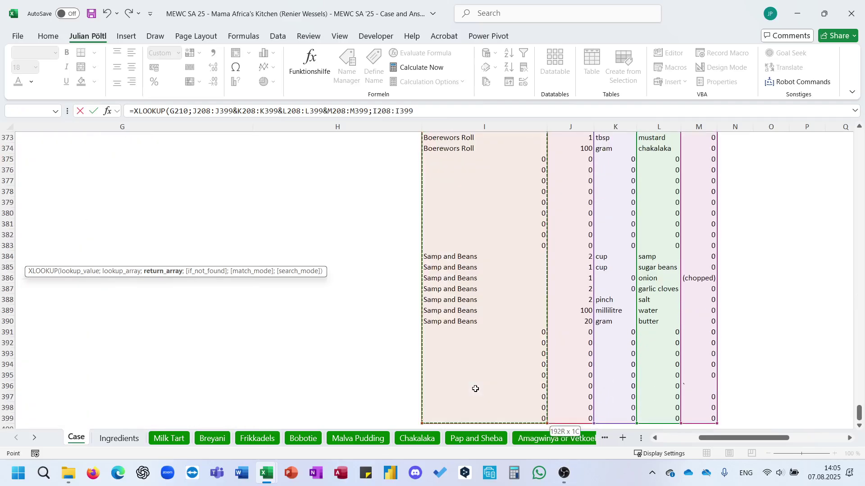
pyautogui.hotkey('ctrl', 'Return')
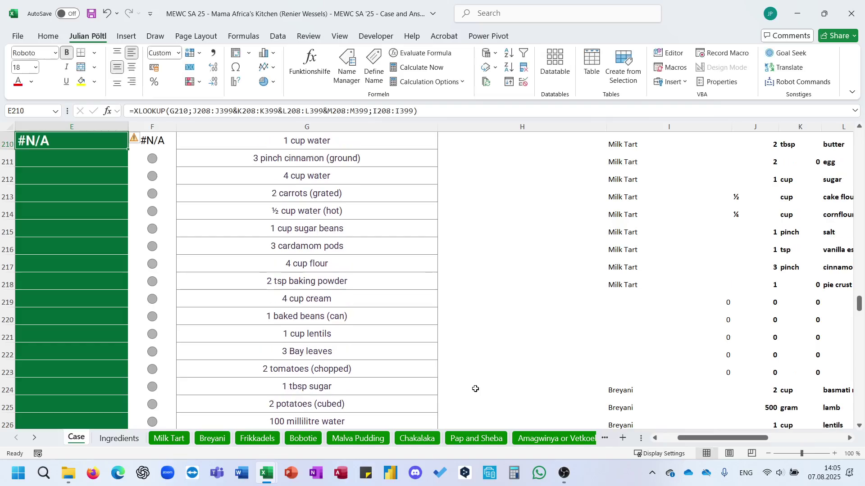
pyautogui.click(235, 111)
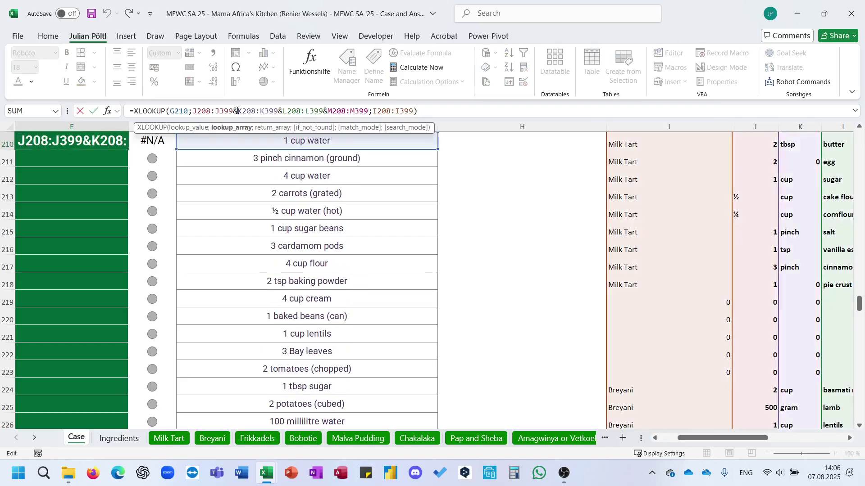
pyautogui.write('" "&')
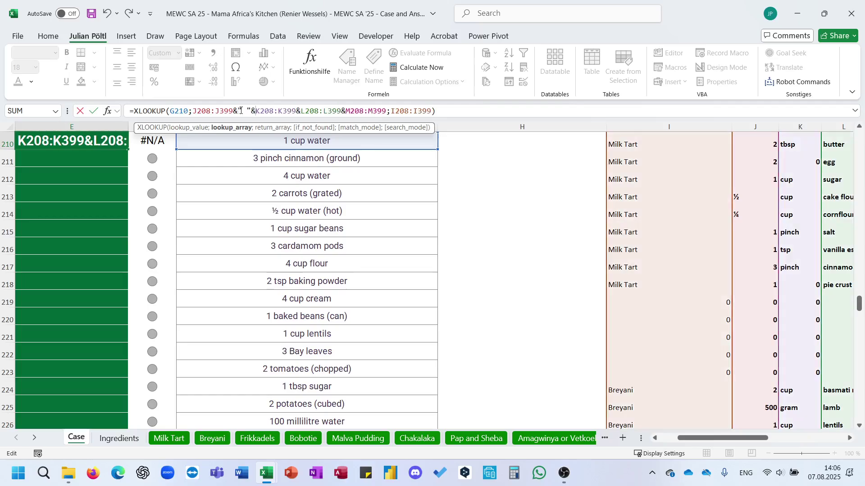
pyautogui.doubleClick(297, 111)
pyautogui.hotkey('ctrl', 'v')
pyautogui.doubleClick(348, 111)
pyautogui.hotkey('ctrl', 'v')
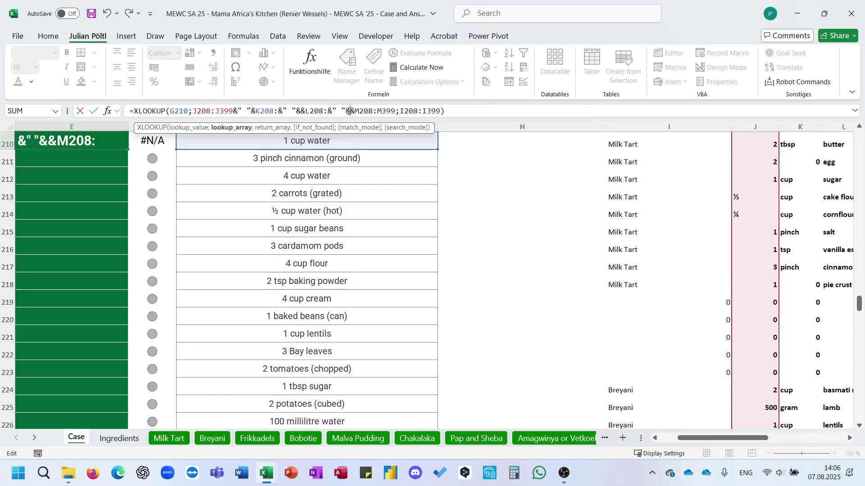
pyautogui.press('Return')
pyautogui.press('Return')
pyautogui.press('Escape')
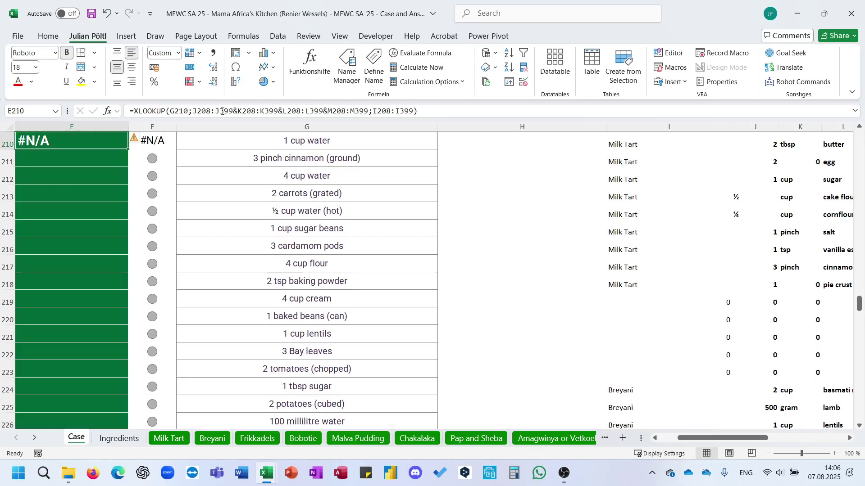
# - Add a space separator (" ") between each of the concatenated ranges in E210's XLOOKUP lookup array and enter the formula
pyautogui.click(235, 112)
pyautogui.write('&" "')
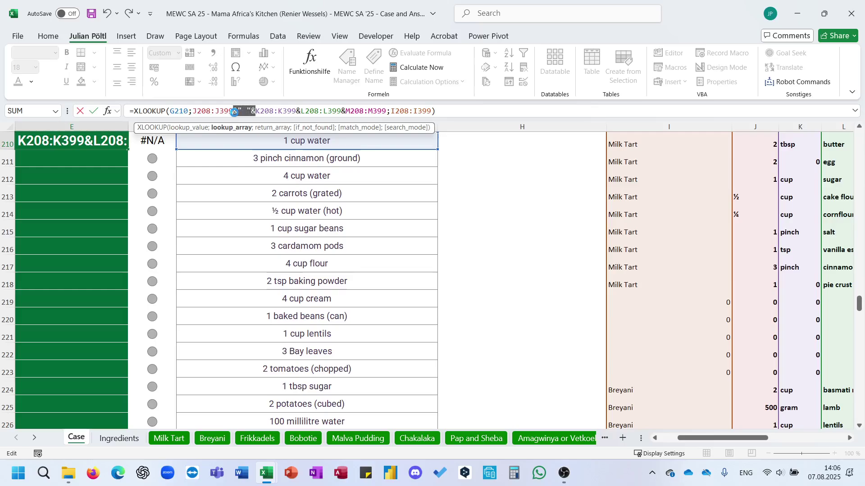
pyautogui.doubleClick(296, 111)
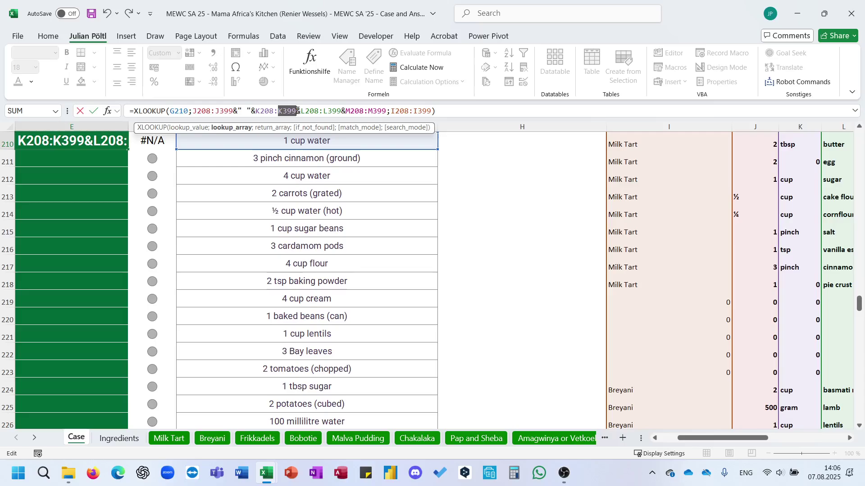
pyautogui.doubleClick(301, 111)
pyautogui.click(298, 112)
pyautogui.write('&" "')
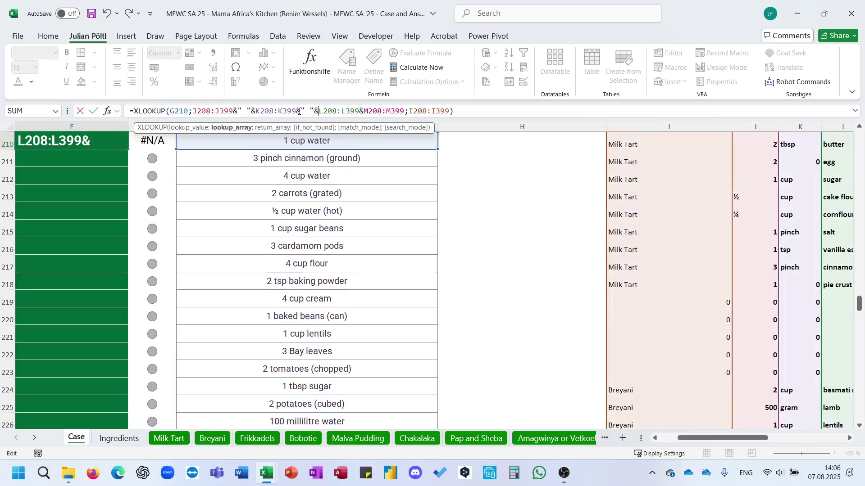
pyautogui.click(365, 111)
pyautogui.write('" "&')
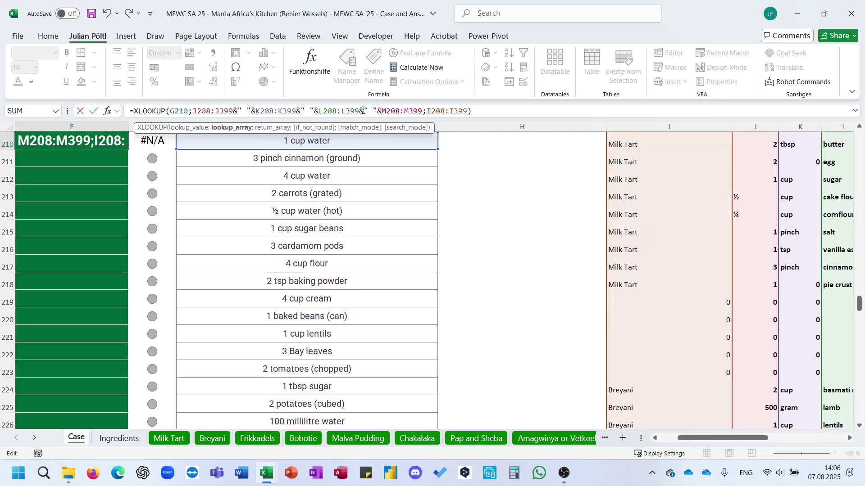
pyautogui.press('Return')
pyautogui.press('Up')
# - Examine the quantity, unit, ingredient and note columns of the stacked recipe list against the Level 5 ingredient make-ups
pyautogui.scroll(1, 555, 202)
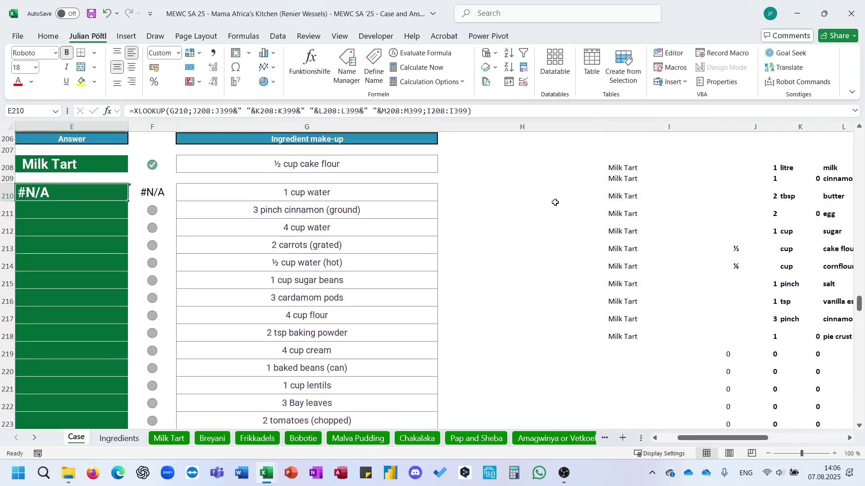
pyautogui.hscroll(3, 555, 203)
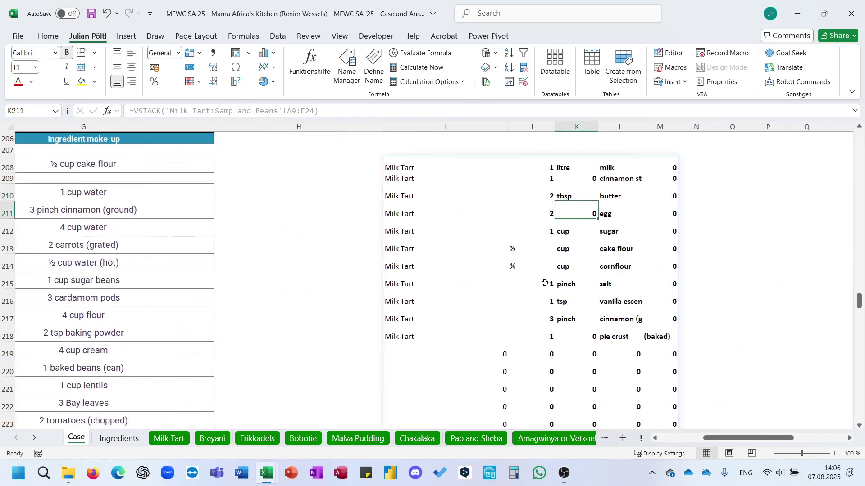
pyautogui.click(566, 268)
pyautogui.click(621, 285)
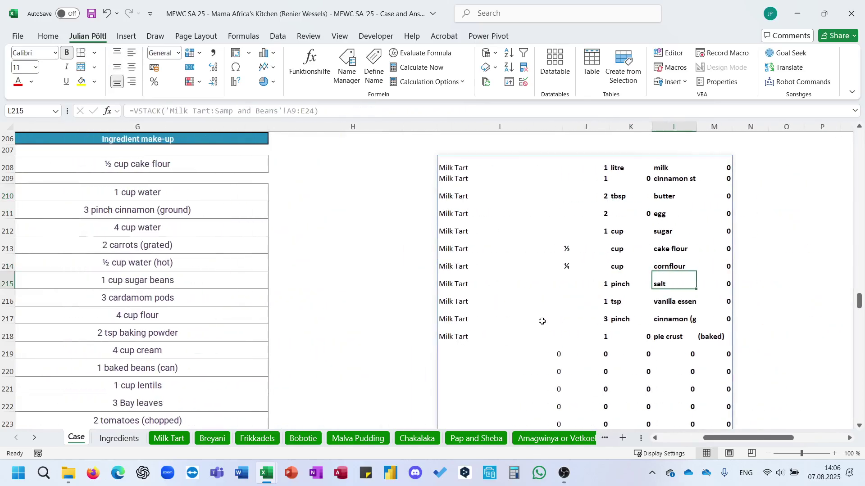
pyautogui.scroll(-2, 542, 320)
pyautogui.scroll(2, 542, 321)
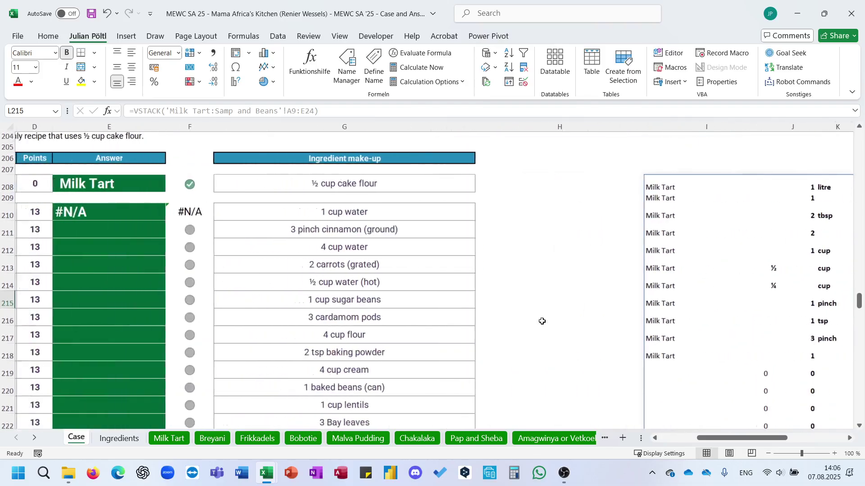
pyautogui.click(191, 215)
pyautogui.hscroll(-2, 235, 213)
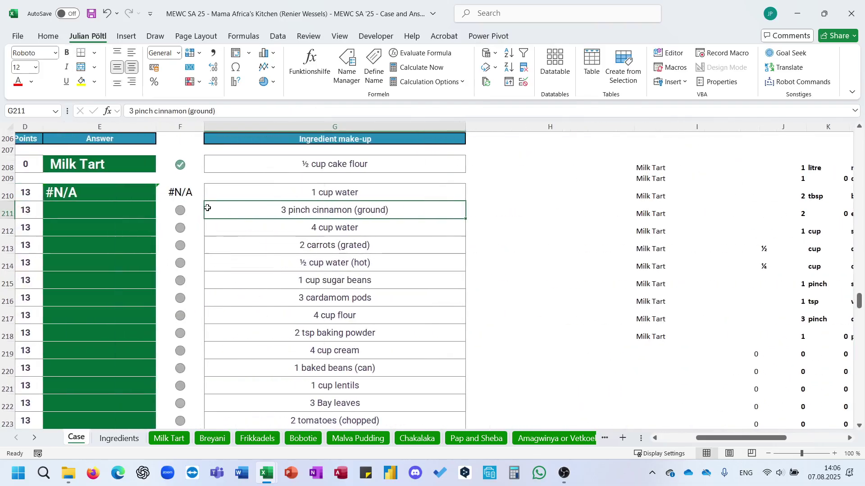
# - Remove the &" "&M208:M399 part from E210's XLOOKUP lookup array and enter the formula
pyautogui.click(126, 192)
pyautogui.click(346, 110)
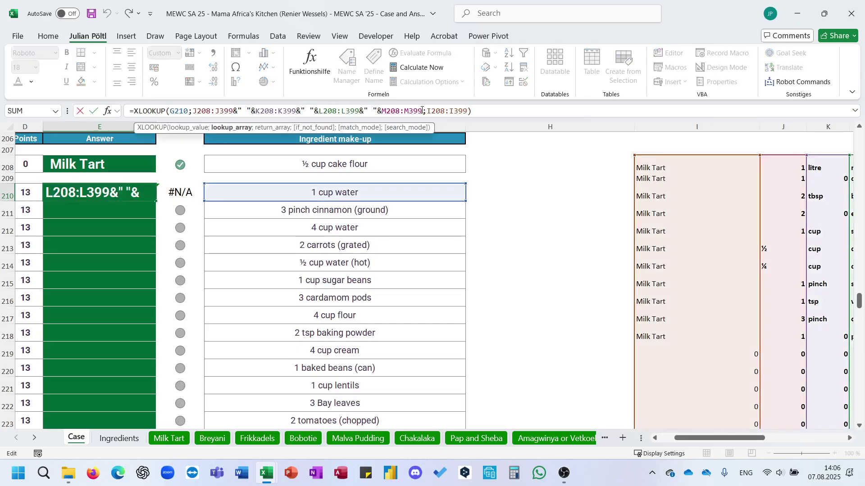
pyautogui.moveTo(421, 111); pyautogui.dragTo(358, 110)
pyautogui.press('BackSpace')
pyautogui.press('Return')
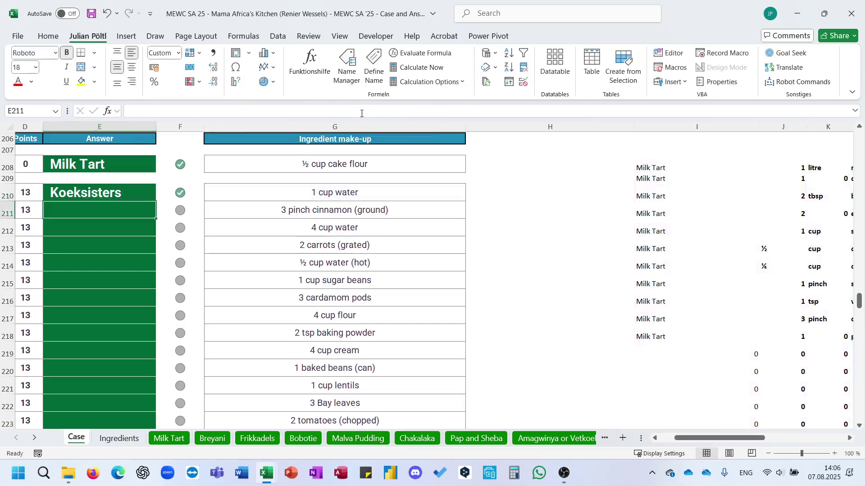
# - Fill the E210 formula down the Level 5 answer column and check the formula in E213
pyautogui.press('Up')
pyautogui.doubleClick(157, 202)
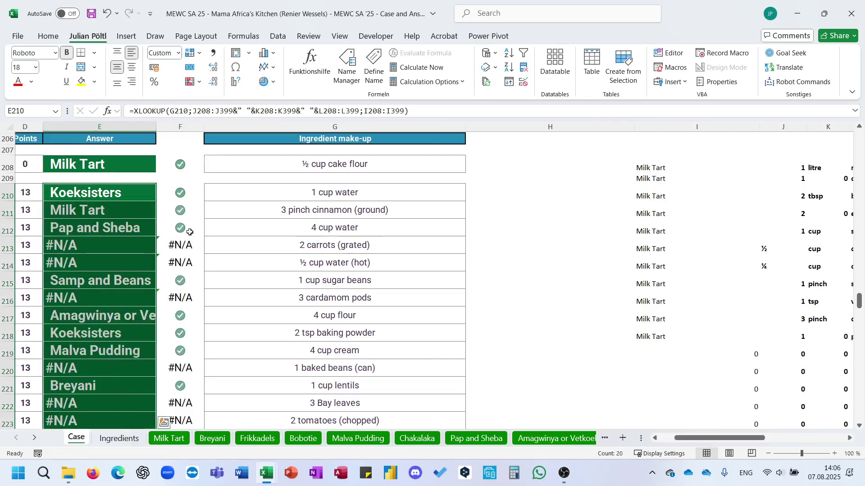
pyautogui.click(318, 243)
pyautogui.press('Left')
pyautogui.press('Left')
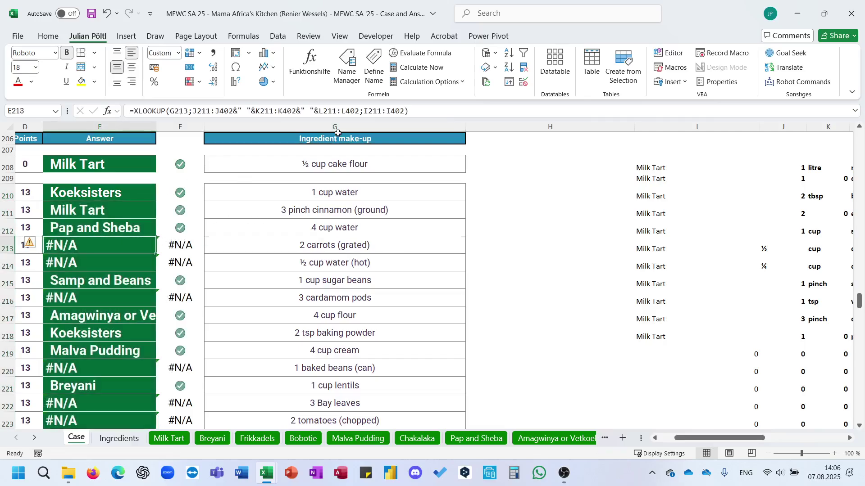
pyautogui.hotkey('ctrl', 'z')
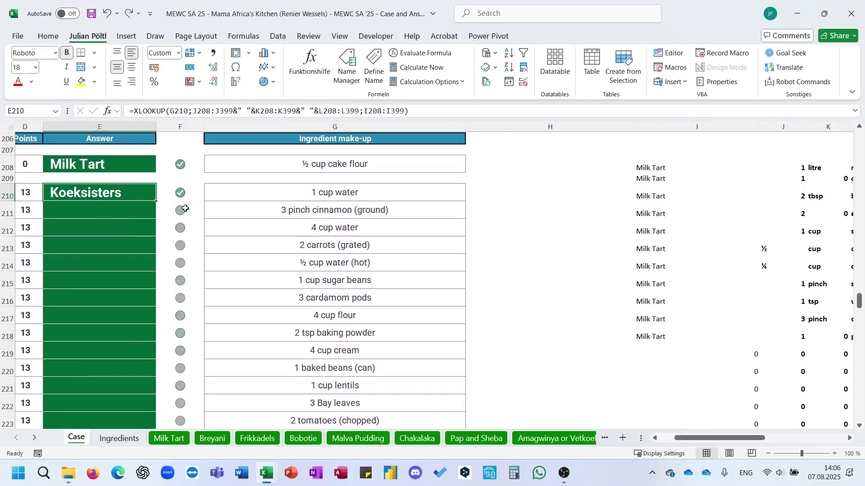
pyautogui.doubleClick(156, 203)
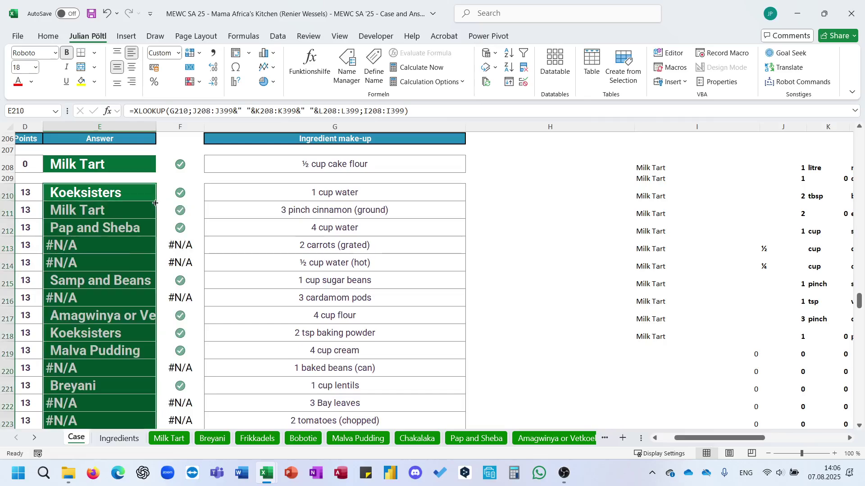
pyautogui.click(126, 243)
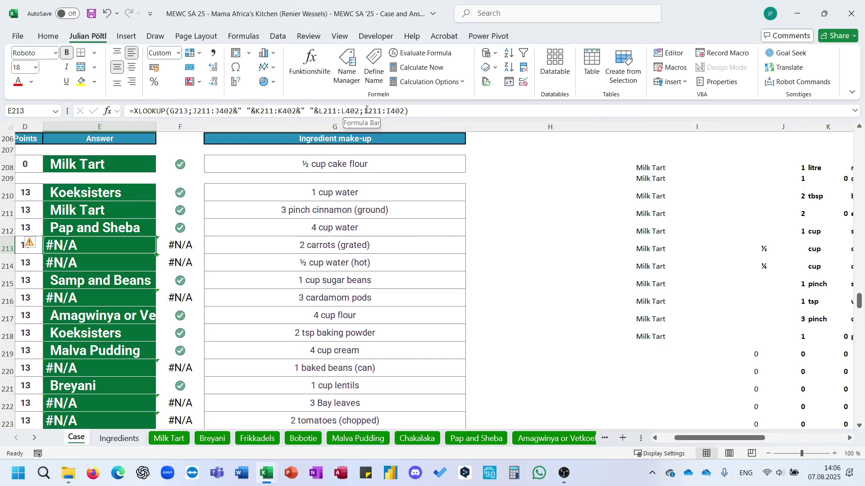
# - Nest a copy of the XLOOKUP in E210 as its own if_not_found argument
pyautogui.click(121, 189)
pyautogui.press('F2')
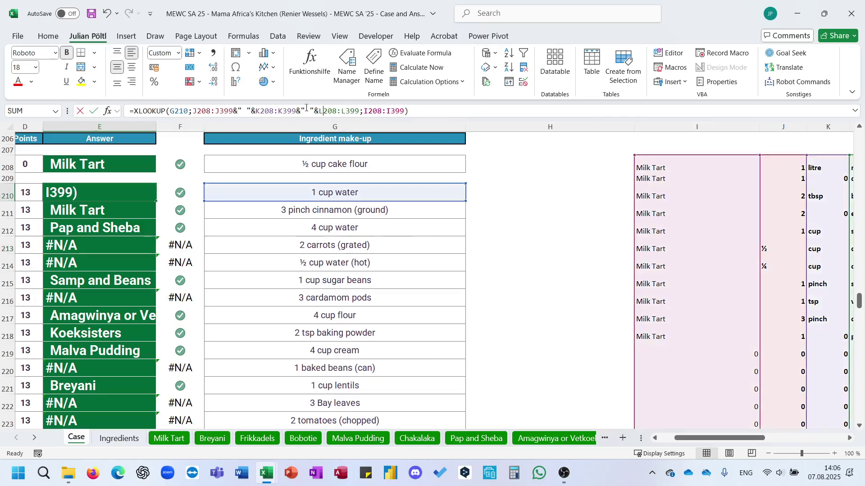
pyautogui.moveTo(408, 111); pyautogui.dragTo(134, 111)
pyautogui.hotkey('ctrl', 'c')
pyautogui.click(406, 111)
pyautogui.write(';')
pyautogui.hotkey('ctrl', 'v')
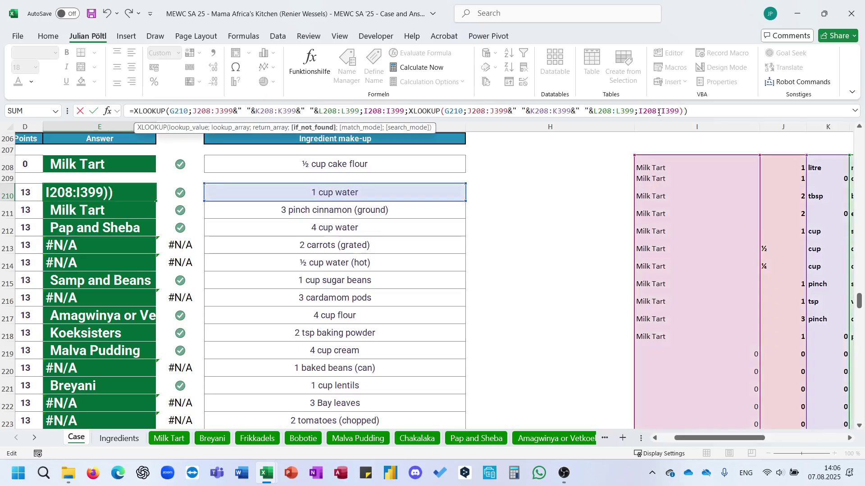
# - Append &" "&M208:M399 to the nested XLOOKUP's lookup array in E210 and enter the formula
pyautogui.click(635, 110)
pyautogui.write('&"')
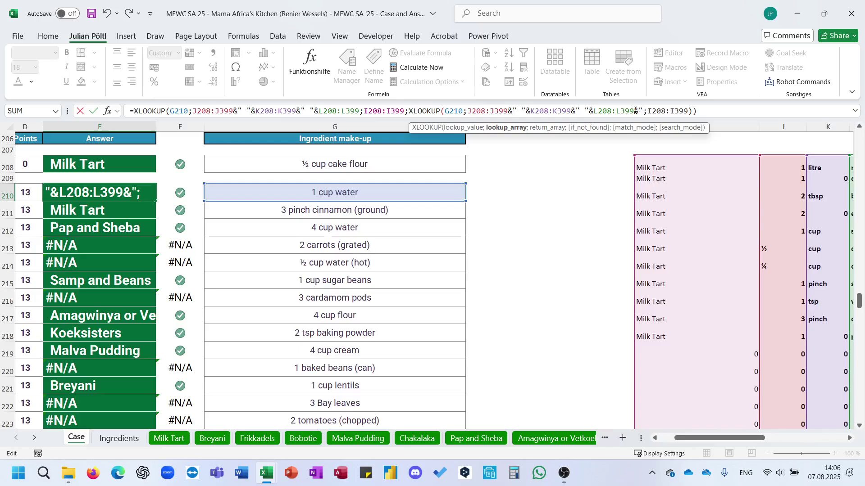
pyautogui.write(' "&')
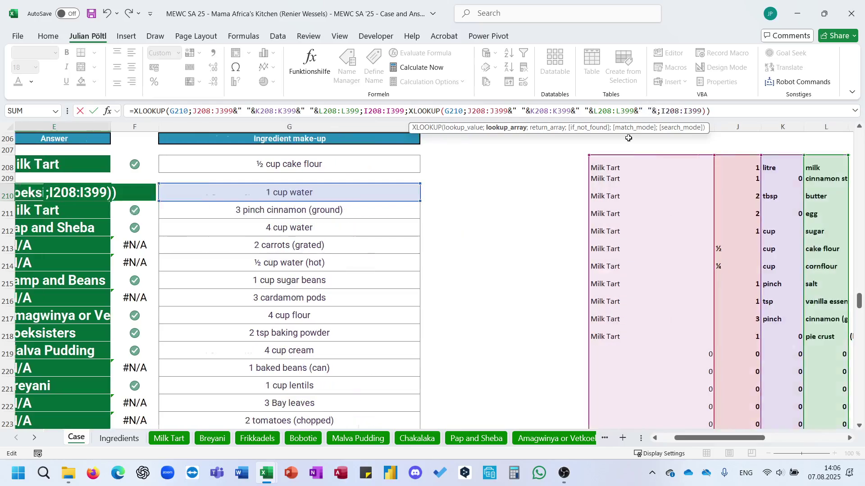
pyautogui.hscroll(2, 676, 153)
pyautogui.click(771, 167)
pyautogui.hotkey('ctrl', 'shift', 'Down')
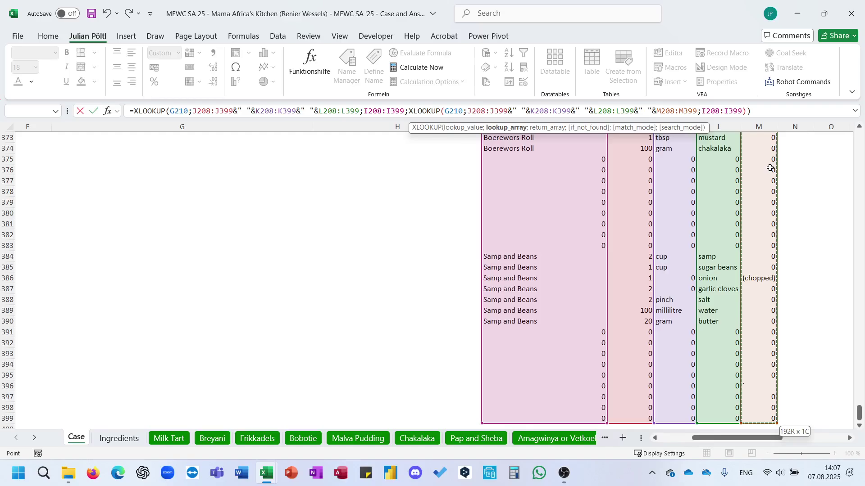
pyautogui.hotkey('ctrl', 'Return')
# - Fill the nested XLOOKUP from E210 down the Level 5 answer column and review the answers
pyautogui.scroll(1, 328, 128)
pyautogui.hscroll(-3, 328, 128)
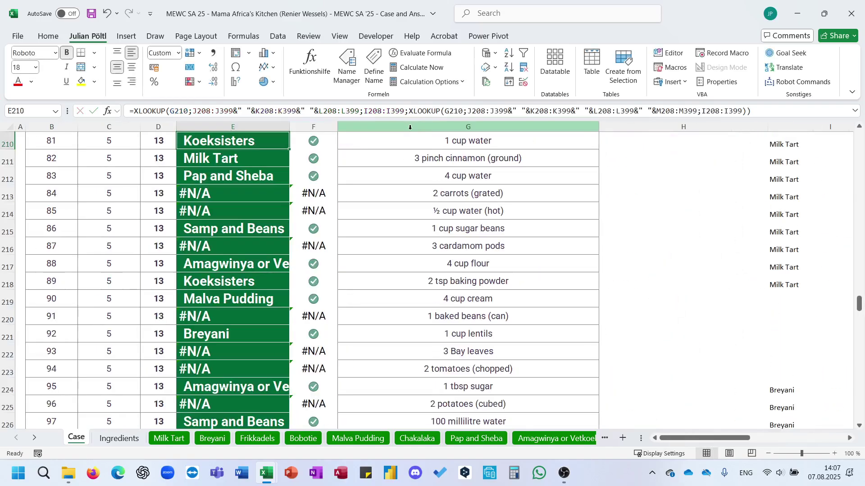
pyautogui.doubleClick(289, 149)
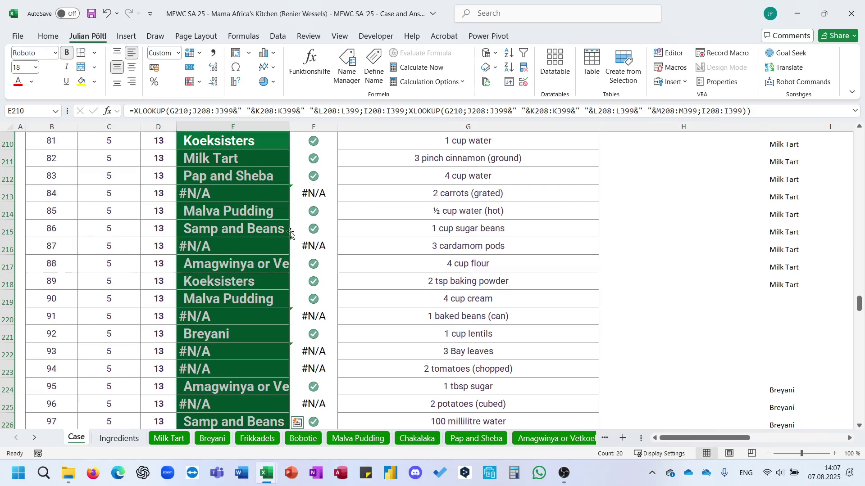
pyautogui.scroll(-2, 249, 231)
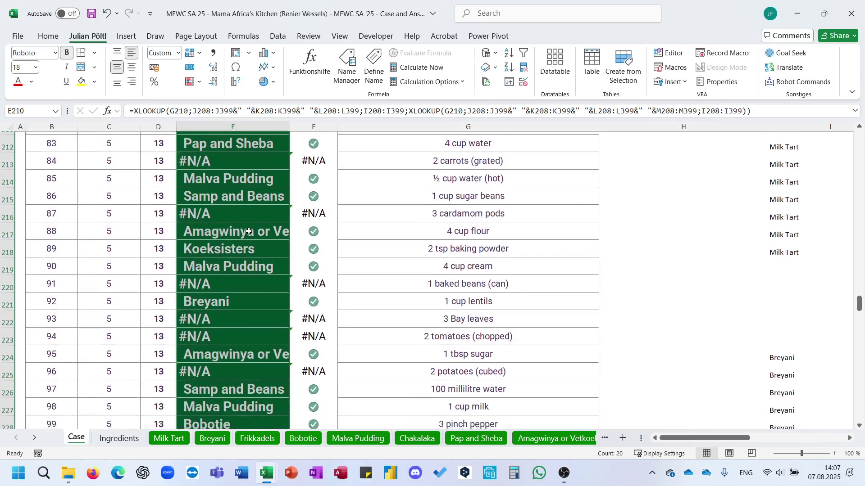
pyautogui.scroll(-2, 248, 231)
pyautogui.scroll(5, 319, 228)
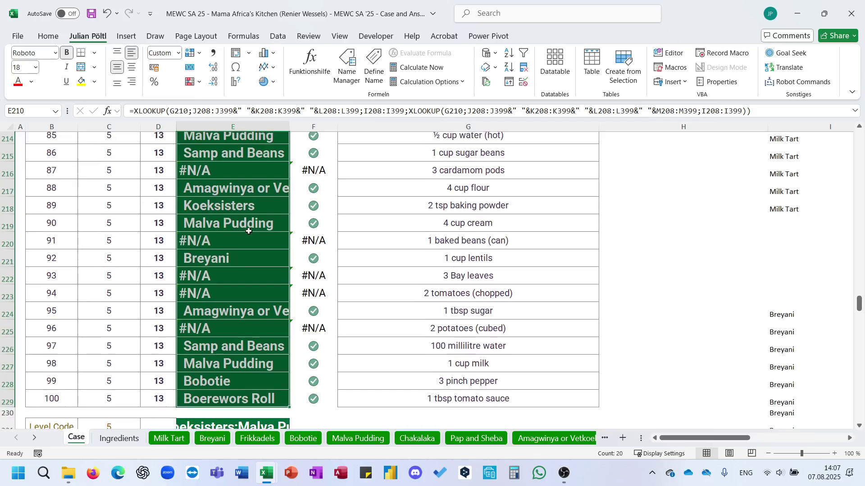
# - Examine the stacked list's rows for missing units and notes, and inspect the VSTACK formula in I208
pyautogui.hscroll(6, 501, 235)
pyautogui.scroll(-6, 502, 236)
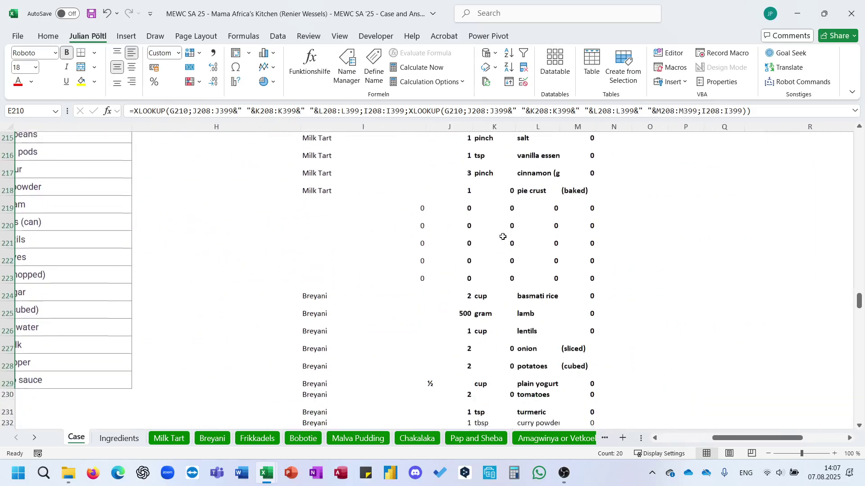
pyautogui.scroll(-2, 502, 234)
pyautogui.scroll(2, 503, 212)
pyautogui.click(502, 200)
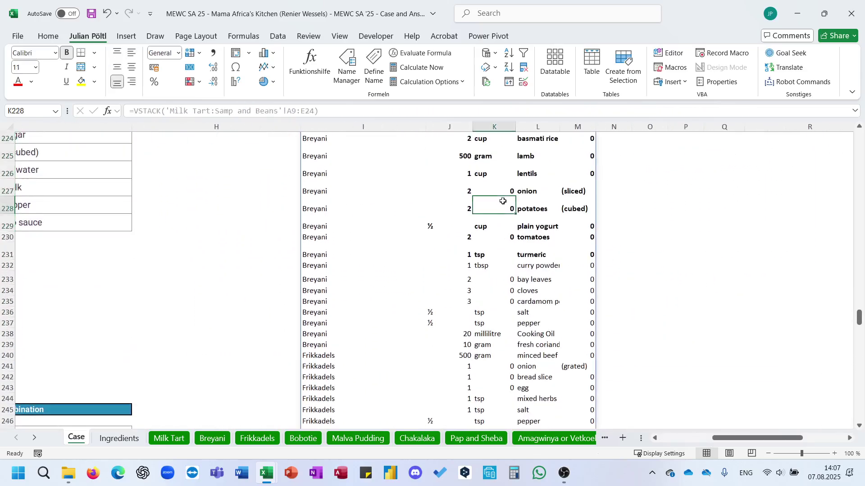
pyautogui.scroll(8, 428, 255)
pyautogui.hscroll(-1, 428, 255)
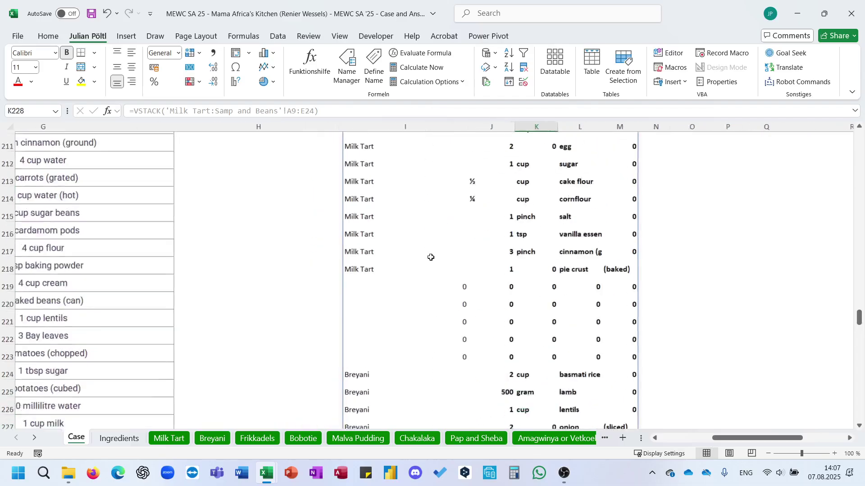
pyautogui.click(375, 262)
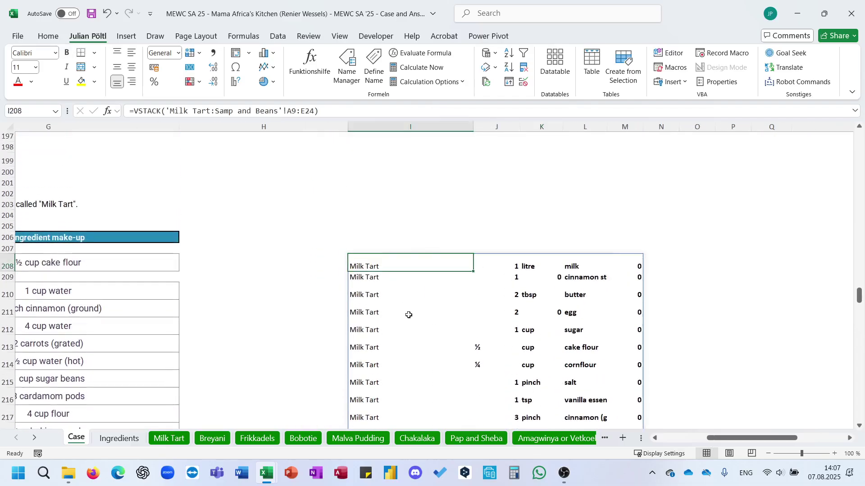
pyautogui.scroll(-1, 409, 315)
pyautogui.click(135, 112)
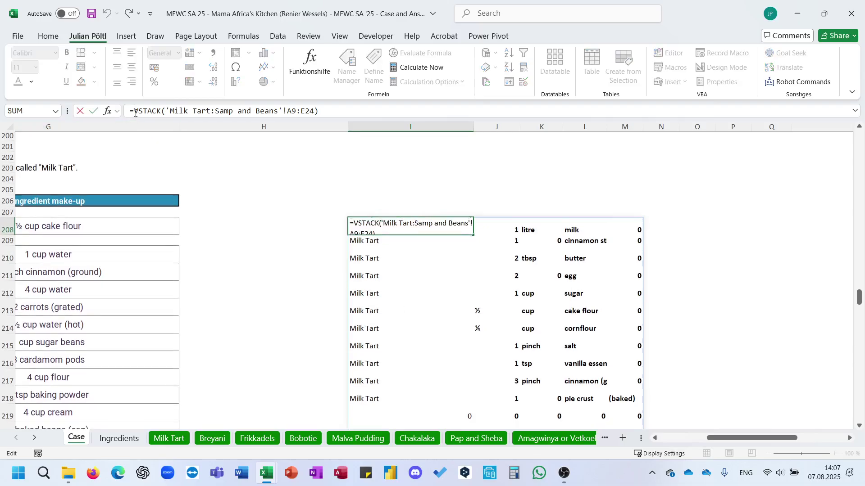
pyautogui.hotkey('ctrl', 'Return')
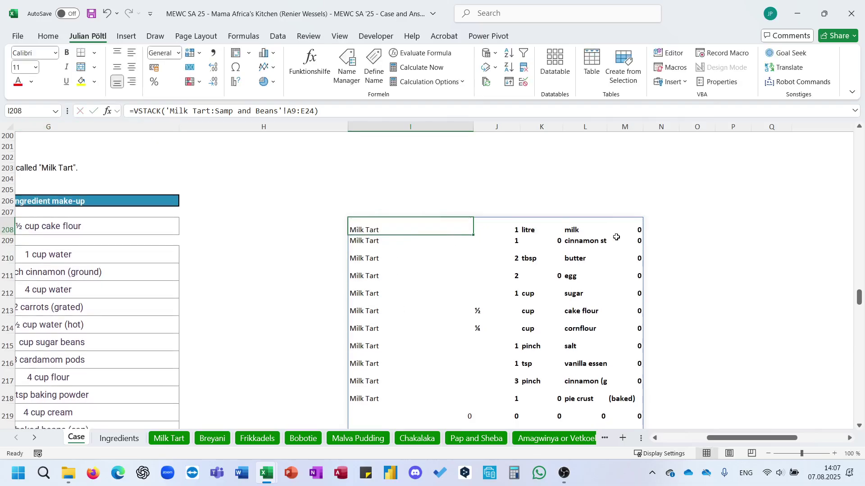
# - Try joining the first recipe row I208:M208 with a CONCAT formula in N208, and clear the cell
pyautogui.click(668, 229)
pyautogui.write('=')
pyautogui.press('Left')
pyautogui.press('Left')
pyautogui.press('Left')
pyautogui.press('Left')
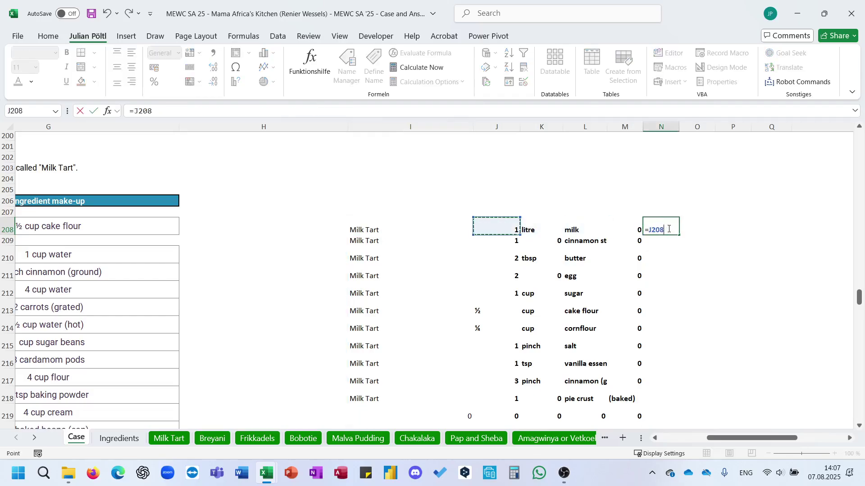
pyautogui.press('BackSpace')
pyautogui.press('BackSpace')
pyautogui.write('conc')
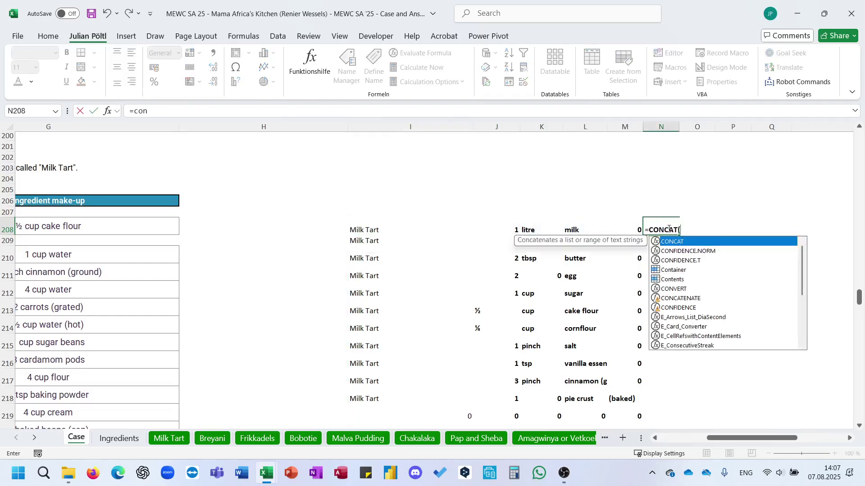
pyautogui.press('Tab')
pyautogui.press('Left')
pyautogui.hotkey('shift', 'Left')
pyautogui.hotkey('shift', 'Left')
pyautogui.hotkey('shift', 'Left')
pyautogui.hotkey('shift', 'Left')
pyautogui.hotkey('shift', 'Left')
pyautogui.hotkey('shift', 'Right')
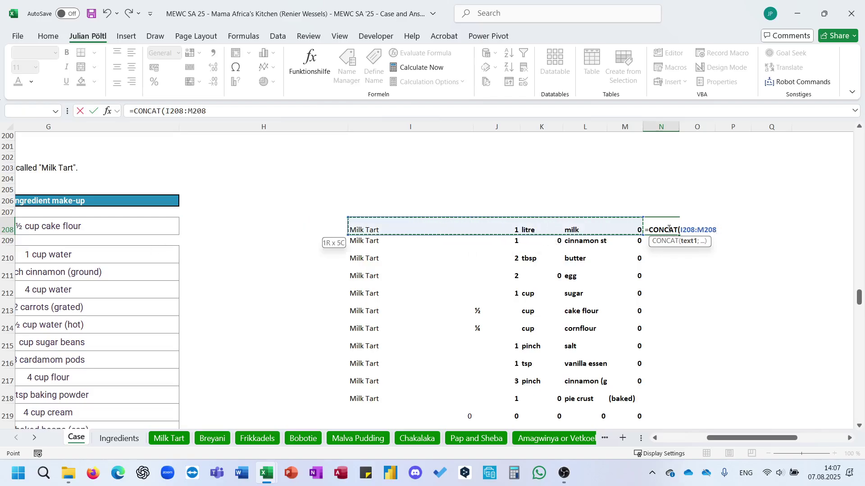
pyautogui.hotkey('ctrl', 'Return')
pyautogui.press('Delete')
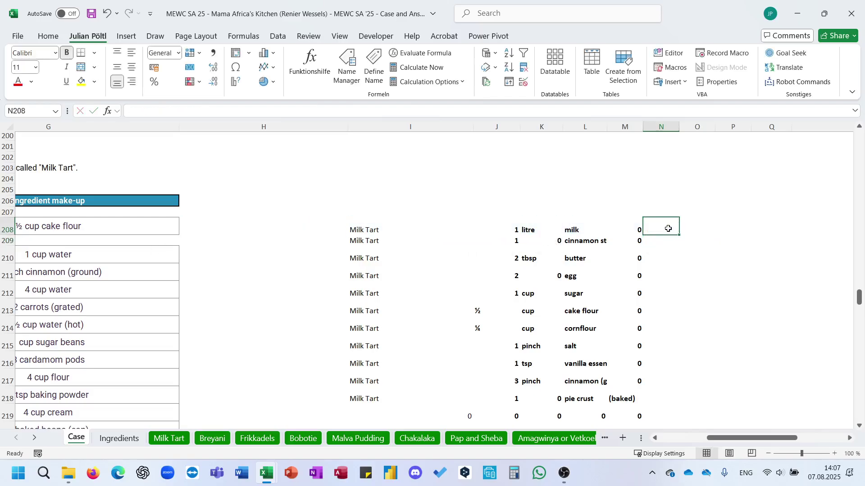
# - Start adding an outer function in front of the VSTACK formula in I208
pyautogui.click(374, 231)
pyautogui.click(134, 115)
pyautogui.write('L')
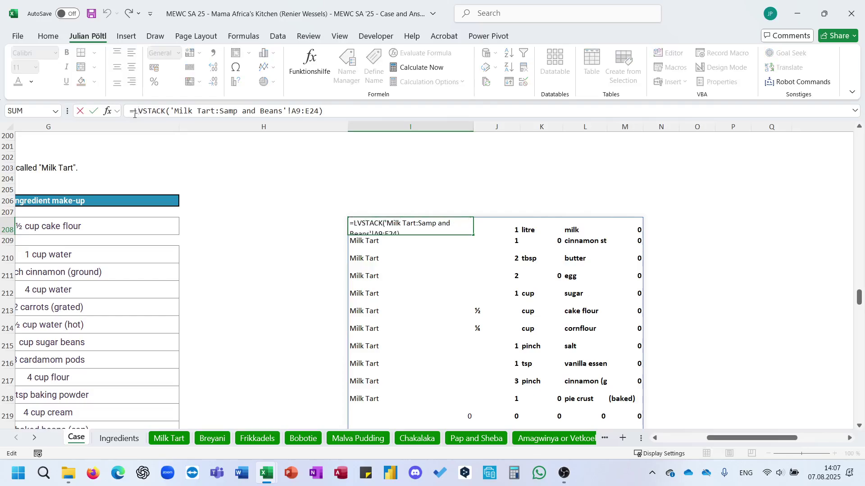
# - Wrap the VSTACK formula in I208 in a LET that names it V and returns IF(V="";"";V)
pyautogui.write('et(V;')
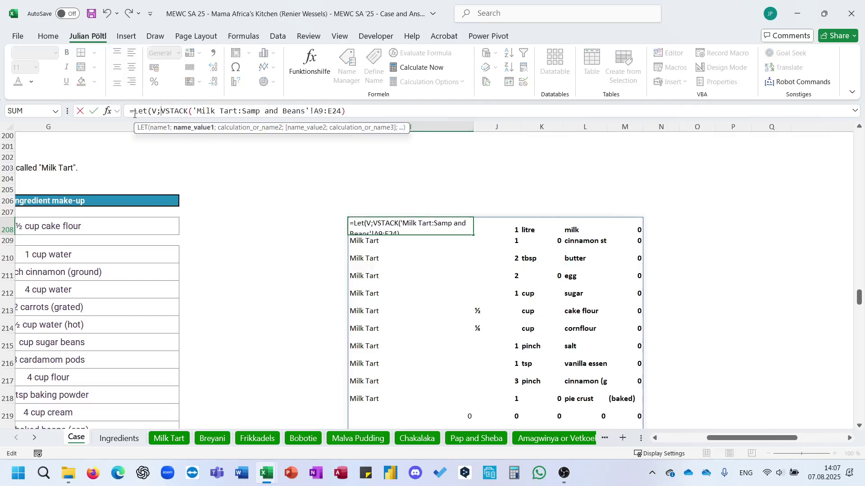
pyautogui.write(';if')
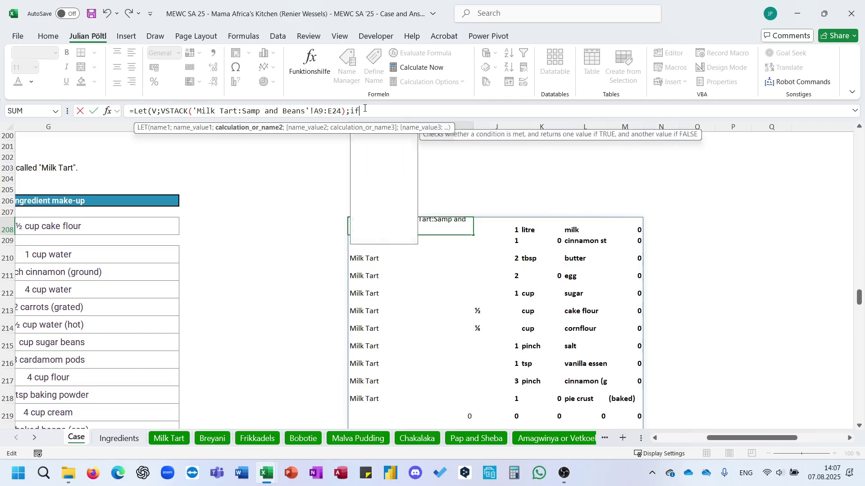
pyautogui.write('(V=')
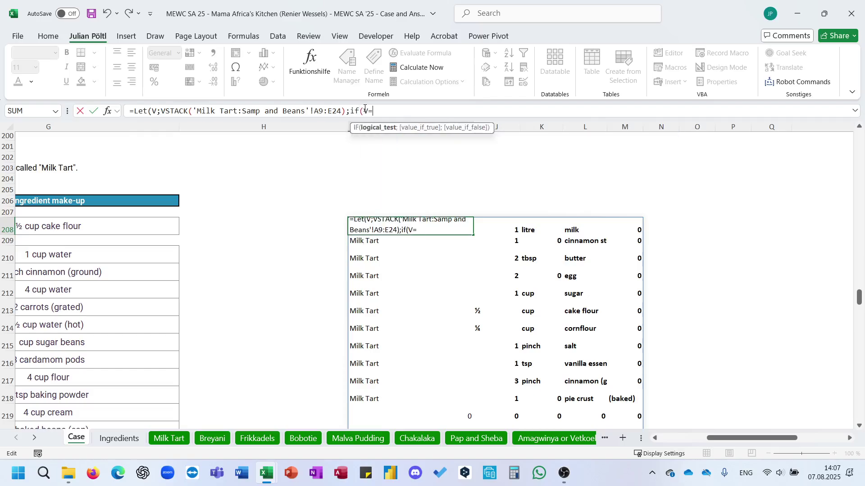
pyautogui.write('"";"";V))')
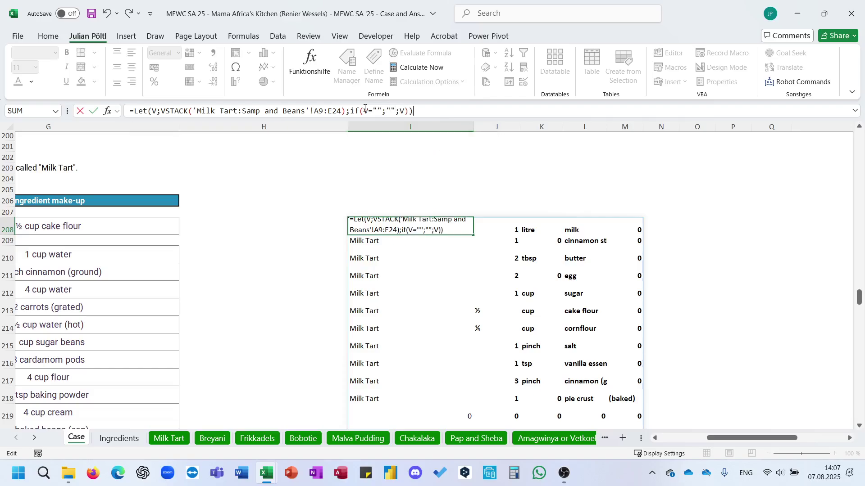
pyautogui.press('Return')
pyautogui.press('Up')
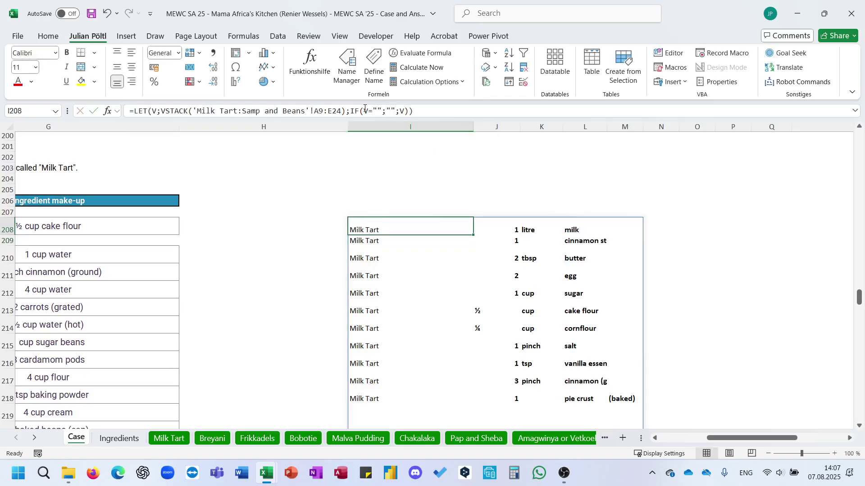
# - Try reducing the E210 formula to only the nested XLOOKUP that joins columns J to M
pyautogui.hscroll(-8, 264, 220)
pyautogui.click(233, 254)
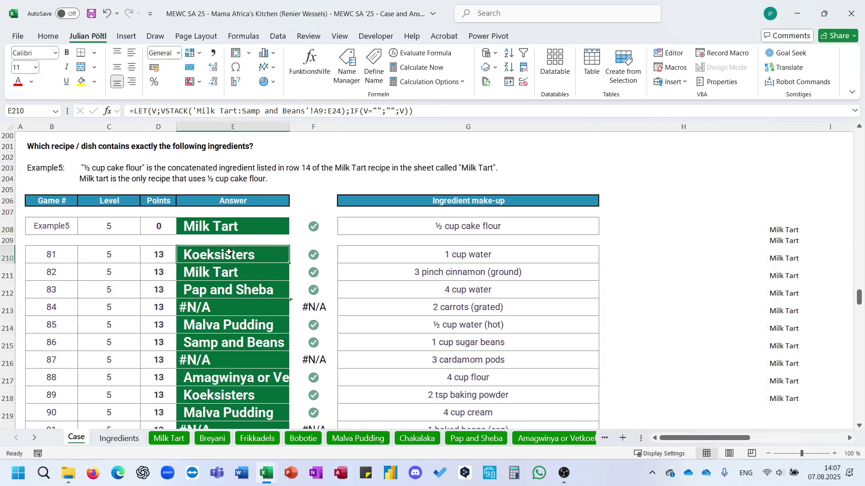
pyautogui.click(339, 111)
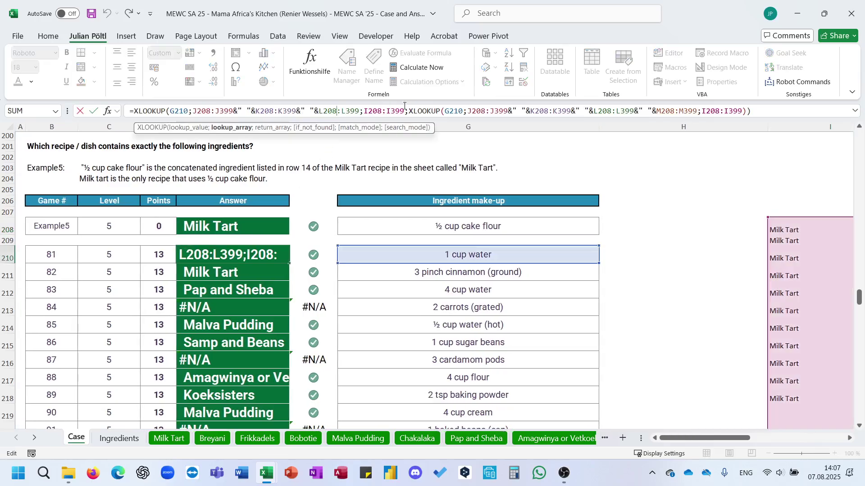
pyautogui.moveTo(409, 110); pyautogui.dragTo(121, 118)
pyautogui.press('Delete')
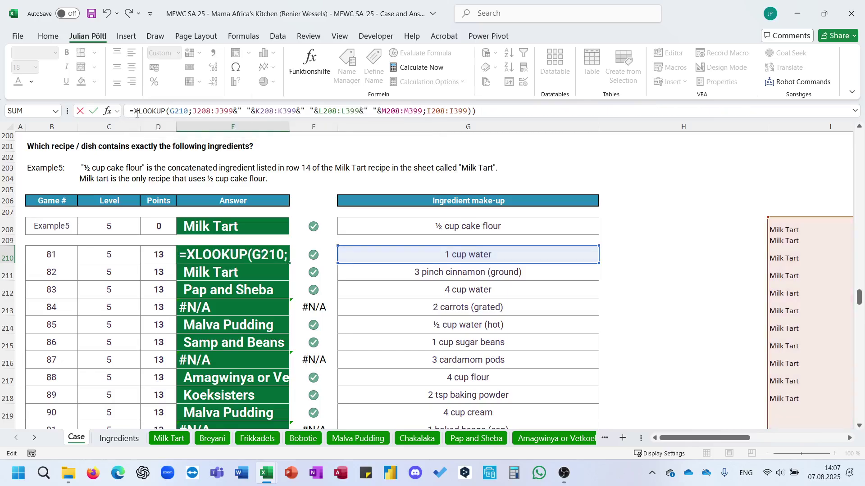
# - Try wrapping E210's joined J208:M399 lookup array in SUBSTITUTE, replacing double spaces with a single space and returning I208:I399
pyautogui.click(193, 112)
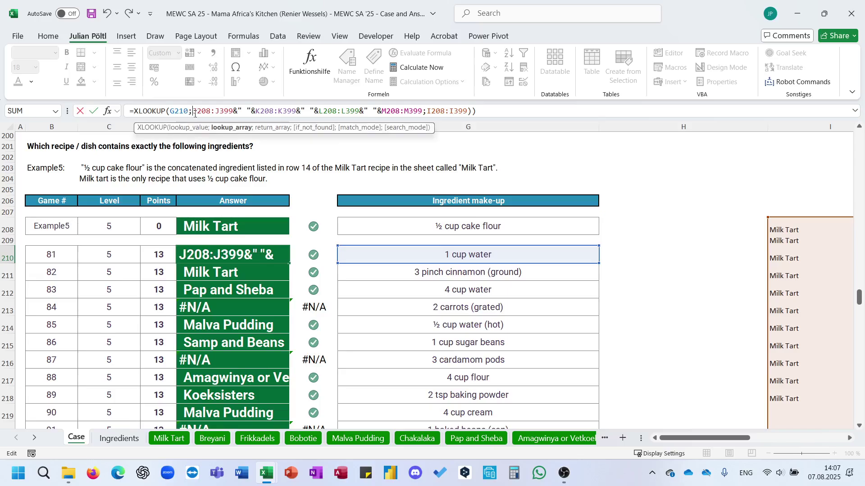
pyautogui.write('SUBSTITUTE(')
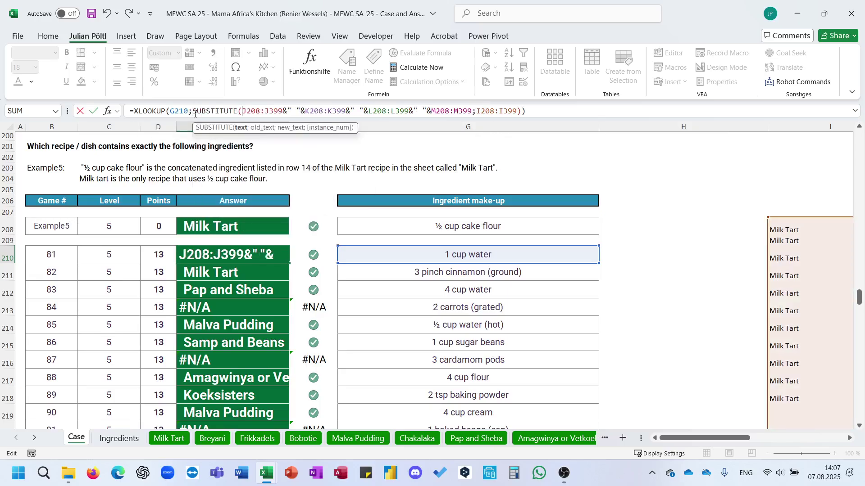
pyautogui.click(471, 112)
pyautogui.write(';')
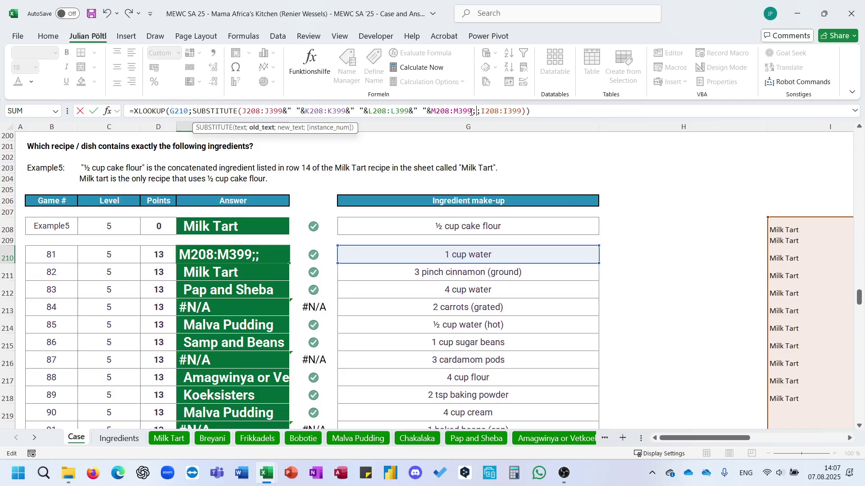
pyautogui.write('" ";""')
pyautogui.press('BackSpace')
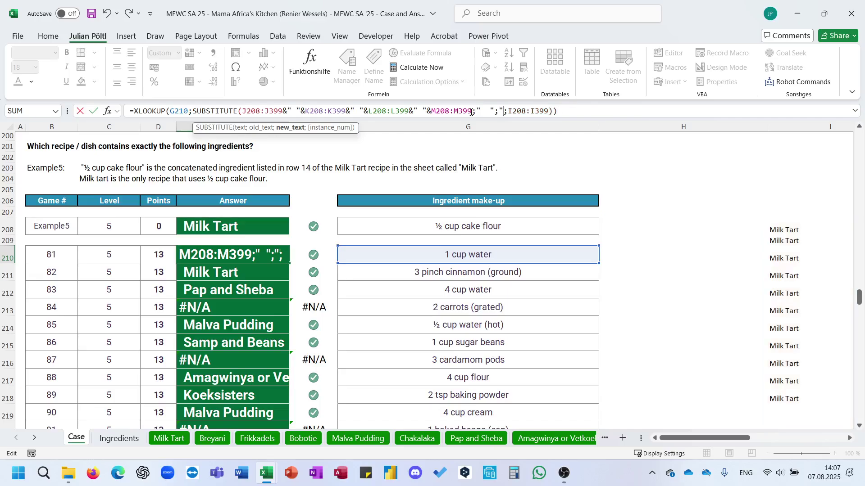
pyautogui.write('")')
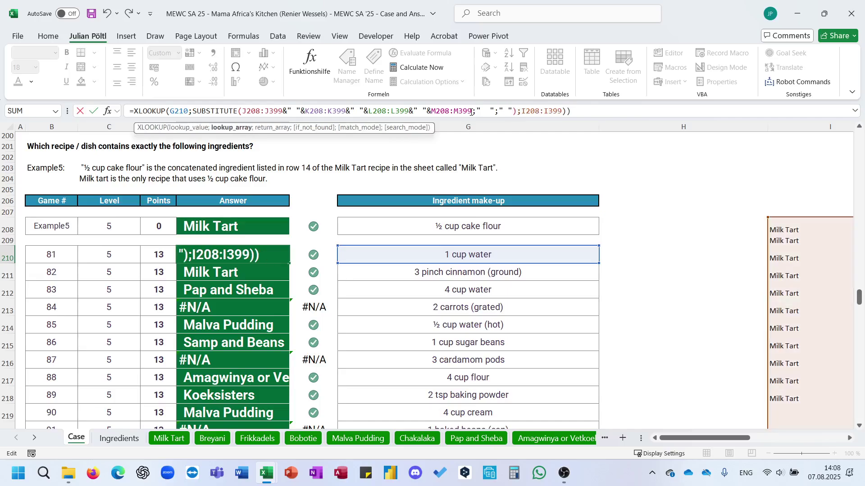
pyautogui.press('BackSpace')
pyautogui.press('Return')
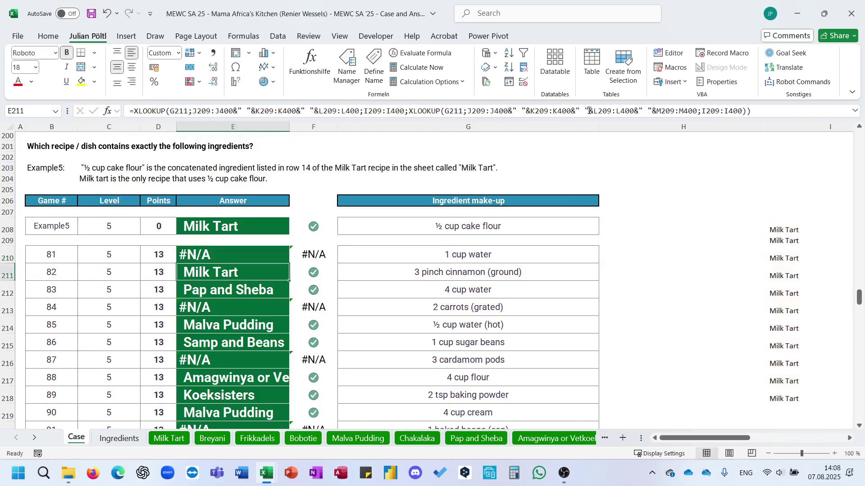
# - Try filling the SUBSTITUTE lookup formula down the Level 5 answers through row 229 and check the results
pyautogui.doubleClick(289, 264)
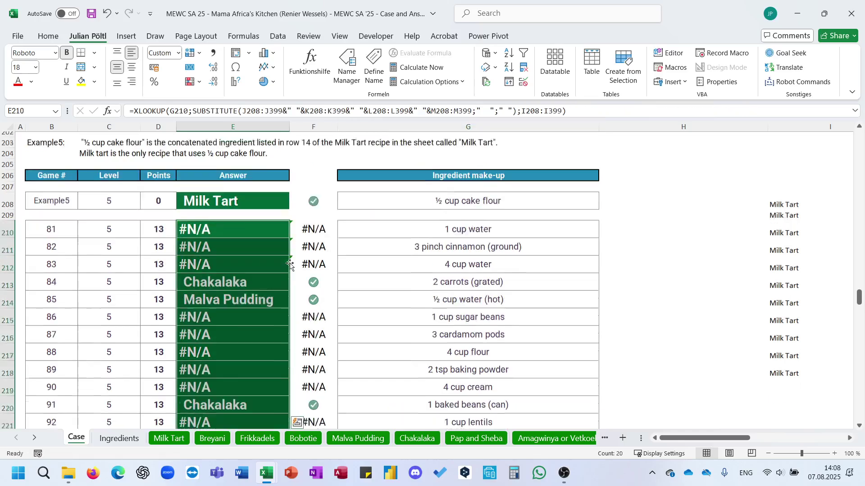
pyautogui.scroll(-3, 290, 265)
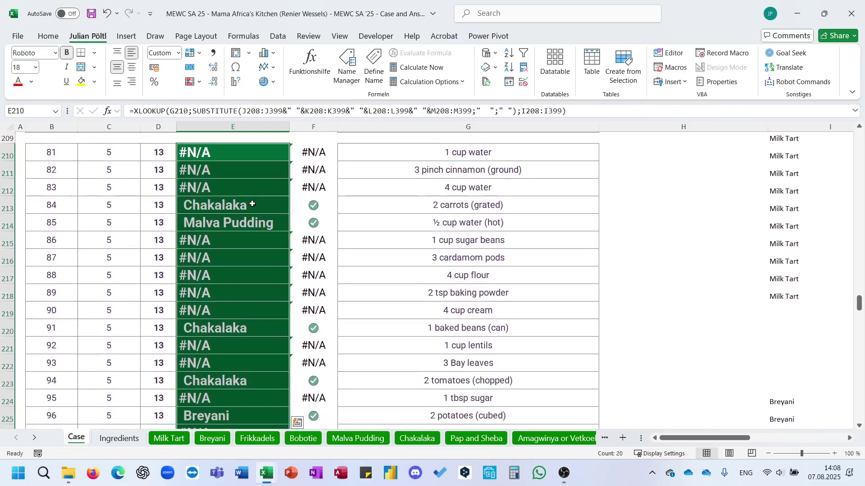
pyautogui.scroll(-2, 247, 195)
pyautogui.scroll(2, 247, 194)
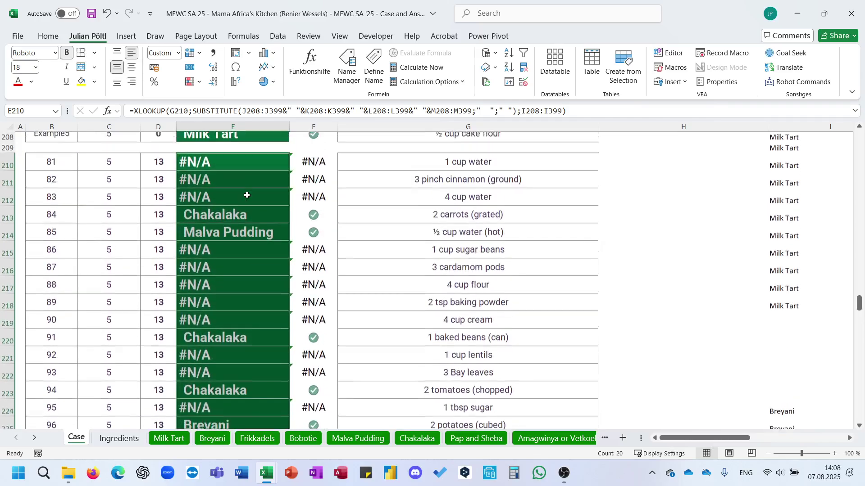
# - Examine the SUBSTITUTE arguments in E210's formula and the recipe ranges it references in columns I to M
pyautogui.click(225, 186)
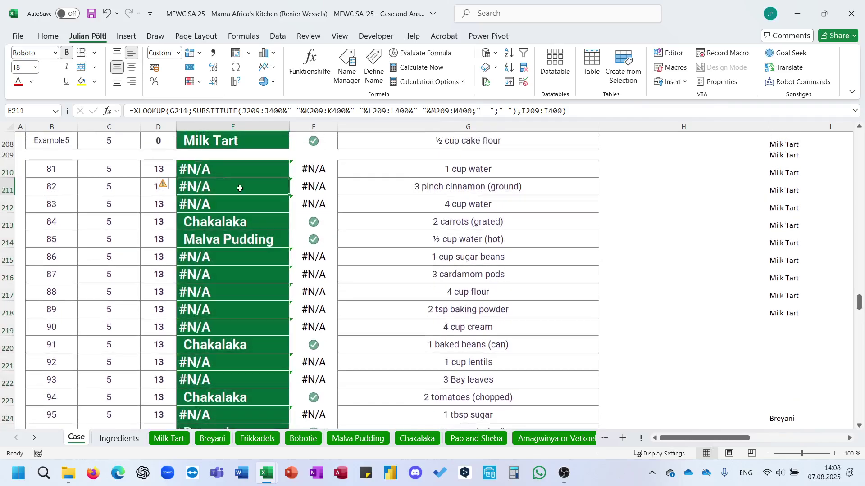
pyautogui.scroll(2, 283, 203)
pyautogui.hscroll(2, 378, 223)
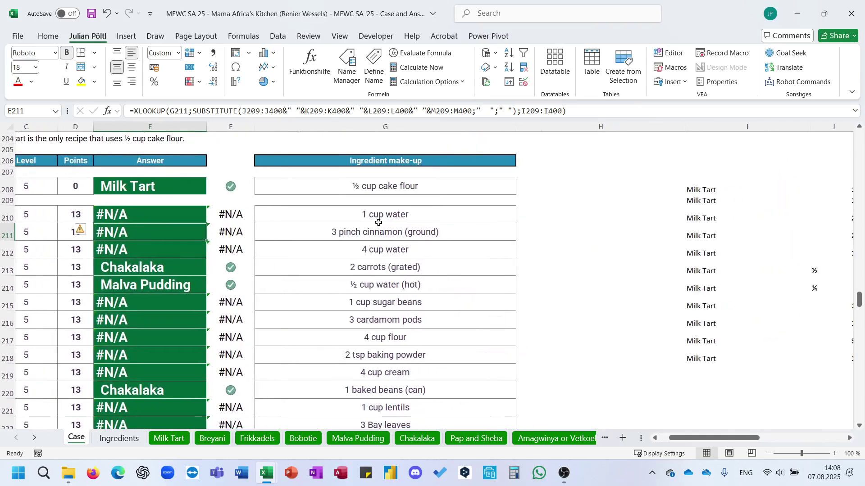
pyautogui.click(199, 216)
pyautogui.click(332, 112)
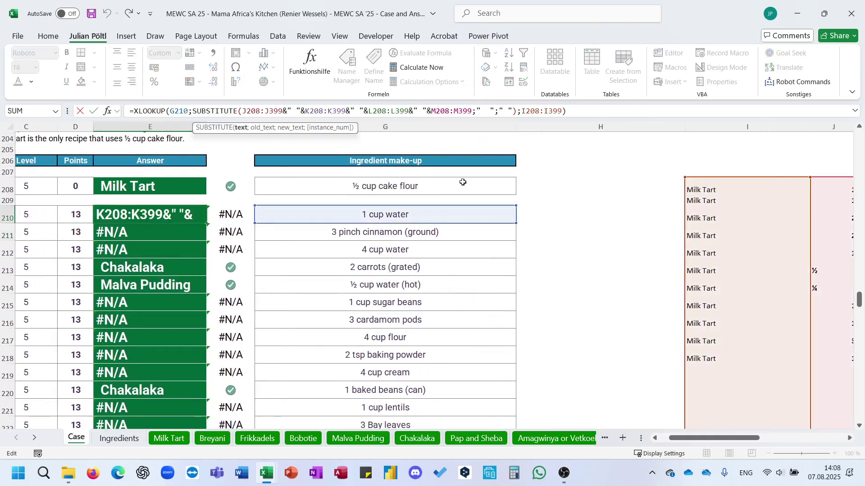
pyautogui.hscroll(3, 463, 182)
pyautogui.scroll(-5, 462, 182)
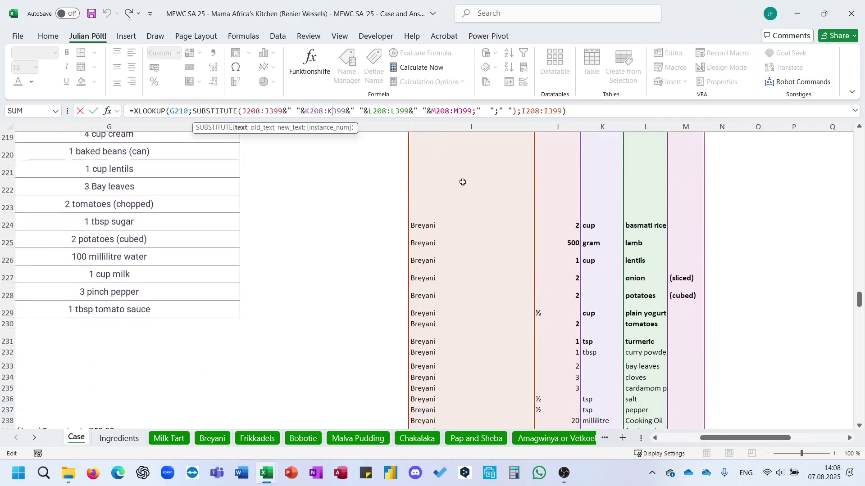
pyautogui.scroll(-5, 462, 183)
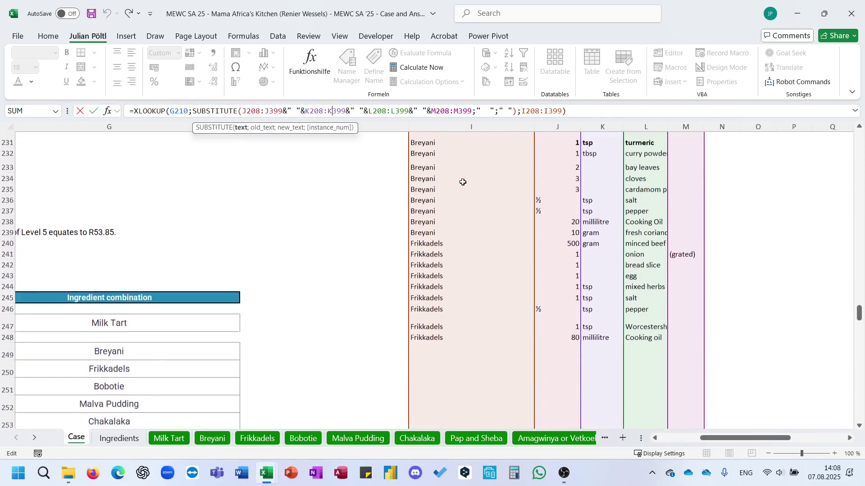
pyautogui.scroll(-6, 463, 183)
pyautogui.scroll(3, 463, 182)
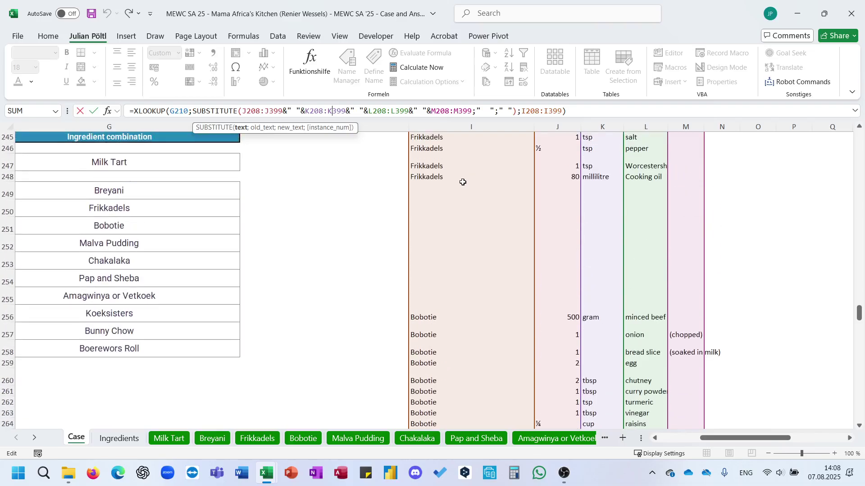
pyautogui.scroll(8, 552, 315)
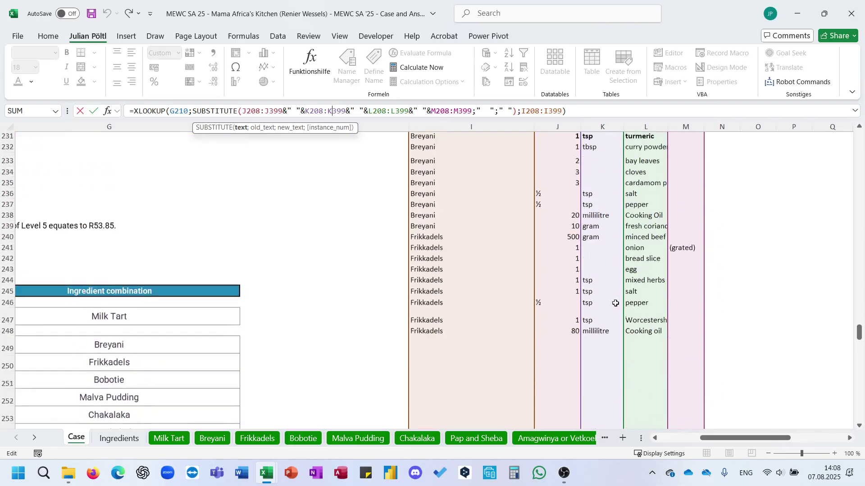
pyautogui.scroll(10, 712, 394)
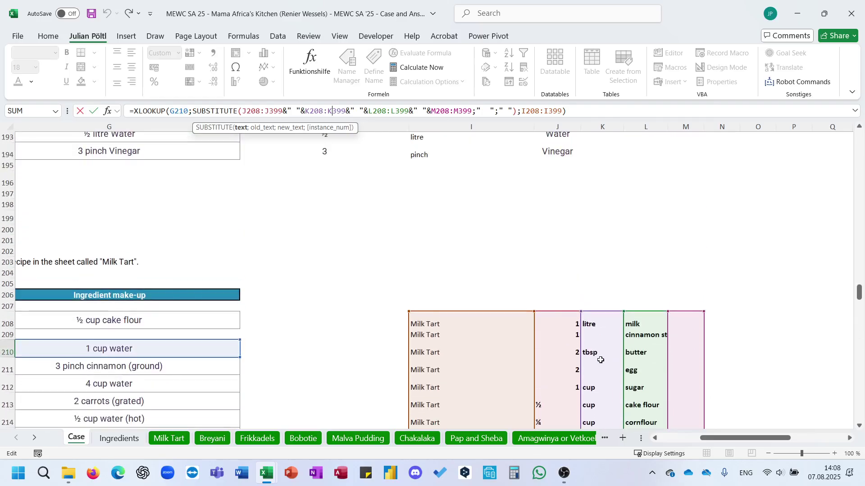
pyautogui.hscroll(-3, 601, 361)
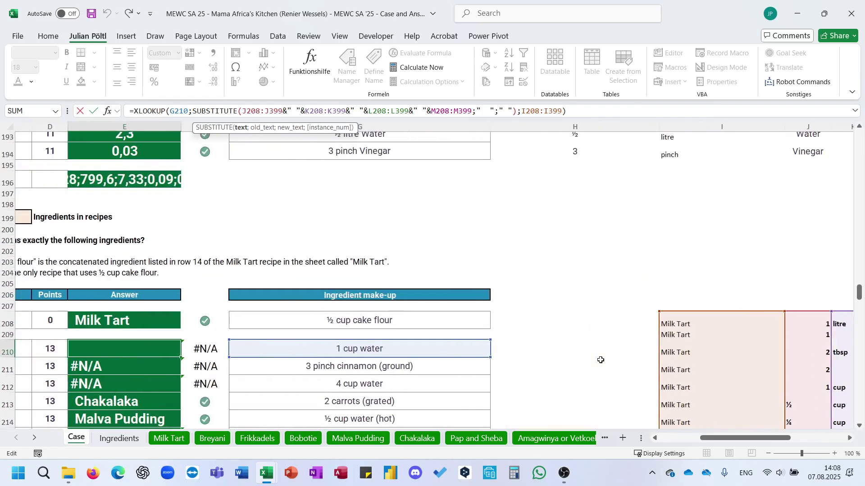
pyautogui.click(491, 114)
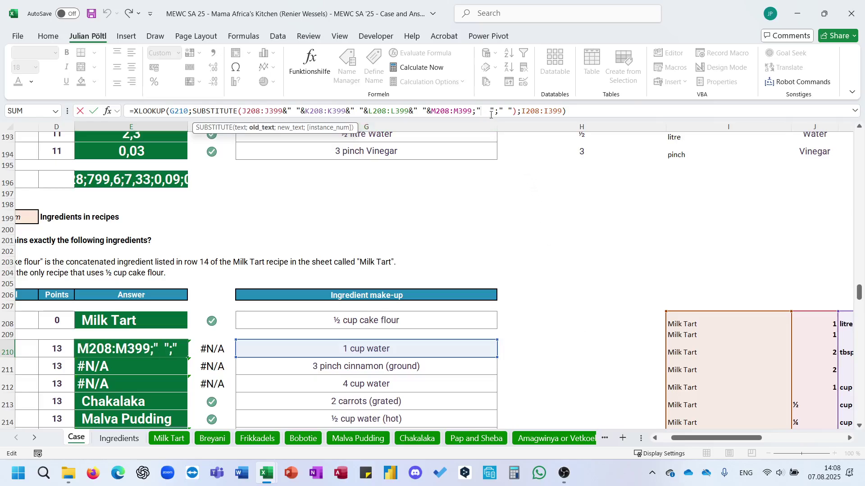
pyautogui.press('Right')
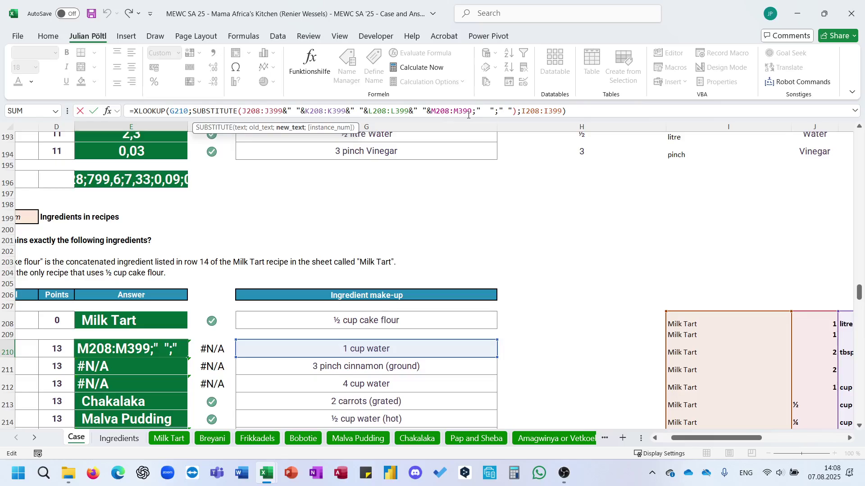
pyautogui.hotkey('ctrl', 'Return')
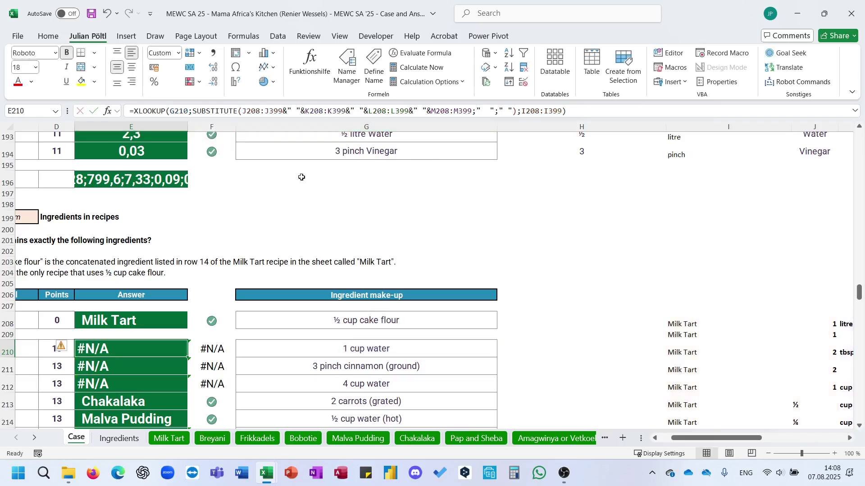
# - Undo the SUBSTITUTE formula changes in the Level 5 answers and review the ranges used by E210's nested XLOOKUP formula
pyautogui.hotkey('ctrl', 'z')
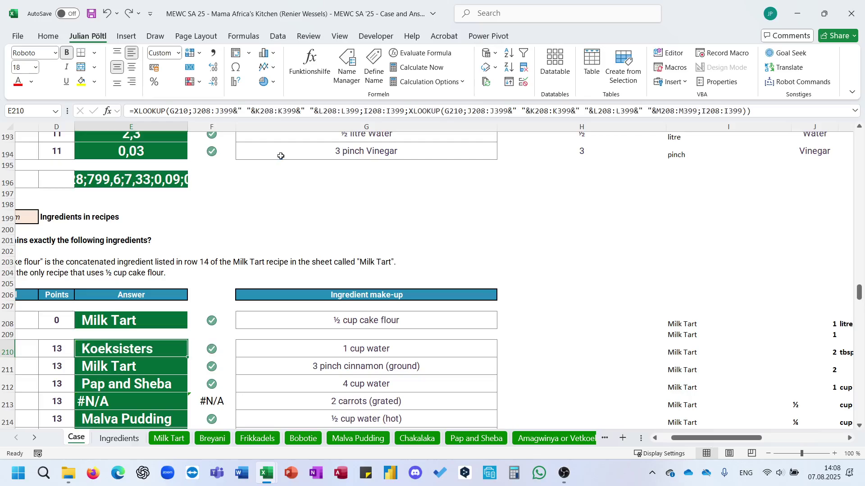
pyautogui.click(288, 111)
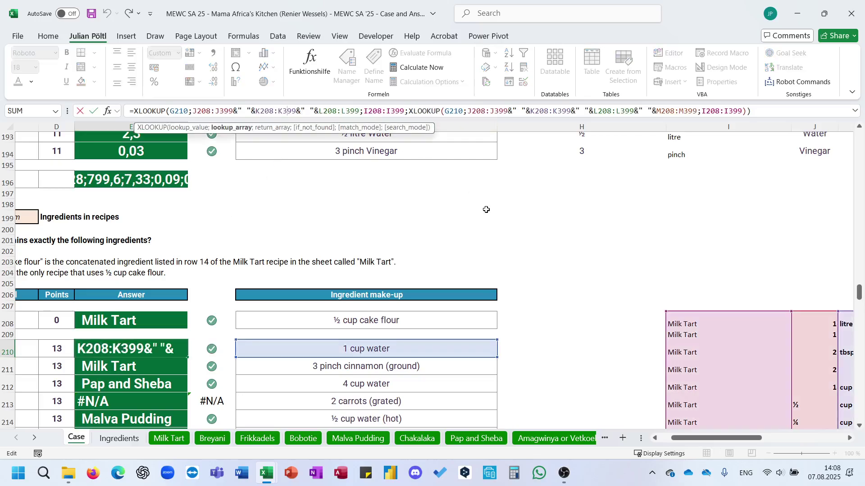
pyautogui.hscroll(5, 486, 209)
pyautogui.scroll(-2, 459, 231)
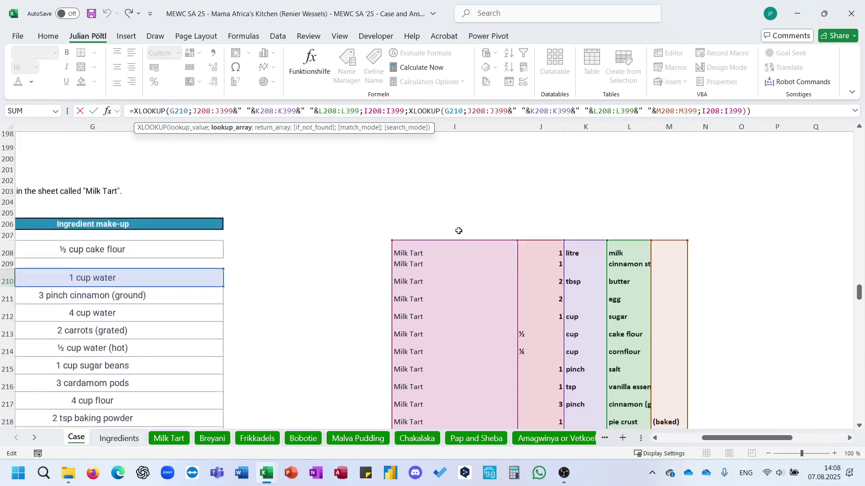
pyautogui.scroll(-1, 458, 230)
pyautogui.scroll(1, 459, 230)
pyautogui.hscroll(-5, 458, 231)
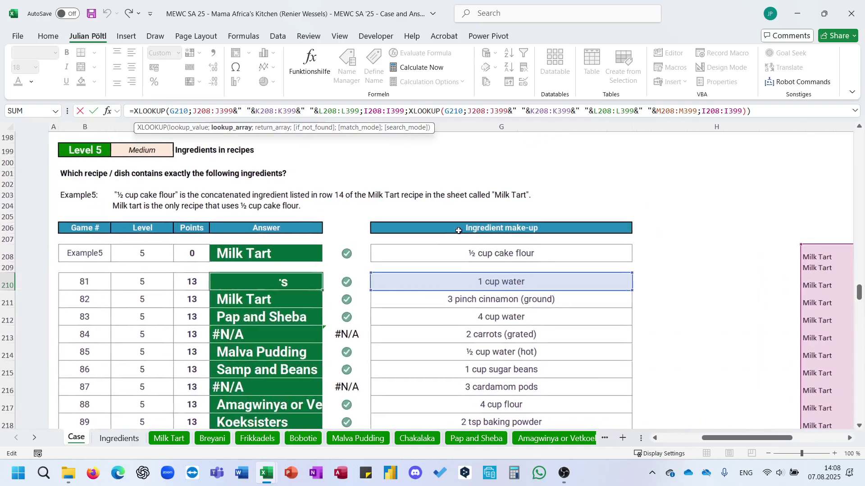
pyautogui.press('Escape')
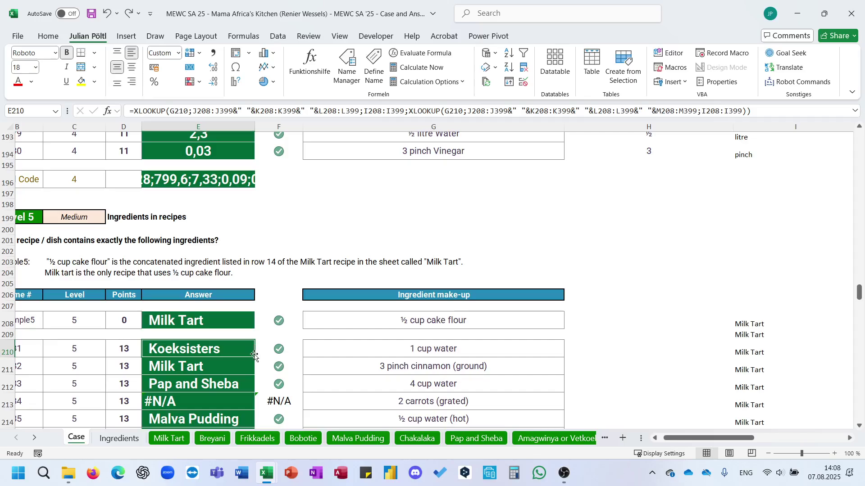
# - Wrap the joined J211:M402 lookup array of E213's fallback XLOOKUP in SUBSTITUTE, replacing double spaces with a single space
pyautogui.hotkey('ctrl', 'shift', 'Down')
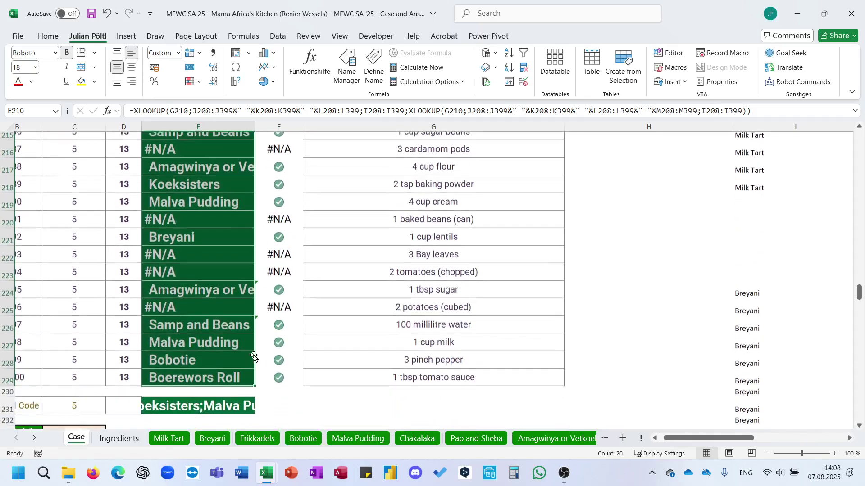
pyautogui.scroll(4, 254, 357)
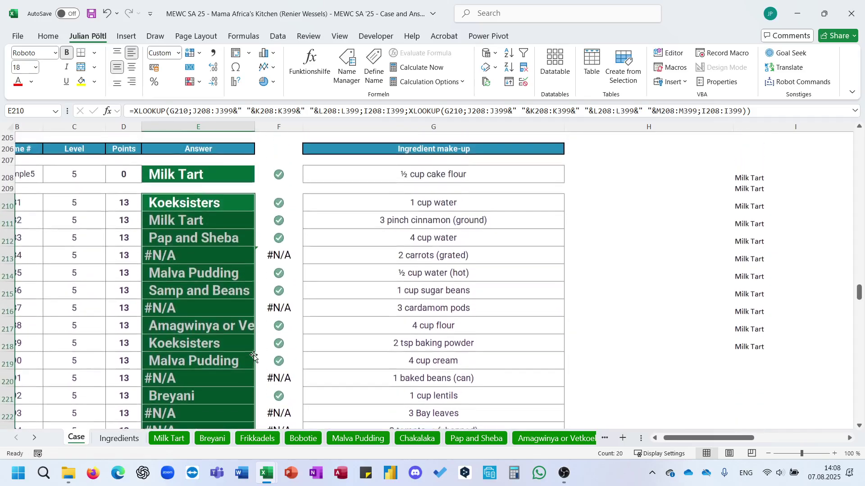
pyautogui.click(380, 254)
pyautogui.hscroll(1, 535, 268)
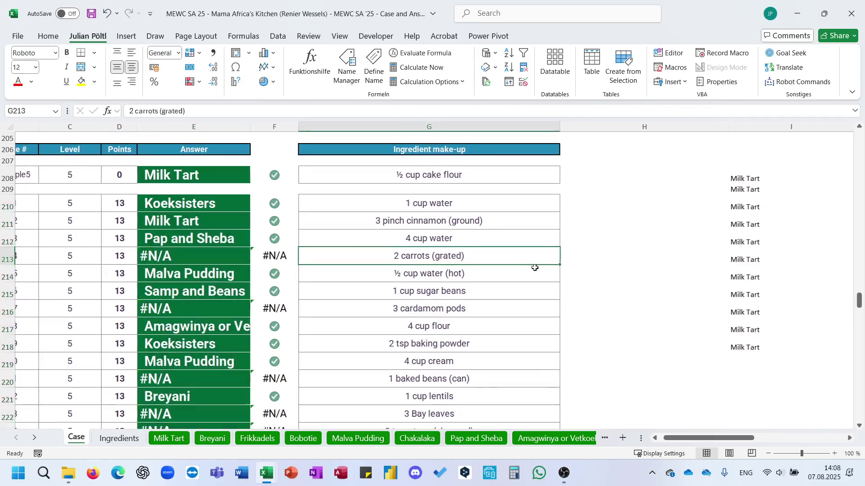
pyautogui.press('Left')
pyautogui.press('Left')
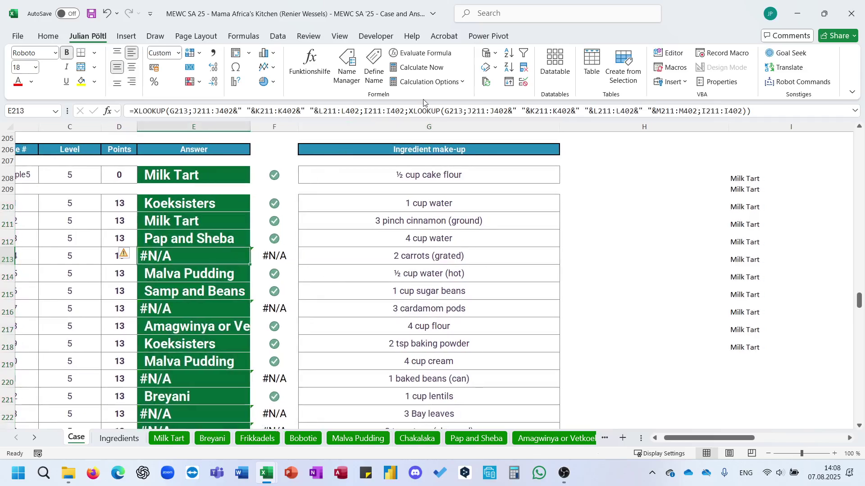
pyautogui.click(433, 110)
pyautogui.click(469, 111)
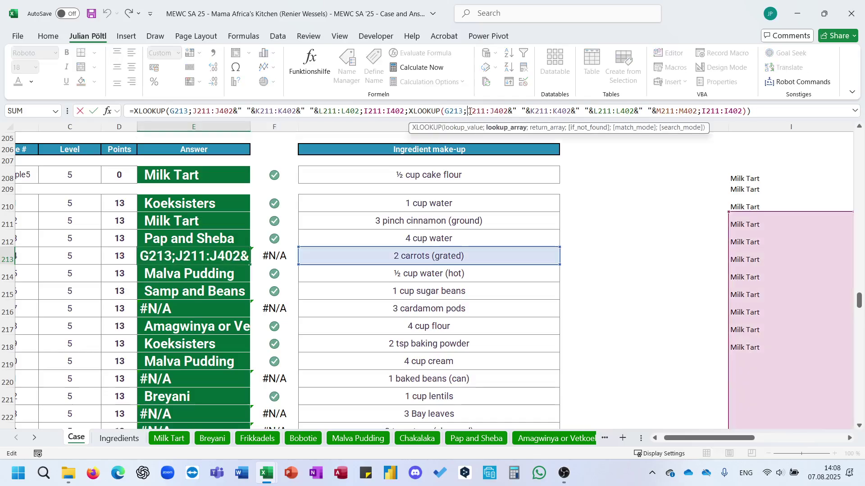
pyautogui.write('SUBSTITUTE(')
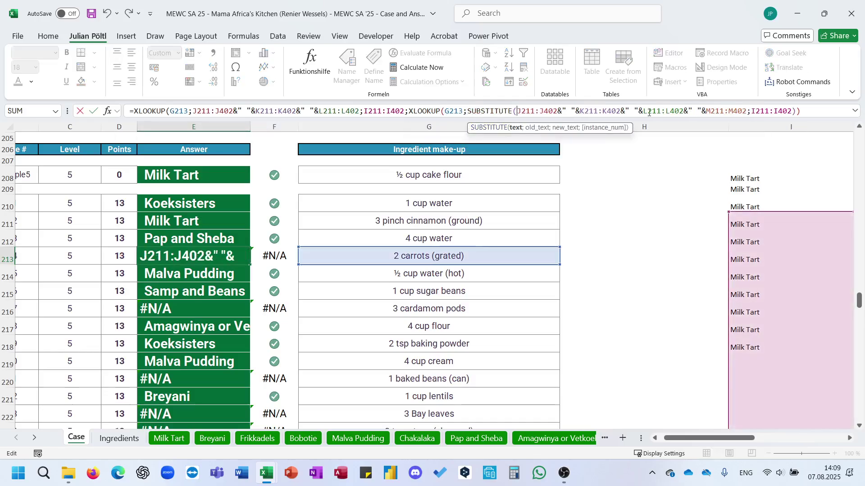
pyautogui.click(748, 111)
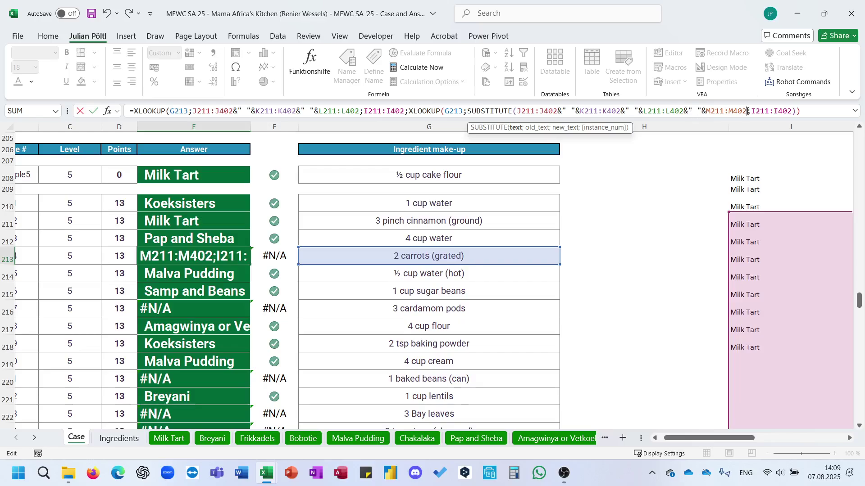
pyautogui.write(';"  ";" "')
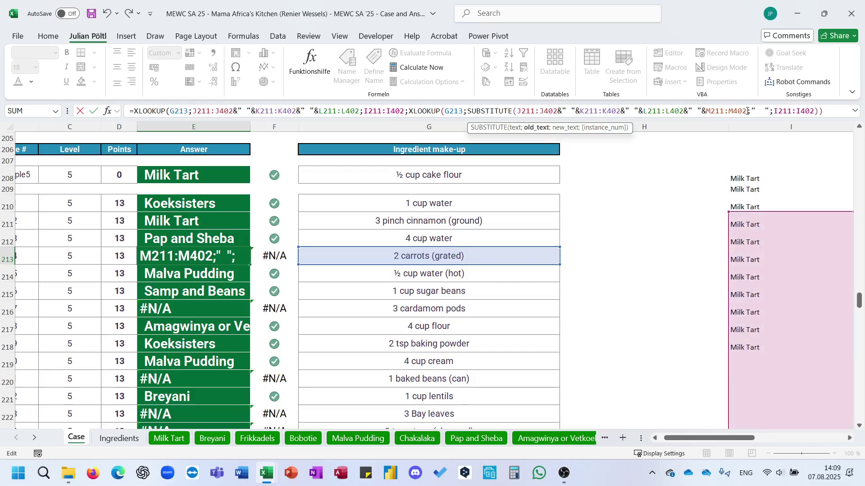
pyautogui.write(');')
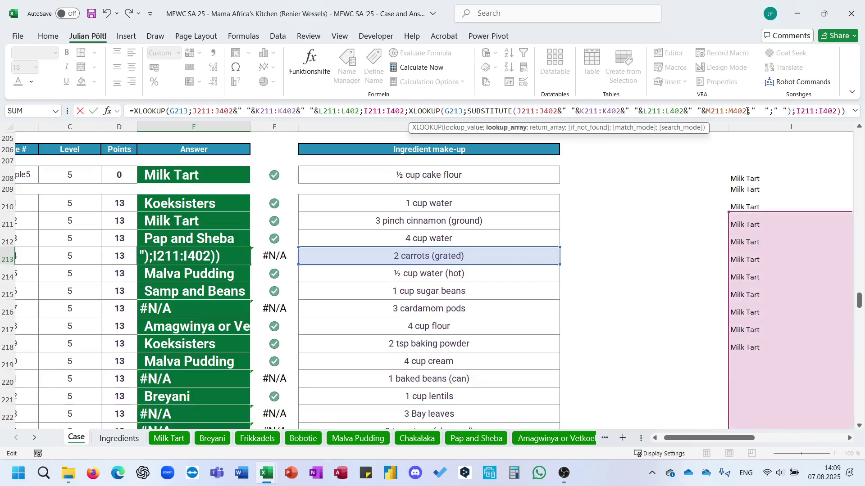
pyautogui.press('Return')
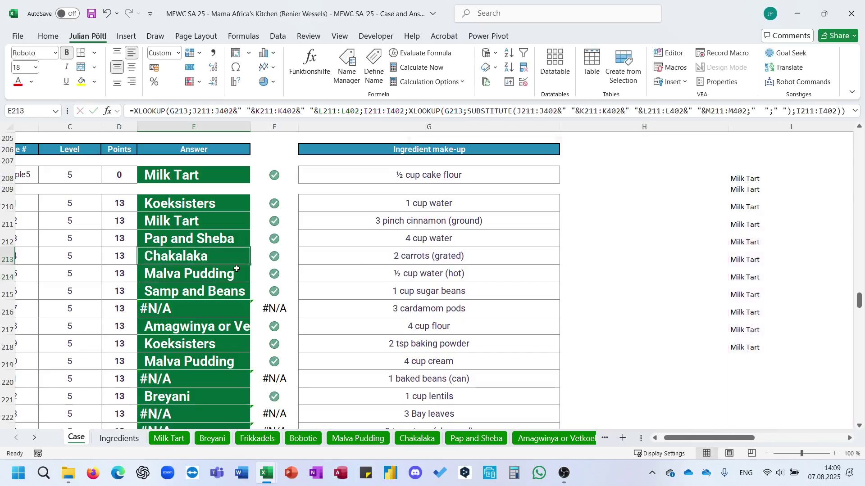
# - Fill E213's SUBSTITUTE lookup formula down the Level 5 answers through row 229
pyautogui.doubleClick(249, 265)
pyautogui.scroll(-4, 242, 295)
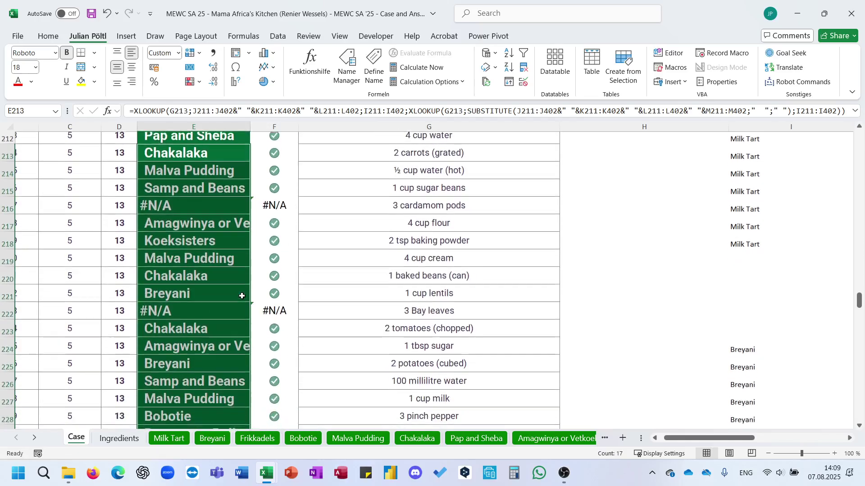
pyautogui.scroll(2, 388, 244)
# - Search the stacked recipes' ingredient column L208:L399 for "carda", looking in values instead of formulas
pyautogui.click(389, 244)
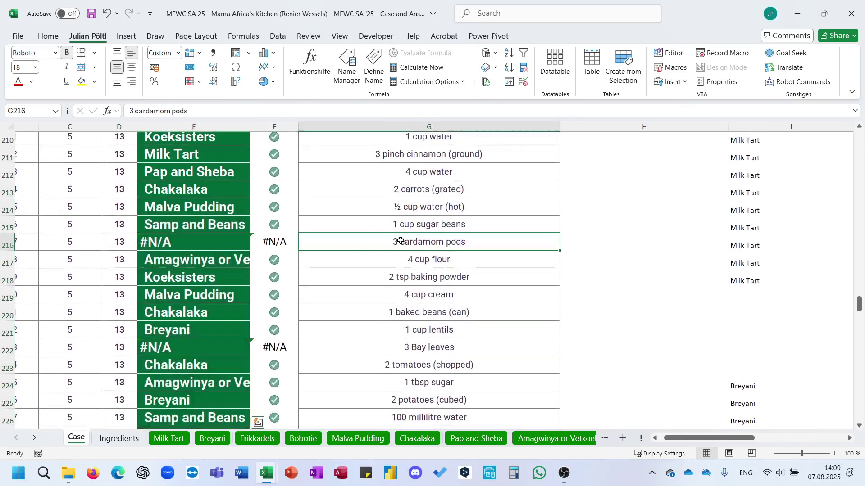
pyautogui.hscroll(6, 376, 246)
pyautogui.scroll(3, 376, 246)
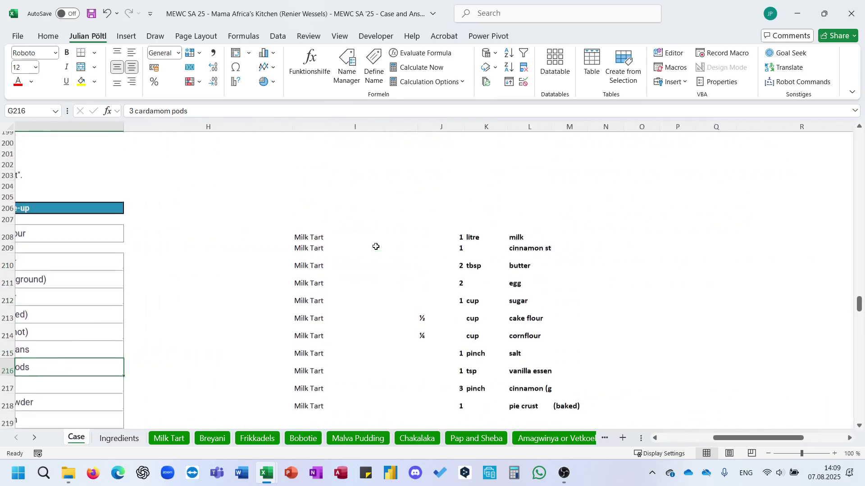
pyautogui.click(515, 229)
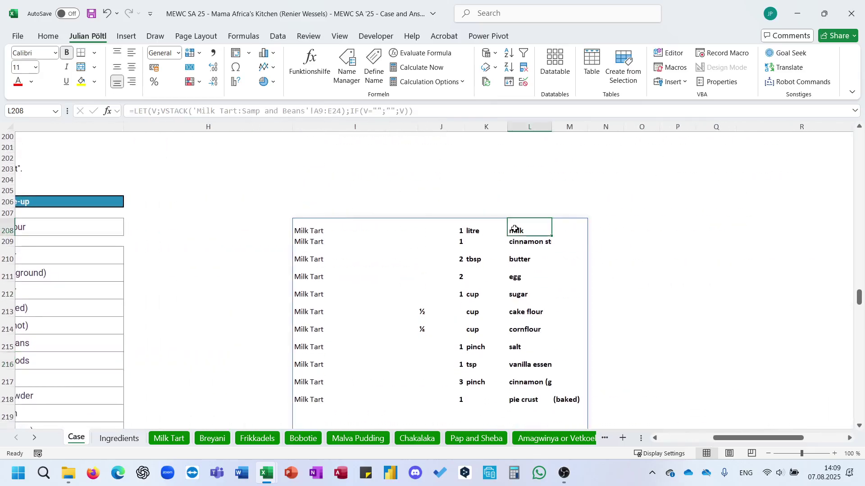
pyautogui.hotkey('ctrl', 'shift', 'Down')
pyautogui.hotkey('ctrl', 'f')
pyautogui.write('carda')
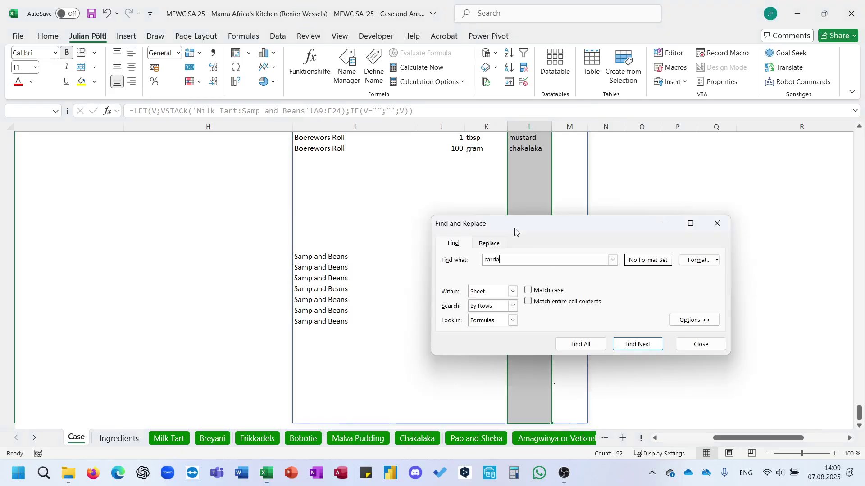
pyautogui.press('Return')
pyautogui.press('Return')
pyautogui.click(513, 320)
pyautogui.click(487, 338)
pyautogui.press('Return')
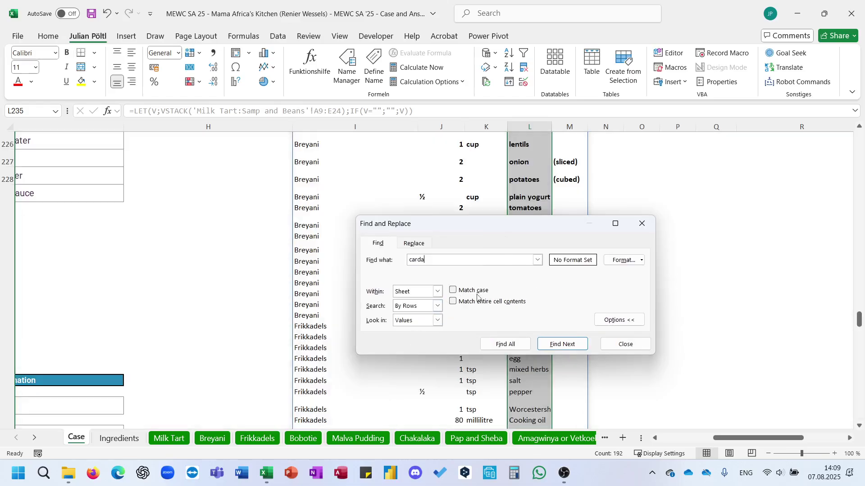
pyautogui.click(521, 344)
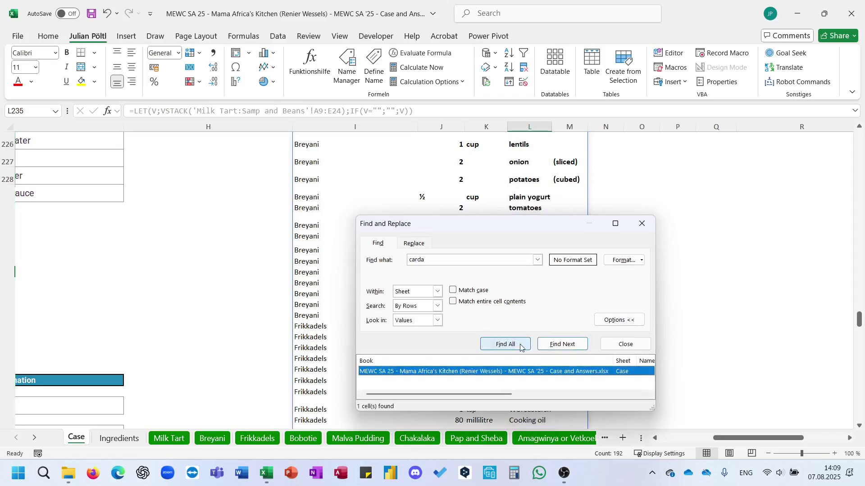
pyautogui.press('Escape')
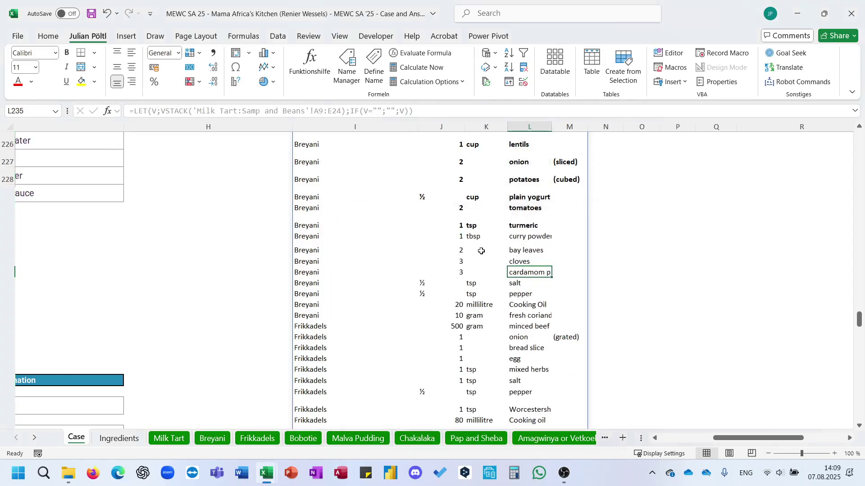
# - Copy the recipe name Breyani from I235 into answer cell E216 for 3 cardamom pods
pyautogui.click(320, 272)
pyautogui.hotkey('ctrl', 'c')
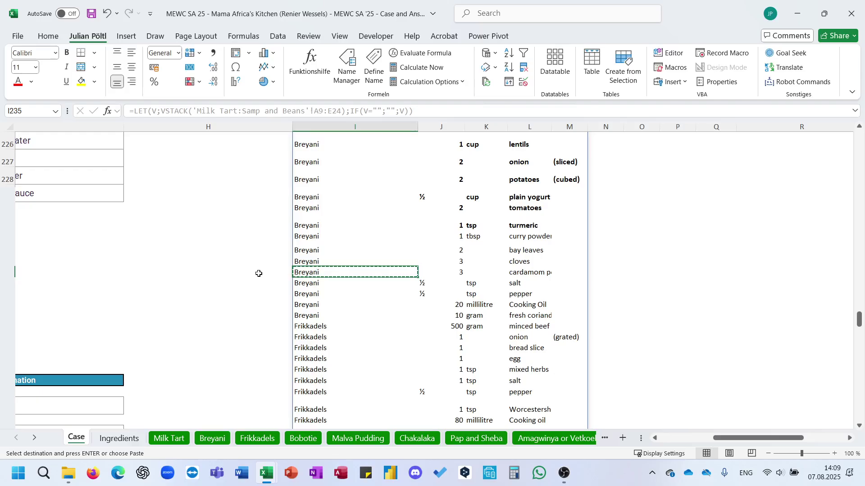
pyautogui.hscroll(-8, 257, 274)
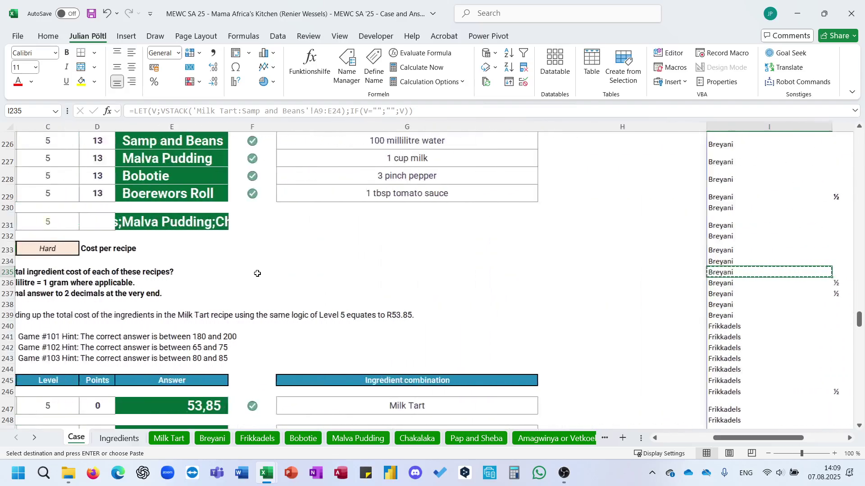
pyautogui.scroll(5, 257, 274)
pyautogui.hscroll(1, 252, 257)
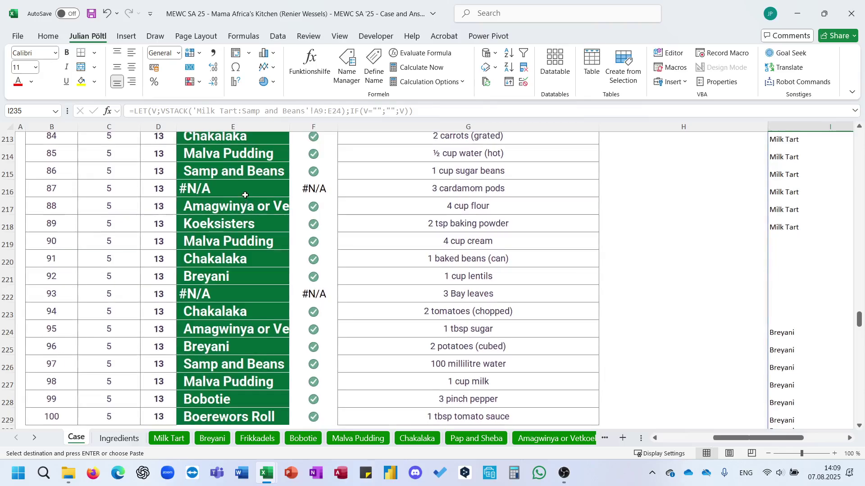
pyautogui.click(244, 191)
pyautogui.press('Return')
# - Search the stacked recipes' ingredient column for "leave" and go on to the match for 3 Bay leaves
pyautogui.click(505, 290)
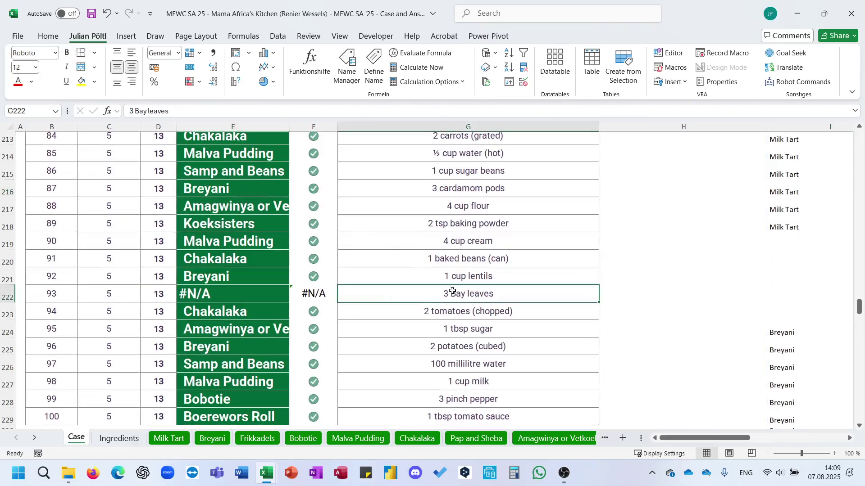
pyautogui.hscroll(5, 503, 288)
pyautogui.hscroll(1, 504, 288)
pyautogui.click(571, 293)
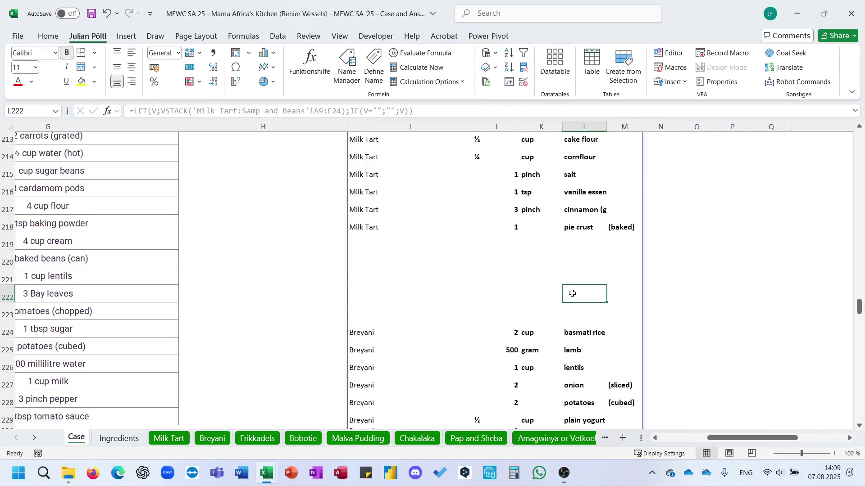
pyautogui.hotkey('ctrl', 'Down')
pyautogui.hotkey('ctrl', 'Up')
pyautogui.hotkey('ctrl', 'shift', 'Down')
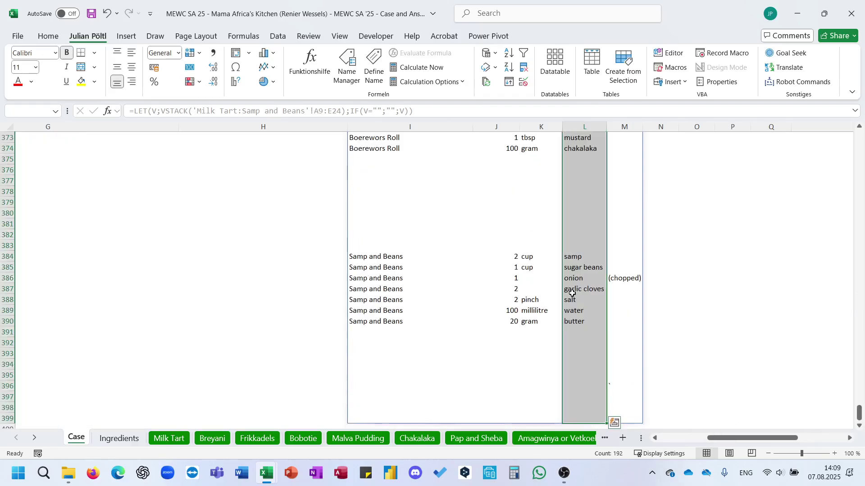
pyautogui.hotkey('ctrl', 'f')
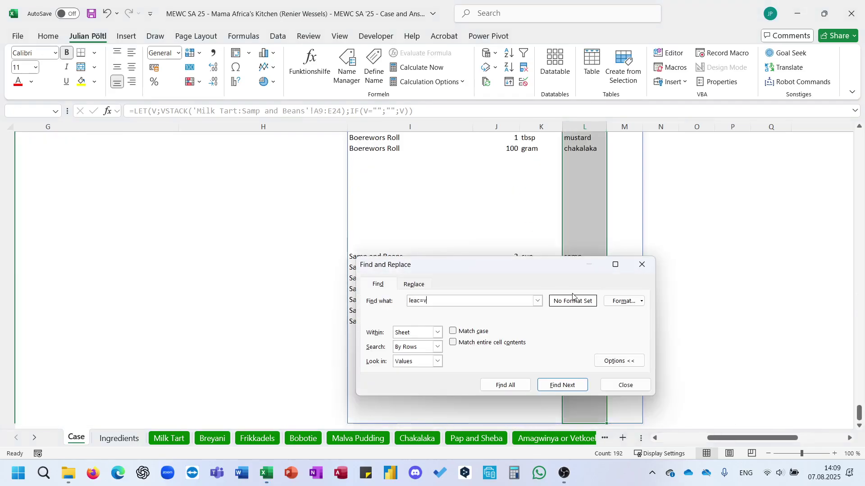
pyautogui.write('leave')
pyautogui.press('Return')
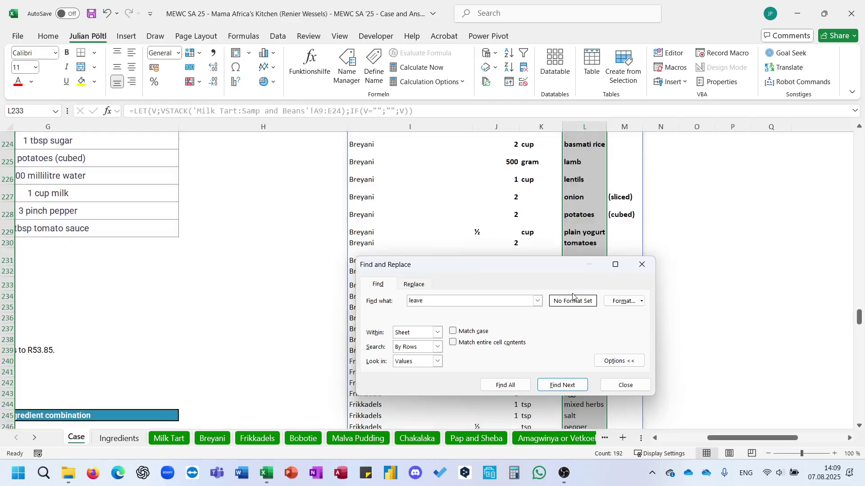
pyautogui.press('Escape')
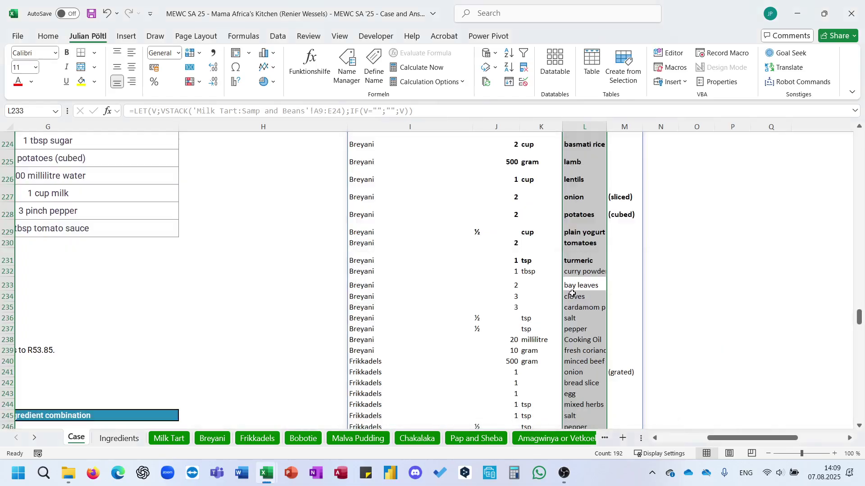
pyautogui.hotkey('ctrl', 'f')
pyautogui.press('Escape')
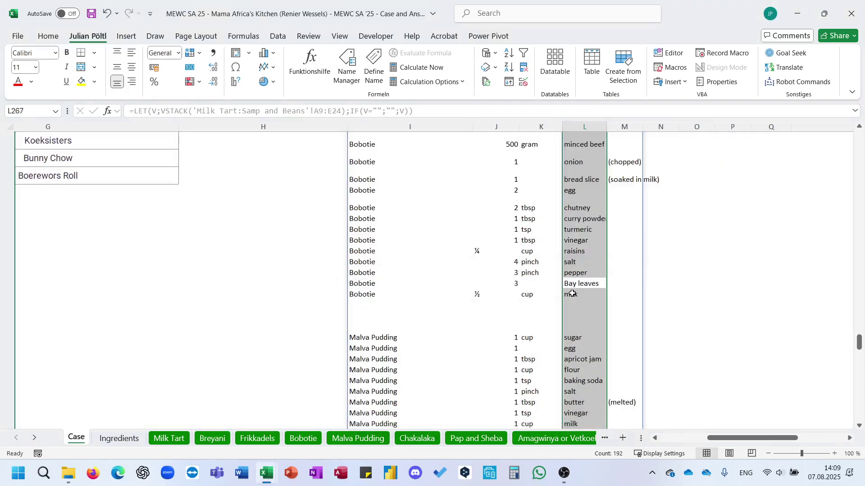
# - Copy the recipe name Bobotie from I267 into answer cell E222 for 3 Bay leaves
pyautogui.click(367, 284)
pyautogui.hotkey('ctrl', 'c')
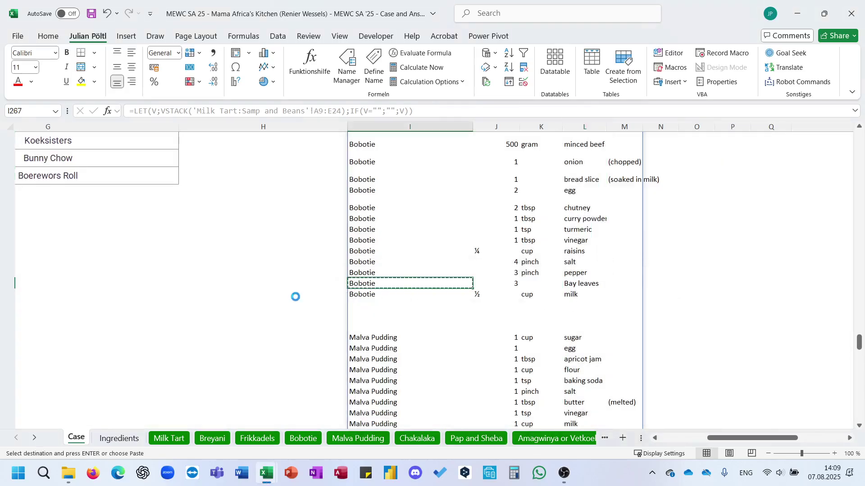
pyautogui.hscroll(-5, 295, 295)
pyautogui.scroll(2, 296, 297)
pyautogui.scroll(20, 295, 296)
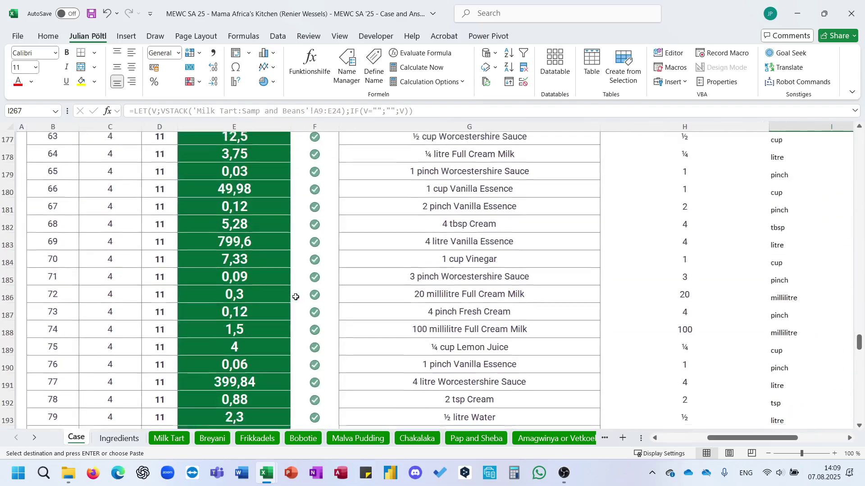
pyautogui.scroll(-8, 295, 297)
pyautogui.scroll(-3, 295, 297)
pyautogui.click(240, 378)
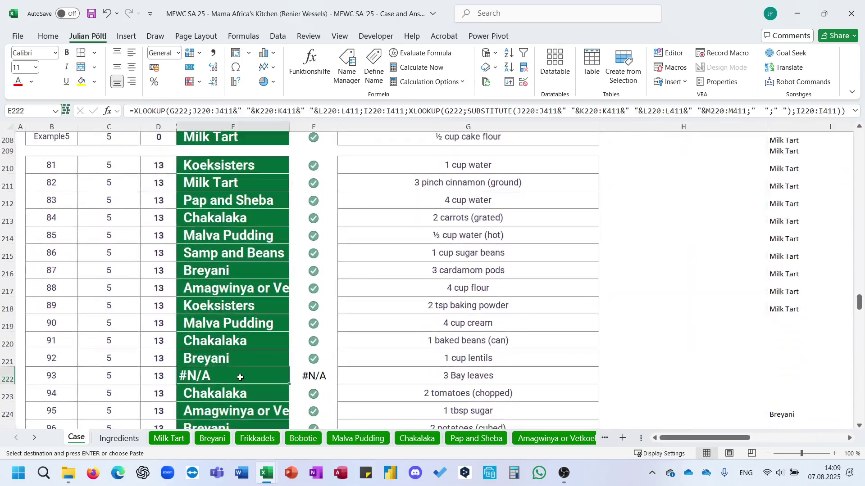
pyautogui.hotkey('ctrl', 'v')
# - Examine the instructions, example, hints and answer table of the Cost per recipe level
pyautogui.scroll(-6, 240, 377)
pyautogui.scroll(-8, 240, 378)
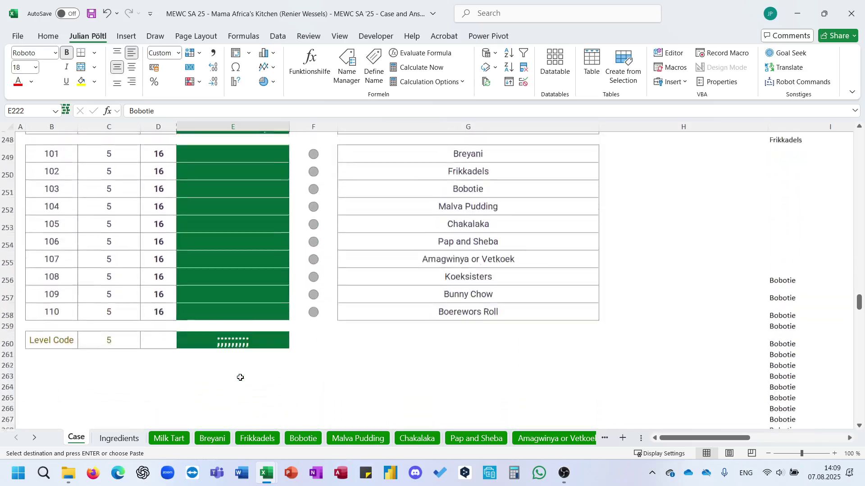
pyautogui.scroll(4, 240, 378)
pyautogui.scroll(1, 240, 377)
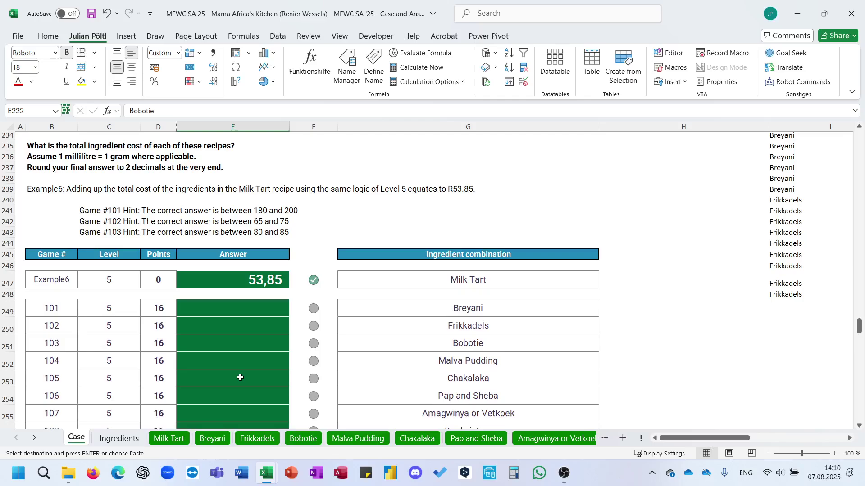
pyautogui.click(42, 157)
pyautogui.click(44, 168)
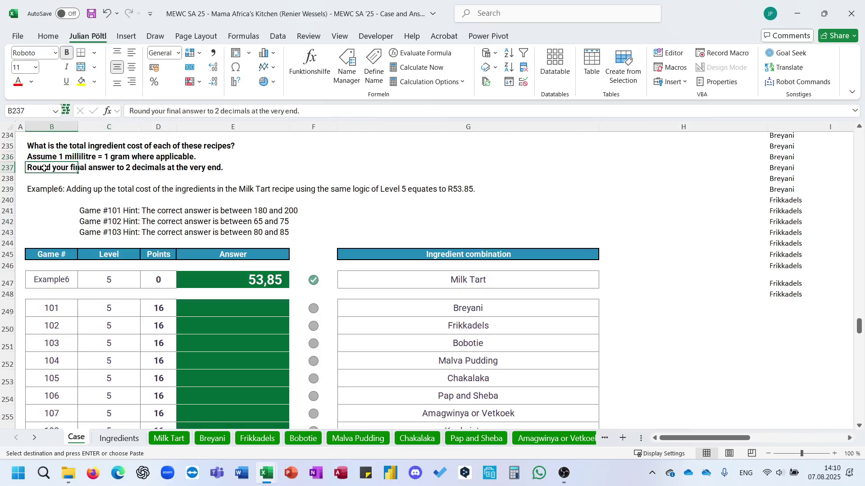
pyautogui.scroll(3, 254, 193)
pyautogui.scroll(-4, 315, 226)
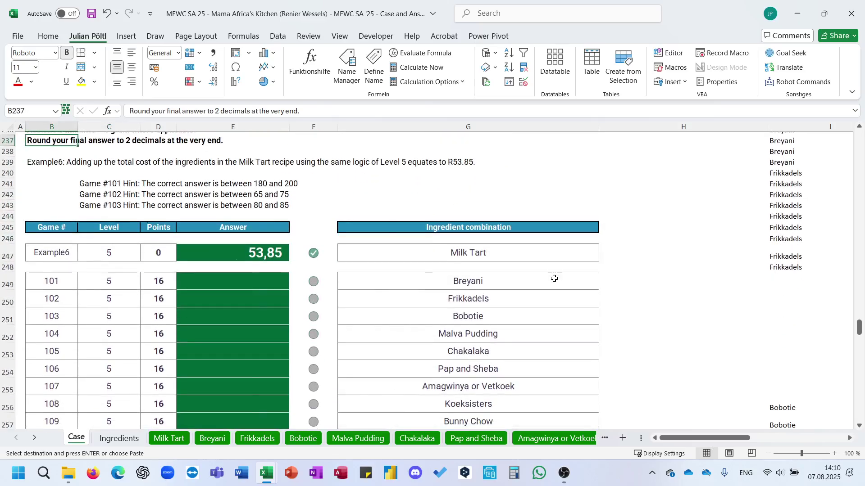
pyautogui.hscroll(2, 521, 286)
pyautogui.click(521, 285)
pyautogui.press('Escape')
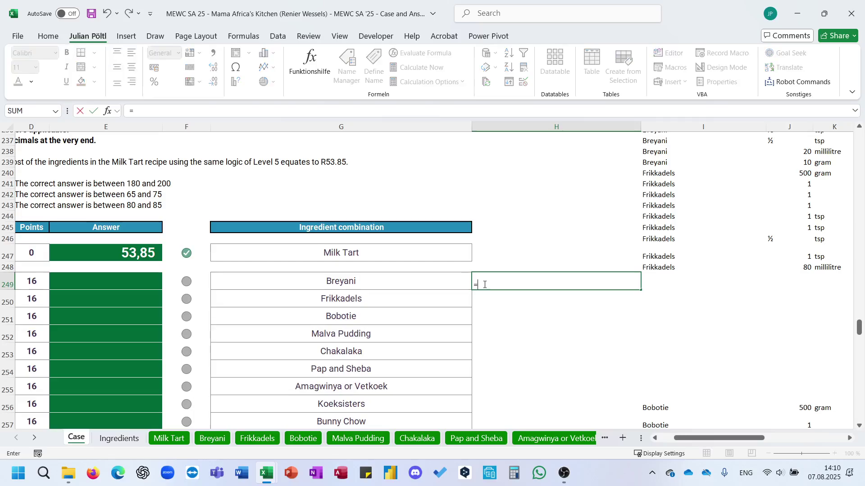
# - Move the stacked recipe formula from I208 to N208 to free the space beside the Level 6 answer table
pyautogui.click(659, 266)
pyautogui.hotkey('ctrl', 'Up')
pyautogui.hscroll(3, 670, 265)
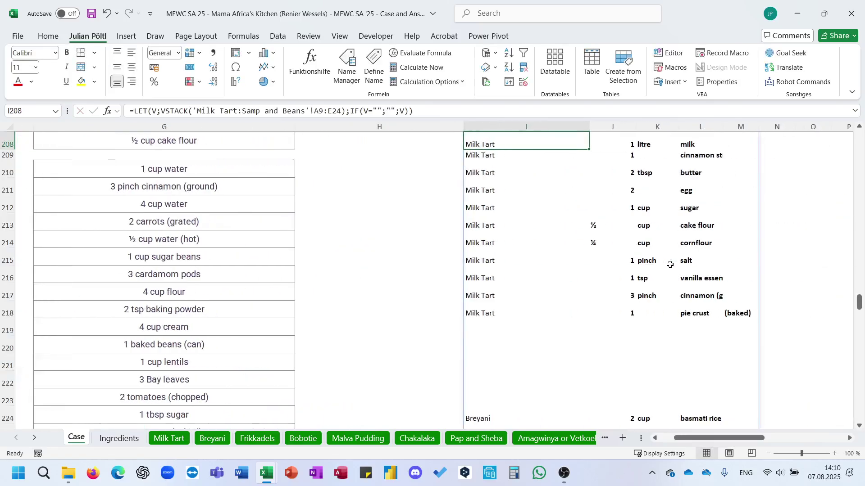
pyautogui.scroll(7, 670, 265)
pyautogui.scroll(-3, 670, 264)
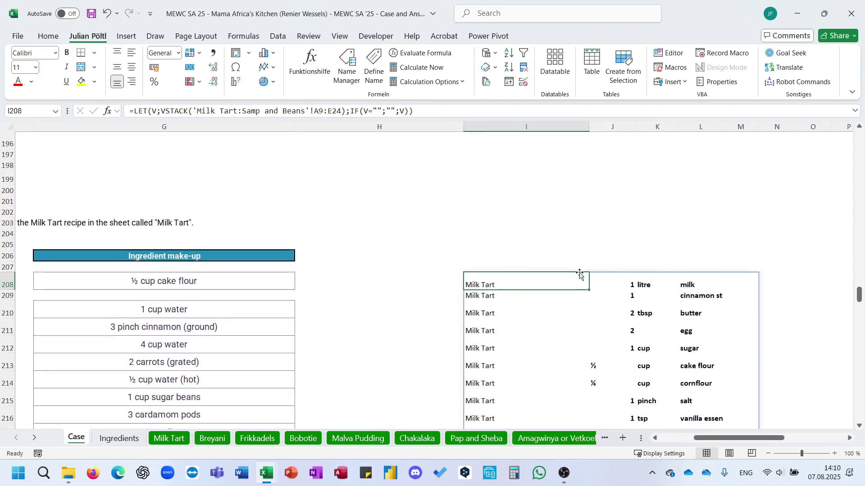
pyautogui.moveTo(580, 274); pyautogui.dragTo(796, 279)
pyautogui.scroll(-10, 569, 293)
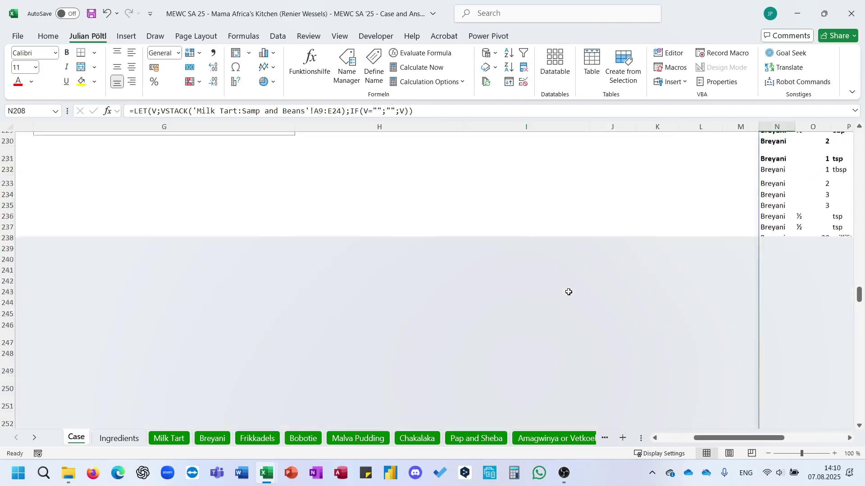
pyautogui.scroll(-8, 569, 293)
pyautogui.scroll(6, 569, 292)
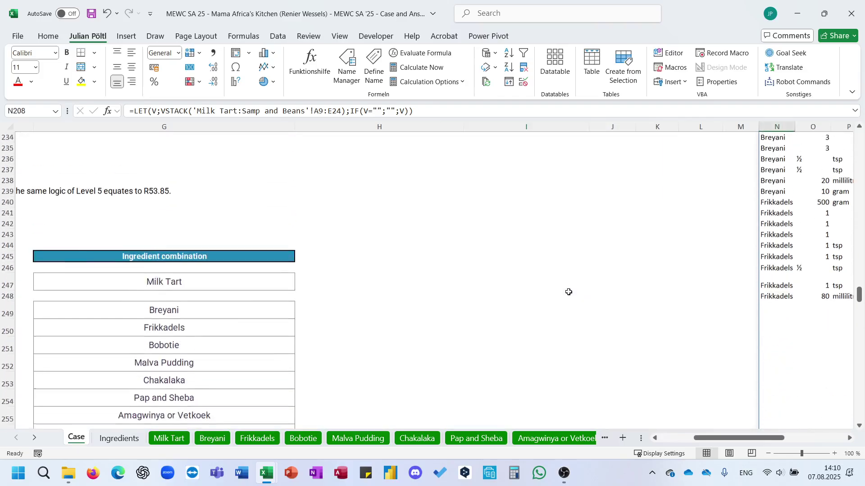
# - Begin a FILTER formula in H247 beside the Milk Tart example
pyautogui.click(309, 280)
pyautogui.write('=FI')
pyautogui.press('Tab')
pyautogui.press('BackSpace')
pyautogui.press('BackSpace')
pyautogui.press('BackSpace')
pyautogui.press('BackSpace')
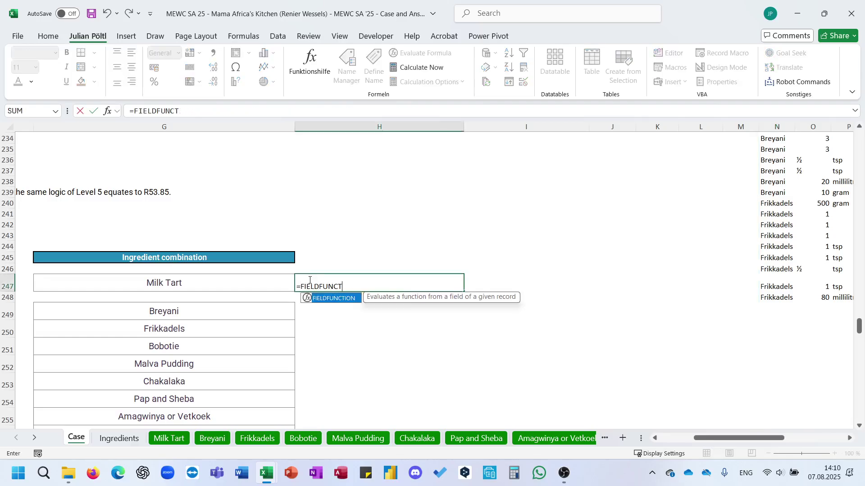
pyautogui.press('BackSpace')
pyautogui.press('BackSpace')
pyautogui.press('BackSpace')
pyautogui.press('BackSpace')
pyautogui.press('BackSpace')
pyautogui.press('BackSpace')
pyautogui.press('BackSpace')
pyautogui.press('BackSpace')
pyautogui.press('BackSpace')
pyautogui.write('IL')
pyautogui.press('Tab')
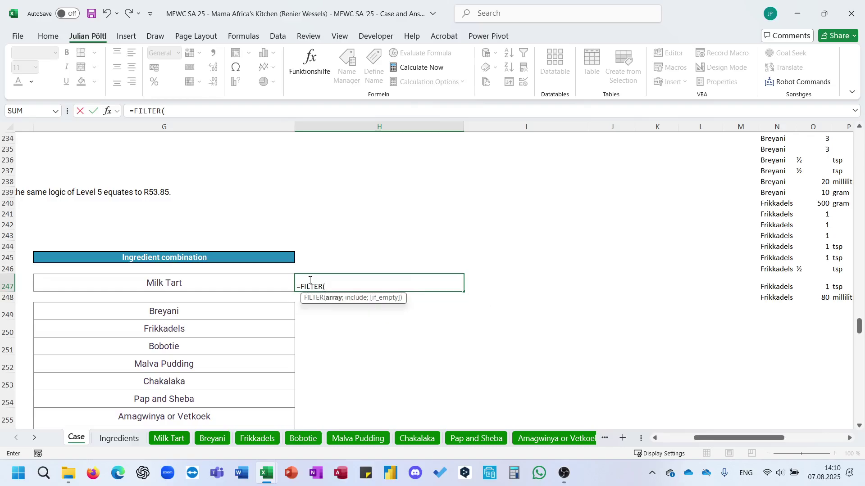
# - Set the stacked recipe range N208# as the array of the FILTER formula
pyautogui.hscroll(3, 605, 269)
pyautogui.scroll(7, 604, 269)
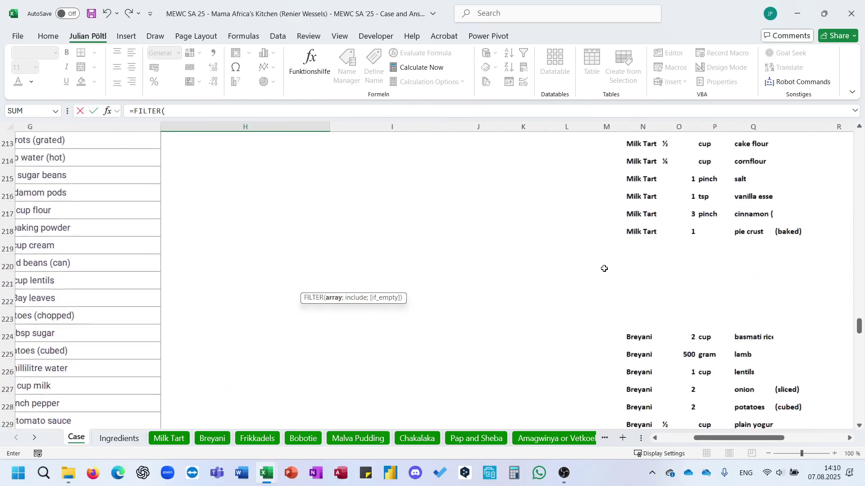
pyautogui.scroll(1, 604, 269)
pyautogui.click(641, 277)
pyautogui.hotkey('ctrl', 'Up')
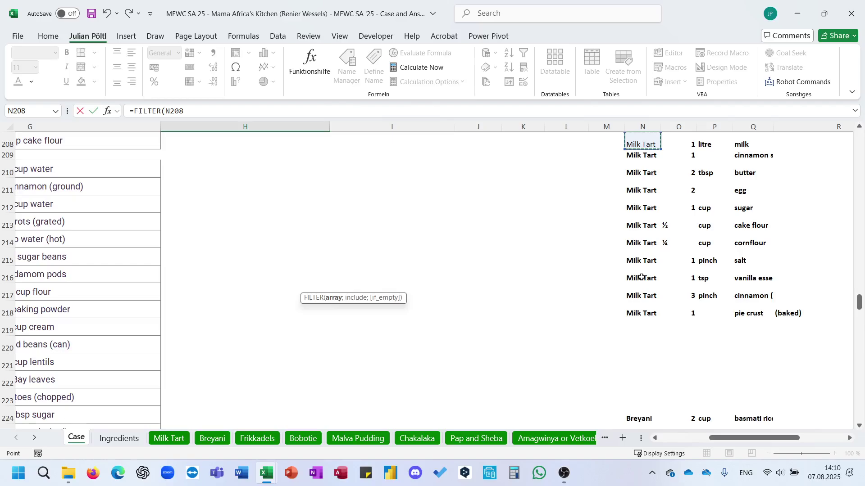
pyautogui.hotkey('ctrl', 'shift', 'Right')
pyautogui.hotkey('ctrl', 'shift', 'Down')
pyautogui.write(';')
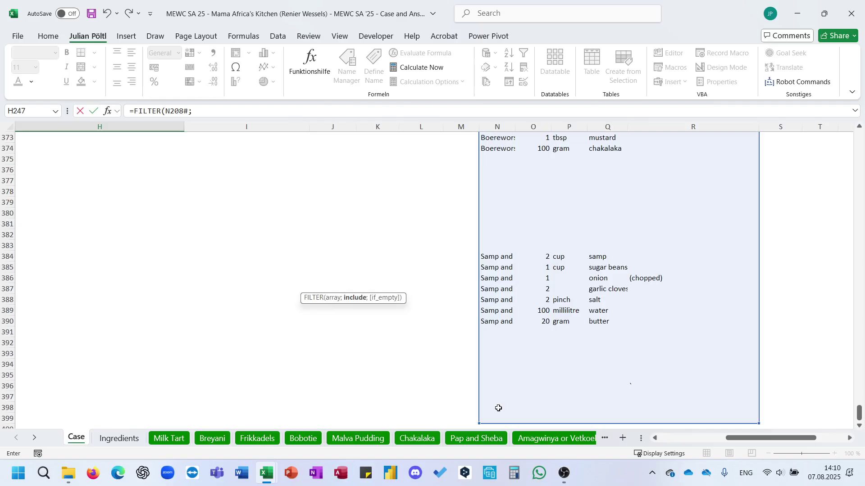
pyautogui.write('su')
pyautogui.press('BackSpace')
pyautogui.press('BackSpace')
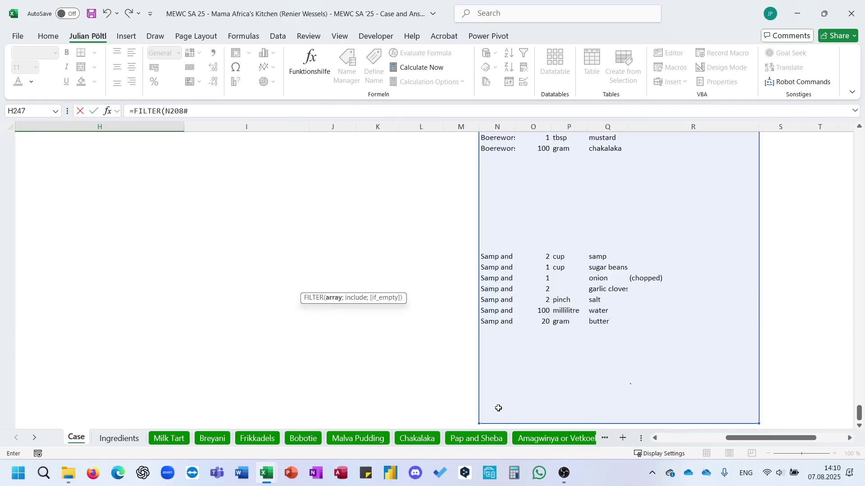
# - Add an ISNUMBER and SEARCH condition to the FILTER that looks for the recipe name in G247
pyautogui.write(';isn')
pyautogui.press('Down')
pyautogui.press('Down')
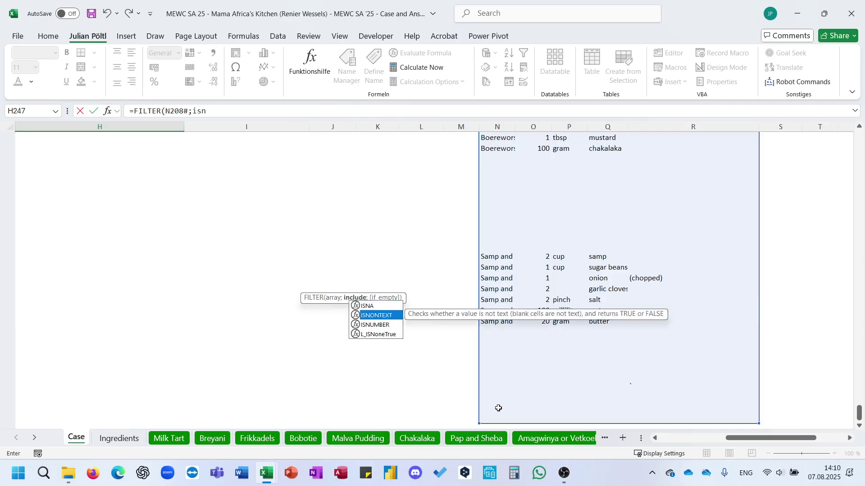
pyautogui.press('Tab')
pyautogui.write('se')
pyautogui.press('Tab')
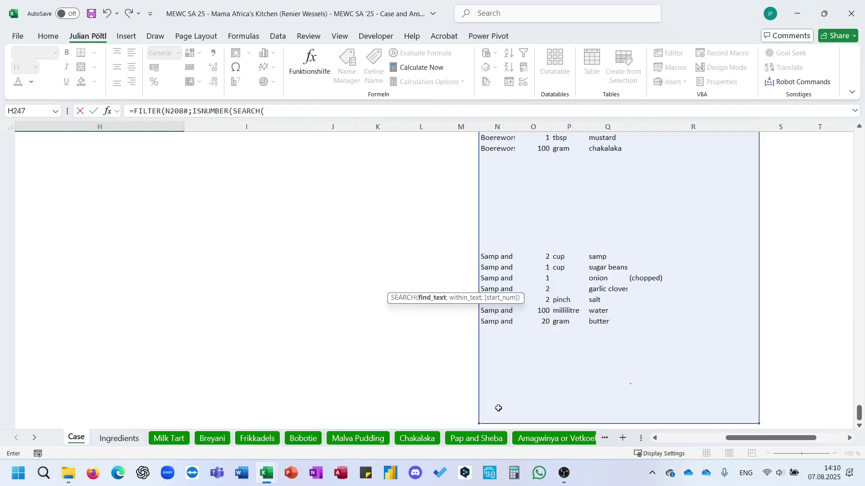
pyautogui.hscroll(-10, 337, 331)
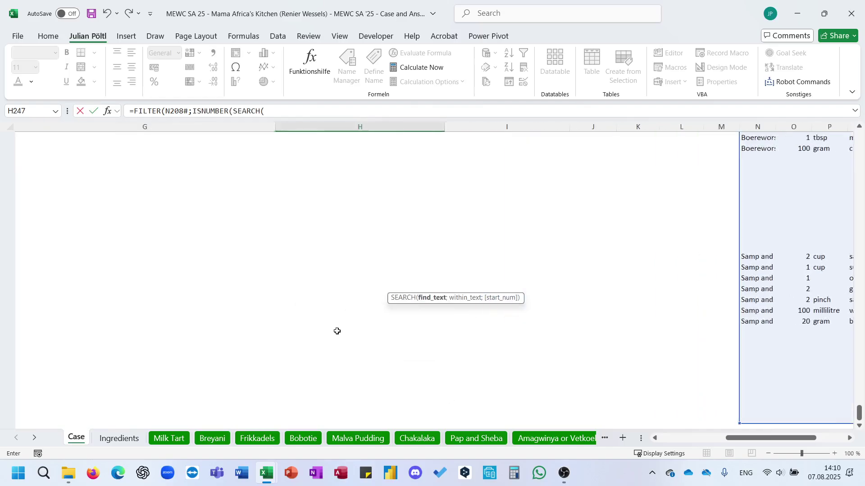
pyautogui.scroll(-10, 336, 331)
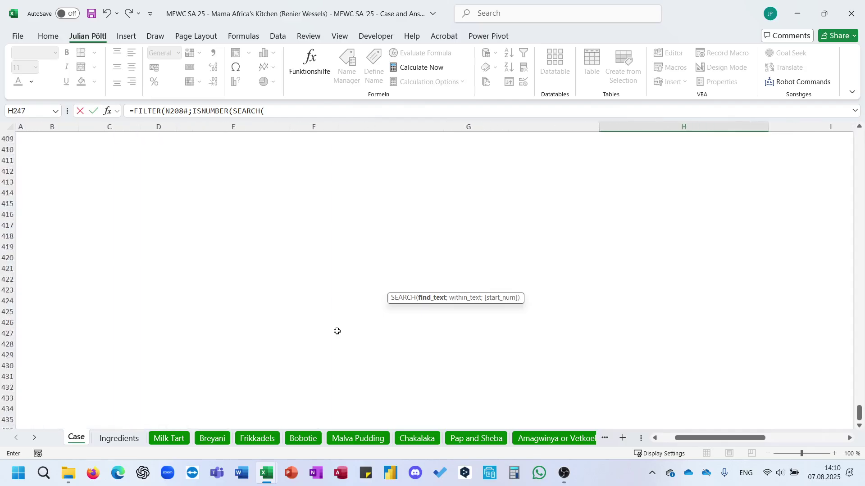
pyautogui.scroll(20, 337, 331)
pyautogui.scroll(-4, 337, 330)
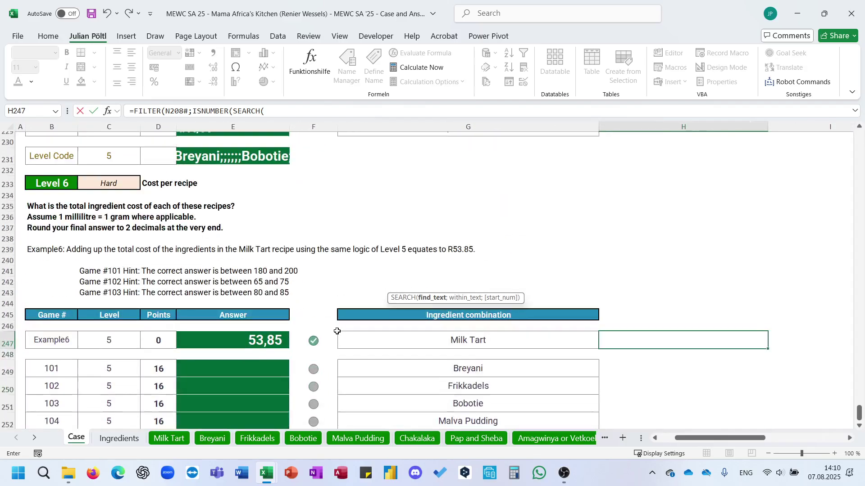
pyautogui.click(342, 303)
pyautogui.scroll(4, 364, 304)
pyautogui.scroll(4, 365, 304)
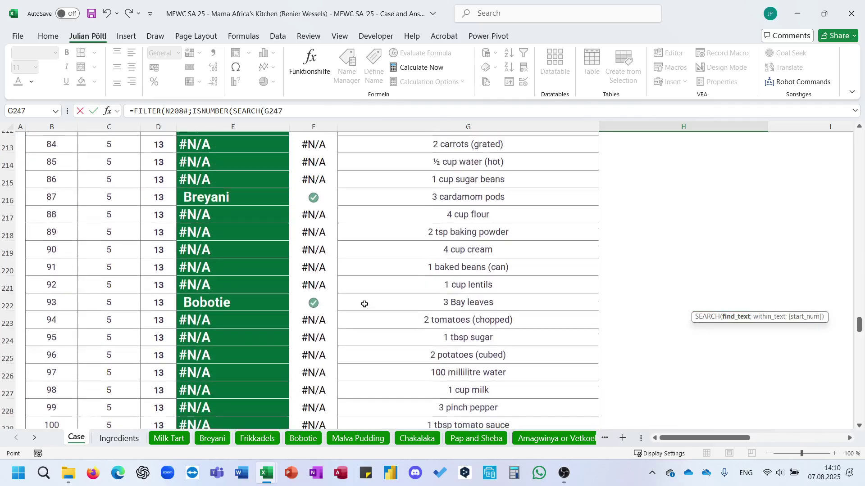
pyautogui.write(';')
# - Have the SEARCH look within the recipe names N208:N399 and complete the FILTER formula in H247
pyautogui.hscroll(6, 396, 300)
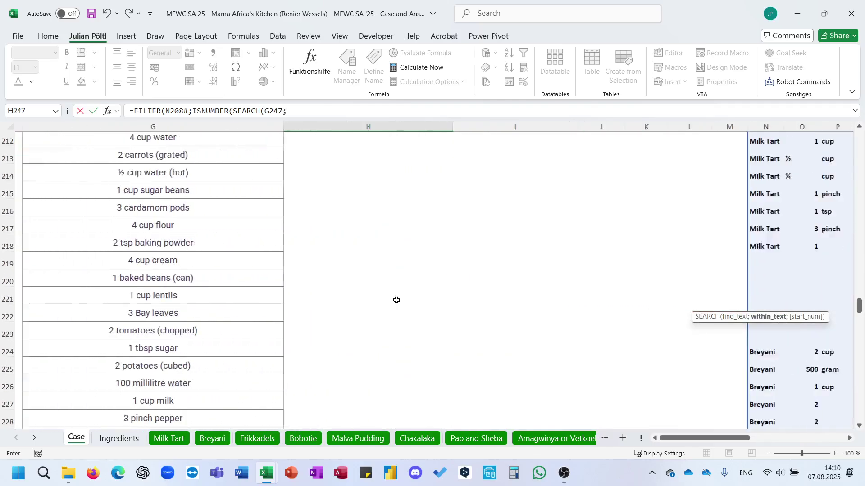
pyautogui.click(548, 245)
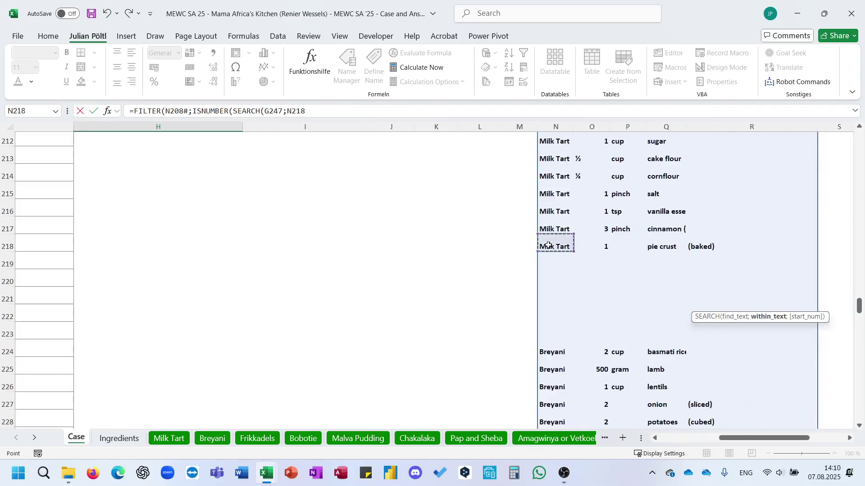
pyautogui.hotkey('ctrl', 'Up')
pyautogui.hotkey('ctrl', 'shift', 'Down')
pyautogui.write(')')
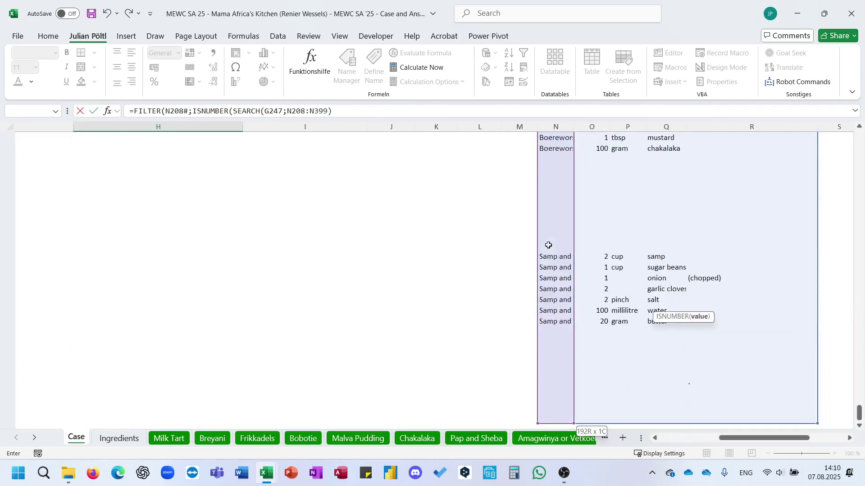
pyautogui.write('))')
pyautogui.hotkey('ctrl', 'Return')
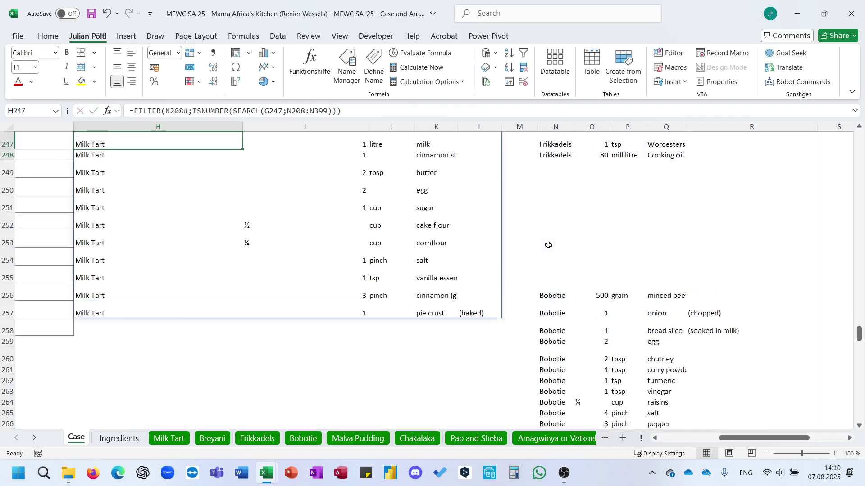
# - Try to redirect the XLOOKUP ranges in E210 to the matching columns of the moved recipe table
pyautogui.scroll(1, 548, 245)
pyautogui.hscroll(-3, 548, 246)
pyautogui.scroll(6, 548, 245)
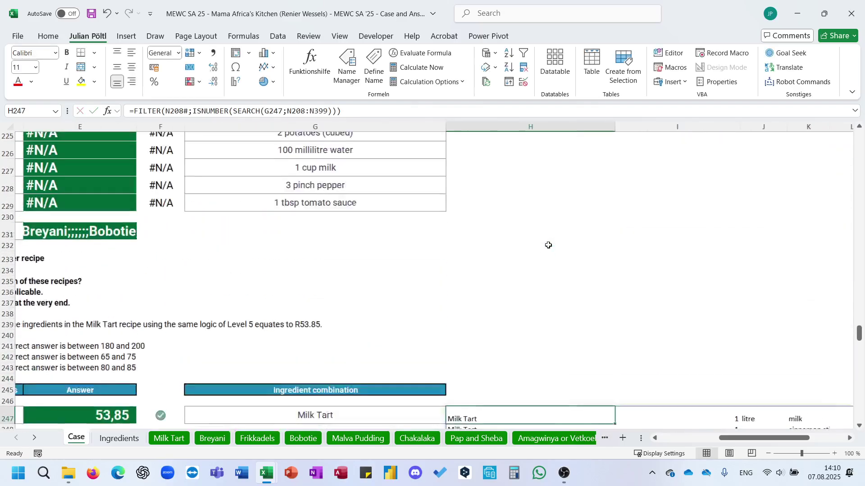
pyautogui.scroll(7, 548, 246)
pyautogui.click(123, 212)
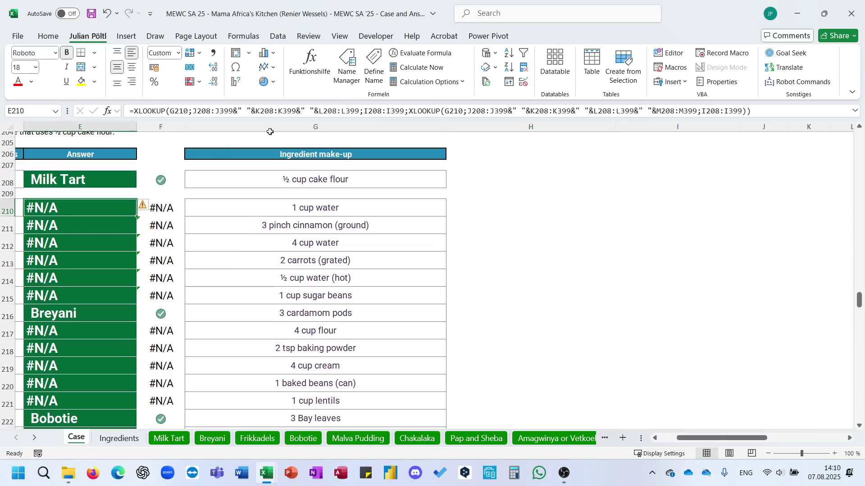
pyautogui.click(336, 110)
pyautogui.hscroll(4, 420, 237)
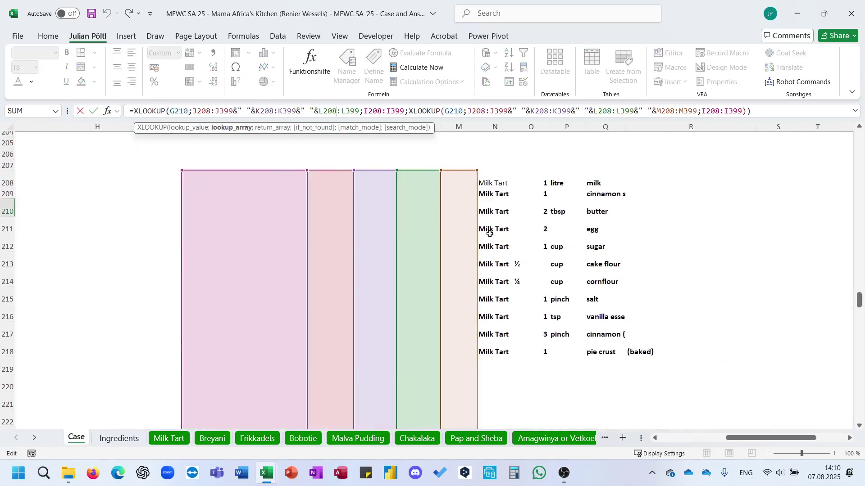
pyautogui.moveTo(480, 235); pyautogui.dragTo(636, 246)
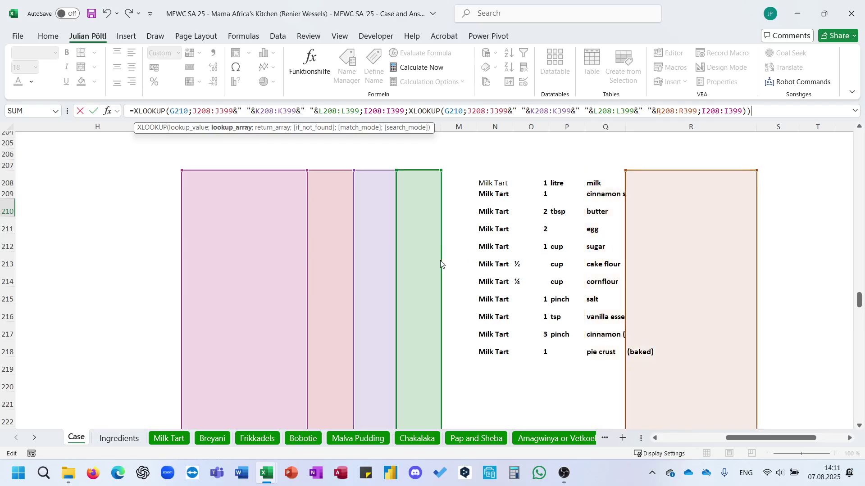
pyautogui.moveTo(441, 265); pyautogui.dragTo(611, 265)
pyautogui.scroll(-5, 610, 262)
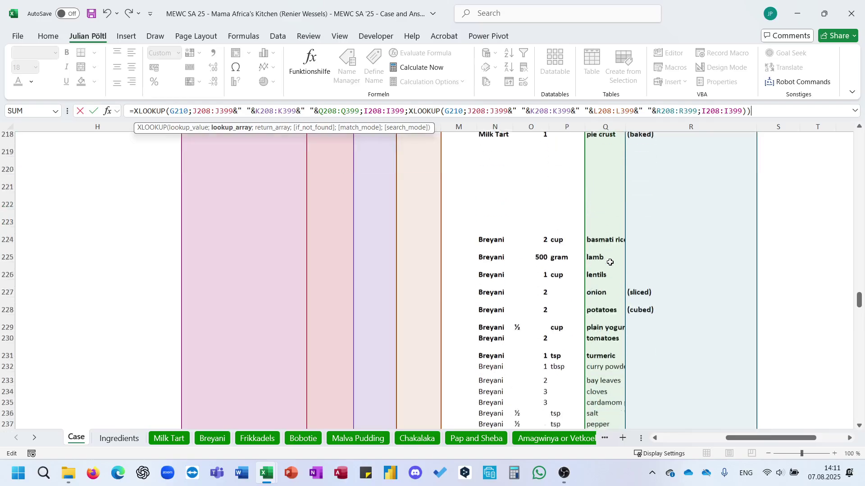
pyautogui.scroll(3, 610, 262)
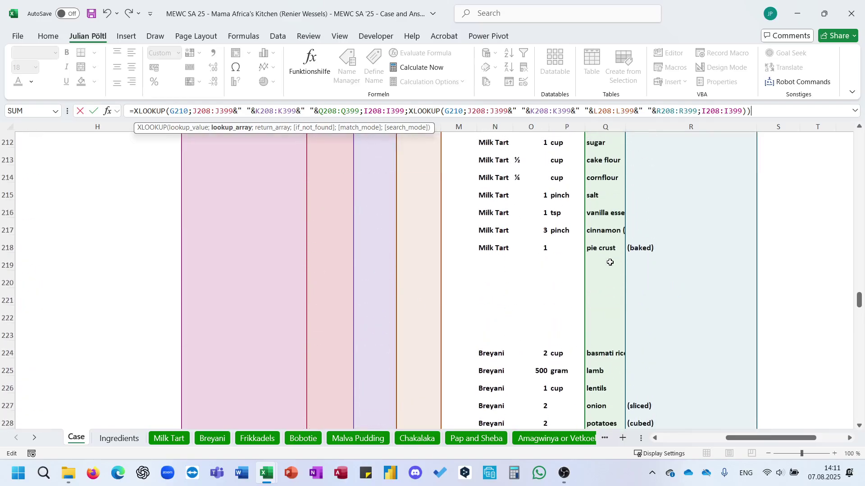
pyautogui.moveTo(441, 279); pyautogui.dragTo(554, 273)
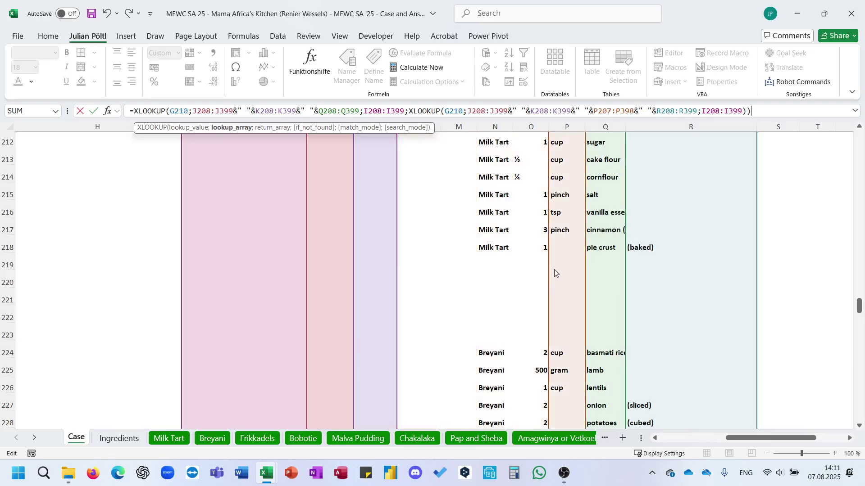
pyautogui.moveTo(396, 278); pyautogui.dragTo(523, 281)
pyautogui.press('Escape')
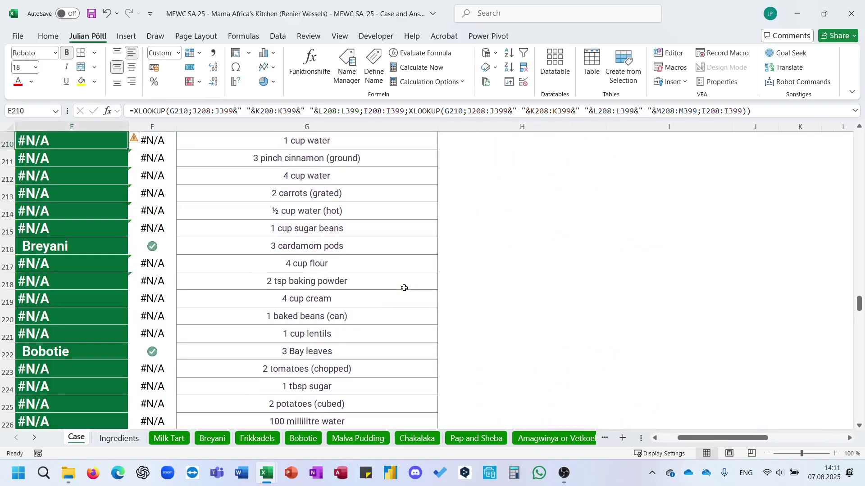
# - Undo the FILTER formula in H247 and the move of the stacked recipe table, and return to the Level 6 answer table
pyautogui.hotkey('ctrl', 'z')
pyautogui.hotkey('ctrl', 'z')
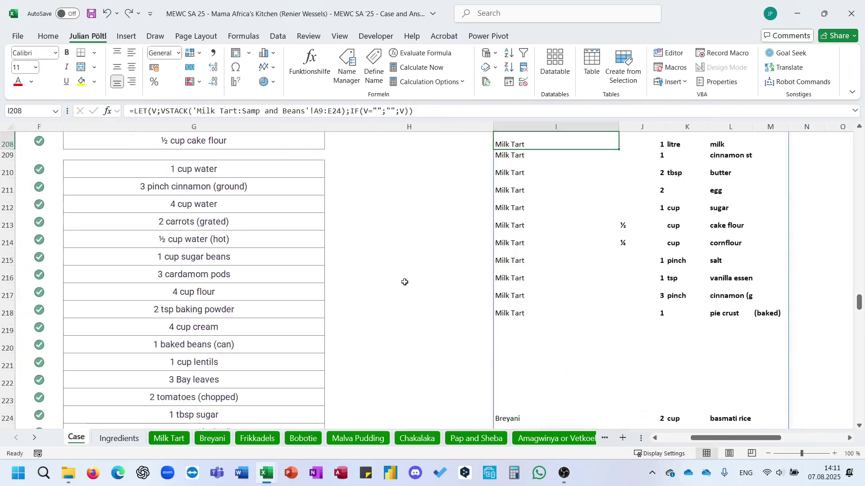
pyautogui.hscroll(-5, 405, 282)
pyautogui.scroll(-4, 405, 282)
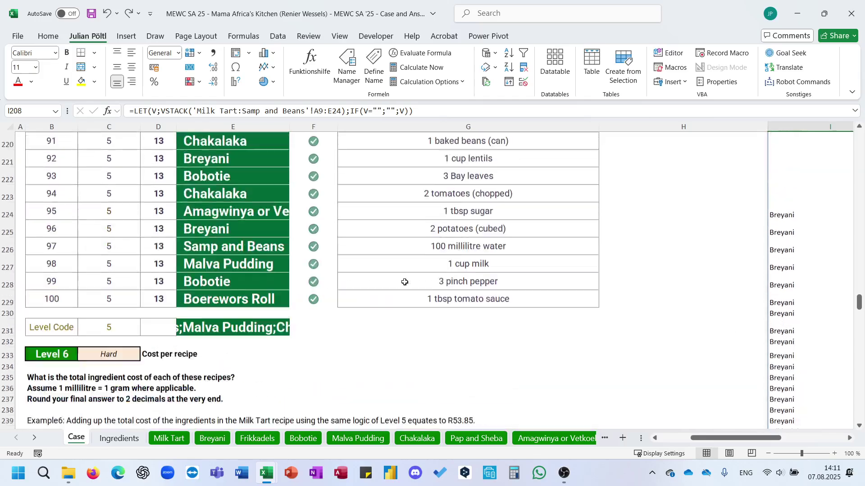
pyautogui.scroll(4, 404, 283)
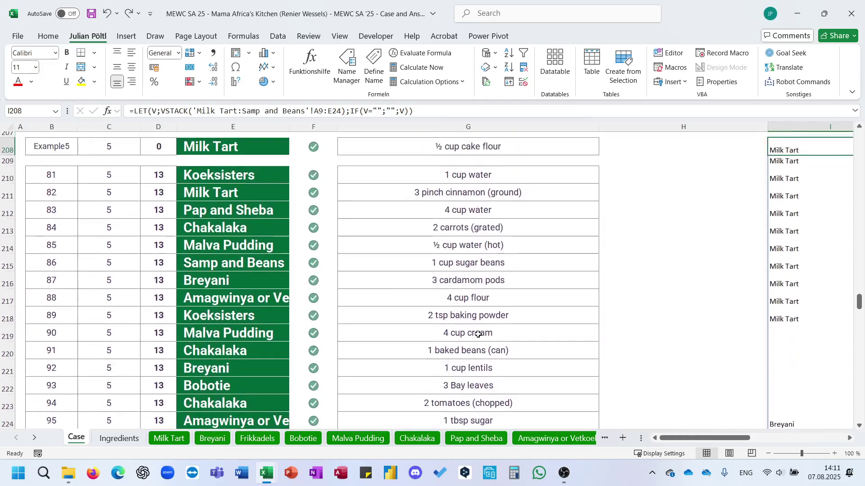
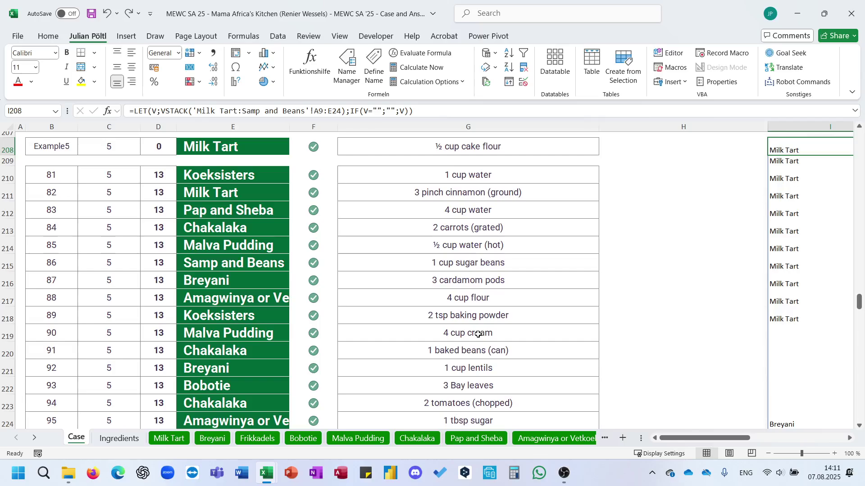
pyautogui.scroll(-13, 479, 334)
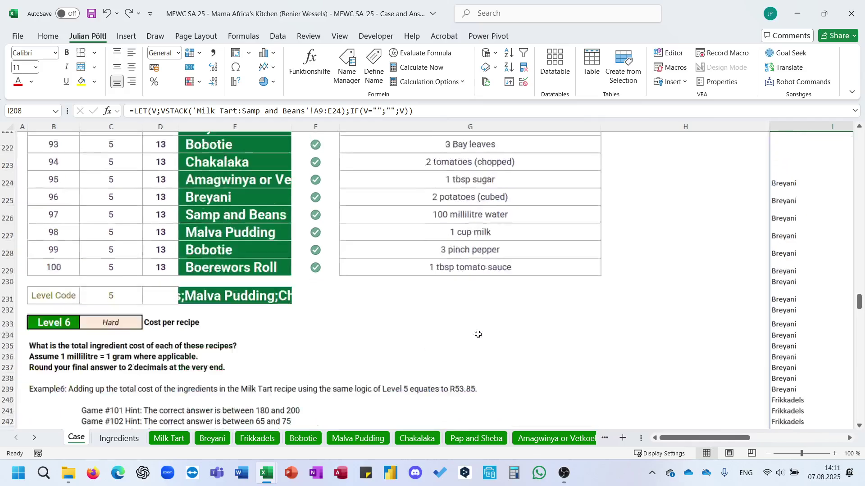
pyautogui.scroll(3, 411, 332)
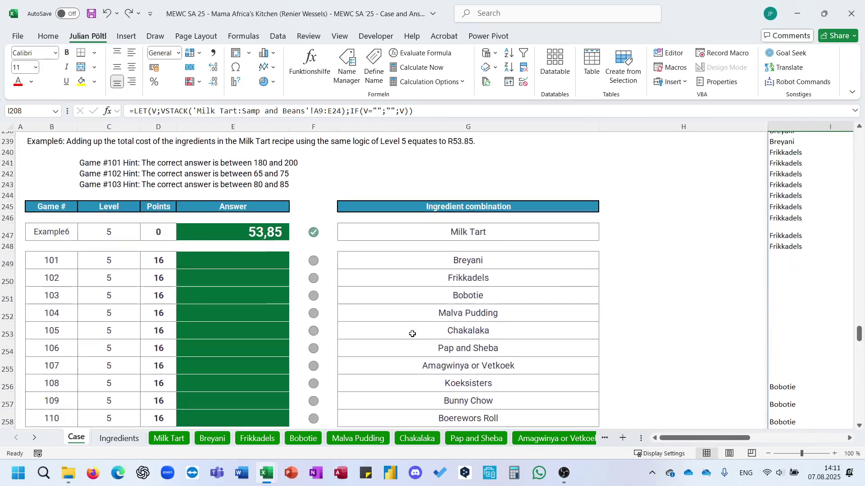
pyautogui.click(633, 263)
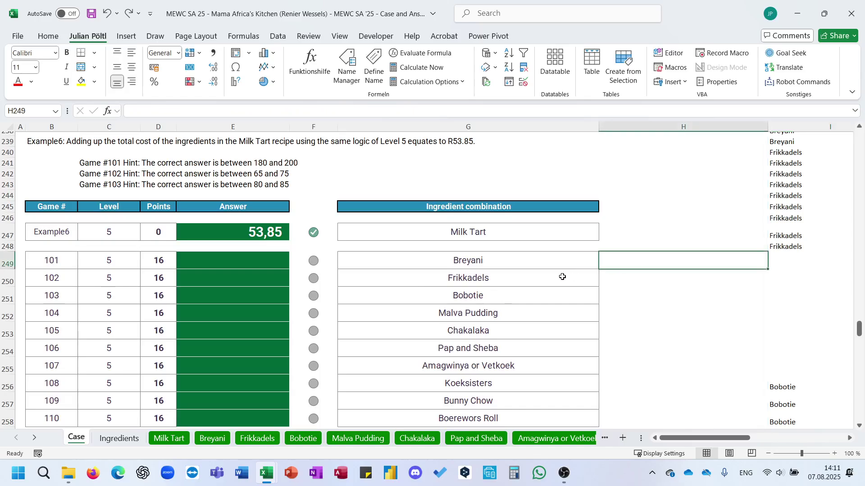
pyautogui.write('=')
pyautogui.press('Escape')
# - Try to move the stacked recipe table's formula from I208 to H208, and undo the move
pyautogui.click(785, 249)
pyautogui.hotkey('ctrl', 'Up')
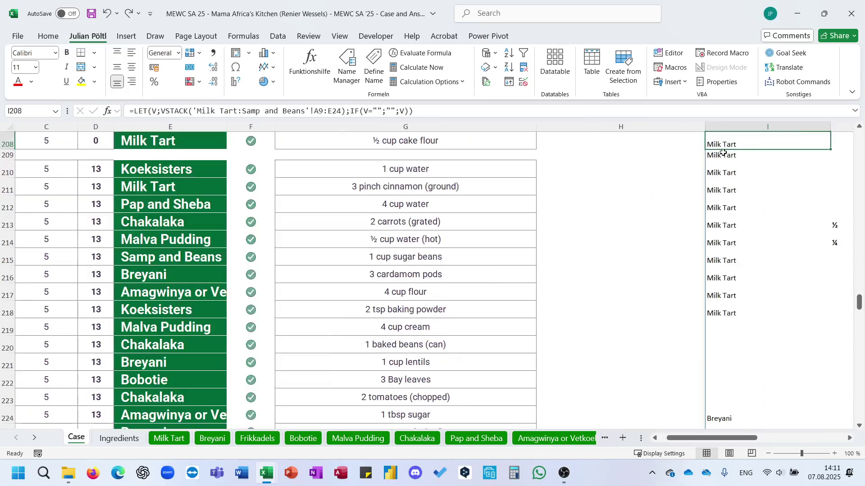
pyautogui.moveTo(722, 153); pyautogui.dragTo(687, 145)
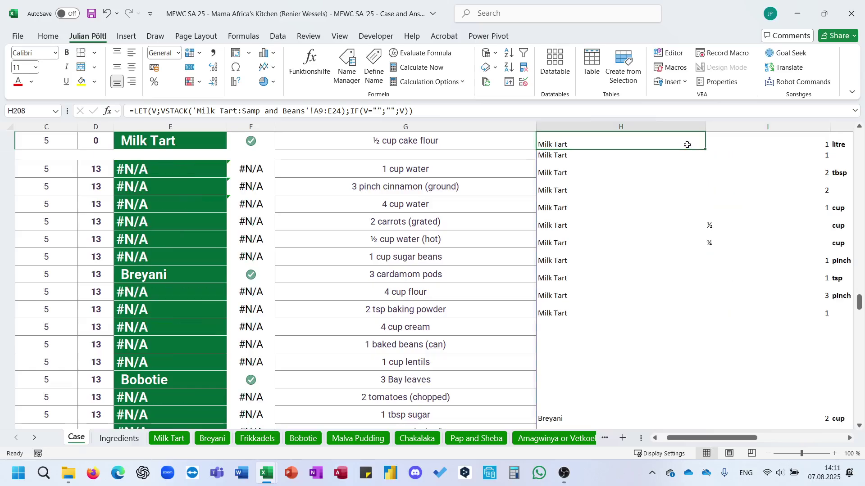
pyautogui.hotkey('ctrl', 'z')
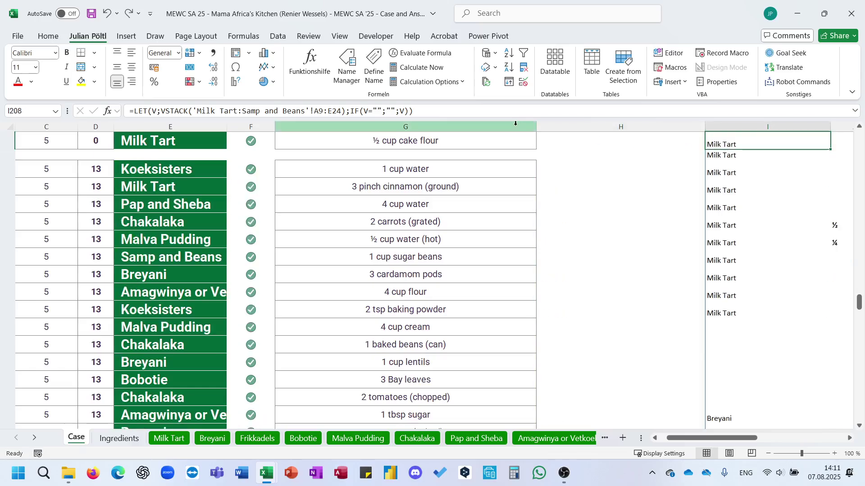
# - Examine which columns of the stacked recipe table the XLOOKUP formula in E210 refers to
pyautogui.click(198, 168)
pyautogui.click(360, 127)
pyautogui.click(155, 173)
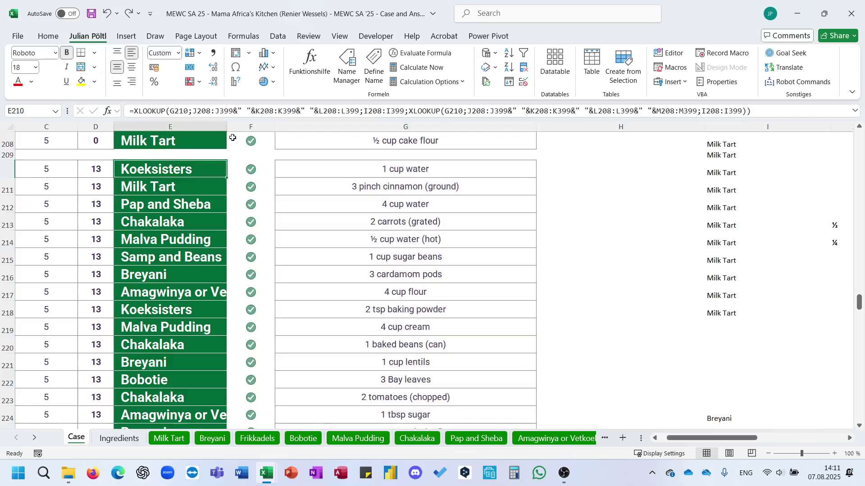
pyautogui.click(293, 111)
pyautogui.hscroll(4, 487, 153)
pyautogui.scroll(5, 487, 153)
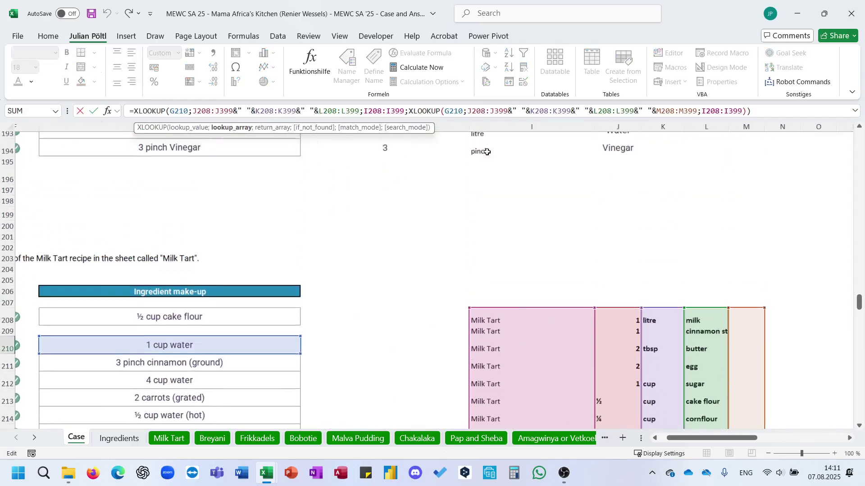
pyautogui.scroll(-1, 487, 152)
pyautogui.press('Escape')
# - Try to move the stacked recipe table's formula from I208 to L208, and undo the move
pyautogui.click(533, 263)
pyautogui.moveTo(506, 268); pyautogui.dragTo(717, 269)
pyautogui.hscroll(-2, 505, 281)
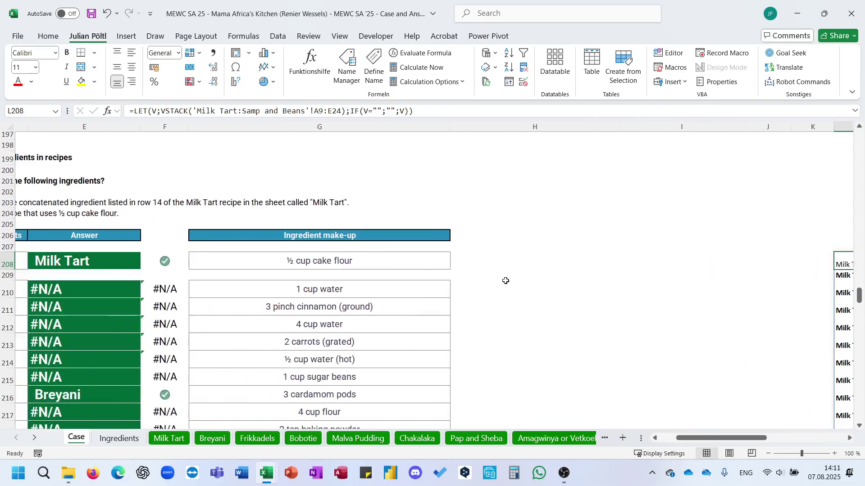
pyautogui.hotkey('ctrl', 'z')
pyautogui.hscroll(-4, 394, 288)
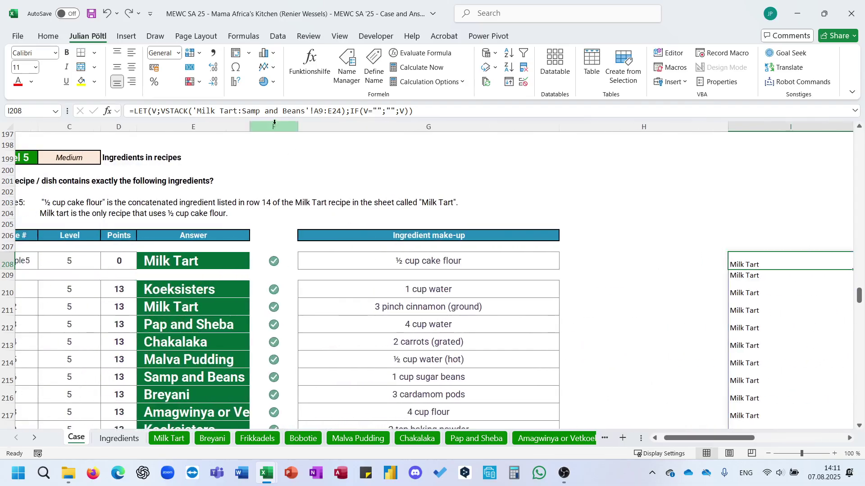
pyautogui.click(273, 111)
pyautogui.press('Escape')
# - Start a FILTER formula in D263, below the Level 6 answer table, with the spilled recipe table I208# as its array
pyautogui.scroll(-8, 412, 215)
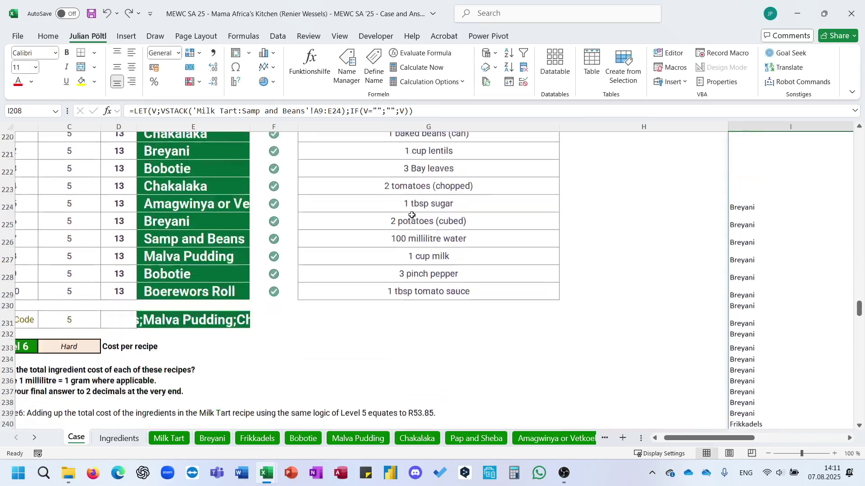
pyautogui.scroll(-11, 412, 215)
pyautogui.click(117, 283)
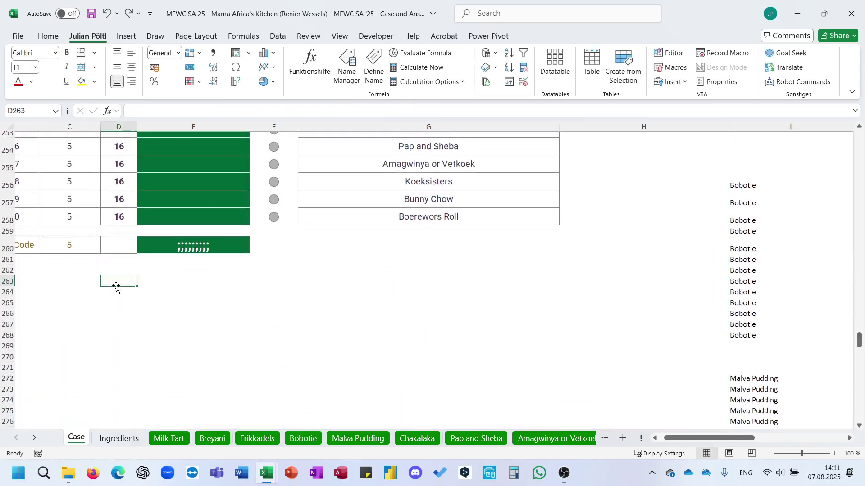
pyautogui.write('=FILTER(')
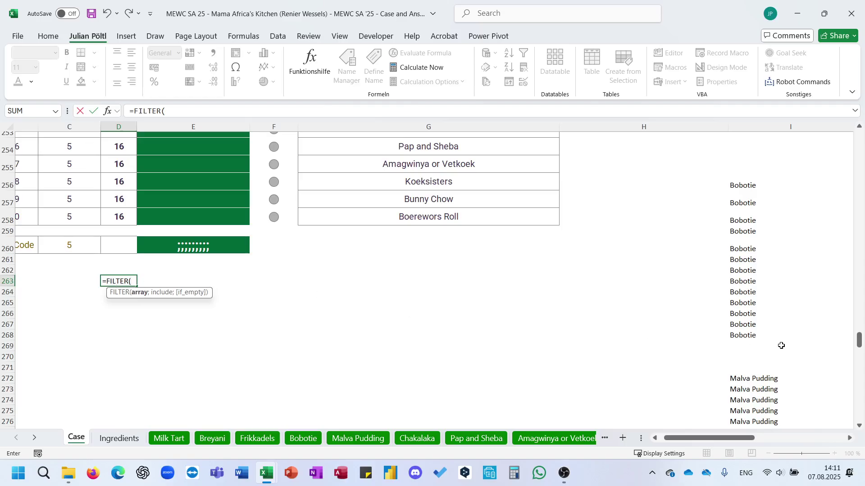
pyautogui.click(738, 349)
pyautogui.hotkey('ctrl', 'Up')
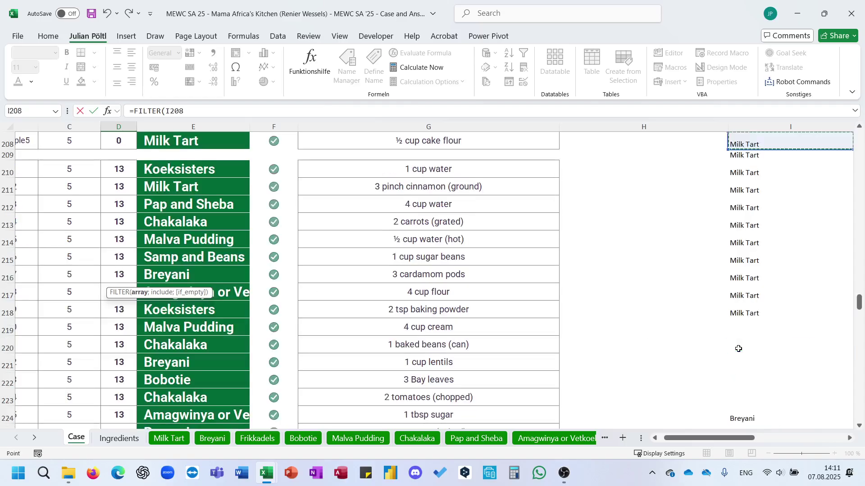
pyautogui.hotkey('ctrl', 'shift', 'Right')
pyautogui.hotkey('ctrl', 'shift', 'Down')
pyautogui.write(';')
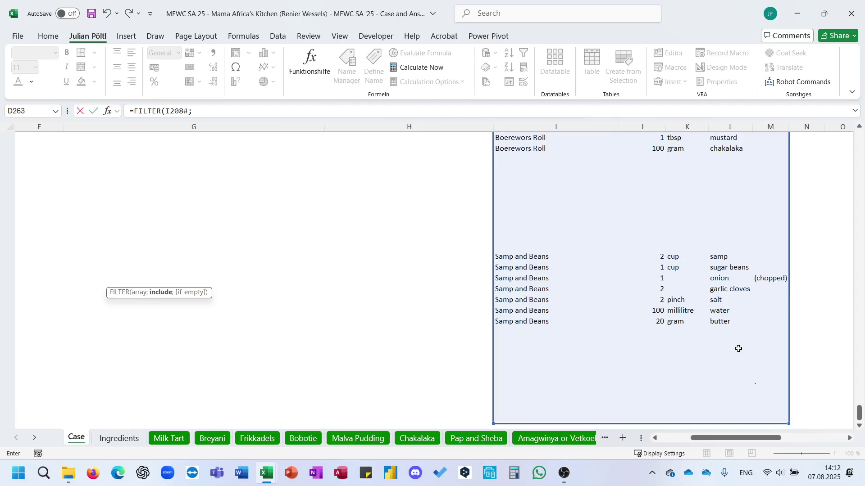
# - Add an ISNUMBER and SEARCH condition to the D263 FILTER that looks for the recipe name in G247
pyautogui.write('ISN')
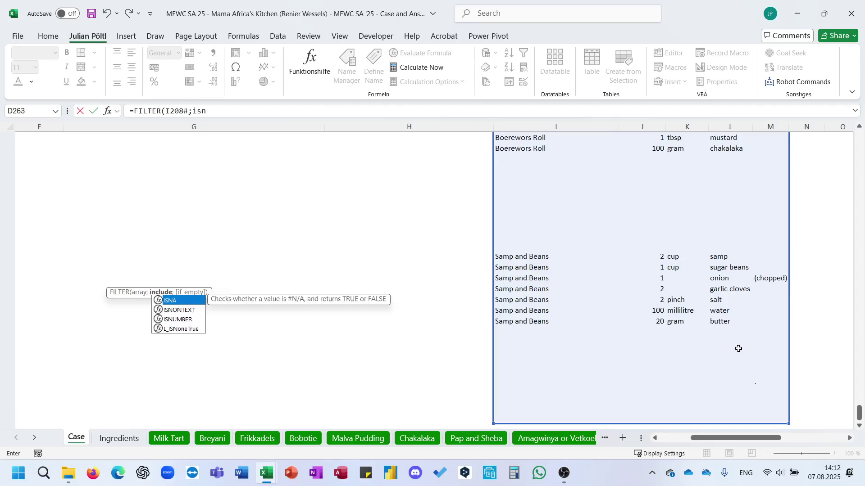
pyautogui.press('Tab')
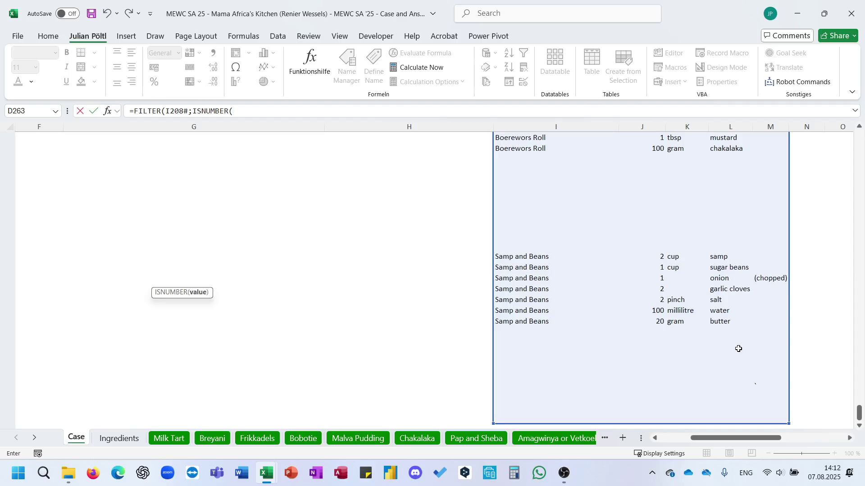
pyautogui.write('SE')
pyautogui.press('Tab')
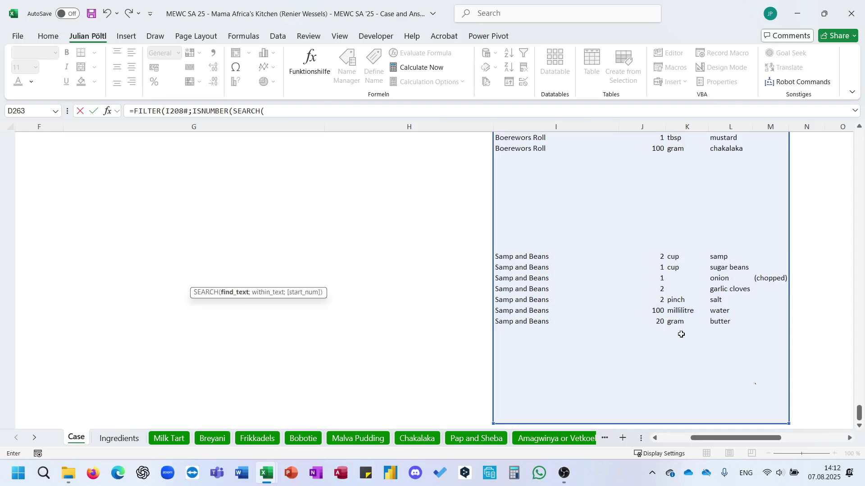
pyautogui.scroll(15, 681, 334)
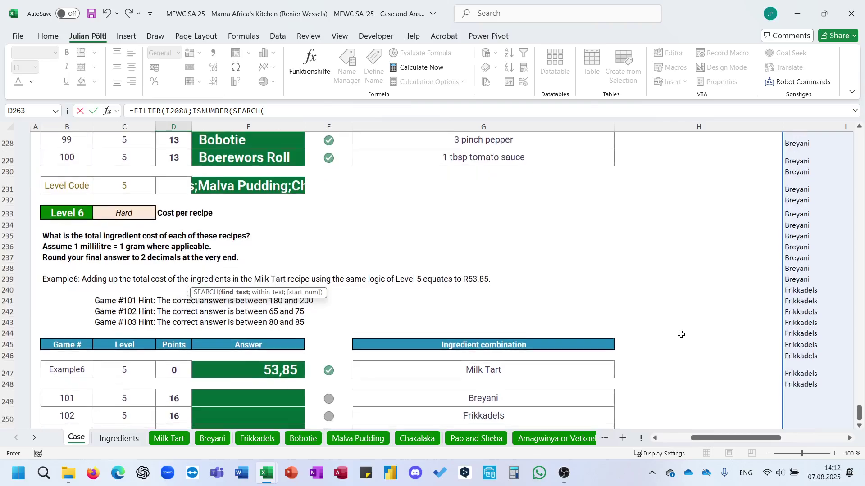
pyautogui.hscroll(1, 681, 334)
pyautogui.click(451, 371)
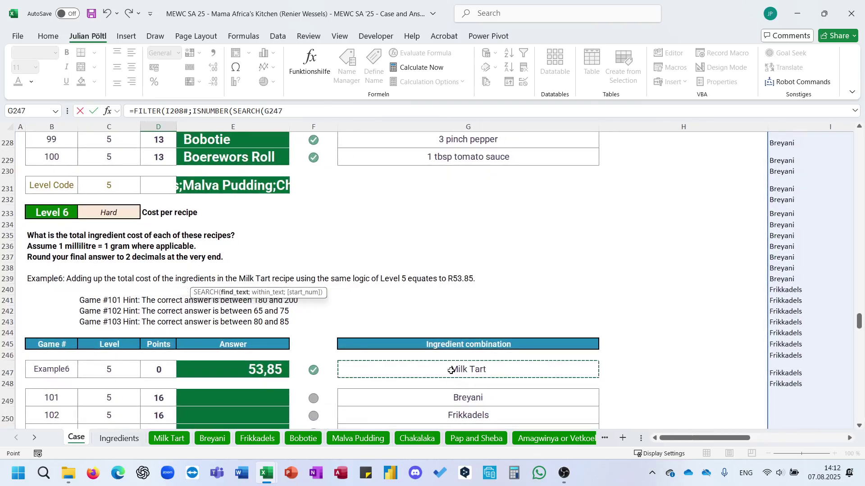
pyautogui.write(';')
# - Have the SEARCH look within the recipe names I208:I399 and complete the FILTER formula in D263
pyautogui.click(782, 333)
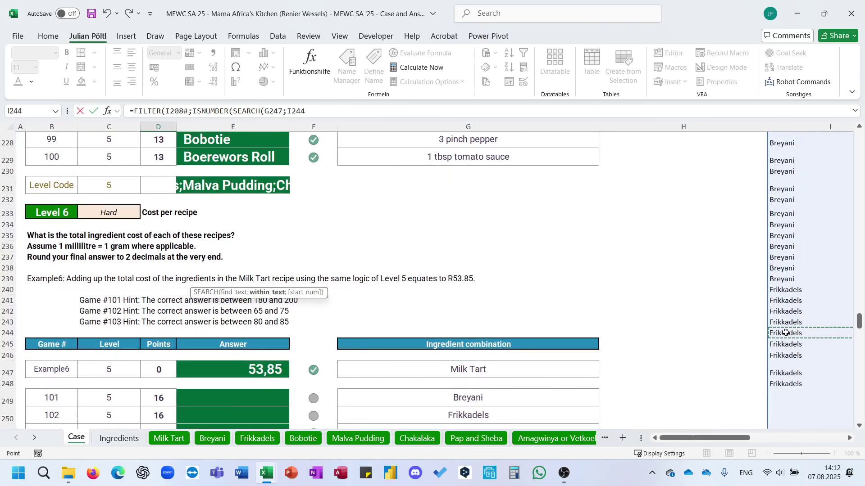
pyautogui.hotkey('ctrl', 'Up')
pyautogui.hotkey('ctrl', 'shift', 'Down')
pyautogui.press('Return')
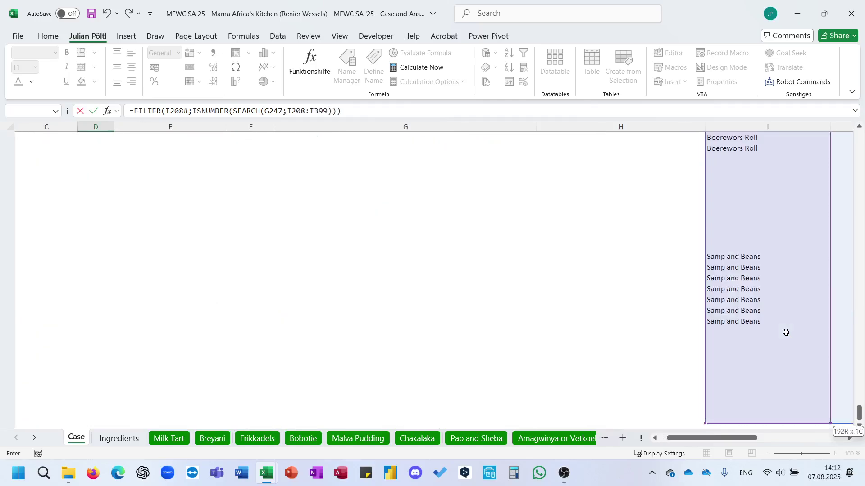
pyautogui.press('Down')
pyautogui.press('Down')
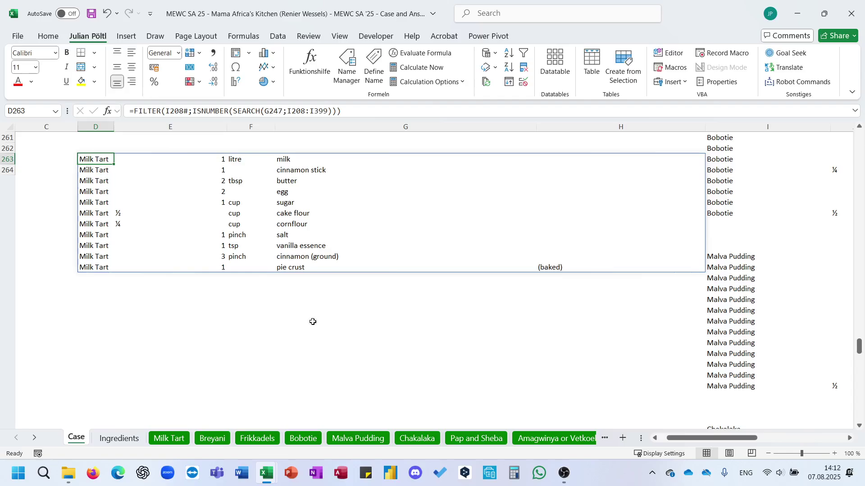
# - Consult the Ingredients sheet and wrap the FILTER formula in D263 in a DROP that removes the first column
pyautogui.click(118, 438)
pyautogui.scroll(2, 342, 274)
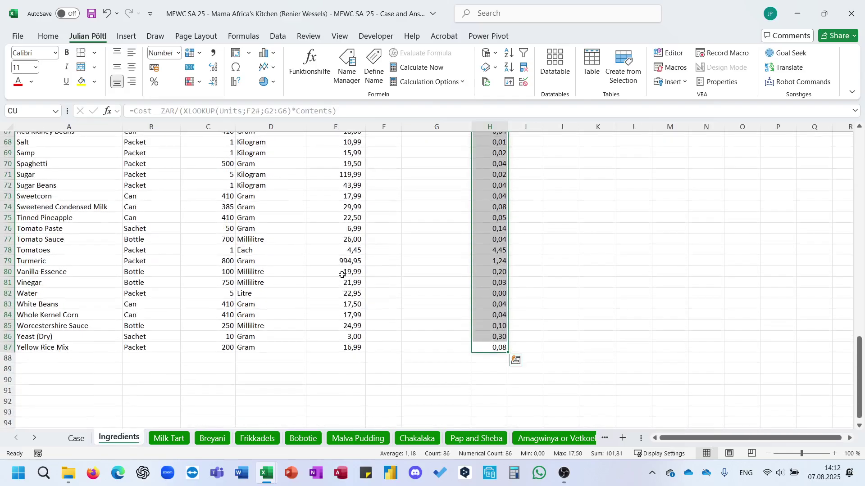
pyautogui.click(76, 438)
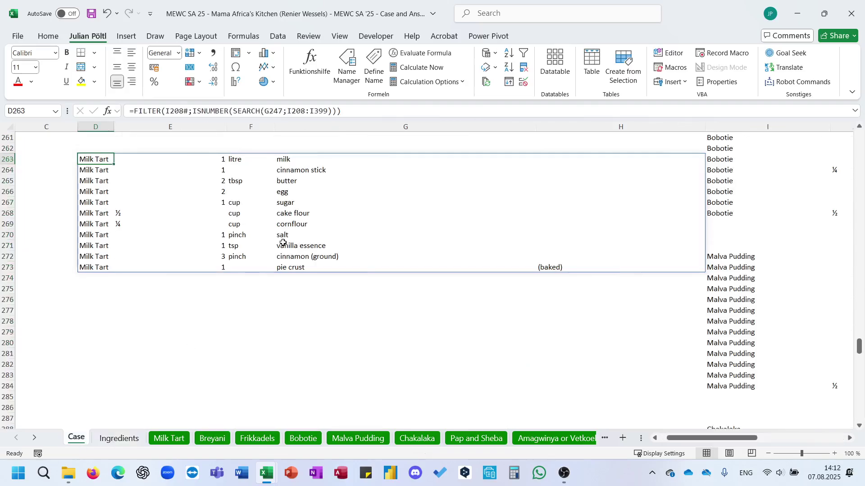
pyautogui.click(550, 264)
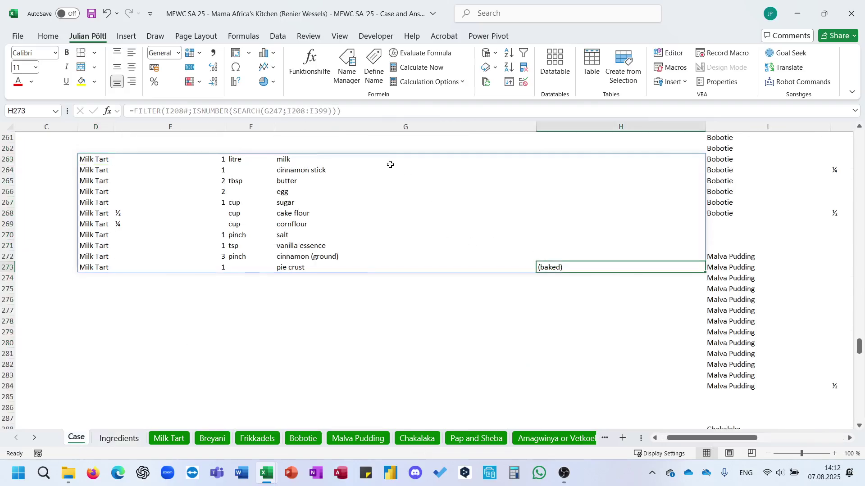
pyautogui.click(106, 159)
pyautogui.click(134, 112)
pyautogui.write('DROP(')
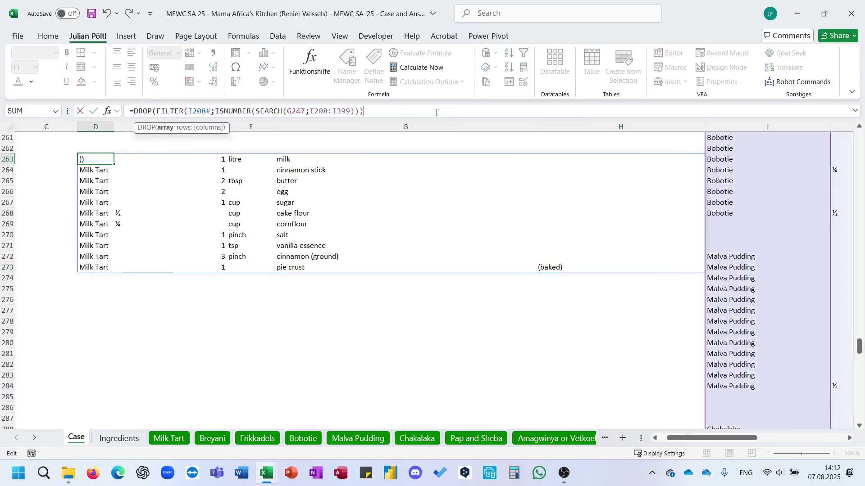
pyautogui.write(')')
pyautogui.press('Return')
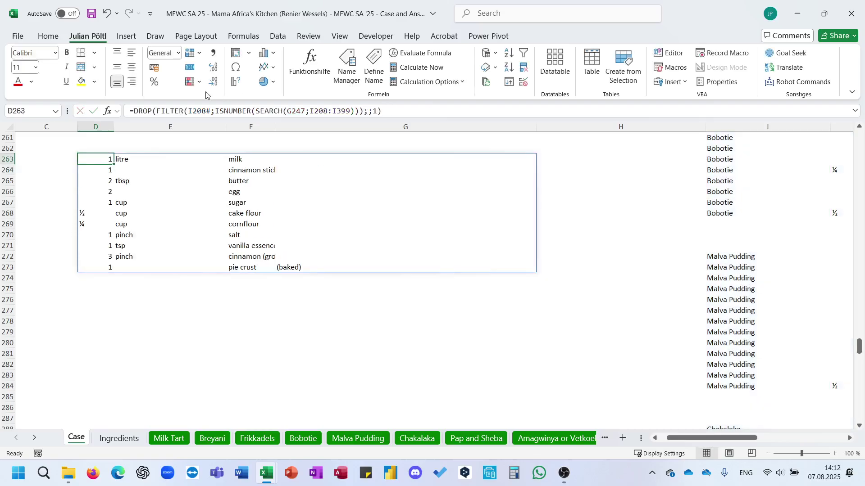
# - Wrap the D263 formula in a second DROP with -1 as its rows argument
pyautogui.click(134, 112)
pyautogui.write('DROP(')
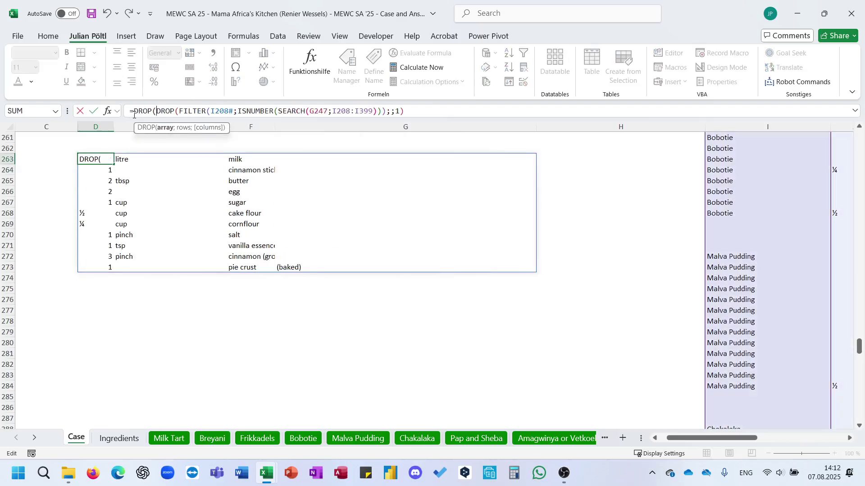
pyautogui.write(';-1)')
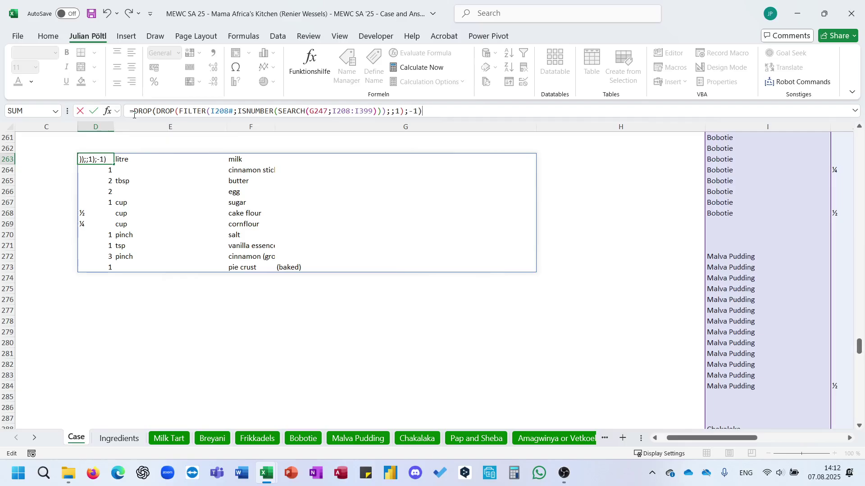
pyautogui.press('Return')
# - Review the Level 3 and Level 4 answer tables with their helper columns, and return to the filtered ingredient list under Level 6
pyautogui.hscroll(-2, 2, 224)
pyautogui.scroll(20, 124, 228)
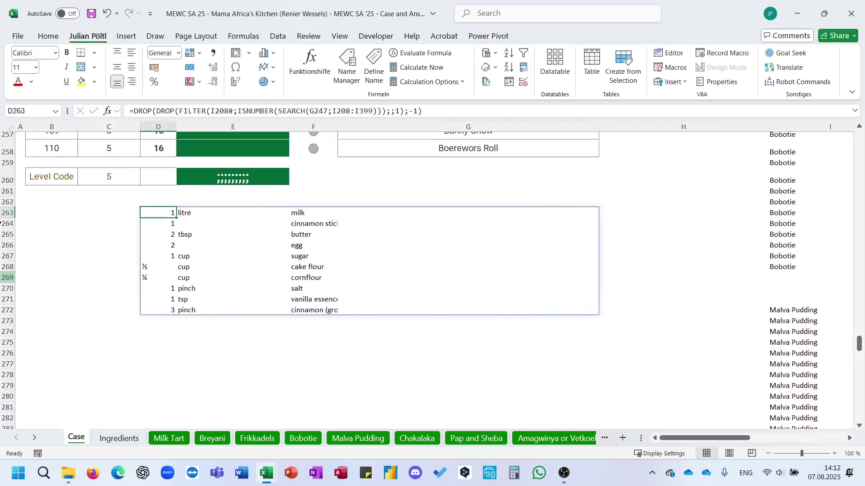
pyautogui.scroll(20, 124, 229)
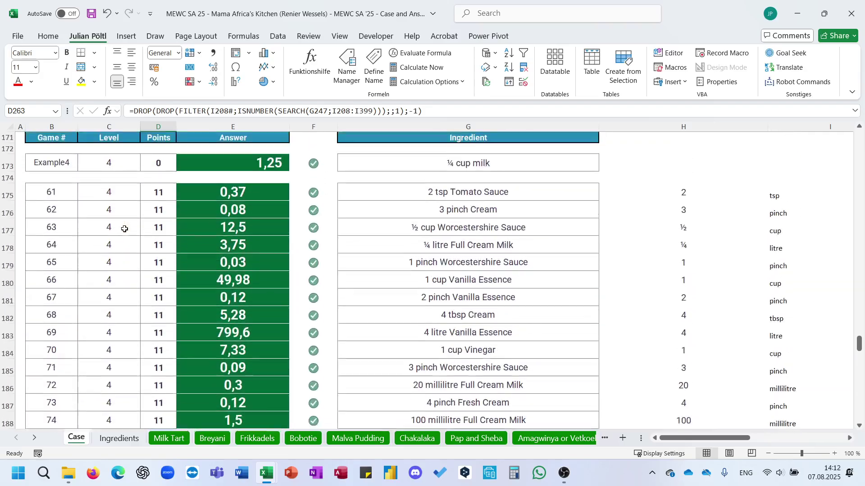
pyautogui.scroll(-20, 124, 229)
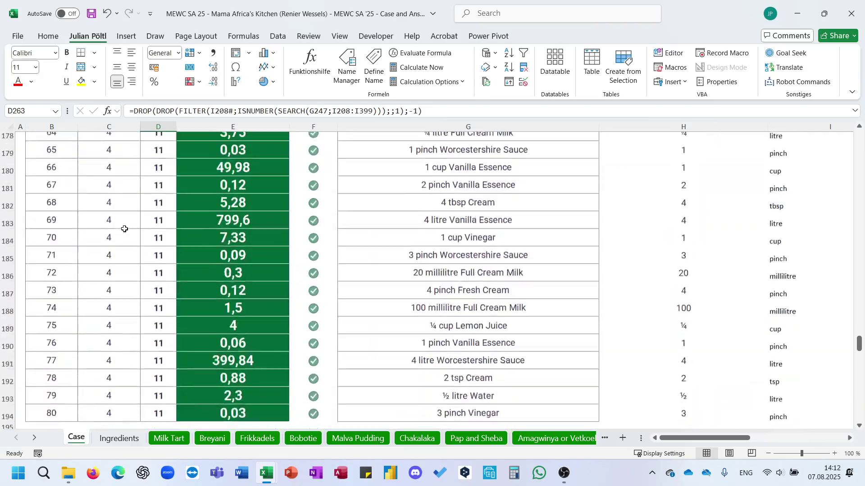
pyautogui.scroll(20, 124, 229)
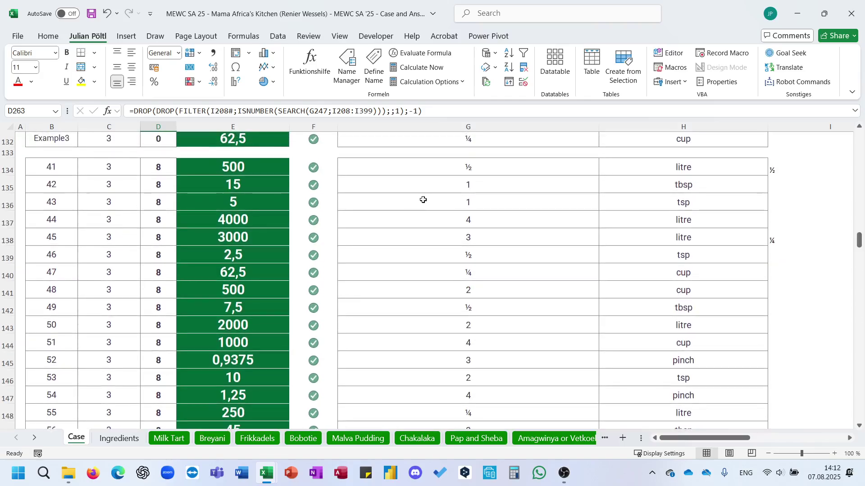
pyautogui.scroll(3, 421, 197)
pyautogui.hscroll(4, 423, 197)
pyautogui.scroll(-5, 423, 200)
pyautogui.scroll(-20, 424, 200)
pyautogui.hscroll(-2, 423, 199)
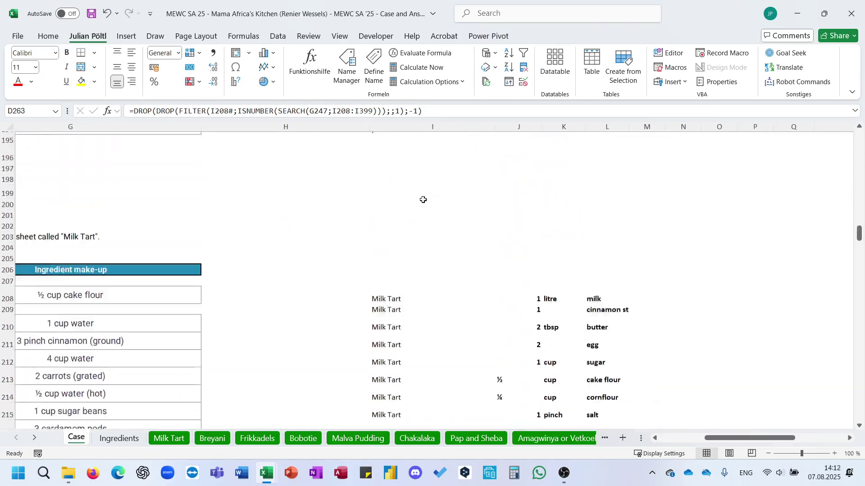
pyautogui.scroll(3, 423, 200)
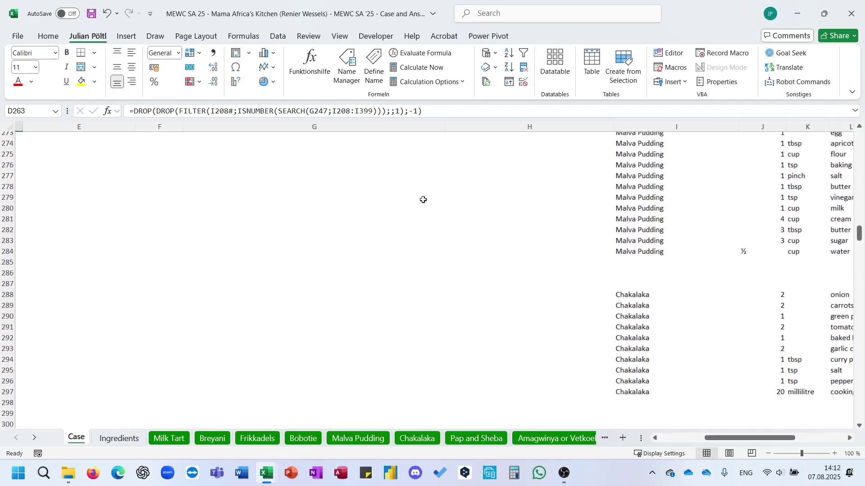
pyautogui.click(81, 230)
pyautogui.hscroll(-1, 81, 231)
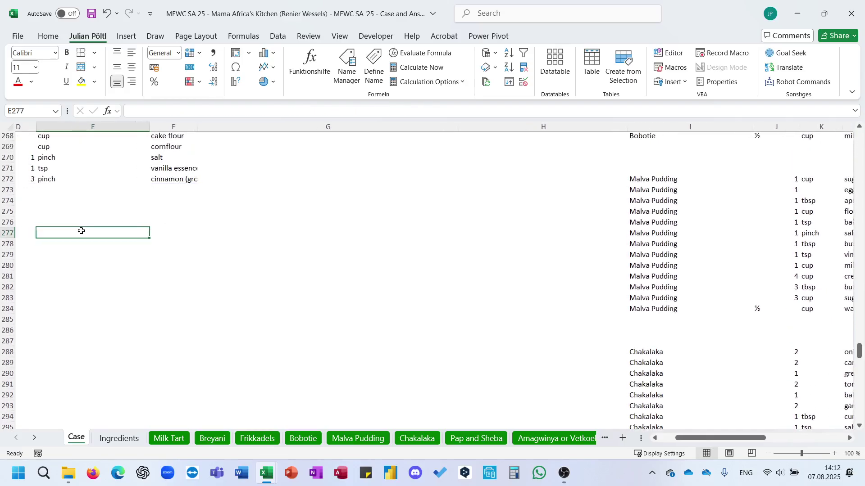
# - In E277, build a UNIQUE formula listing the distinct ingredient quantities from J208:J399
pyautogui.write('=UNICHAR(')
pyautogui.press('BackSpace')
pyautogui.press('BackSpace')
pyautogui.press('BackSpace')
pyautogui.press('BackSpace')
pyautogui.press('BackSpace')
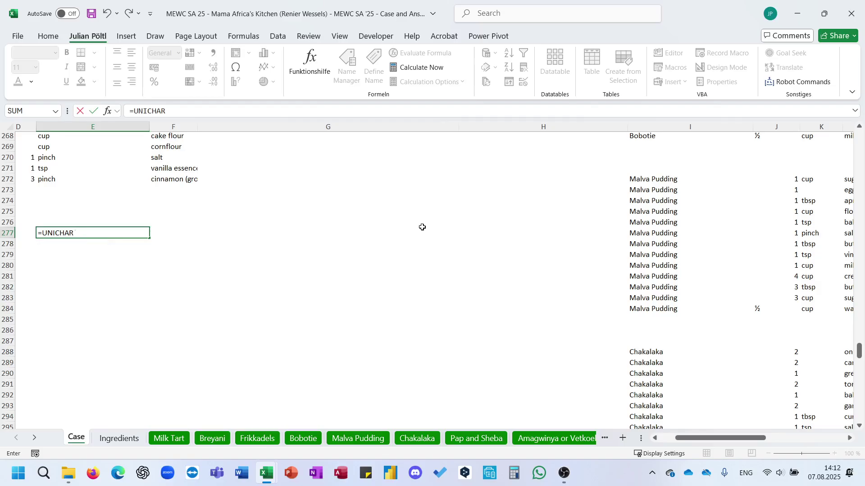
pyautogui.press('Down')
pyautogui.press('Down')
pyautogui.press('Tab')
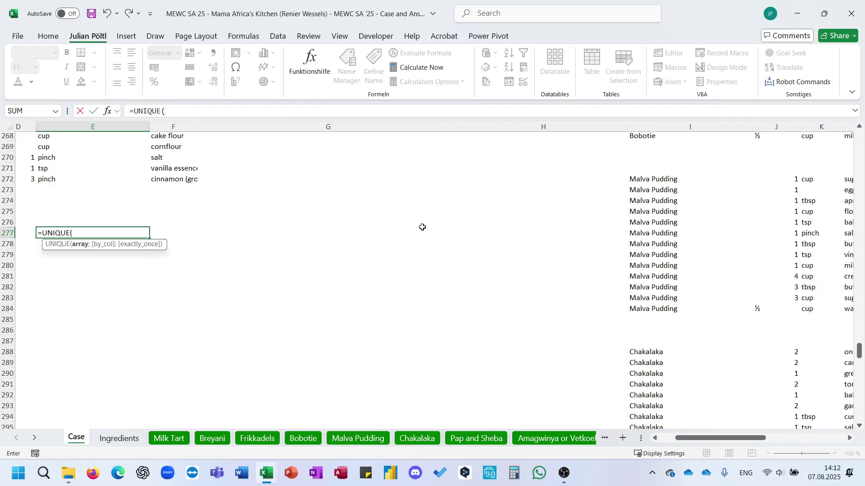
pyautogui.click(754, 285)
pyautogui.hotkey('ctrl', 'Up')
pyautogui.hotkey('ctrl', 'shift', 'Down')
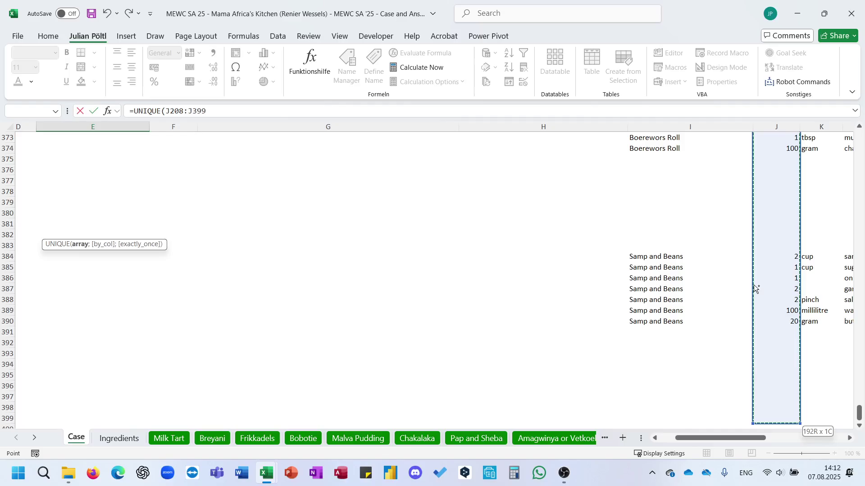
pyautogui.press('Return')
# - Enter the numeric equivalents 1, 2, 0,5, 0,25 and 3 in F277:F281 beside the first unique quantities
pyautogui.scroll(2, 752, 286)
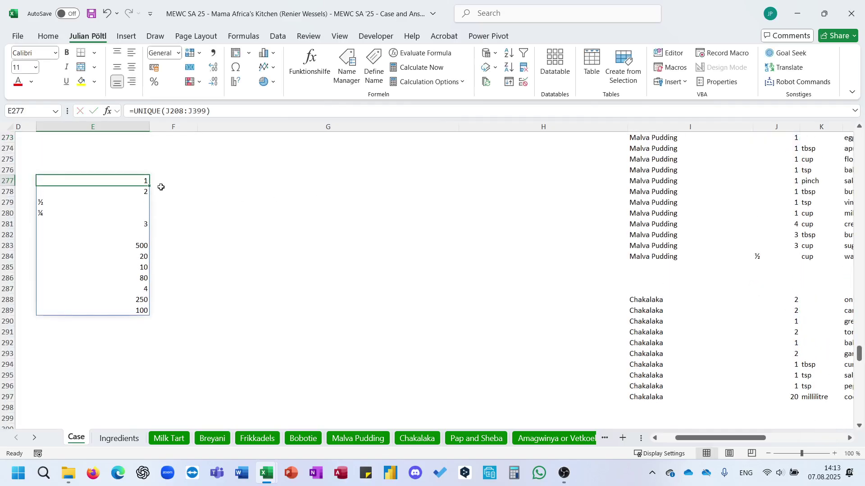
pyautogui.click(160, 182)
pyautogui.write('1')
pyautogui.press('Return')
pyautogui.write('2')
pyautogui.press('Return')
pyautogui.write('0,5')
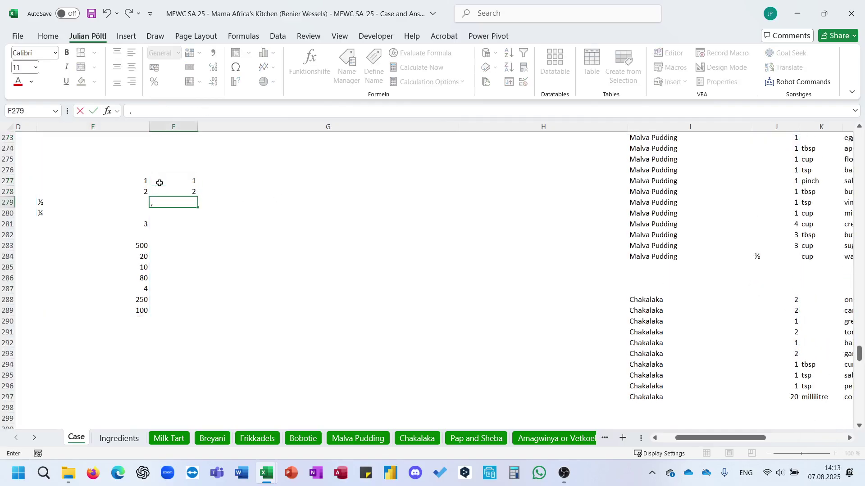
pyautogui.press('Return')
pyautogui.write(',25')
pyautogui.press('Return')
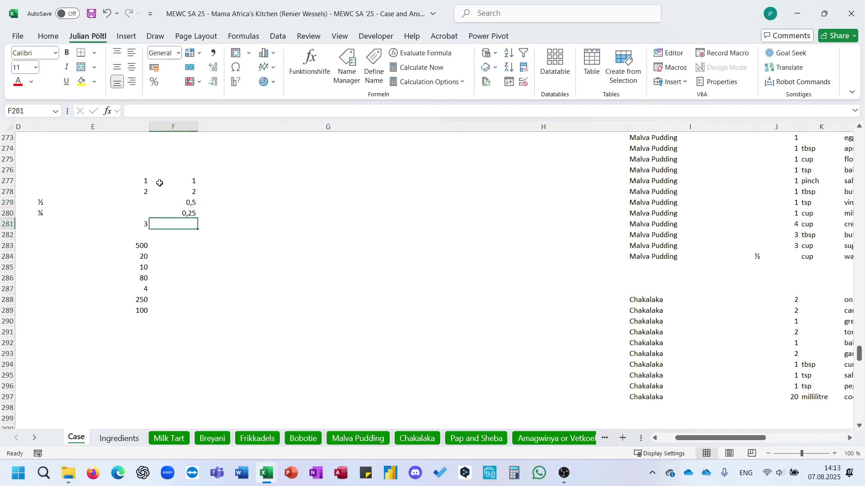
pyautogui.write('3')
pyautogui.press('Return')
# - Enter the numeric equivalent 500 and place it in F283, leaving F282 empty beside the blank quantity
pyautogui.write('500')
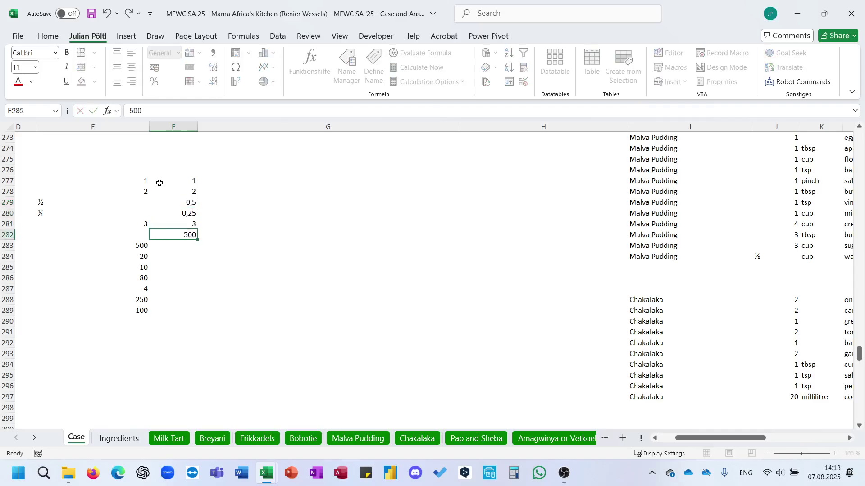
pyautogui.press('Return')
pyautogui.press('Left')
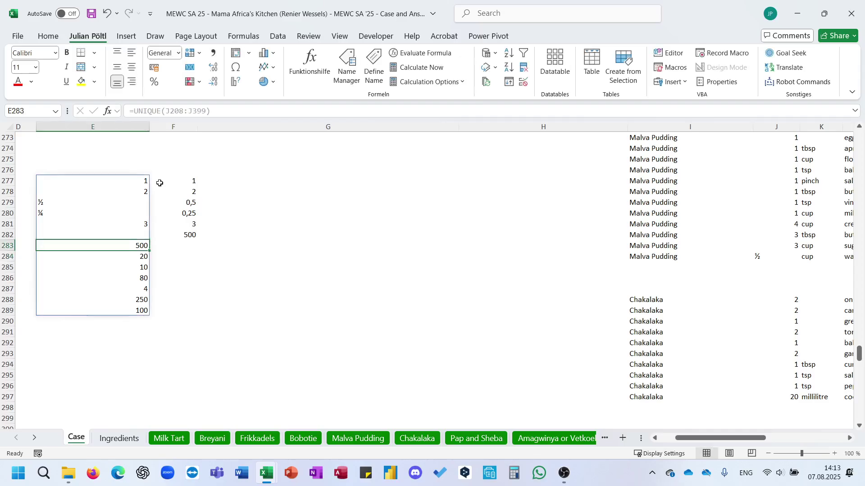
pyautogui.press('Up')
pyautogui.press('Right')
pyautogui.hotkey('ctrl', 'c')
pyautogui.press('Down')
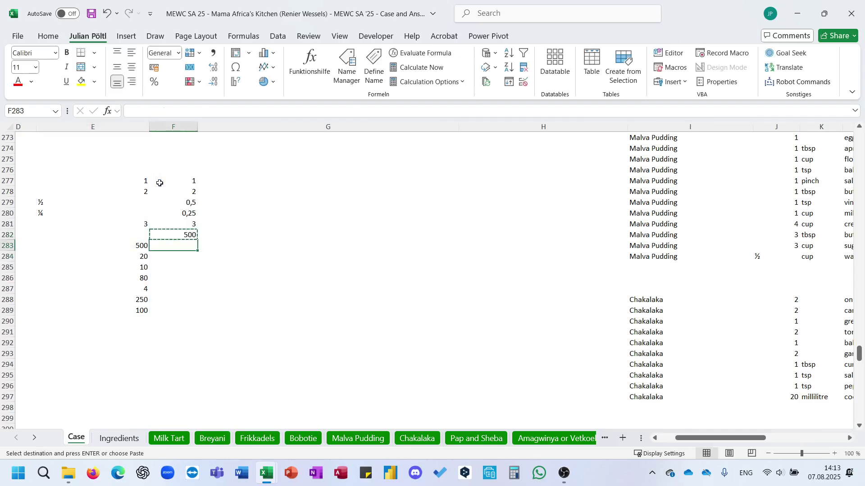
pyautogui.press('Return')
# - Fill F284:F289 with the remaining numeric equivalents 20, 10, 80, 4, 250 and 100
pyautogui.press('Down')
pyautogui.write('20')
pyautogui.press('Return')
pyautogui.write('10')
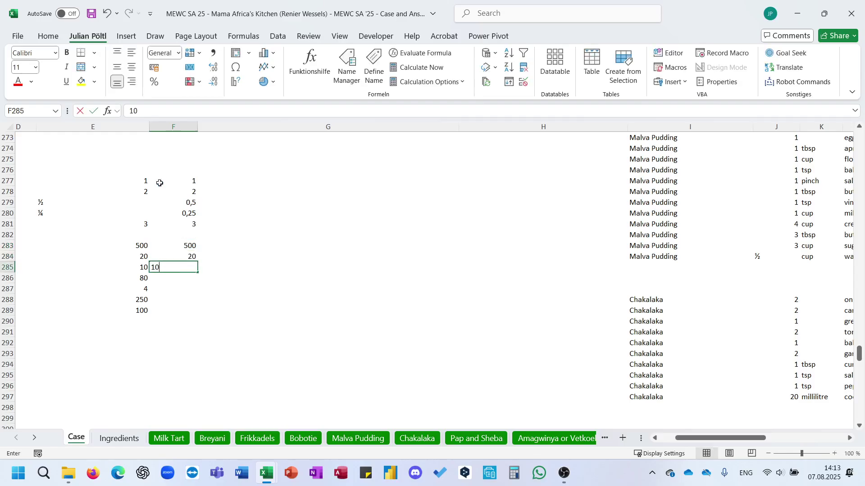
pyautogui.press('Return')
pyautogui.write('80')
pyautogui.press('Return')
pyautogui.write('4')
pyautogui.press('Return')
pyautogui.write('25')
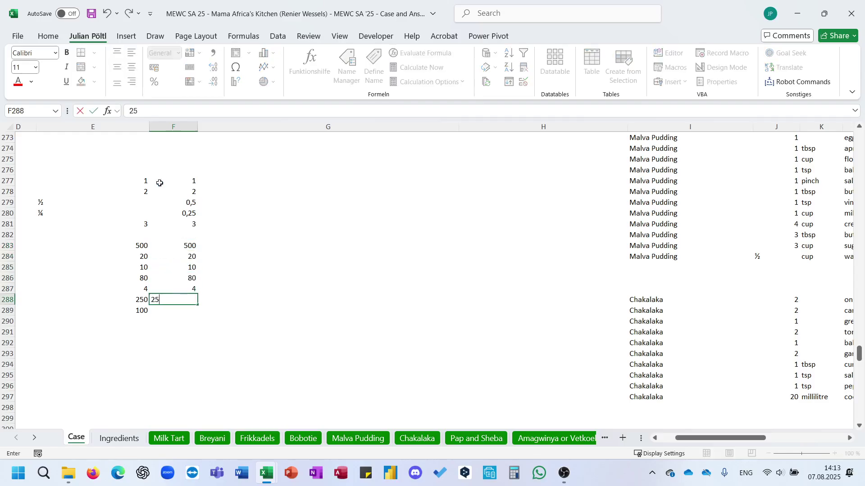
pyautogui.write('0')
pyautogui.press('Return')
pyautogui.write('100')
pyautogui.press('Return')
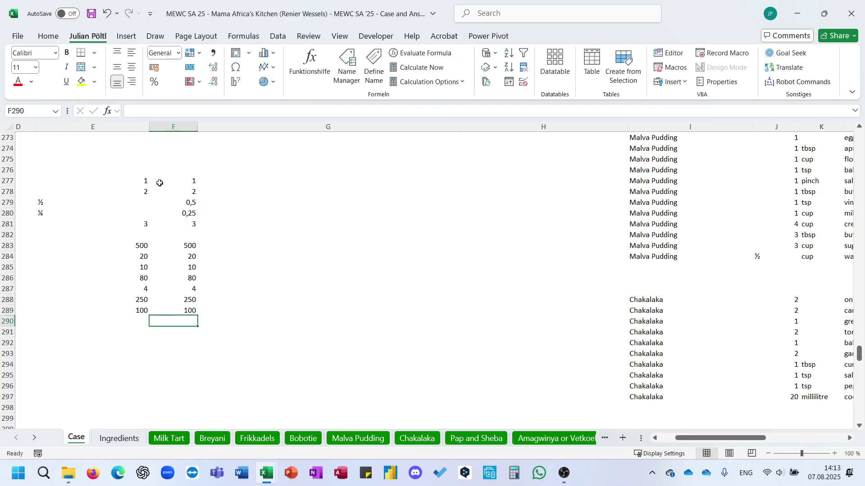
# - Wrap the D263 formula in a LET that stores the filtered ingredient list under the name D
pyautogui.scroll(6, 160, 183)
pyautogui.hscroll(-3, 61, 268)
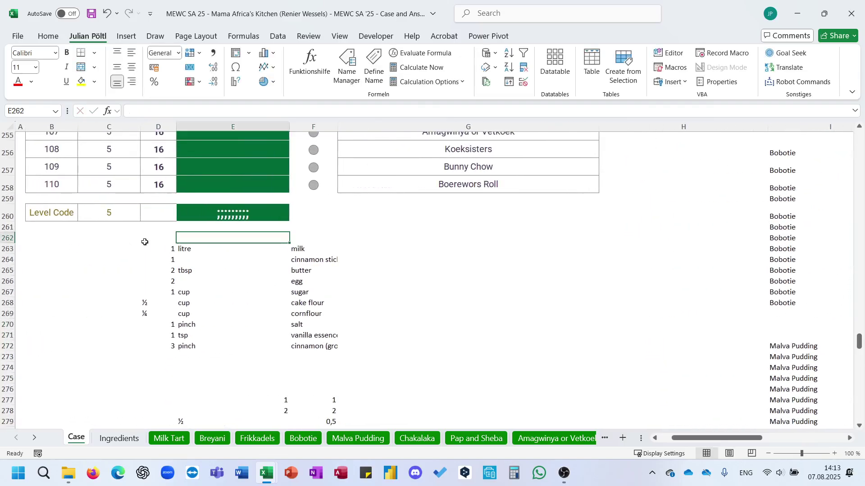
pyautogui.click(133, 249)
pyautogui.press('Right')
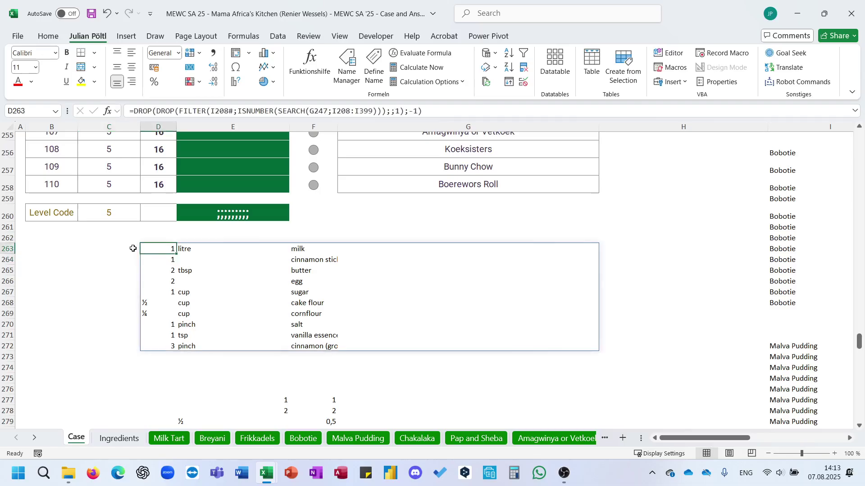
pyautogui.click(136, 112)
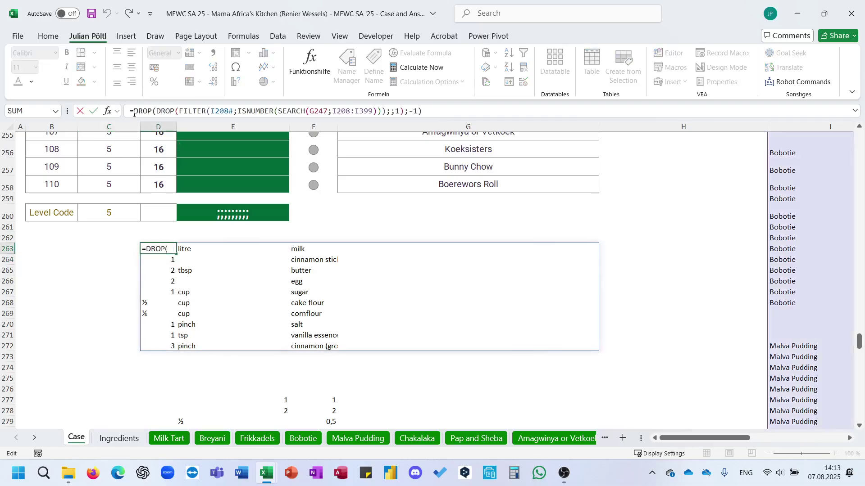
pyautogui.write('Let(')
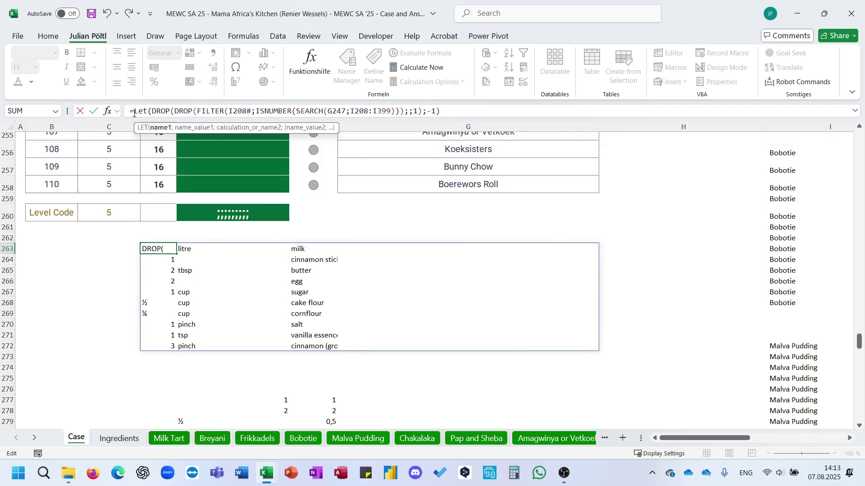
pyautogui.write('D;')
pyautogui.write(';')
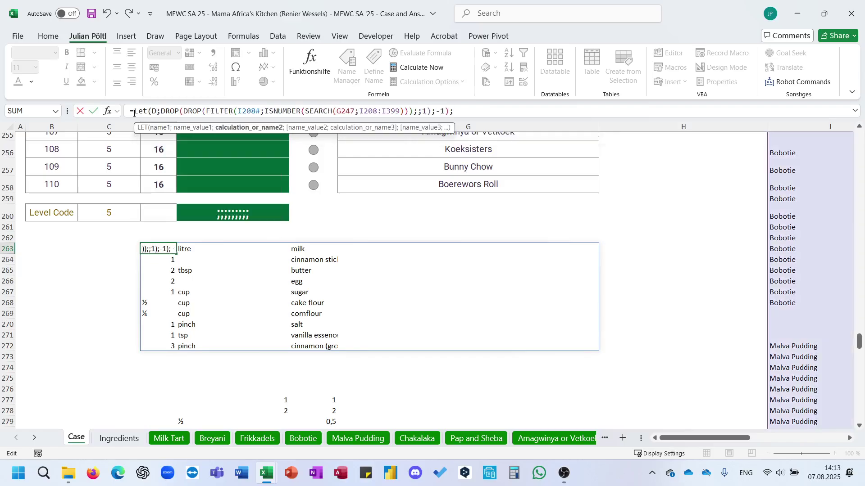
# - Start the LET's calculation with an XLOOKUP whose lookup value is TAKE(D;;1), the quantity column
pyautogui.write('x')
pyautogui.press('BackSpace')
pyautogui.write('x')
pyautogui.press('Down')
pyautogui.press('Tab')
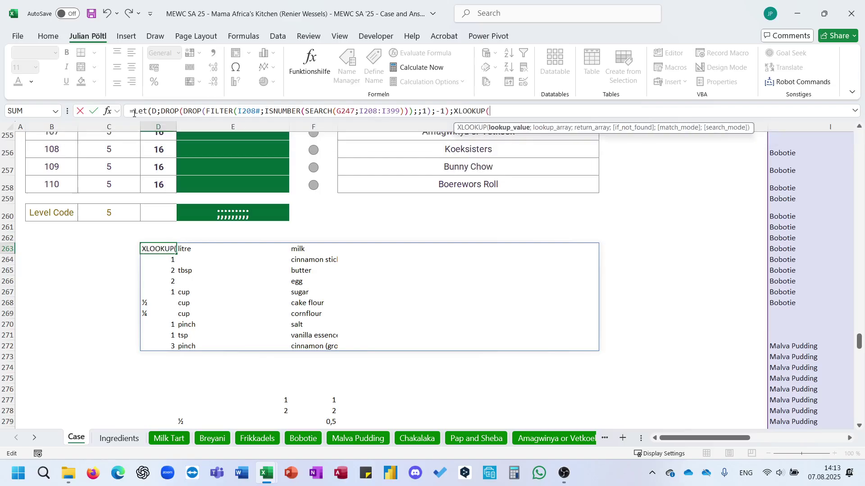
pyautogui.write('tak')
pyautogui.press('Tab')
pyautogui.write('D')
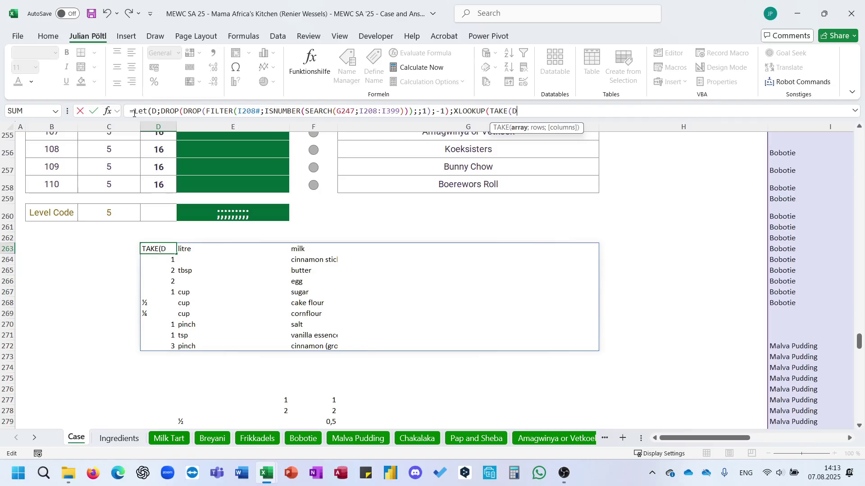
pyautogui.write(';;1);')
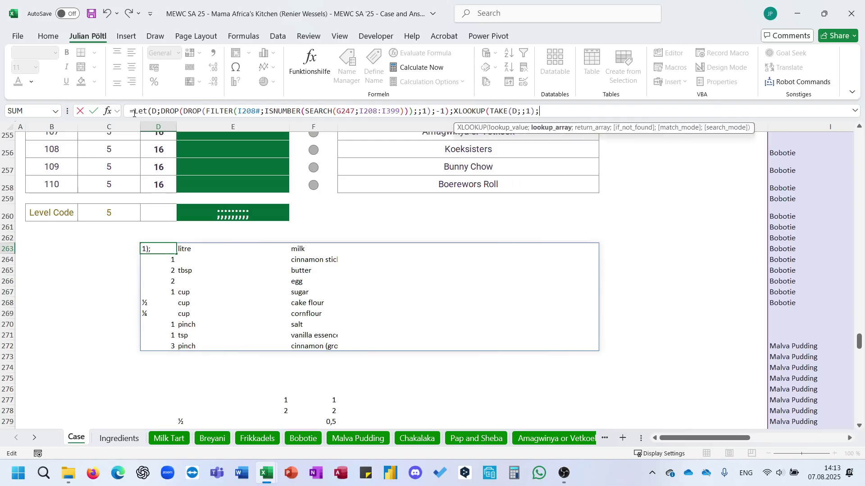
# - Give the quantity XLOOKUP the lookup array $E$277# and the return array $F$277:$F$289
pyautogui.scroll(-7, 131, 136)
pyautogui.scroll(1, 170, 5)
pyautogui.scroll(2, 250, 189)
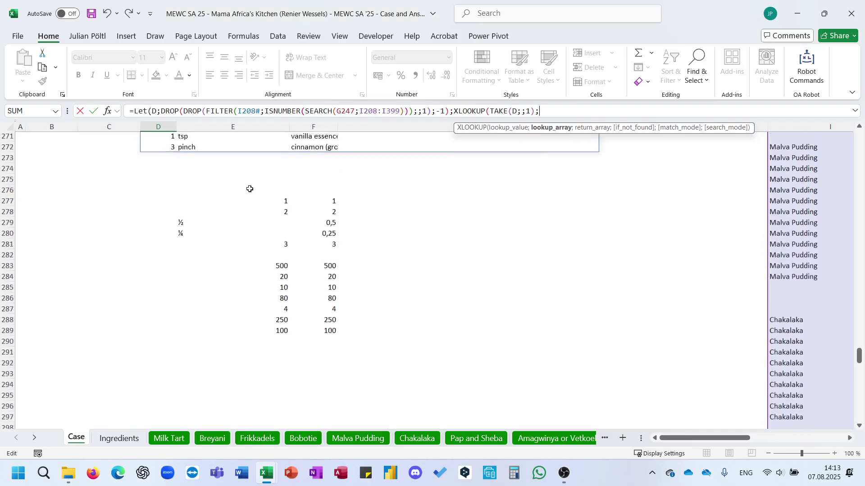
pyautogui.click(233, 203)
pyautogui.press('F4')
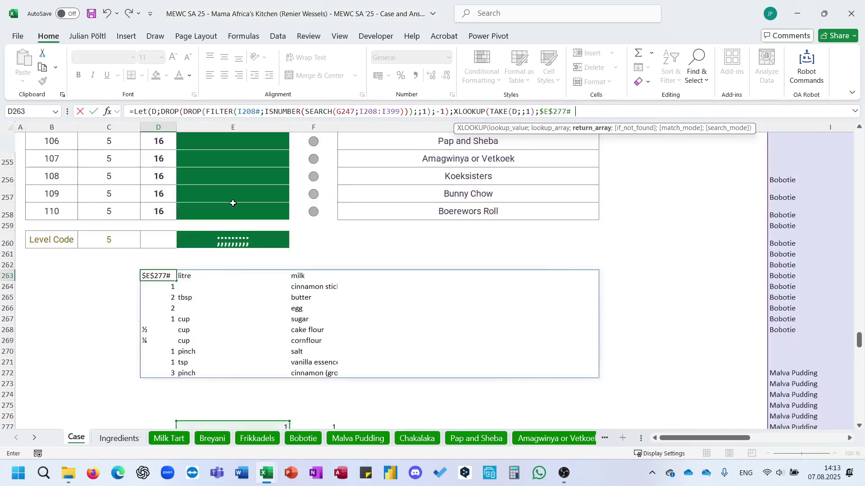
pyautogui.write(';')
pyautogui.scroll(-4, 252, 260)
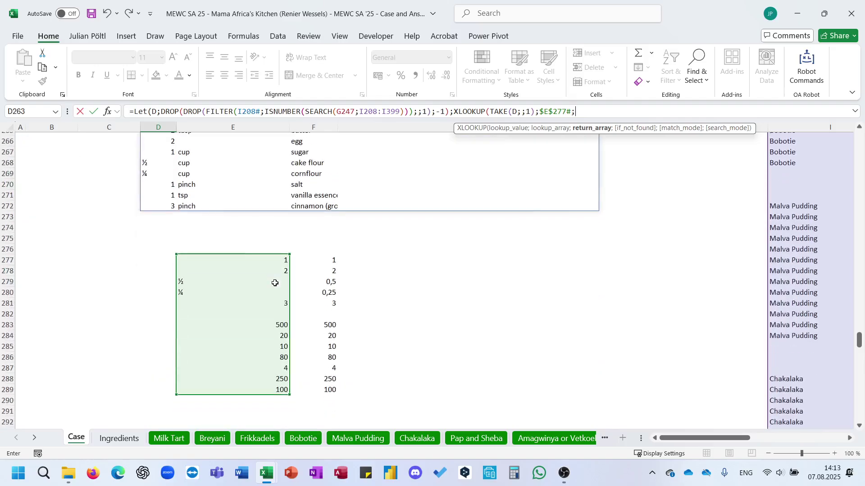
pyautogui.moveTo(284, 260); pyautogui.dragTo(331, 389)
pyautogui.press('F4')
pyautogui.write(')')
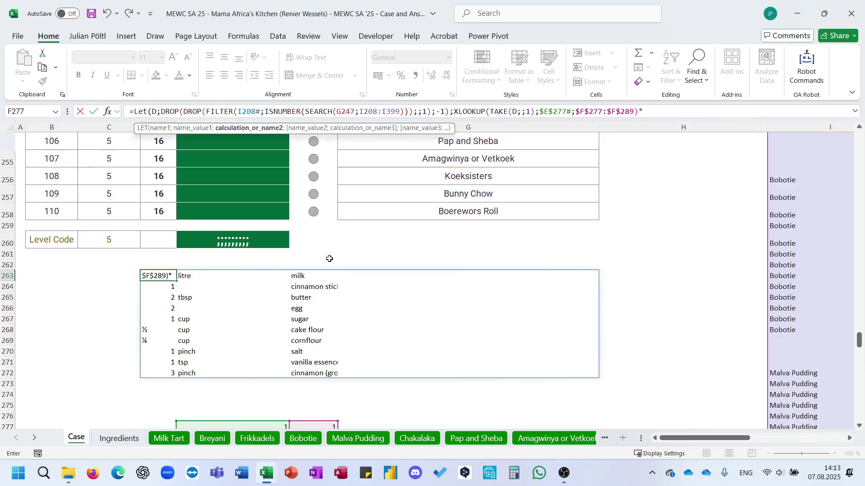
# - Multiply the quantity lookup by a second XLOOKUP that uses CHOOSECOLS(D;2) as its lookup value
pyautogui.write('*')
pyautogui.write('XLOOKUP(')
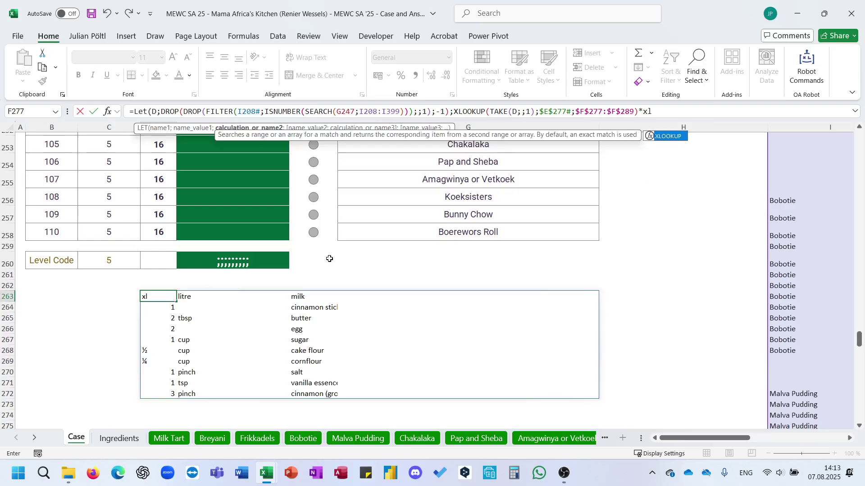
pyautogui.write('d:')
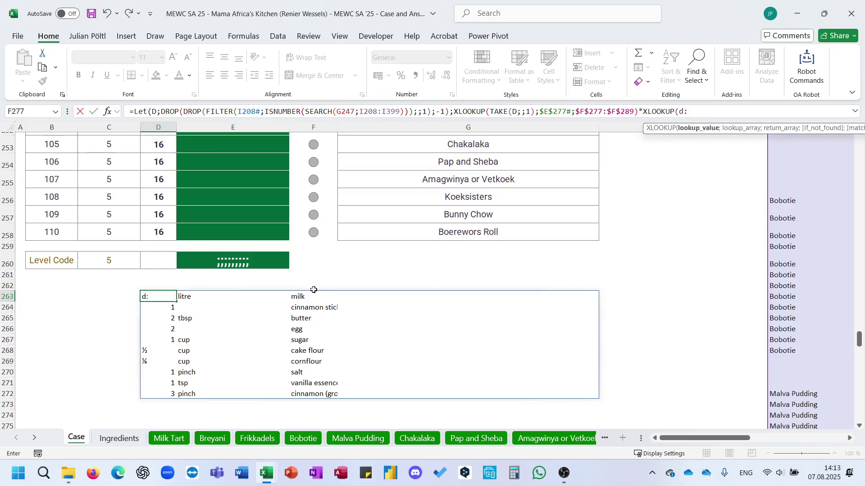
pyautogui.press('BackSpace')
pyautogui.write(';')
pyautogui.press('BackSpace')
pyautogui.press('BackSpace')
pyautogui.write('choose')
pyautogui.press('Down')
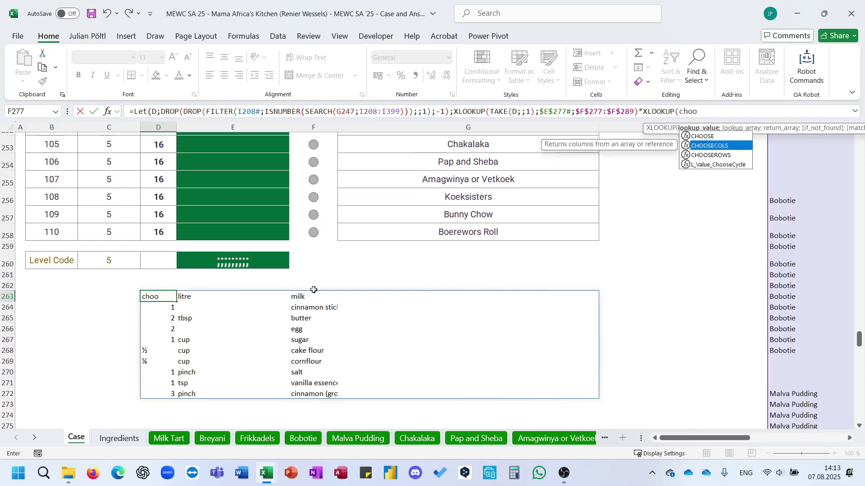
pyautogui.press('Tab')
pyautogui.write('D;2);')
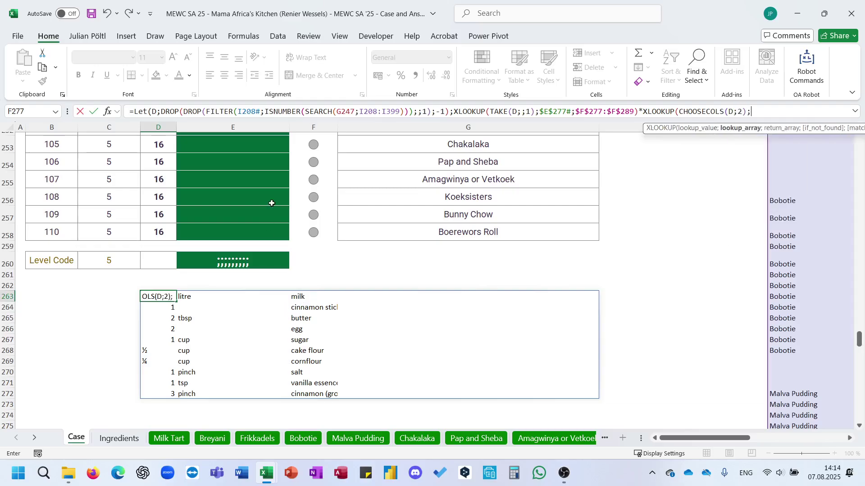
# - Have the second XLOOKUP search the Level 3 measures $B$117:$B$122 and return the values in $E$117:$E$122
pyautogui.scroll(18, 272, 203)
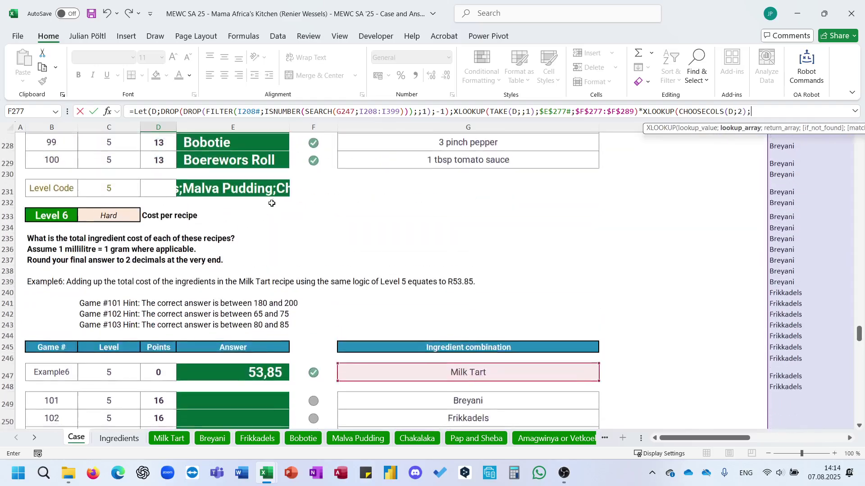
pyautogui.scroll(20, 271, 203)
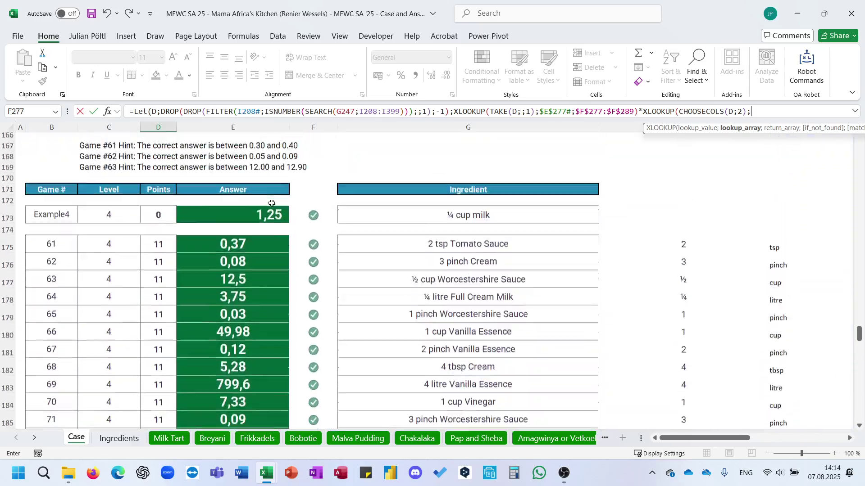
pyautogui.scroll(7, 272, 204)
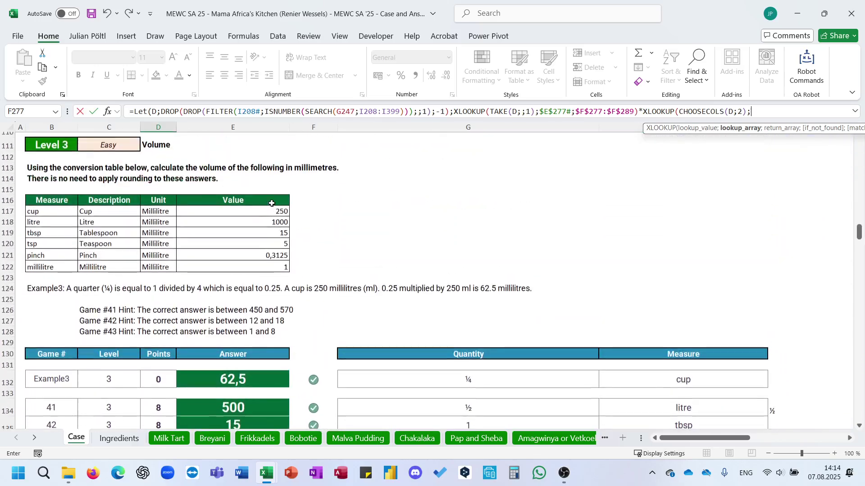
pyautogui.moveTo(53, 214); pyautogui.dragTo(54, 267)
pyautogui.press('F4')
pyautogui.write(';')
pyautogui.scroll(20, 74, 261)
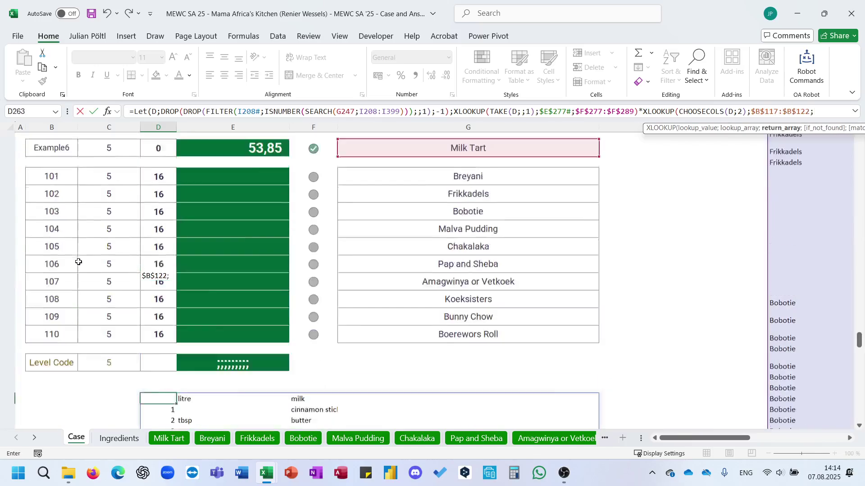
pyautogui.scroll(16, 78, 262)
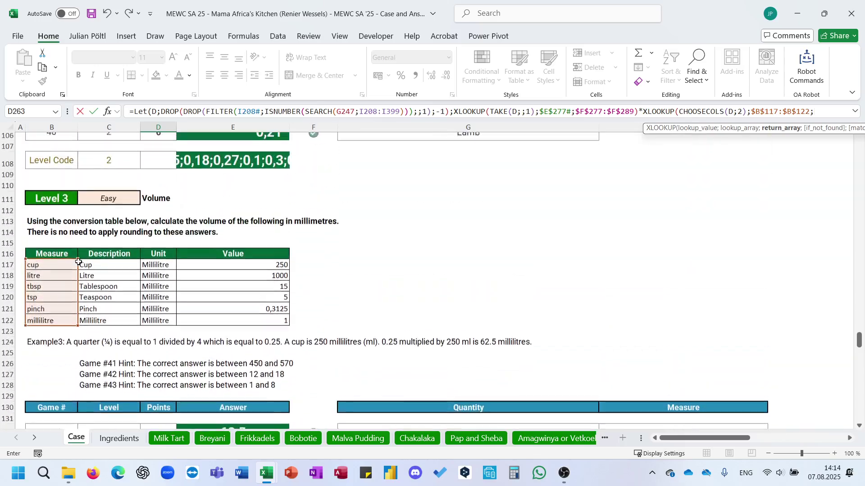
pyautogui.moveTo(240, 271); pyautogui.dragTo(238, 326)
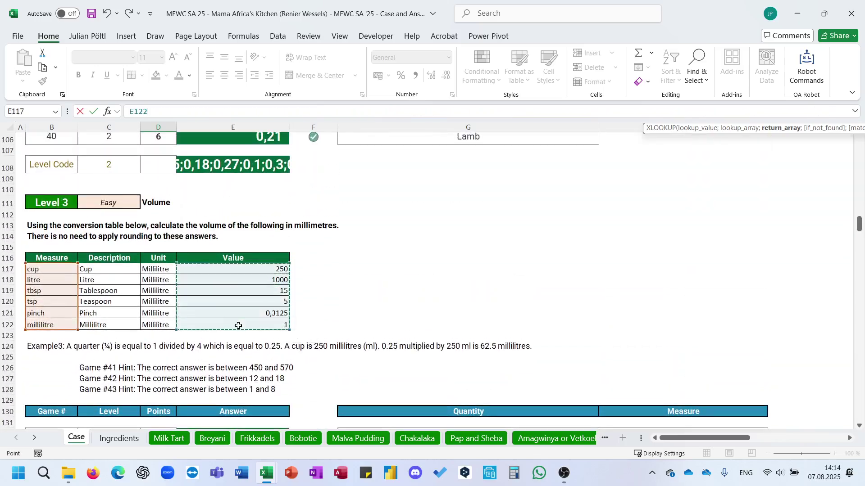
pyautogui.press('F4')
pyautogui.write(')')
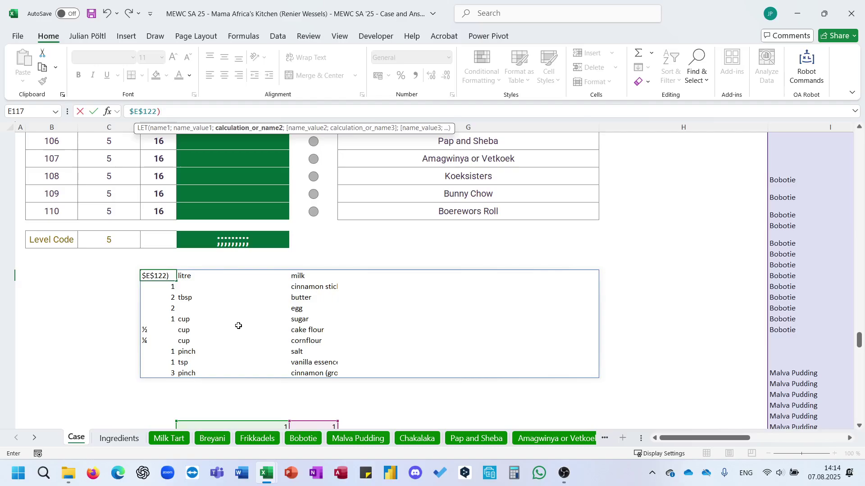
# - Multiply by a third XLOOKUP that looks up TAKE(D;;-1) in Ingredient and returns Cu, and complete the LET formula in D263
pyautogui.write('*XLOOKUP(')
pyautogui.scroll(-20, 238, 326)
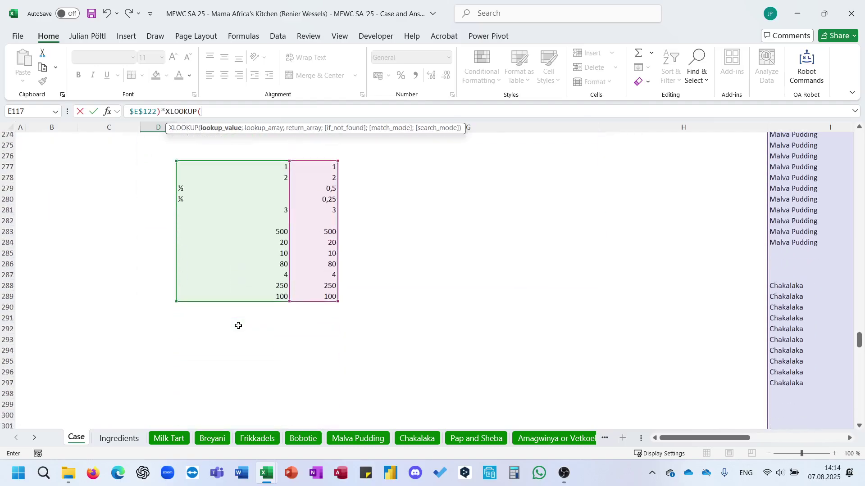
pyautogui.scroll(-1, 238, 325)
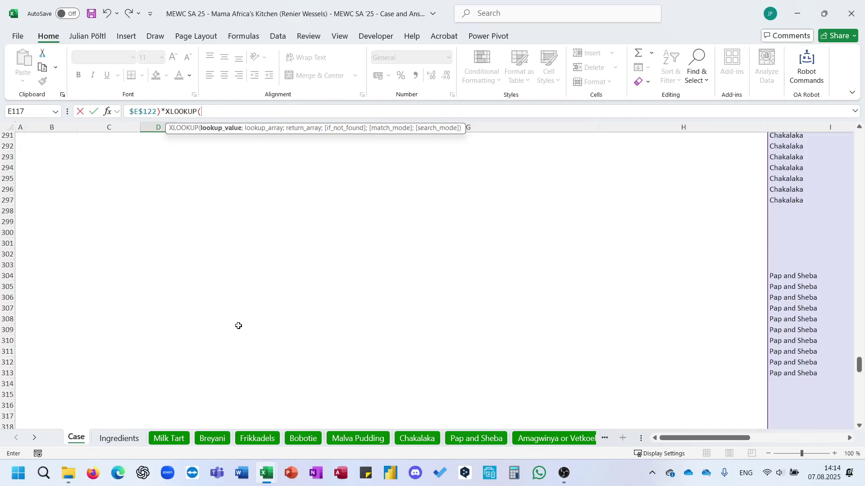
pyautogui.write('TAKE(')
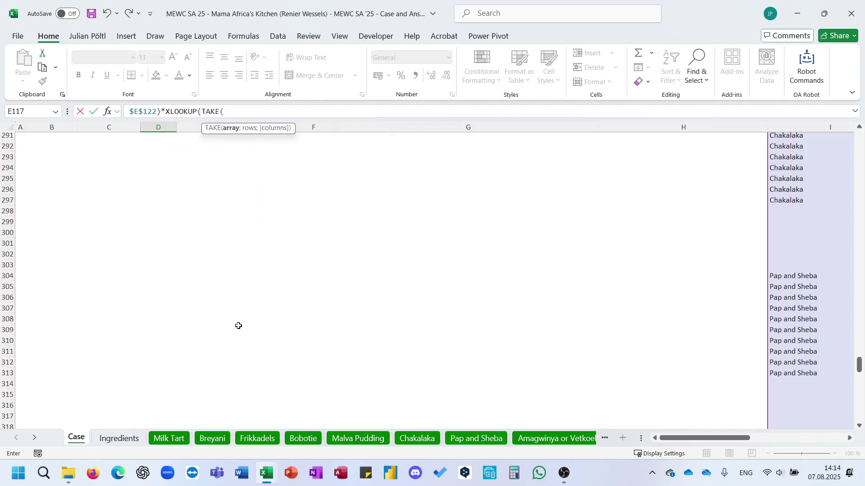
pyautogui.write('D;;-1);')
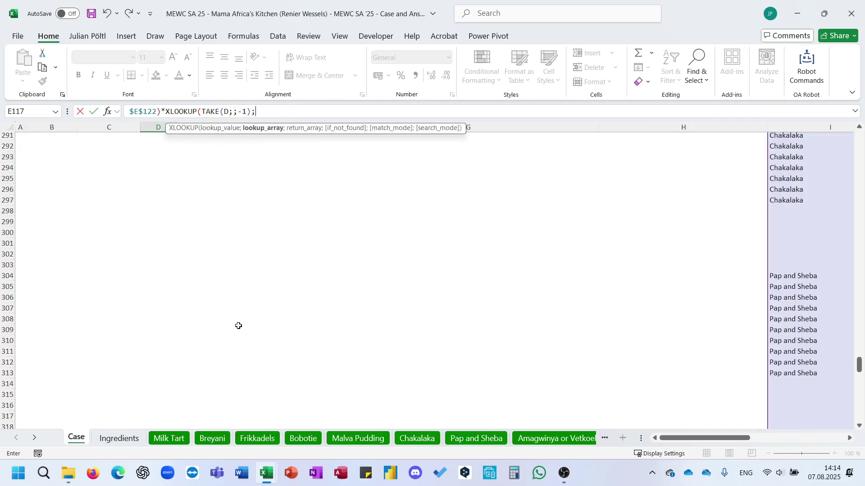
pyautogui.write('Ingredient;Cu)))')
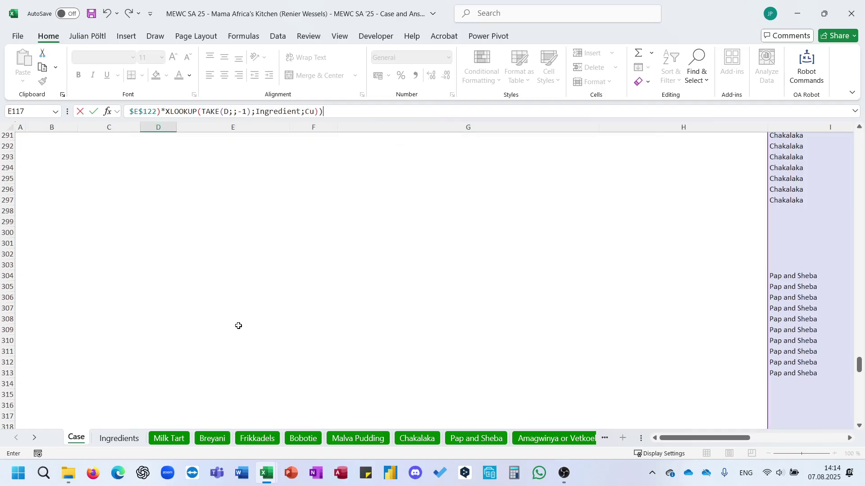
pyautogui.press('Return')
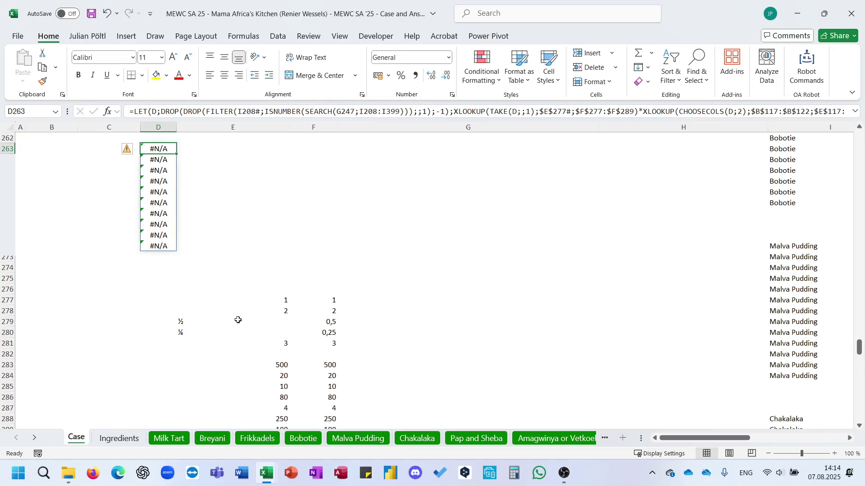
# - Try the LET formula with only the quantity XLOOKUP as its calculation, and undo that reduction
pyautogui.moveTo(279, 119); pyautogui.dragTo(276, 232)
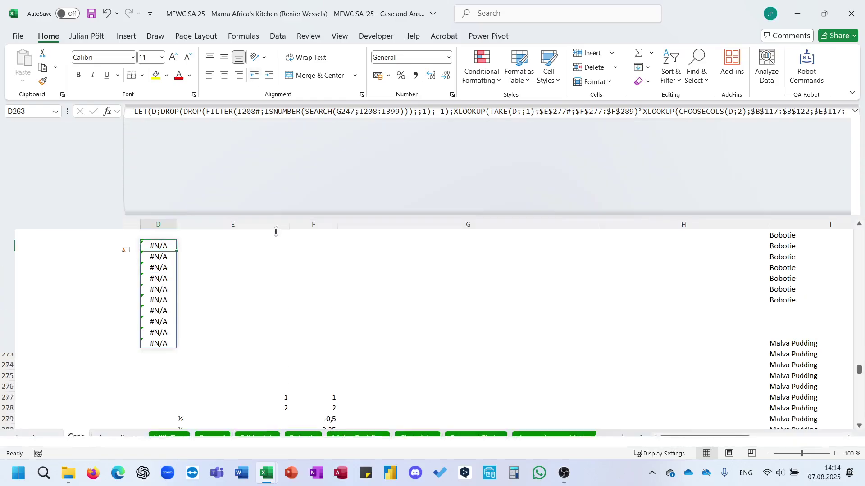
pyautogui.click(637, 112)
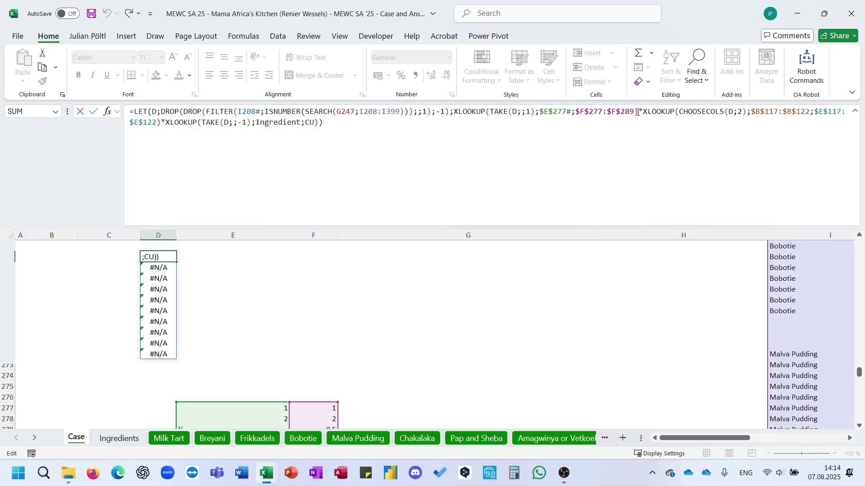
pyautogui.moveTo(637, 112); pyautogui.dragTo(640, 135)
pyautogui.press('BackSpace')
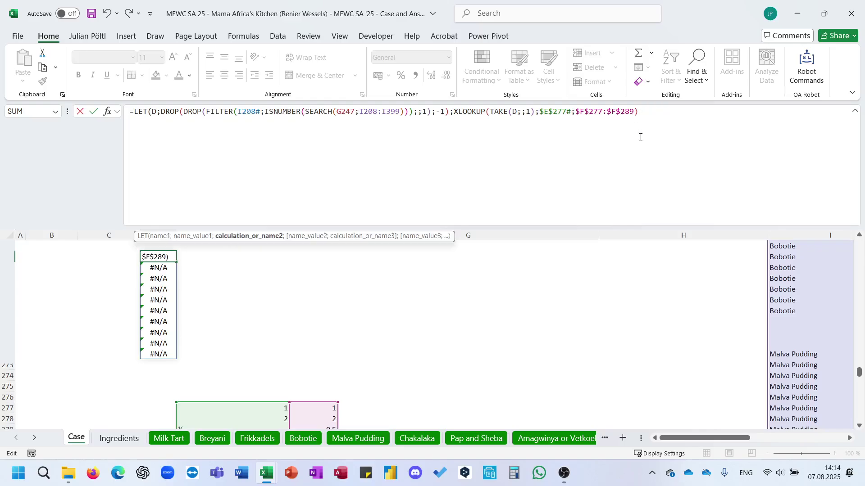
pyautogui.press('Return')
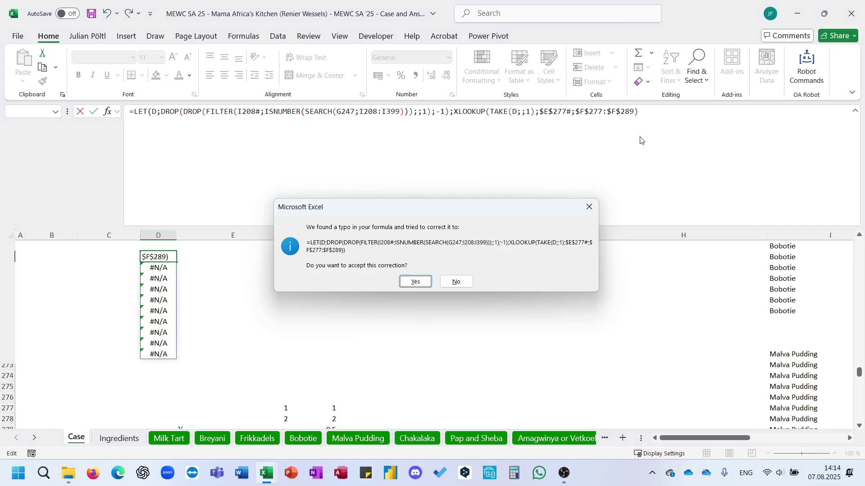
pyautogui.press('Return')
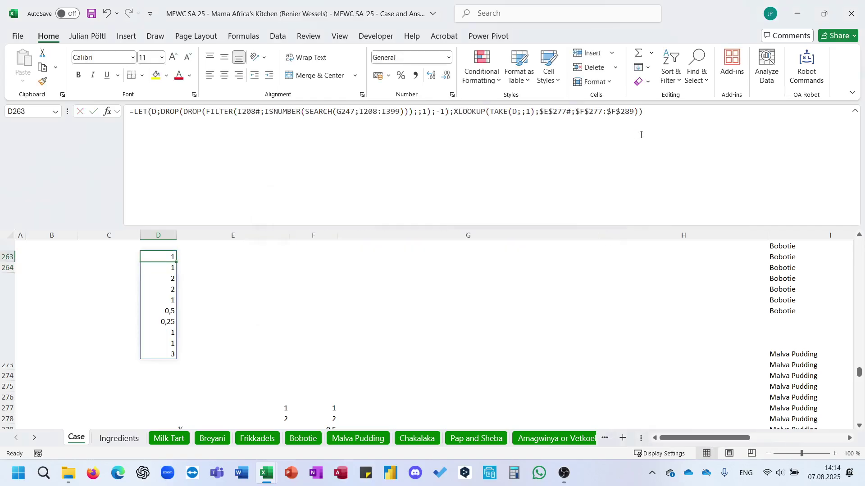
pyautogui.hotkey('ctrl', 'z')
# - Remove the ingredient XLOOKUP from the formula in D263, keeping only the quantity and measure lookups
pyautogui.click(642, 122)
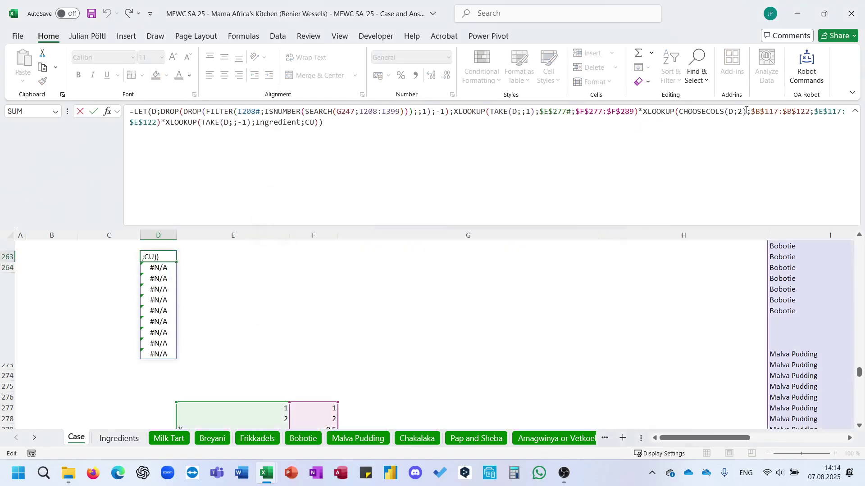
pyautogui.moveTo(323, 122); pyautogui.dragTo(162, 123)
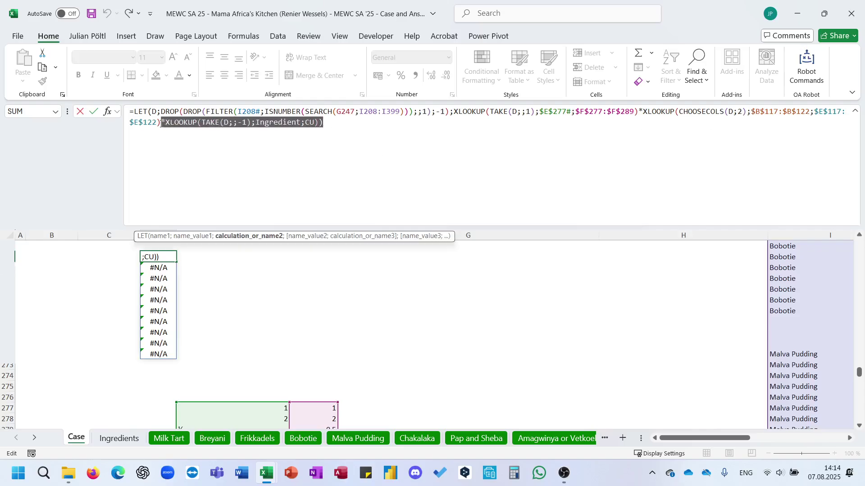
pyautogui.press('BackSpace')
pyautogui.press('Return')
pyautogui.press('Return')
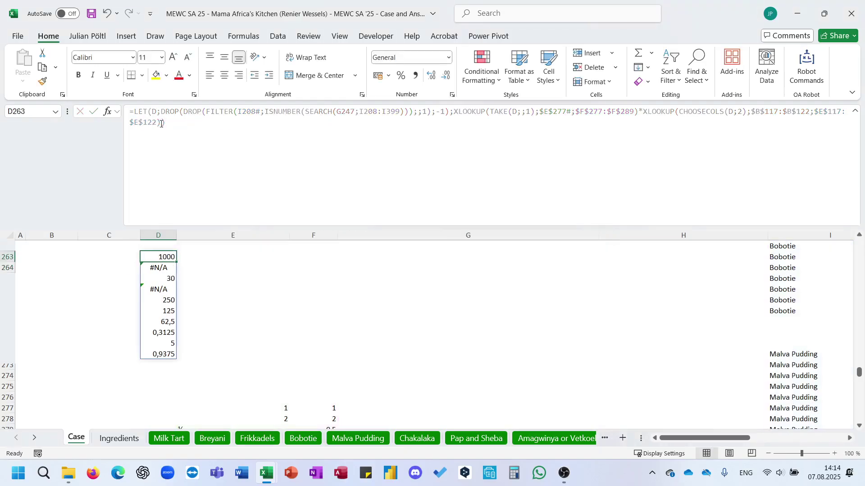
pyautogui.press('Down')
pyautogui.press('Up')
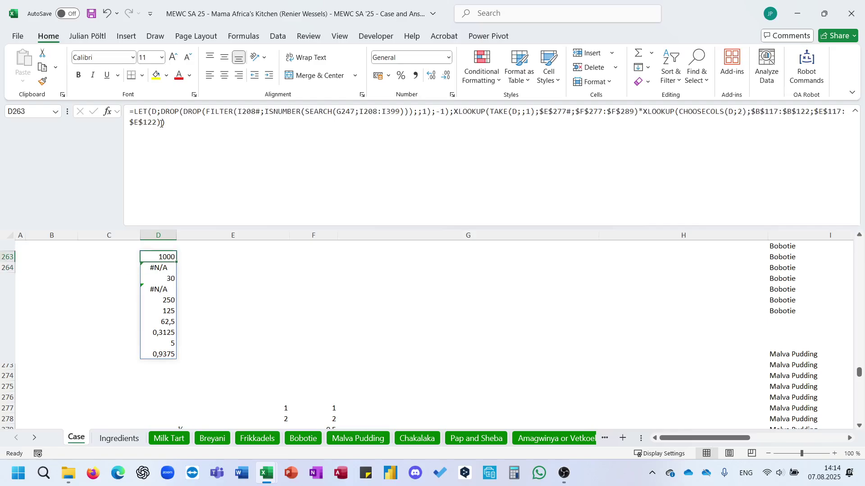
# - Compare the formula's quantity lookup ranges in E277:F289 with the spilled results below D263
pyautogui.click(161, 122)
pyautogui.scroll(-3, 333, 283)
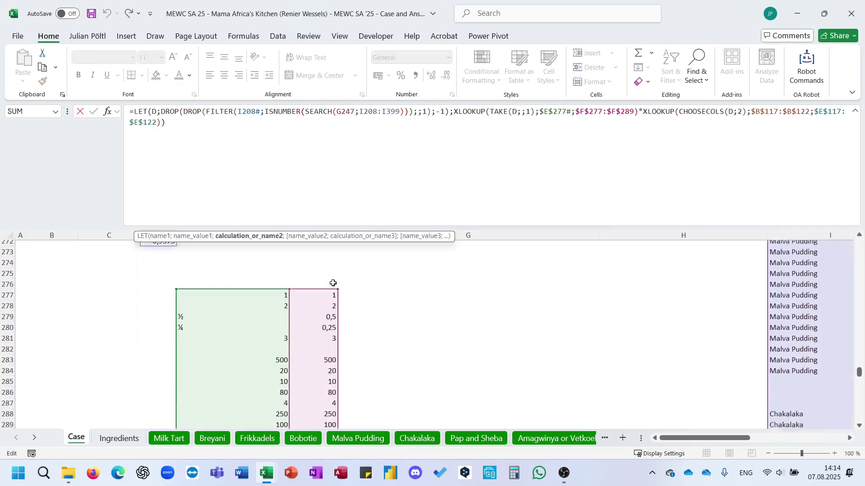
pyautogui.scroll(4, 333, 283)
pyautogui.scroll(-2, 332, 282)
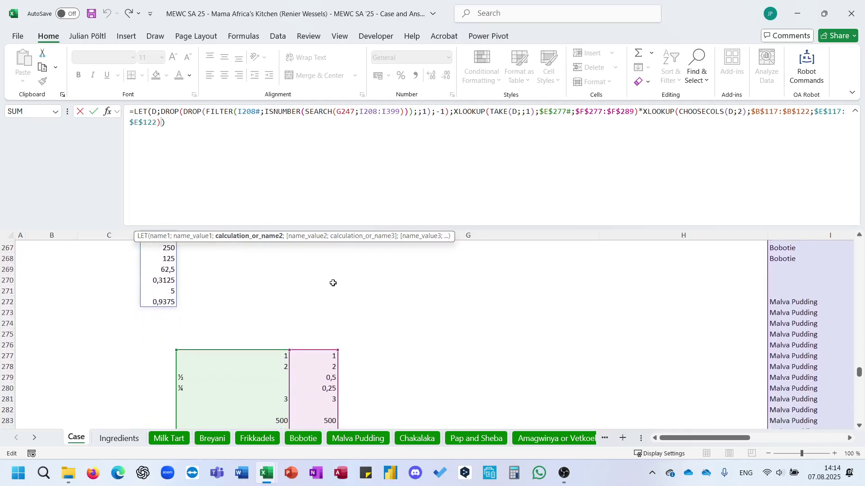
pyautogui.scroll(-2, 332, 283)
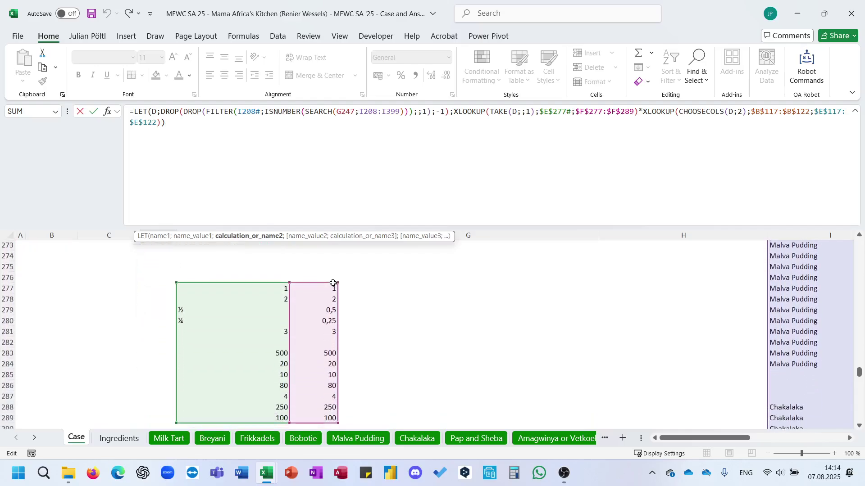
pyautogui.scroll(4, 333, 283)
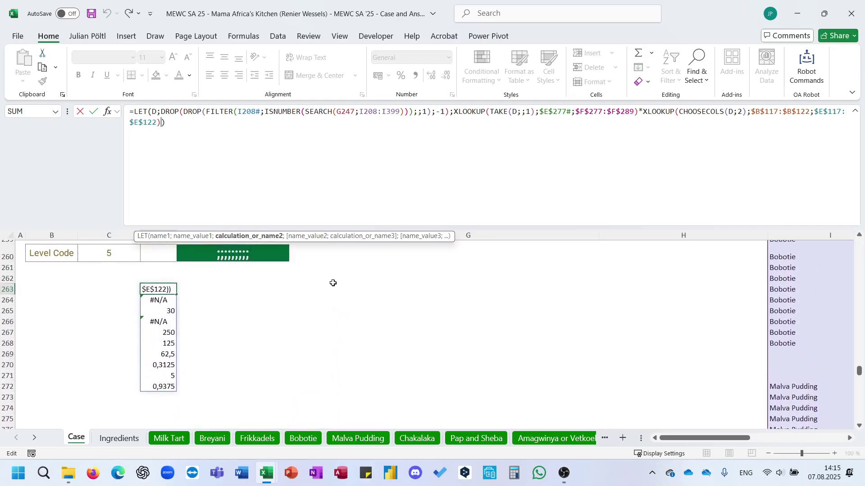
pyautogui.press('Escape')
# - Reduce the LET's calculation in D263 to CHOOSECOLS(D;2) to list only the recipe's measures
pyautogui.click(519, 121)
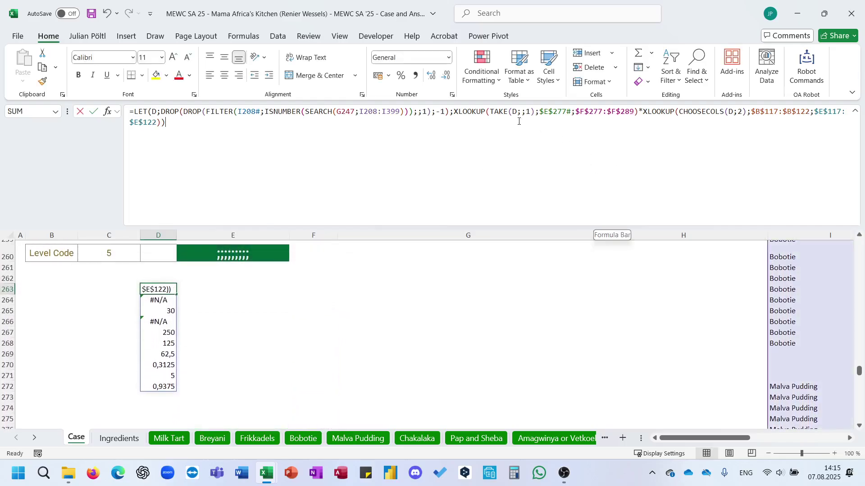
pyautogui.moveTo(680, 113); pyautogui.dragTo(453, 112)
pyautogui.press('Delete')
pyautogui.click(699, 126)
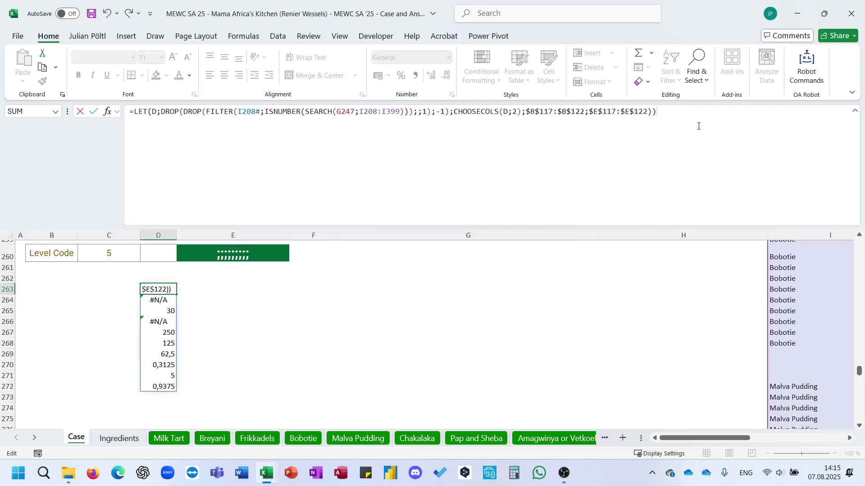
pyautogui.press('Return')
pyautogui.press('Return')
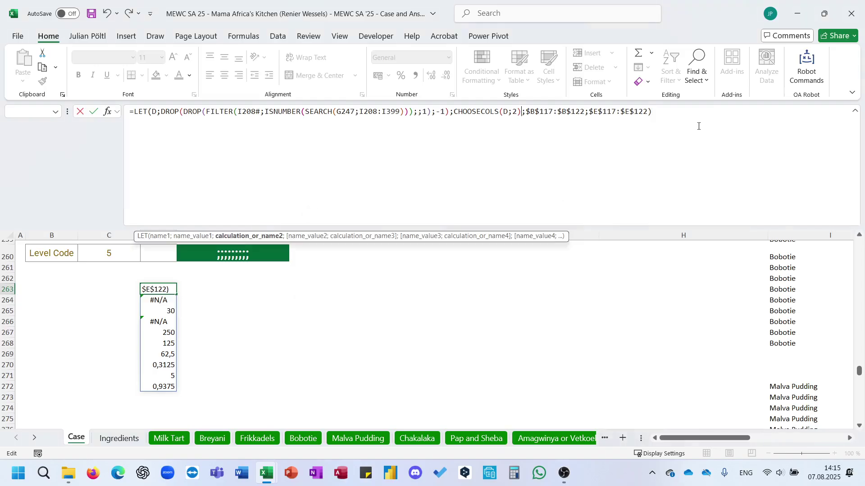
pyautogui.moveTo(523, 113); pyautogui.dragTo(652, 113)
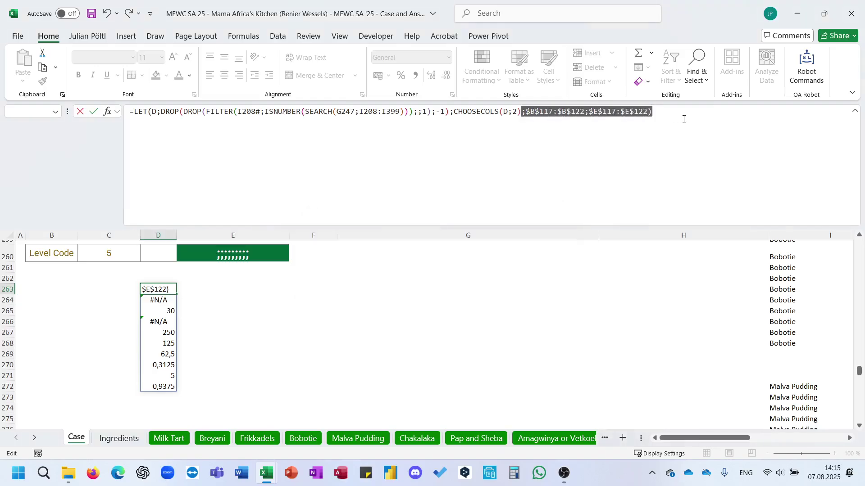
pyautogui.press('Delete')
pyautogui.write(')')
pyautogui.press('Return')
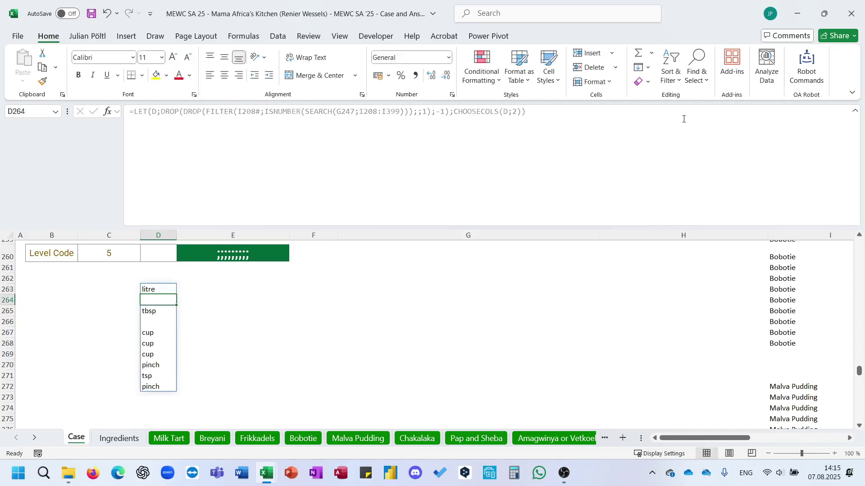
# - Inspect the blank entries in the spilled measures list, and undo the reduction to CHOOSECOLS(D;2)
pyautogui.press('Down')
pyautogui.press('Down')
pyautogui.press('Down')
pyautogui.press('Down')
pyautogui.press('Up')
pyautogui.press('Up')
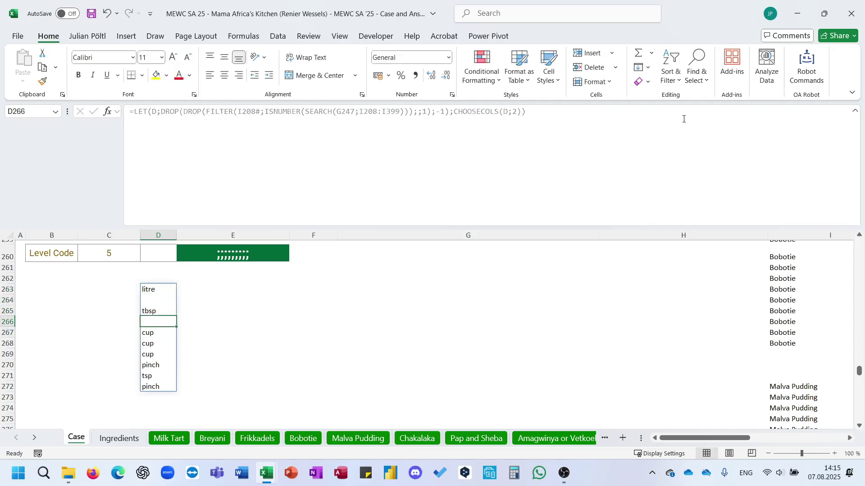
pyautogui.hotkey('ctrl', 'z')
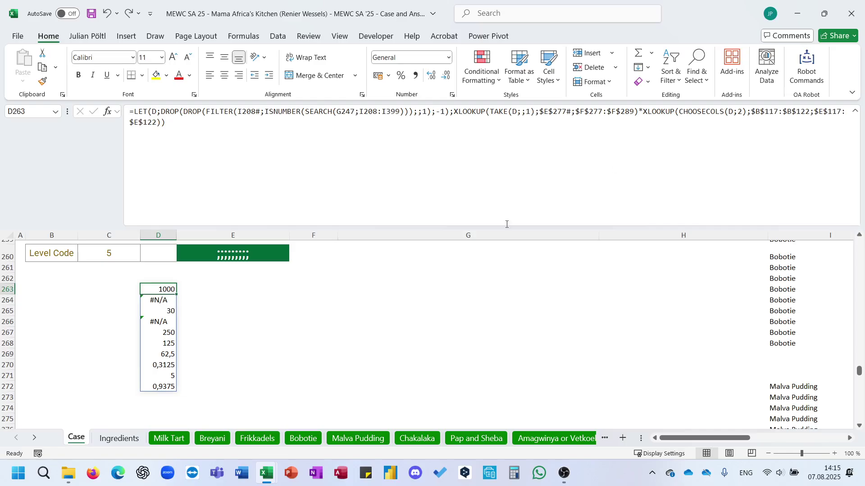
# - Enter 1 in F282 as the conversion value for the blank quantity
pyautogui.scroll(-4, 420, 264)
pyautogui.click(329, 365)
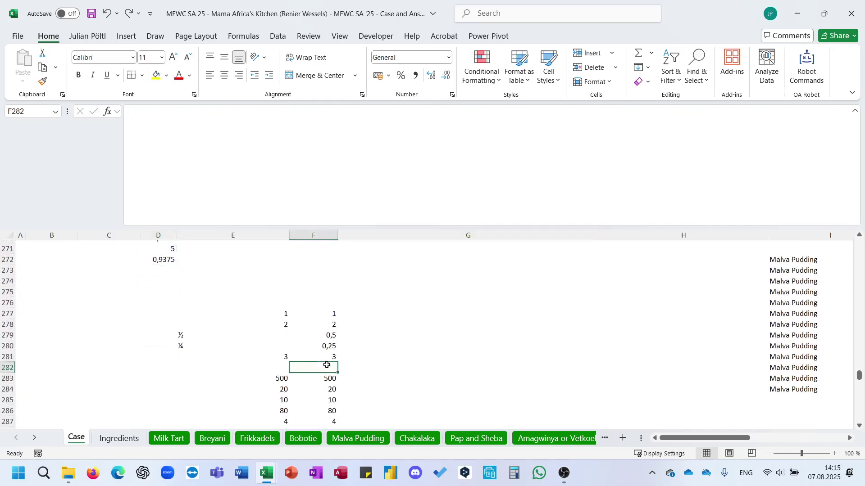
pyautogui.click(285, 369)
pyautogui.click(313, 370)
pyautogui.write('1')
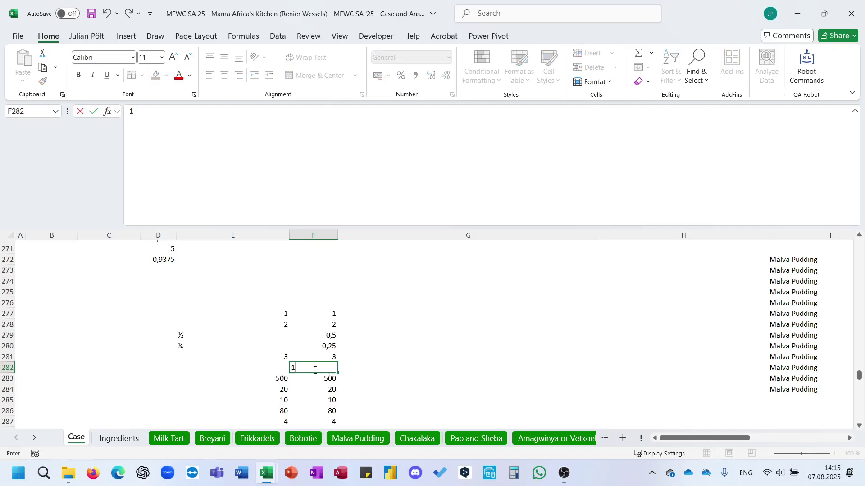
pyautogui.press('Return')
pyautogui.click(313, 369)
pyautogui.scroll(4, 252, 309)
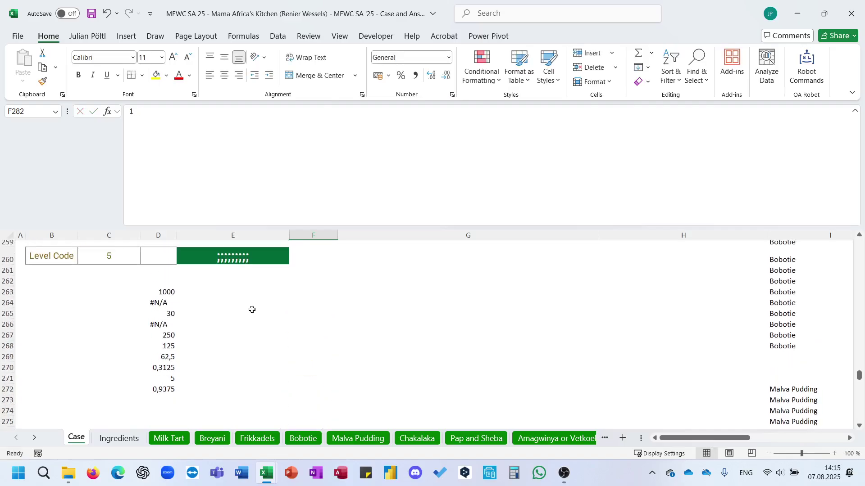
# - Try an if_not_found value of 1 in the measure XLOOKUP of the shortened formula in D263
pyautogui.click(169, 293)
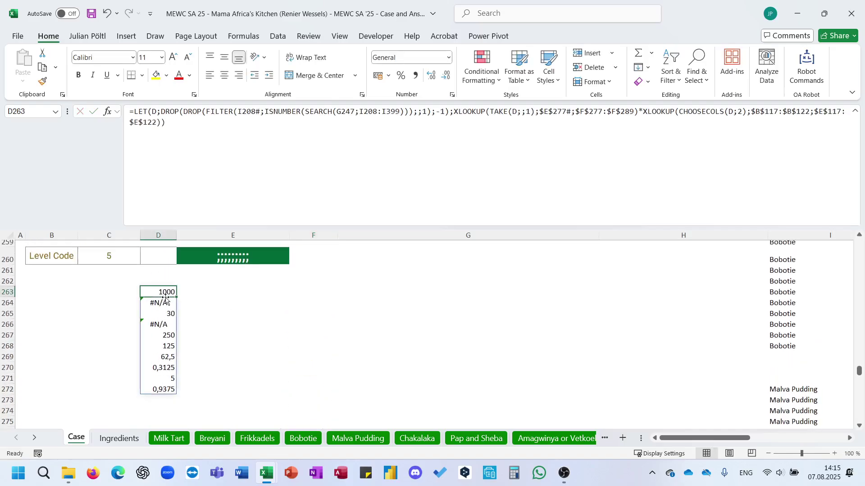
pyautogui.click(680, 115)
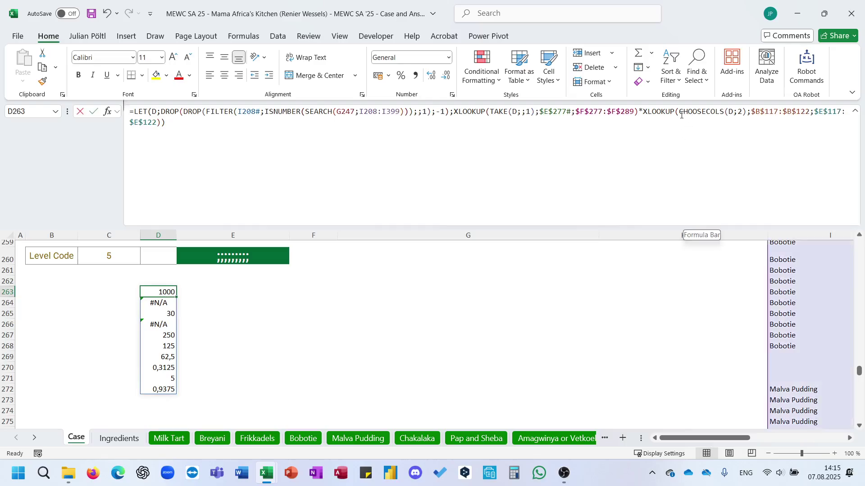
pyautogui.click(156, 124)
pyautogui.write(';1')
pyautogui.press('Return')
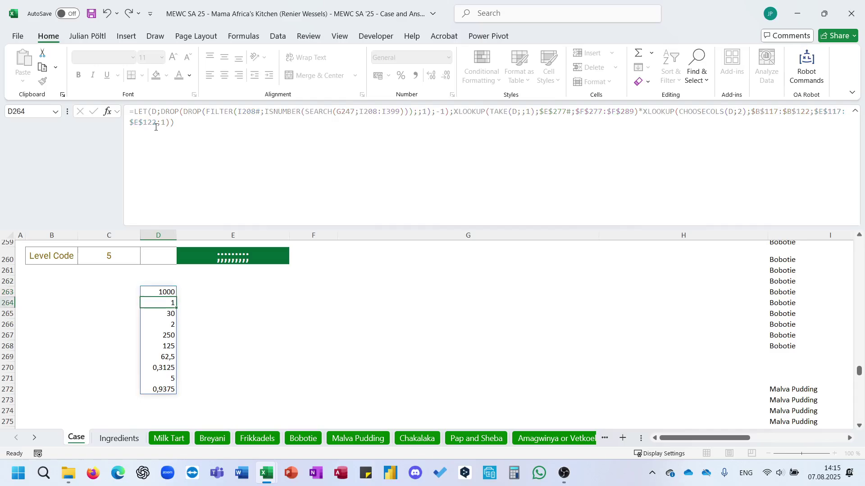
pyautogui.press('Up')
# - Undo the last three edits to bring back the formula with the ingredient XLOOKUP in D263
pyautogui.hotkey('ctrl', 'z')
pyautogui.hotkey('ctrl', 'z')
pyautogui.hotkey('ctrl', 'z')
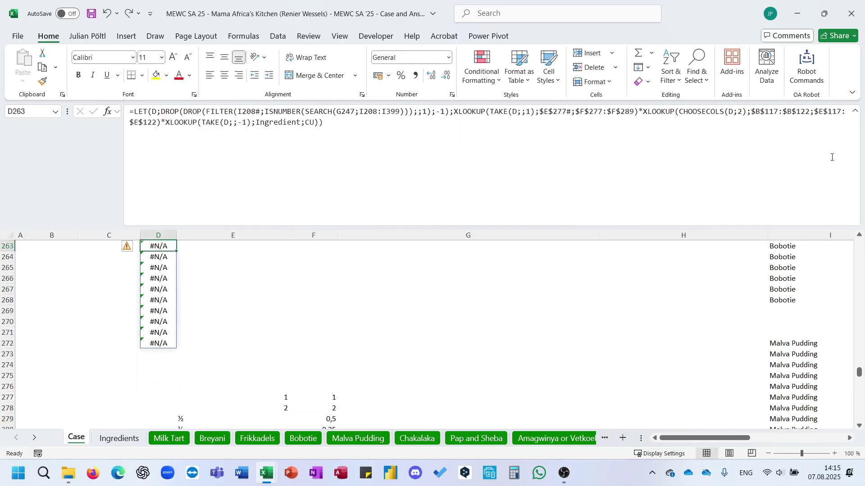
# - Give the measure XLOOKUP in the full D263 formula an if_not_found value of 1
pyautogui.click(157, 122)
pyautogui.write(';1')
pyautogui.press('Return')
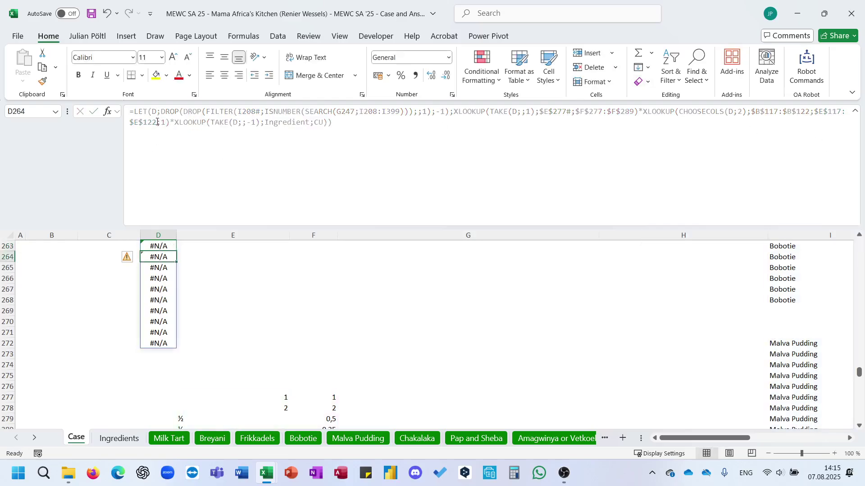
# - Replace the XLOOKUP calculation in the D263 LET formula with TAKE(D;;-1) to output only the last column of D
pyautogui.press('Up')
pyautogui.moveTo(174, 122); pyautogui.dragTo(238, 122)
pyautogui.moveTo(359, 121); pyautogui.dragTo(453, 114)
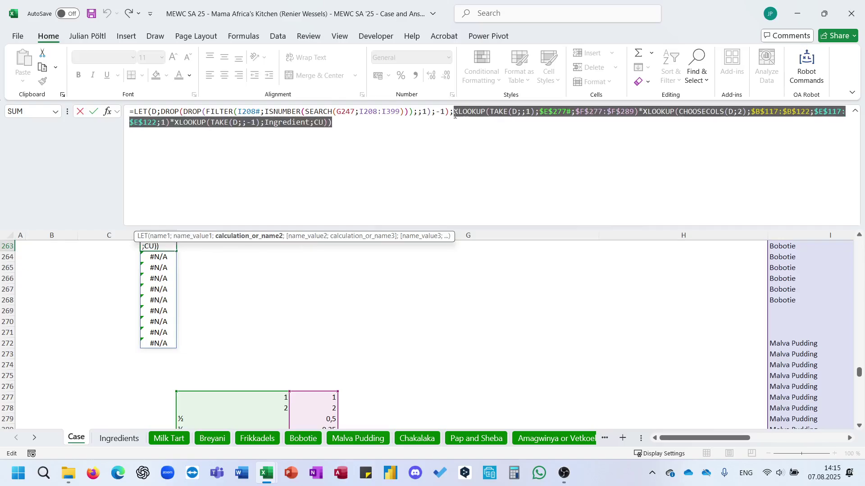
pyautogui.write('E_A')
pyautogui.press('Tab')
pyautogui.press('BackSpace')
pyautogui.press('BackSpace')
pyautogui.press('BackSpace')
pyautogui.press('BackSpace')
pyautogui.press('BackSpace')
pyautogui.press('BackSpace')
pyautogui.press('BackSpace')
pyautogui.press('BackSpace')
pyautogui.press('BackSpace')
pyautogui.press('BackSpace')
pyautogui.press('BackSpace')
pyautogui.press('BackSpace')
pyautogui.press('BackSpace')
pyautogui.press('BackSpace')
pyautogui.press('BackSpace')
pyautogui.press('BackSpace')
pyautogui.press('BackSpace')
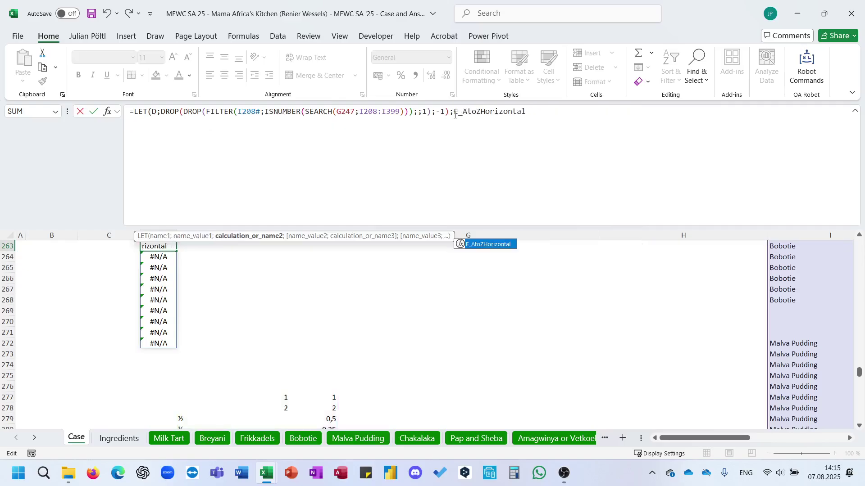
pyautogui.write('TA')
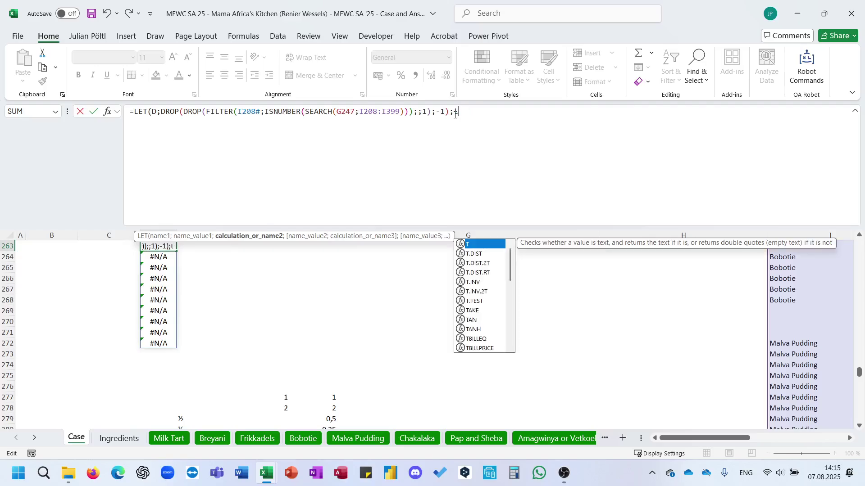
pyautogui.press('Tab')
pyautogui.write('D;;')
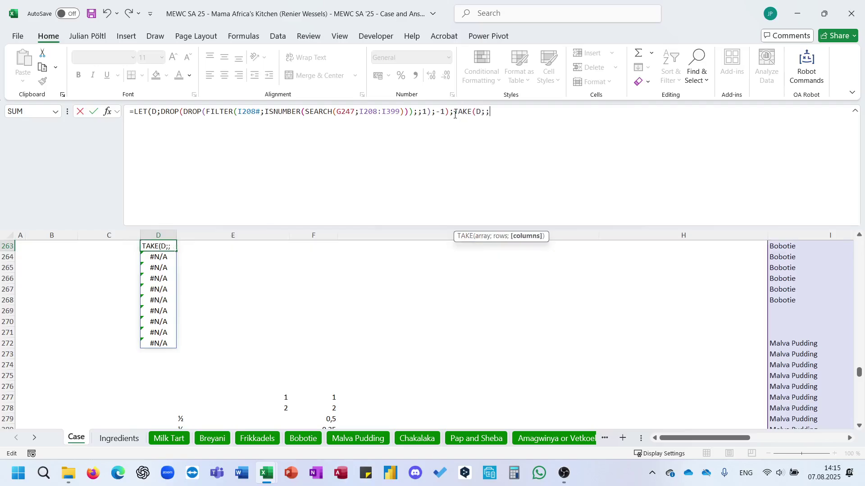
pyautogui.write('-1')
pyautogui.press('Return')
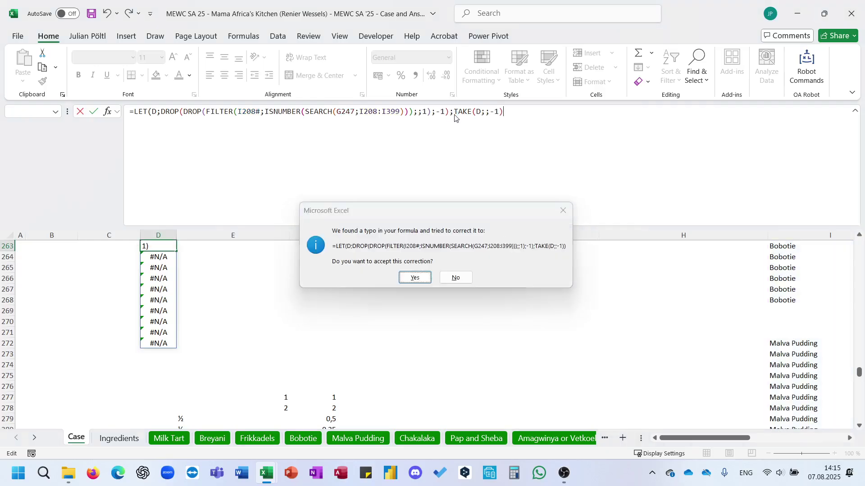
pyautogui.press('Return')
pyautogui.press('Up')
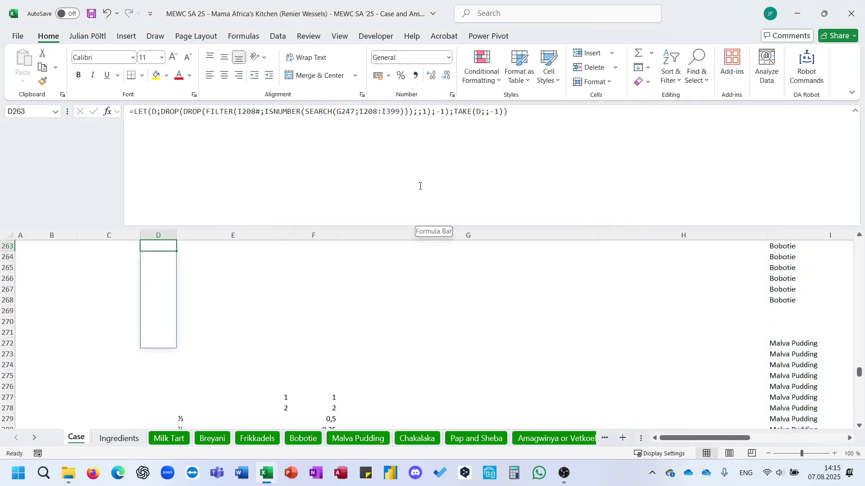
# - Try -2 as the outer DROP argument in the D263 formula that returns TAKE(D;;-1), and undo it
pyautogui.scroll(1, 396, 267)
pyautogui.moveTo(530, 123); pyautogui.dragTo(457, 123)
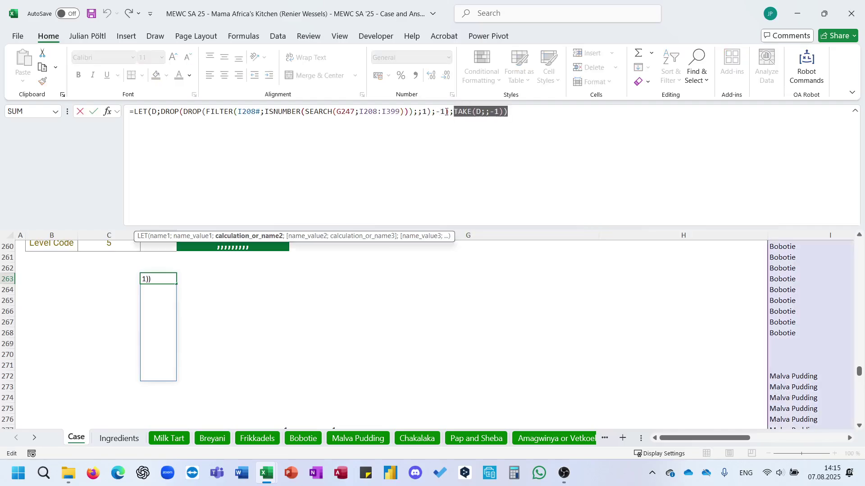
pyautogui.click(446, 112)
pyautogui.press('BackSpace')
pyautogui.write('2')
pyautogui.press('Return')
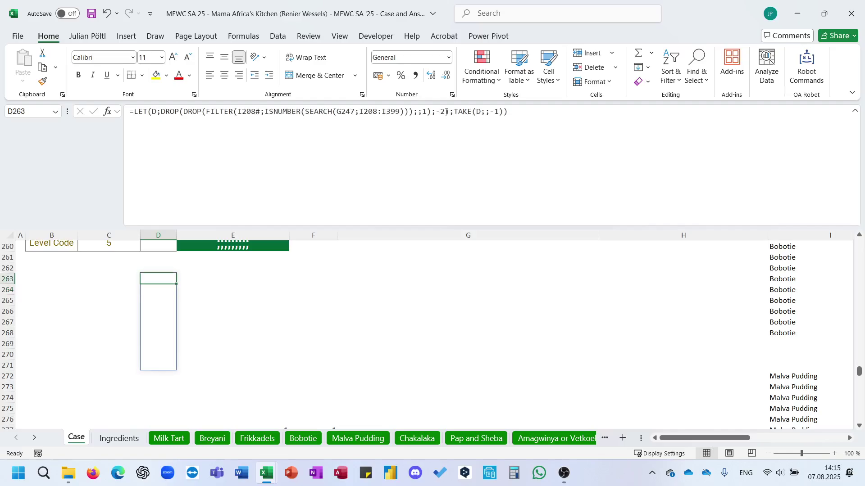
pyautogui.hotkey('ctrl', 'z')
# - Make the LET formula in D263 return the whole filtered array D instead of TAKE(D;;-1)
pyautogui.moveTo(536, 115); pyautogui.dragTo(453, 114)
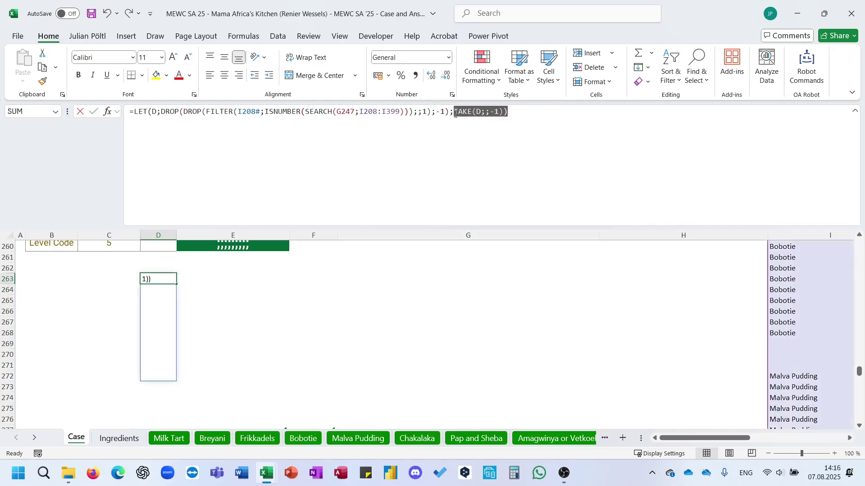
pyautogui.write('D)')
pyautogui.press('Return')
pyautogui.press('Up')
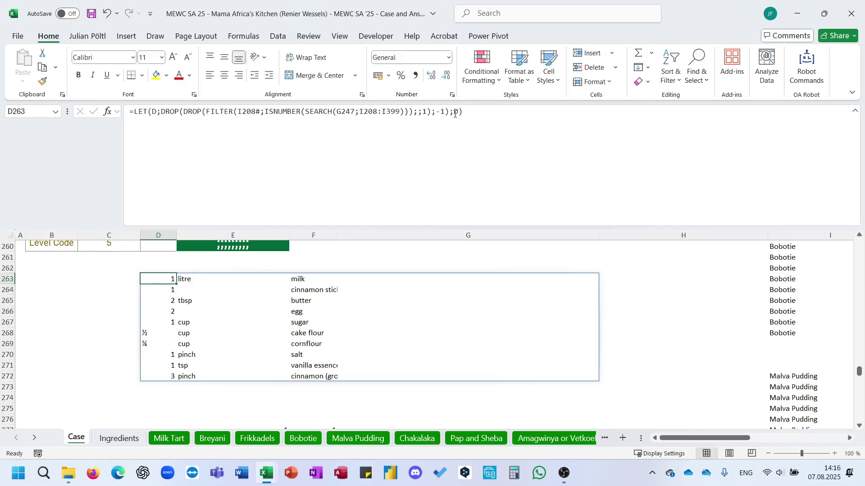
pyautogui.press('Right')
pyautogui.press('Right')
pyautogui.press('Left')
pyautogui.press('Left')
# - Try -2 as the outer DROP argument while D263 returns the whole array D, and undo the change
pyautogui.click(444, 114)
pyautogui.press('BackSpace')
pyautogui.write('2')
pyautogui.press('Return')
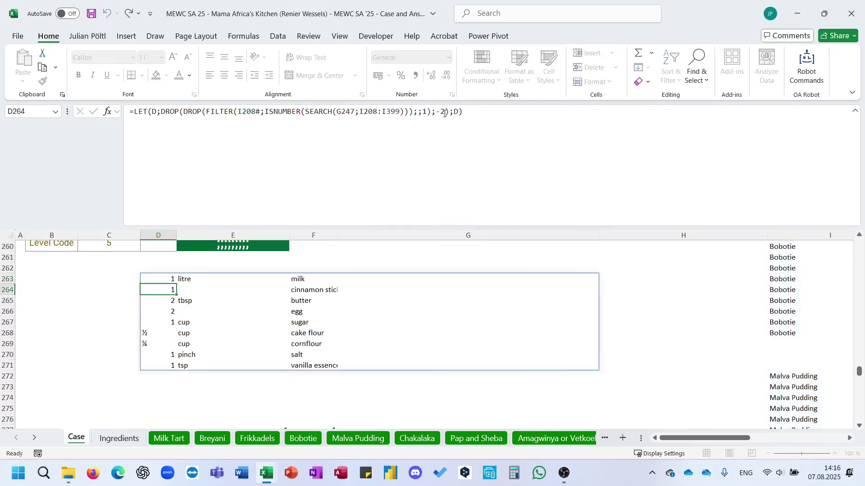
pyautogui.press('Up')
pyautogui.hotkey('ctrl', 'z')
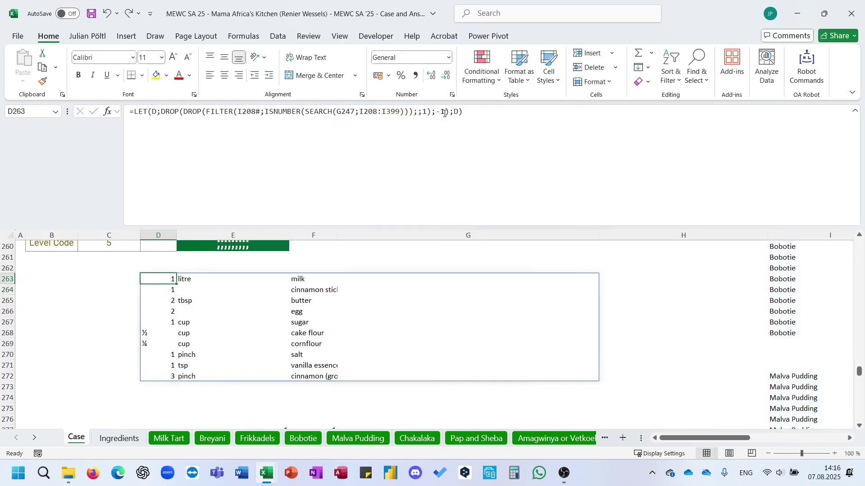
# - Shift -1 to the columns argument of the outer DROP in D263 and check the spilled rows
pyautogui.click(444, 113)
pyautogui.write(';')
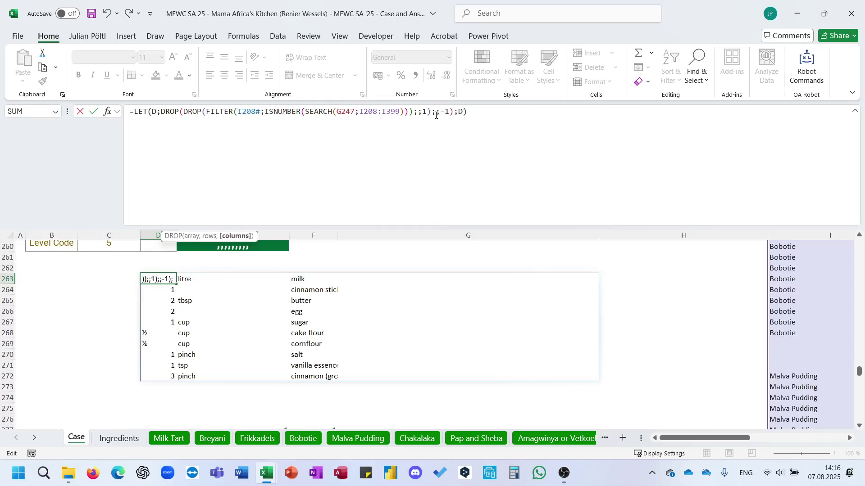
pyautogui.press('Return')
pyautogui.press('Up')
pyautogui.scroll(-2, 339, 235)
pyautogui.scroll(-2, 339, 235)
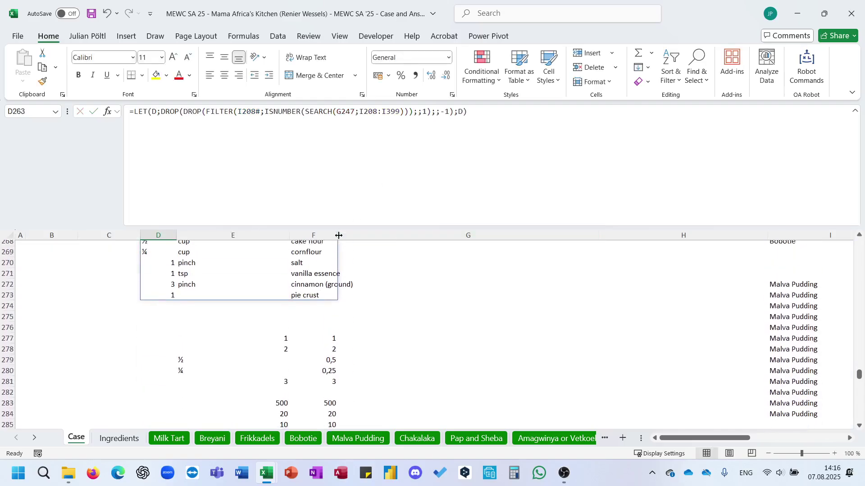
# - Undo the test edits to restore the full XLOOKUP formula in D263, and make its outer DROP remove the last column with ;;-1
pyautogui.hotkey('ctrl', 'z')
pyautogui.hotkey('ctrl', 'z')
pyautogui.hotkey('ctrl', 'z')
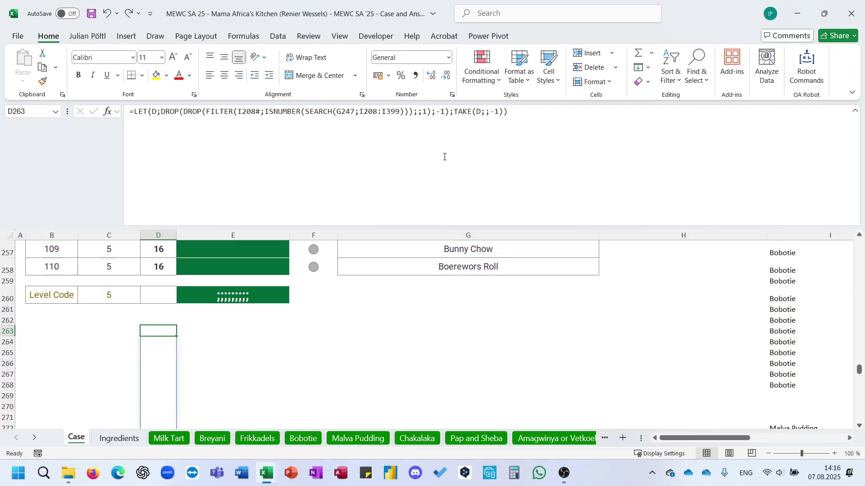
pyautogui.click(438, 115)
pyautogui.write('-')
pyautogui.hotkey('ctrl', 'Return')
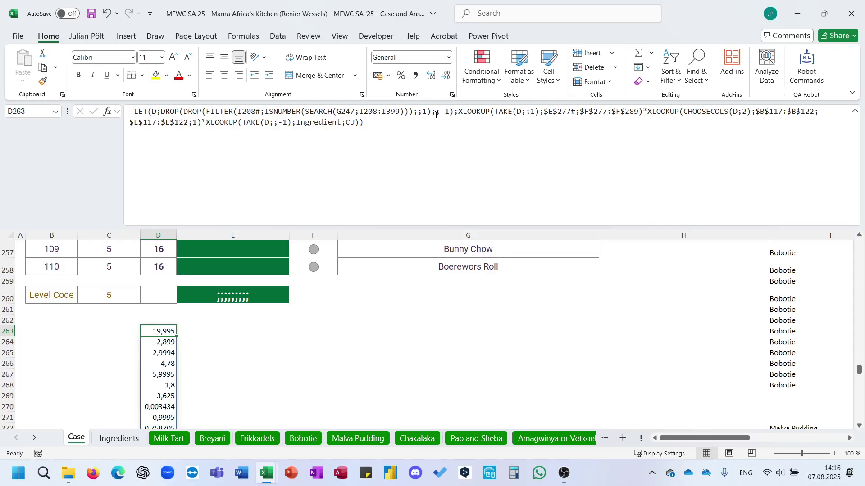
# - Compare the total of the spilled D263 costs with the Example6 answer, and wrap the formula in SUM and ROUND to 2 decimals
pyautogui.hotkey('ctrl', 'shift', 'Down')
pyautogui.scroll(4, 413, 241)
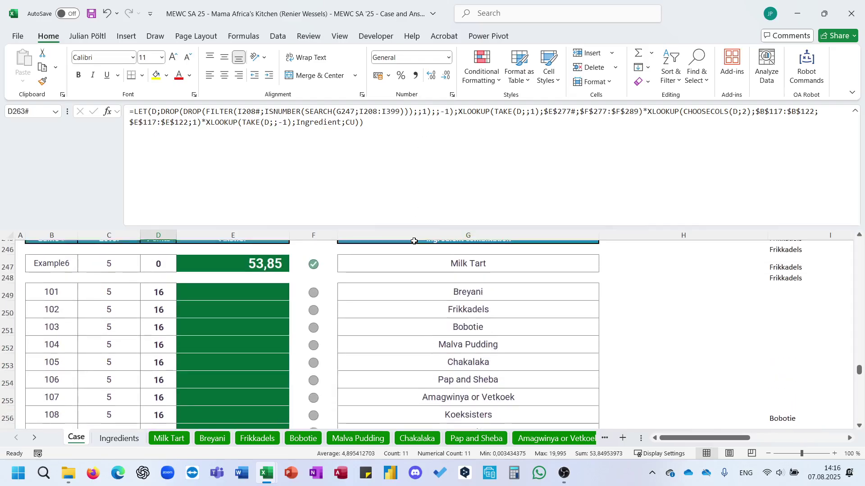
pyautogui.scroll(-4, 414, 241)
pyautogui.click(136, 111)
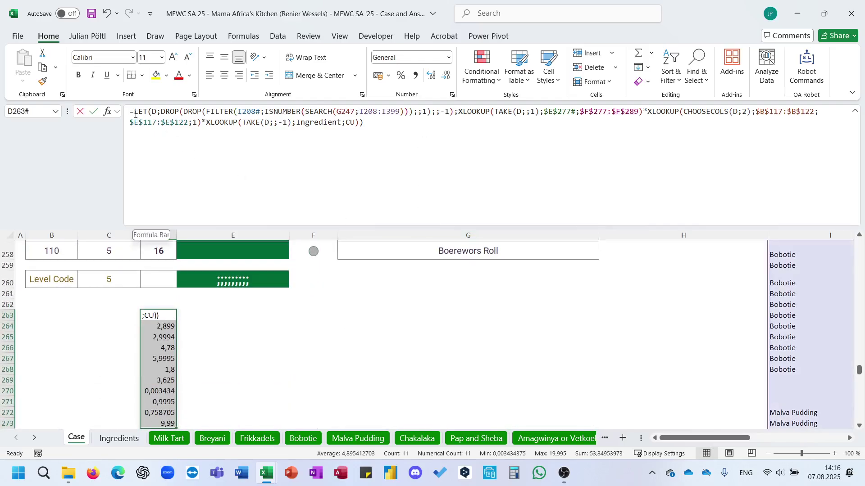
pyautogui.write('sum')
pyautogui.press('Tab')
pyautogui.write('round')
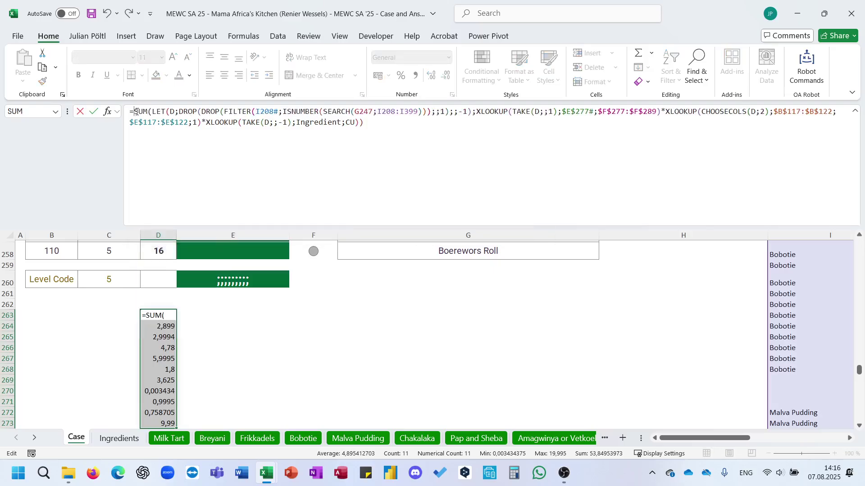
pyautogui.press('Tab')
pyautogui.press('Down')
pyautogui.press('End')
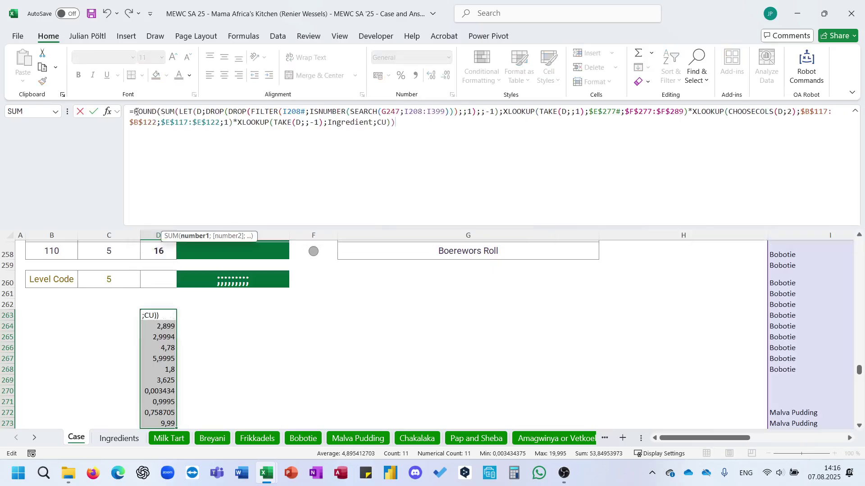
pyautogui.write('2)')
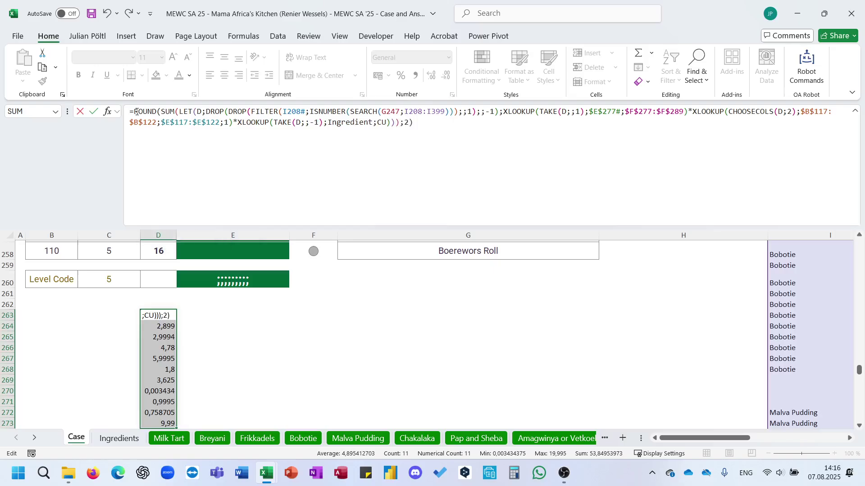
pyautogui.press('Return')
# - Move the complete ROUND(SUM(LET(...))) formula from D263 to the Example6 answer cell E247
pyautogui.click(207, 148)
pyautogui.hotkey('ctrl', 'a')
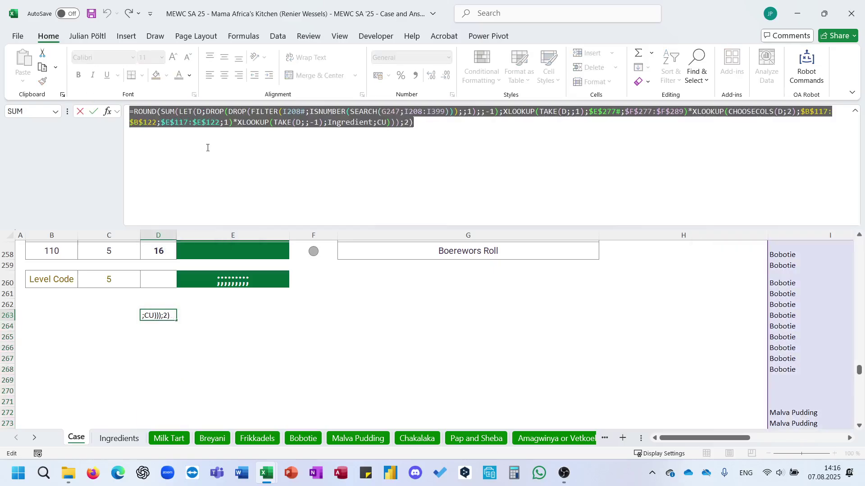
pyautogui.scroll(3, 284, 273)
pyautogui.press('Delete')
pyautogui.scroll(1, 283, 273)
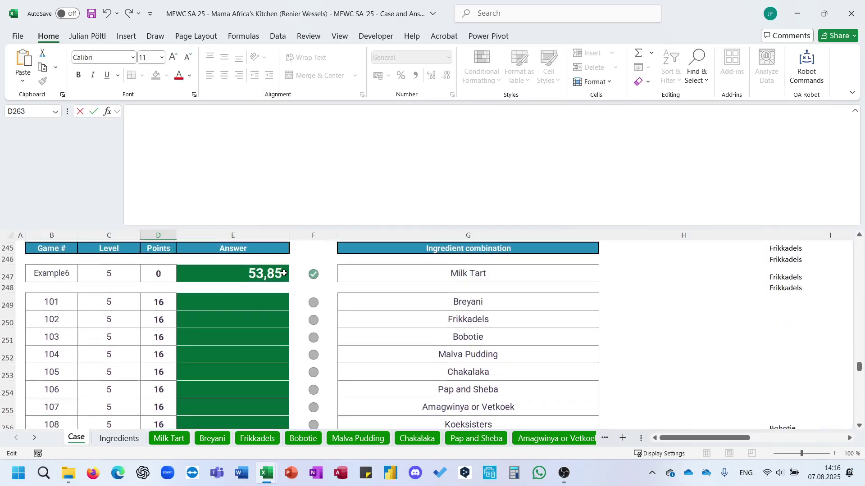
pyautogui.click(280, 273)
pyautogui.click(234, 160)
pyautogui.hotkey('ctrl', 'a')
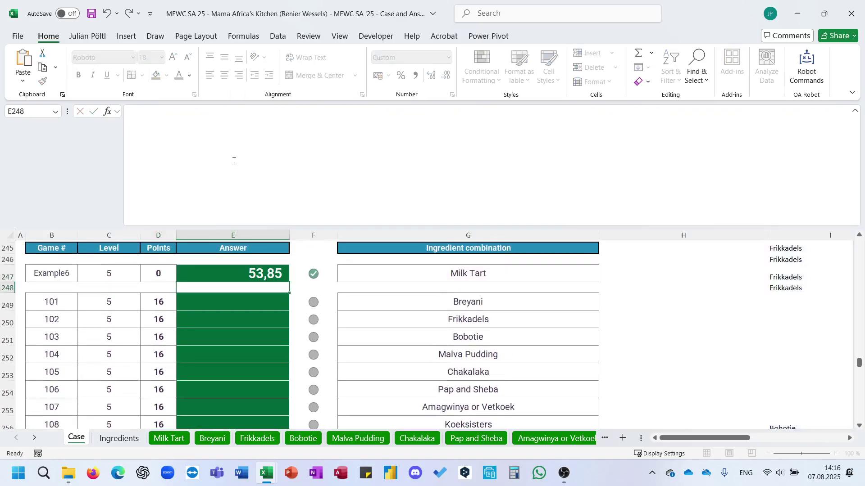
pyautogui.press('Escape')
# - Copy the E247 formula to E249 and fill it down the answer cells for games 101 to 110
pyautogui.hotkey('ctrl', 'c')
pyautogui.press('Down')
pyautogui.press('Down')
pyautogui.hotkey('ctrl', 'v')
pyautogui.press('Escape')
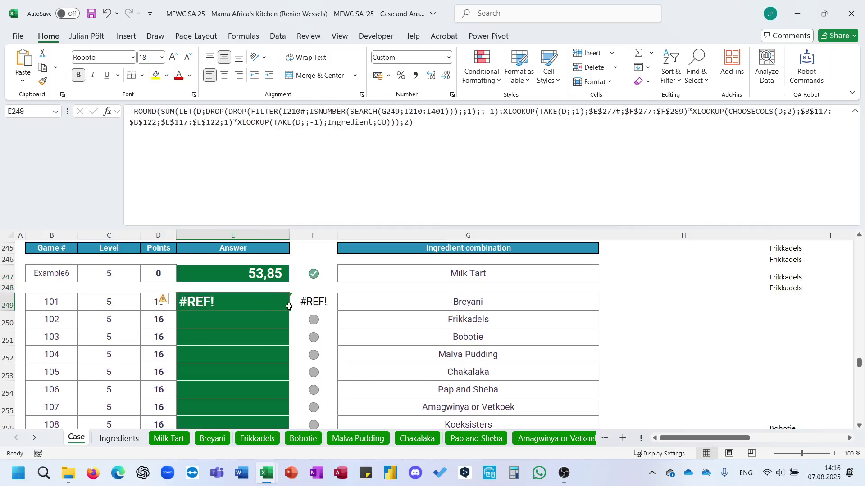
pyautogui.doubleClick(290, 313)
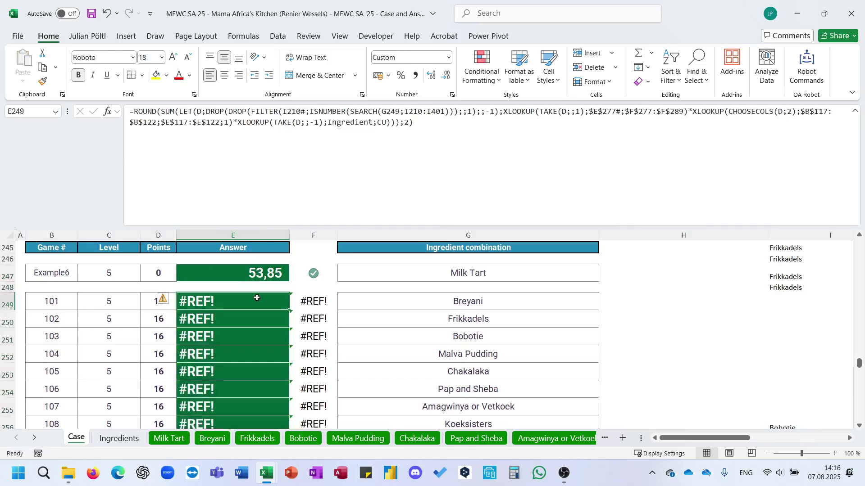
# - Examine which ranges the copied formula in E249 references
pyautogui.click(446, 178)
pyautogui.scroll(-1, 455, 297)
pyautogui.scroll(20, 459, 302)
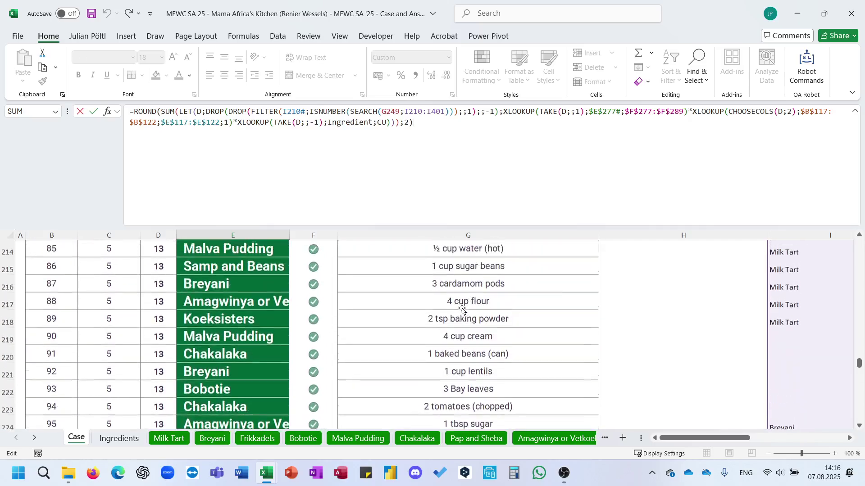
pyautogui.scroll(-8, 462, 309)
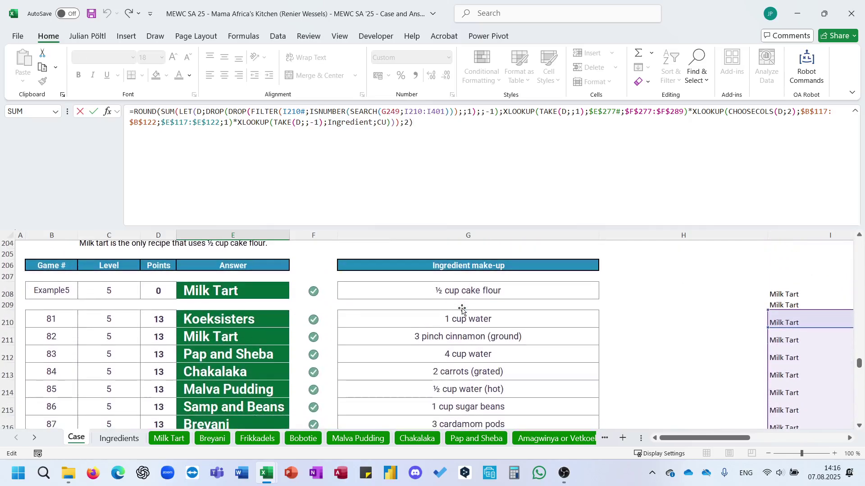
pyautogui.press('Escape')
# - Make the I208# and I208:I399 references absolute in the E247 formula
pyautogui.click(259, 387)
pyautogui.click(320, 134)
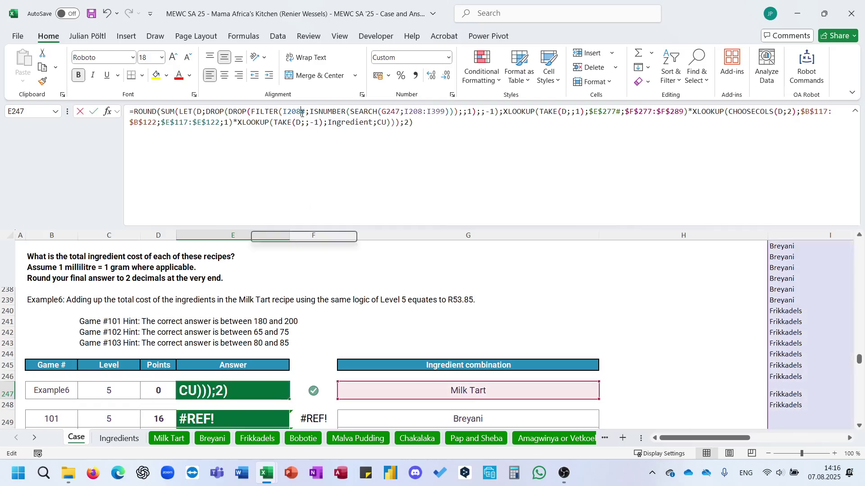
pyautogui.moveTo(282, 111); pyautogui.dragTo(307, 111)
pyautogui.write('4')
pyautogui.press('Escape')
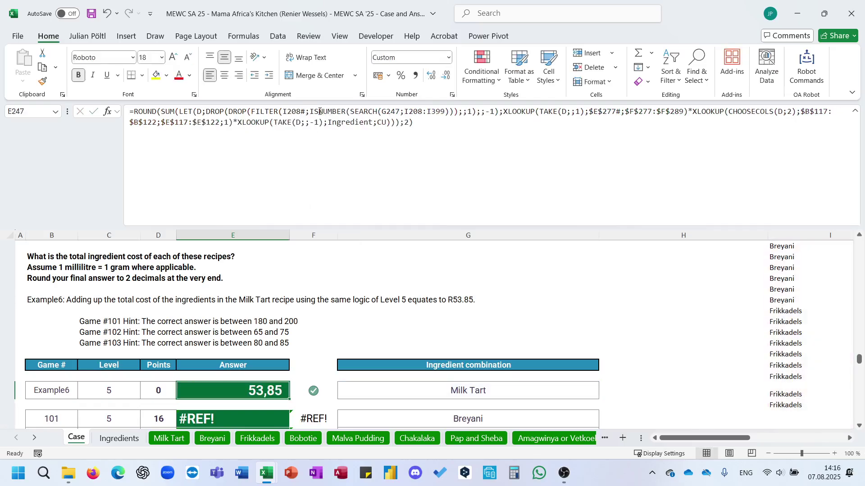
pyautogui.click(297, 111)
pyautogui.press('F4')
pyautogui.click(401, 112)
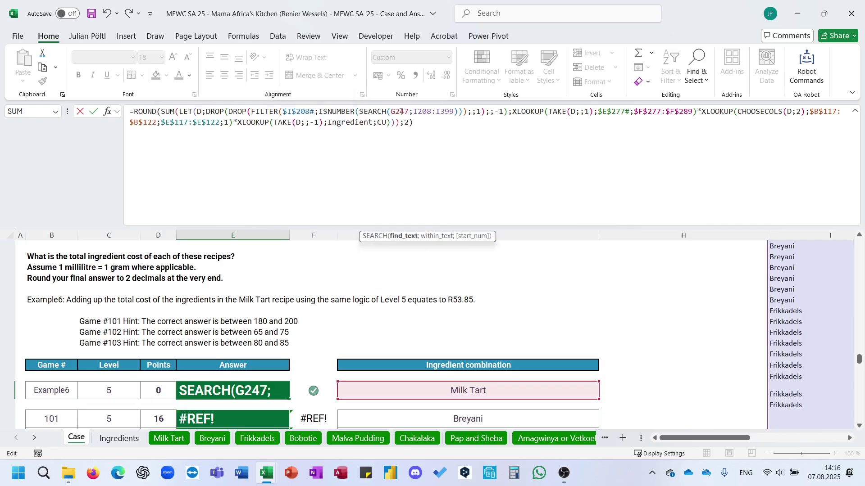
pyautogui.click(436, 111)
pyautogui.press('F4')
pyautogui.click(428, 112)
pyautogui.press('F4')
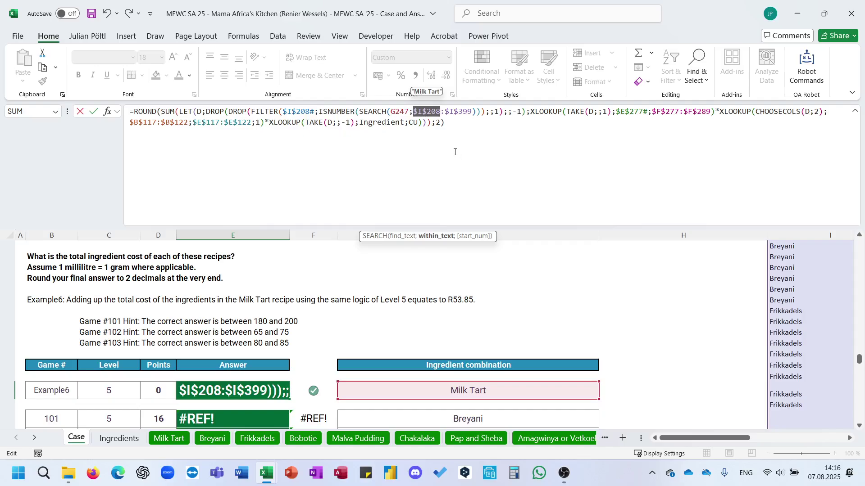
pyautogui.hotkey('ctrl', 'Return')
# - Copy the formula with absolute references from E247 to E249 and fill it down through game 110
pyautogui.hotkey('ctrl', 'c')
pyautogui.press('Down')
pyautogui.press('Down')
pyautogui.hotkey('ctrl', 'v')
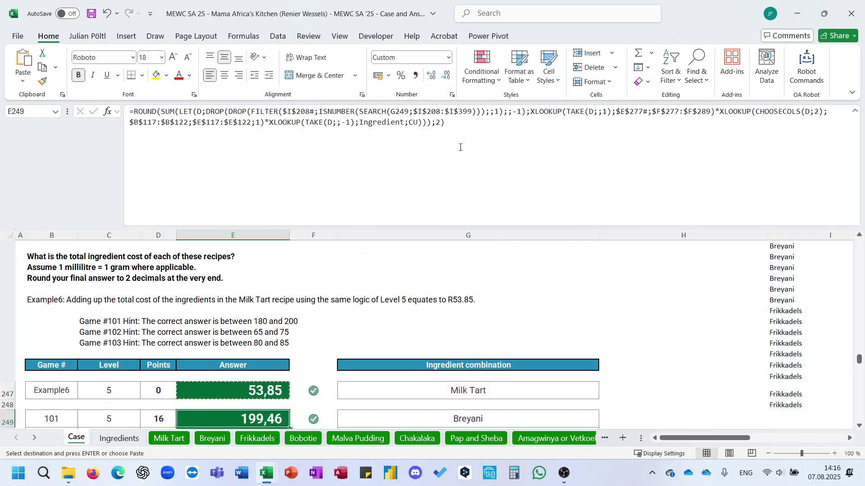
pyautogui.press('Escape')
pyautogui.doubleClick(289, 428)
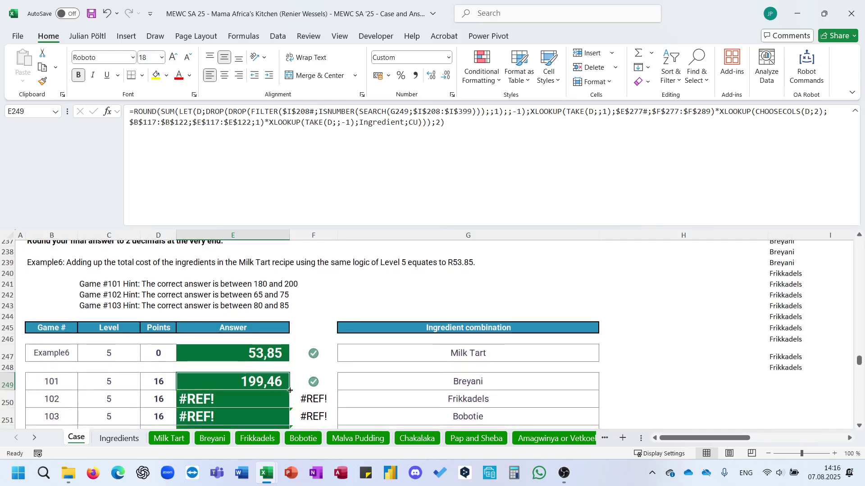
pyautogui.scroll(-4, 354, 358)
pyautogui.scroll(4, 354, 358)
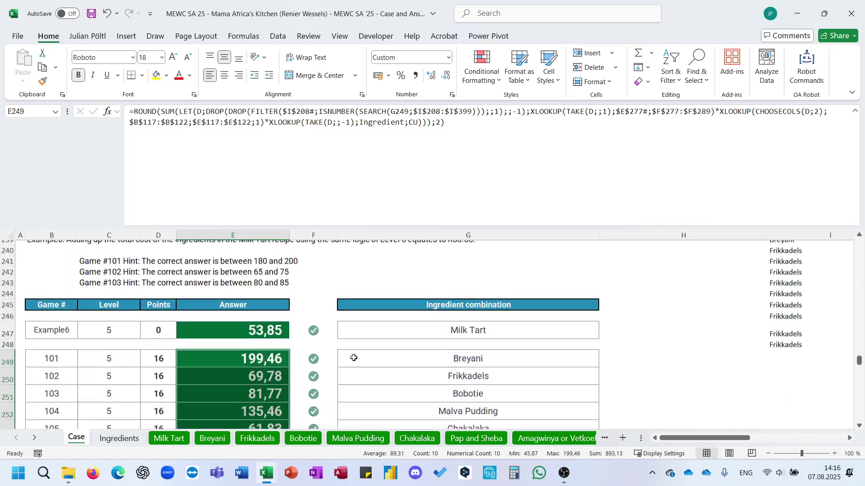
# - Shrink the formula bar and bring the Bonus Questions section of the Case sheet into view
pyautogui.doubleClick(277, 228)
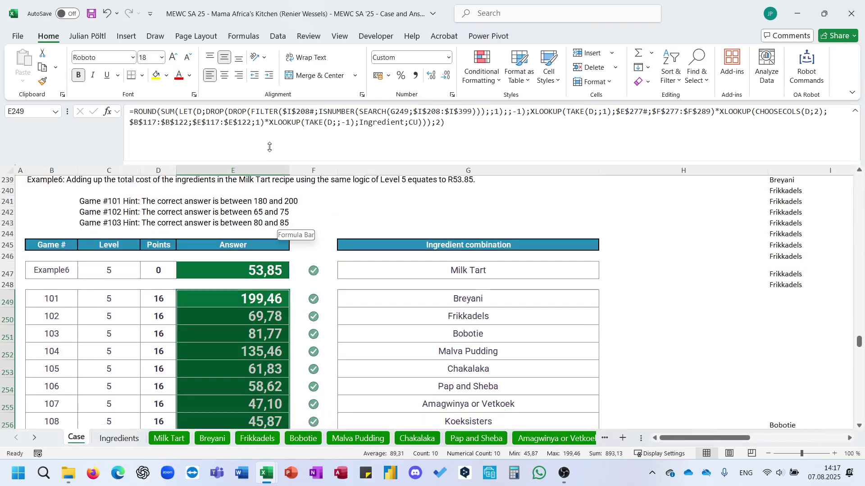
pyautogui.scroll(20, 382, 272)
pyautogui.scroll(15, 383, 274)
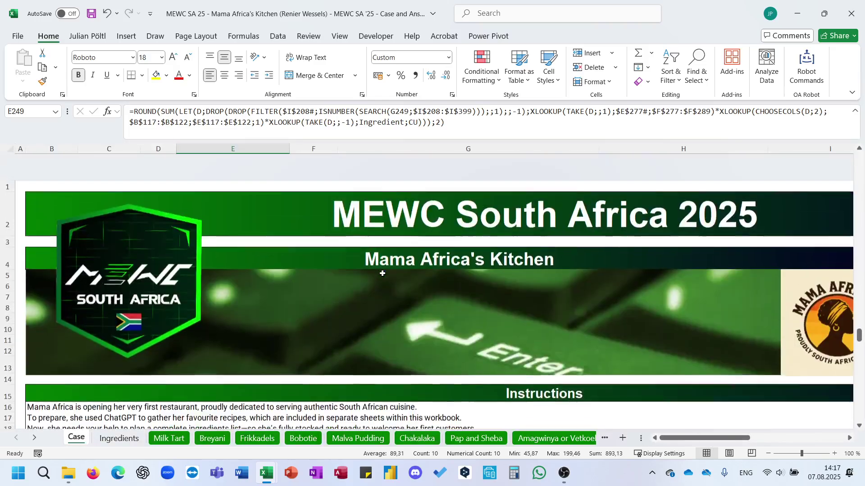
pyautogui.scroll(-6, 383, 273)
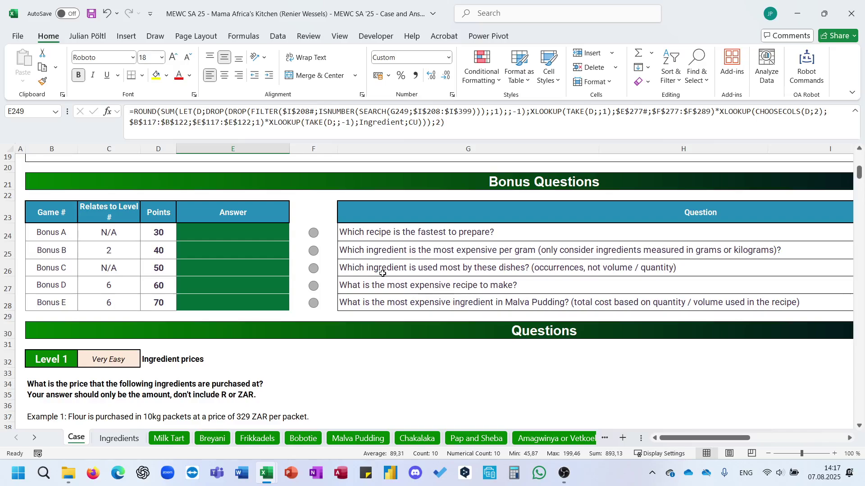
# - Compare the total preparation times on the recipe sheets from Milk Tart through Amagwinya or Vetkoek
pyautogui.click(169, 438)
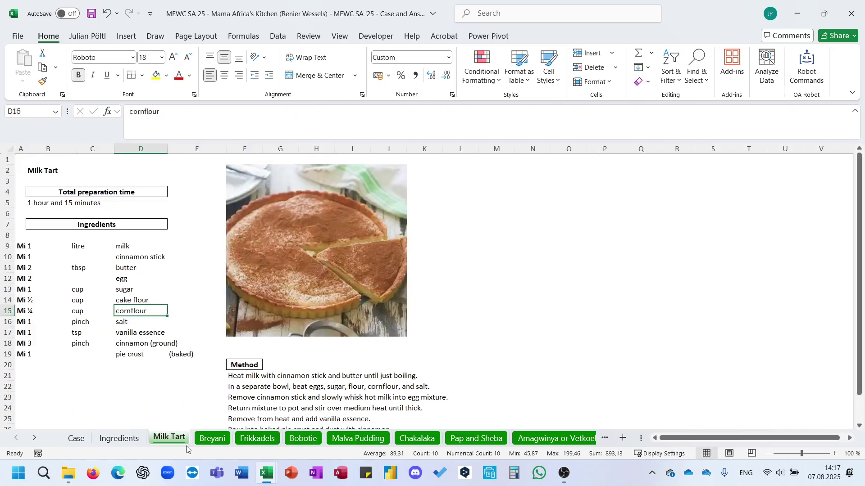
pyautogui.click(212, 439)
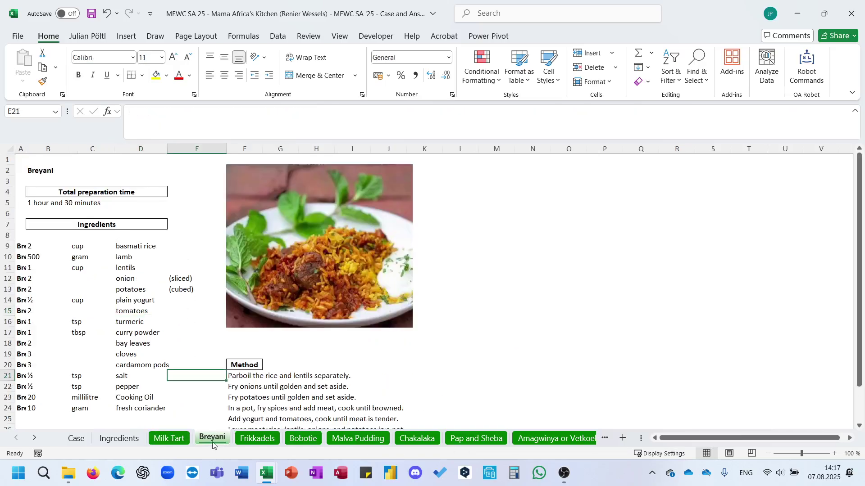
pyautogui.click(255, 439)
pyautogui.click(302, 441)
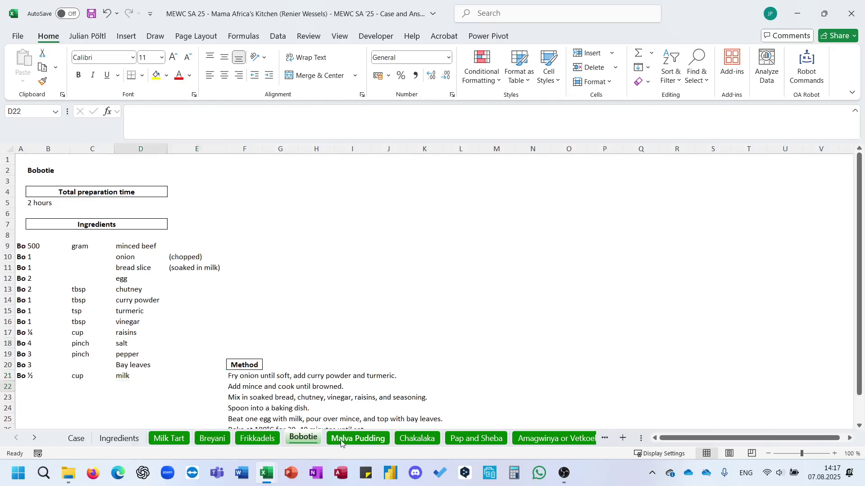
pyautogui.click(357, 439)
pyautogui.click(408, 440)
pyautogui.click(471, 440)
pyautogui.click(534, 439)
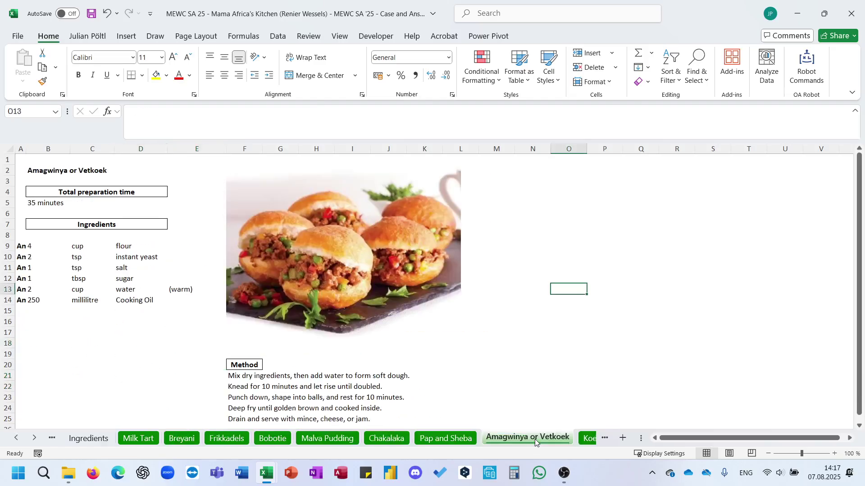
# - Check the total preparation times on the Samp and Beans, Boerewors Roll, Bunny Chow and Koeksisters sheets
pyautogui.click(35, 438)
pyautogui.click(35, 438)
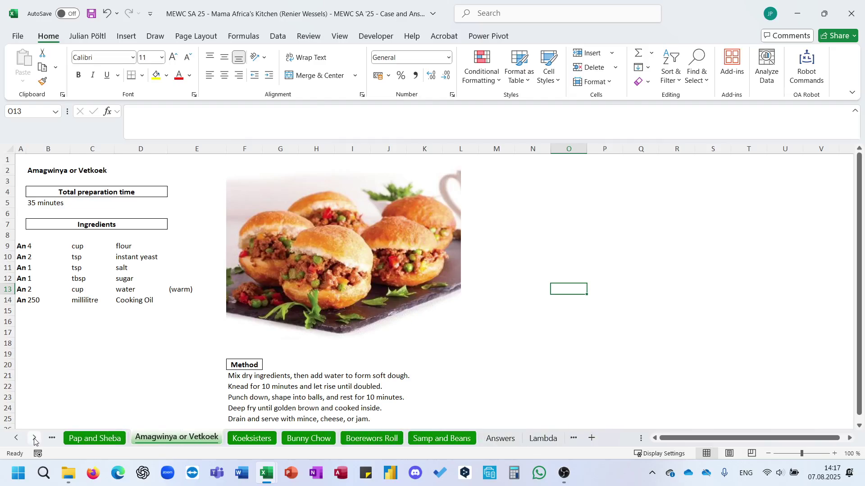
pyautogui.click(435, 439)
pyautogui.click(390, 439)
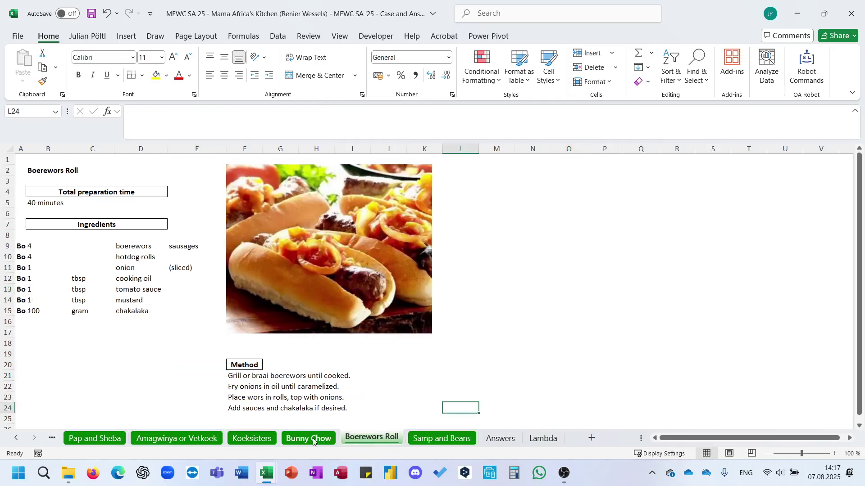
pyautogui.click(312, 440)
pyautogui.click(252, 440)
# - Copy the Chakalaka sheet's name and enter Chakalaka as the Bonus A answer in E24 of the Case sheet
pyautogui.click(17, 438)
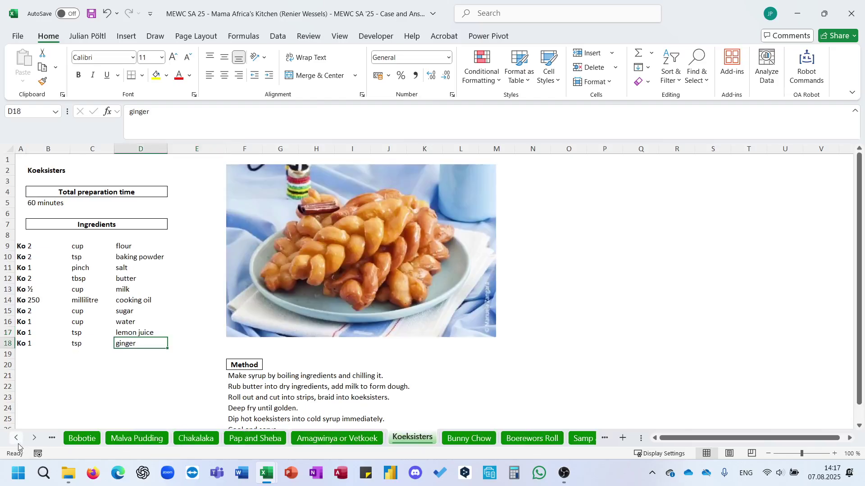
pyautogui.click(17, 438)
pyautogui.click(234, 438)
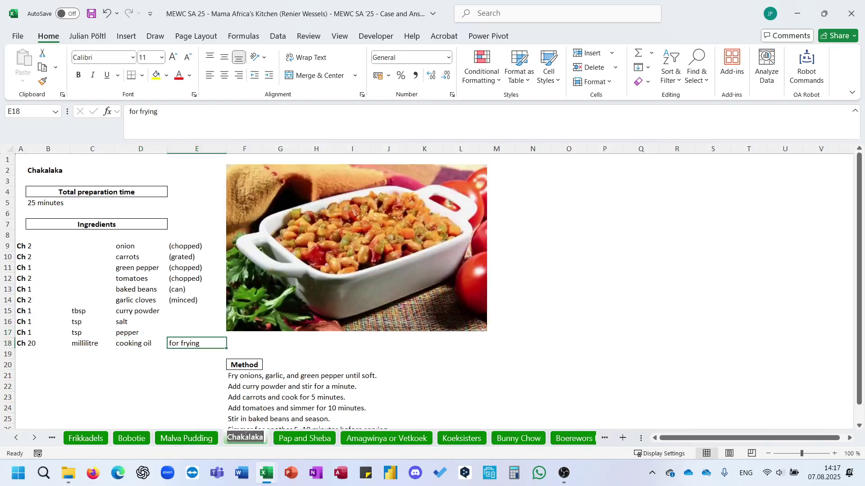
pyautogui.keyDown('ctrl'); pyautogui.click(33, 438); pyautogui.keyUp('ctrl')
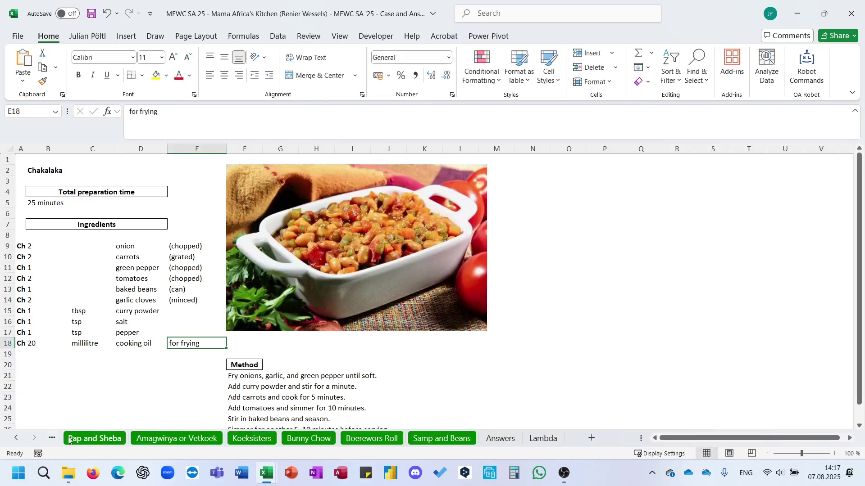
pyautogui.keyDown('ctrl'); pyautogui.click(17, 438); pyautogui.keyUp('ctrl')
pyautogui.click(79, 439)
pyautogui.click(256, 235)
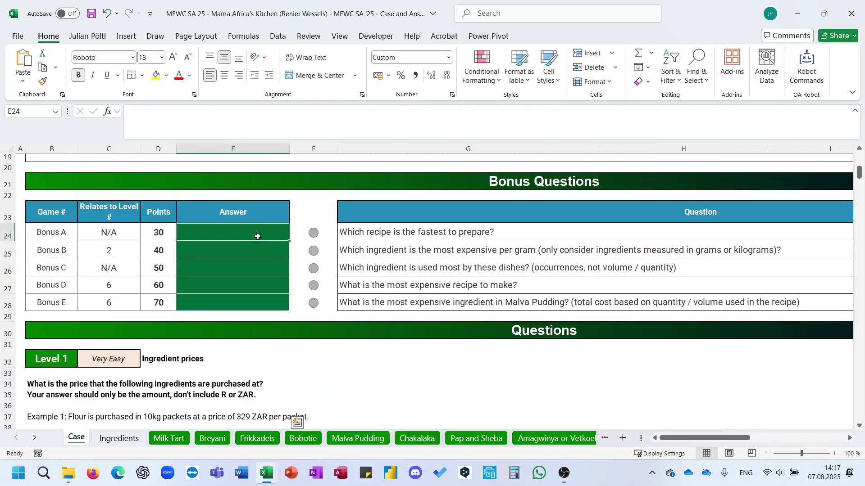
pyautogui.write('Chakalaka')
pyautogui.press('Return')
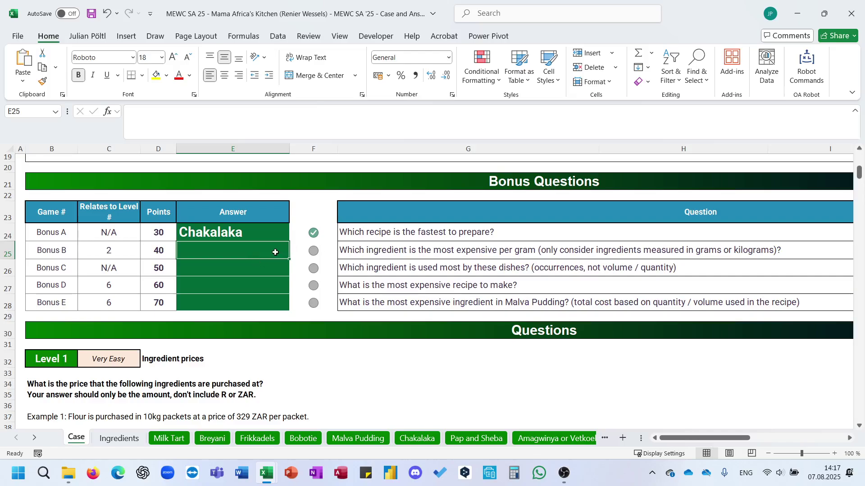
# - Try =L_MAXLookup(CU;Ingredient) as the Bonus B answer in E25 and clear the cell again
pyautogui.write('=maxl')
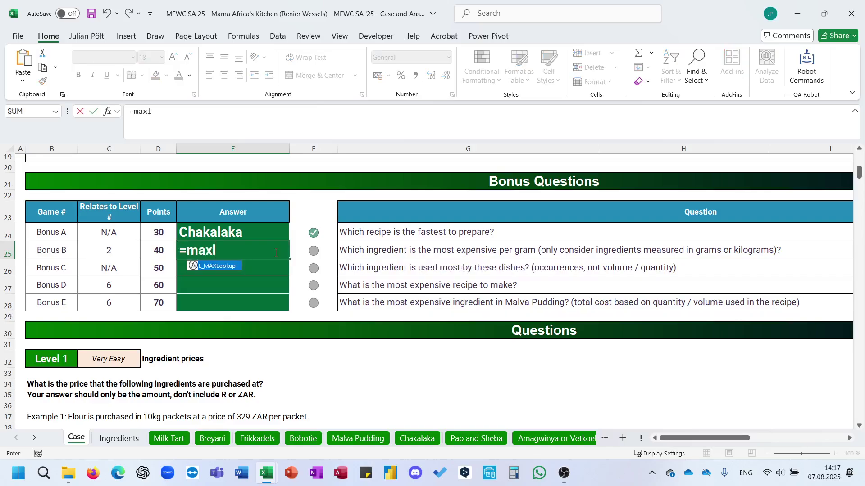
pyautogui.press('Tab')
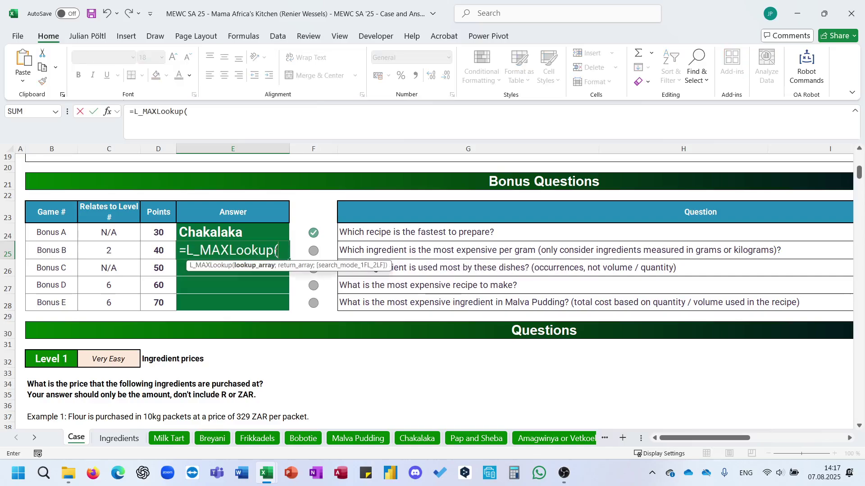
pyautogui.write('cu;in')
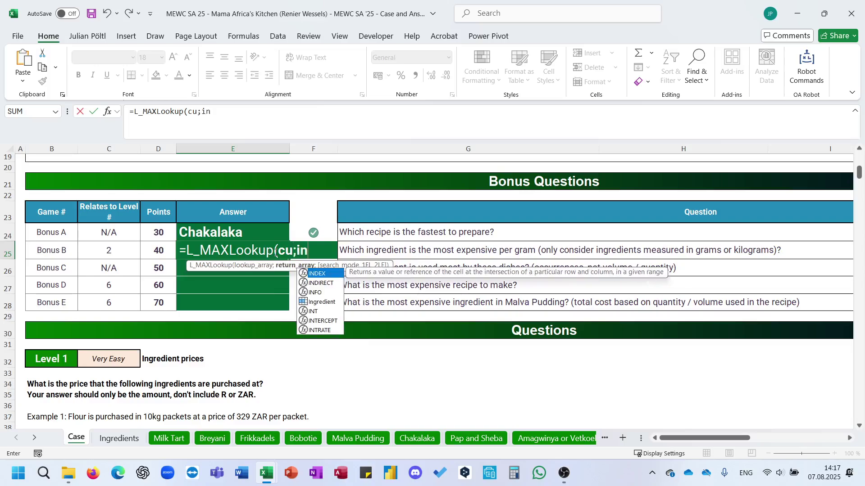
pyautogui.write('g')
pyautogui.press('Tab')
pyautogui.press('Return')
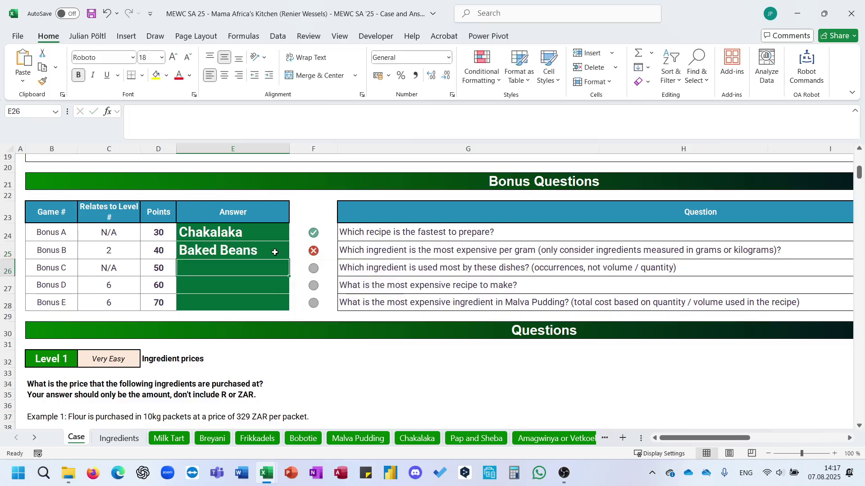
pyautogui.click(274, 252)
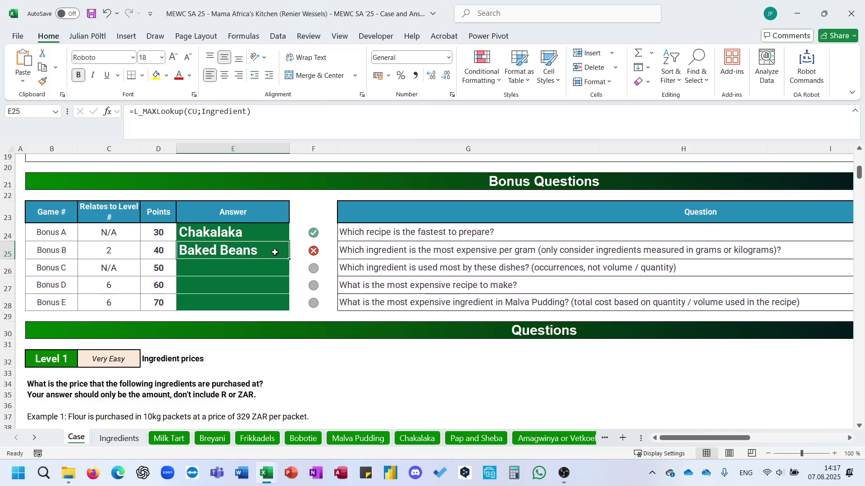
pyautogui.press('Delete')
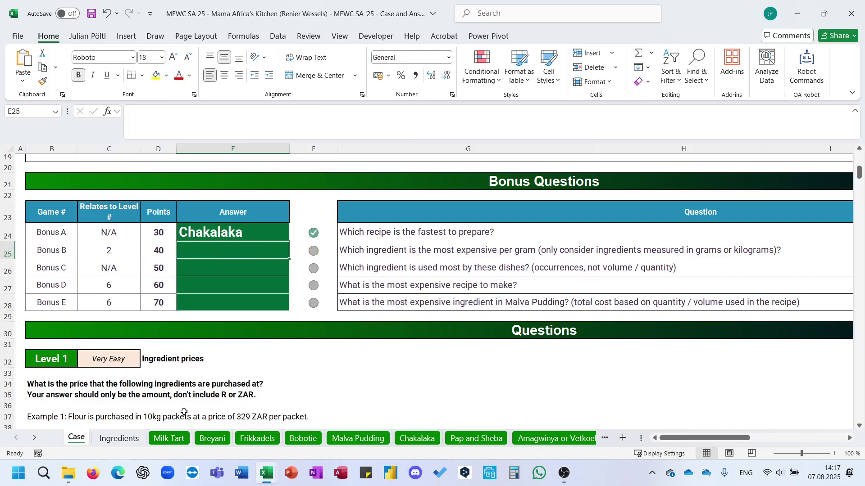
# - Start a FILTER formula in K2 of the Ingredients sheet with HSTACK(Ingredient;CU) as its array
pyautogui.click(133, 442)
pyautogui.scroll(18, 268, 368)
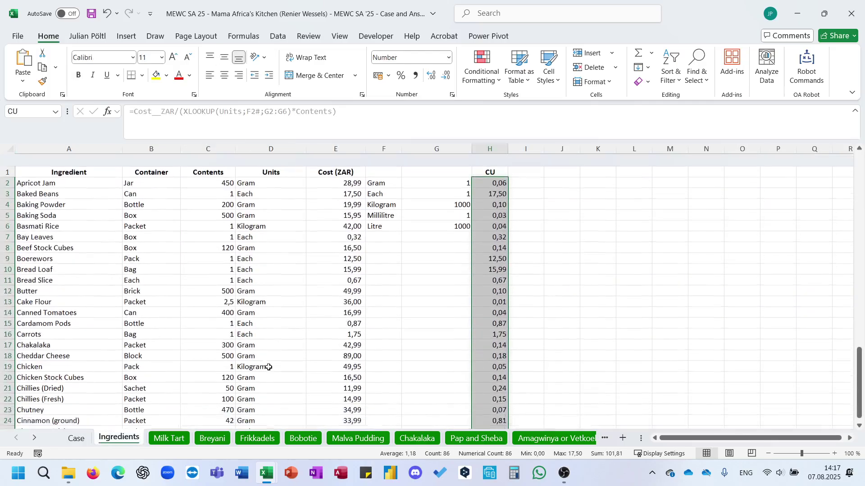
pyautogui.click(583, 170)
pyautogui.write('=')
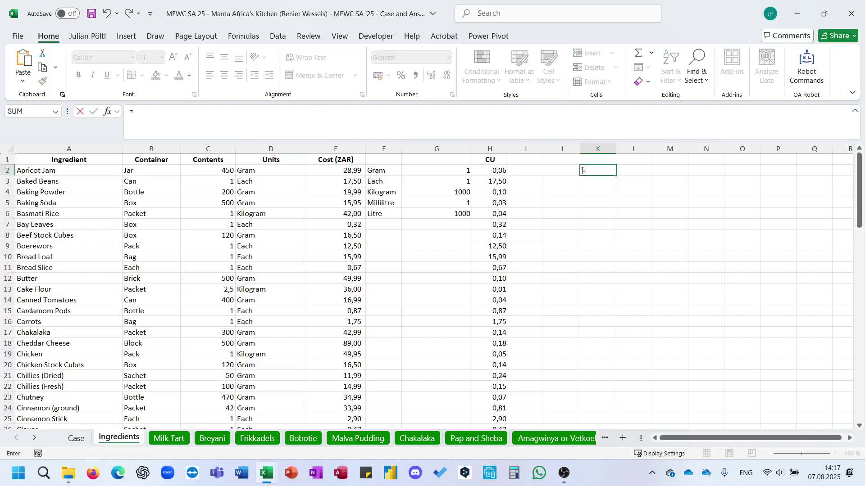
pyautogui.write('fil')
pyautogui.press('Tab')
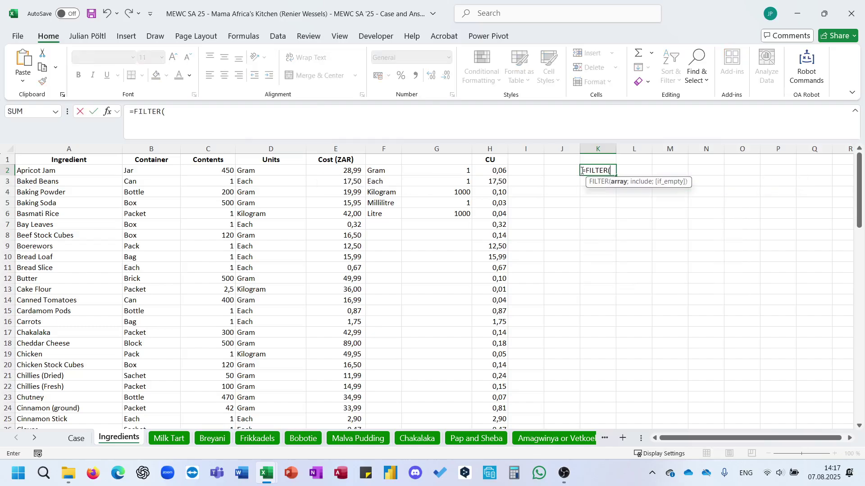
pyautogui.write('hs')
pyautogui.press('Tab')
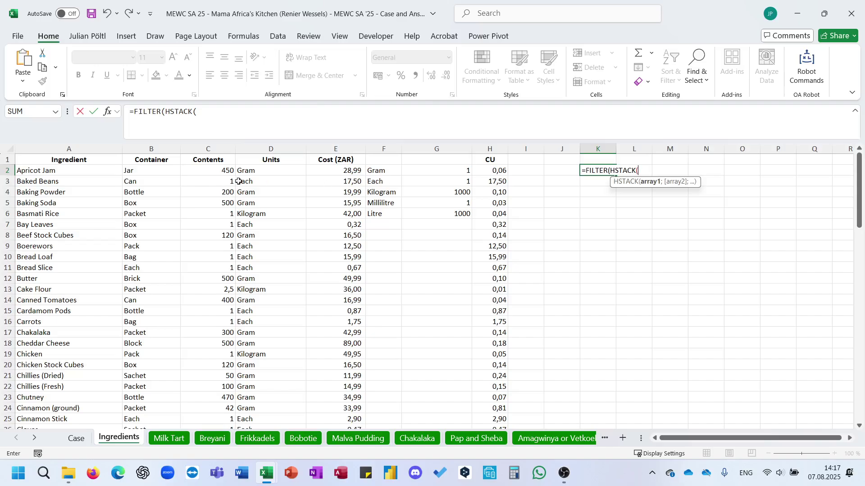
pyautogui.click(89, 172)
pyautogui.hotkey('ctrl', 'shift', 'Down')
pyautogui.write(';')
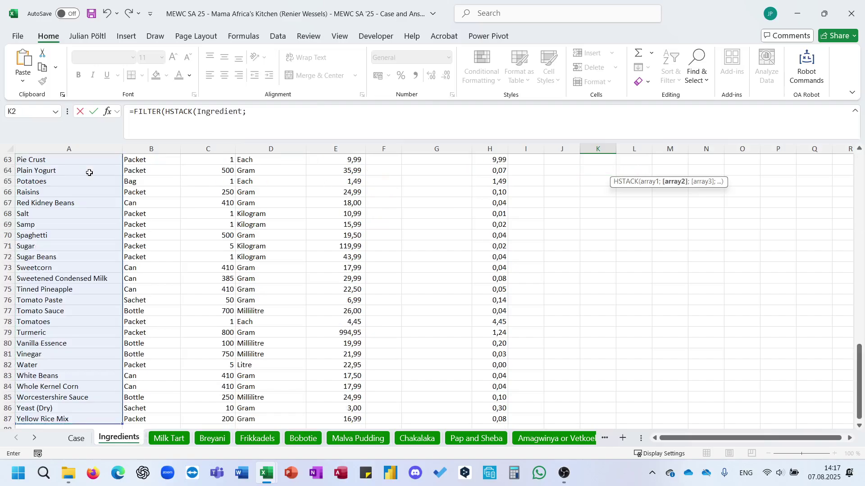
pyautogui.write('cu(')
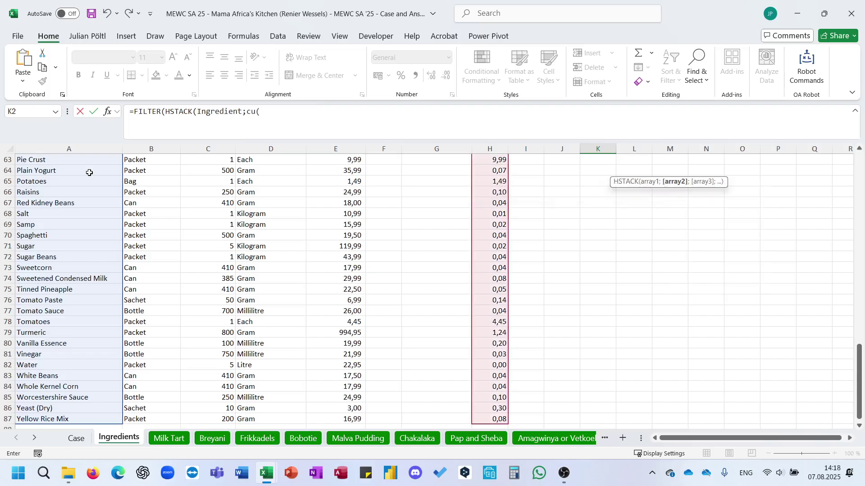
pyautogui.press('BackSpace')
pyautogui.write(')')
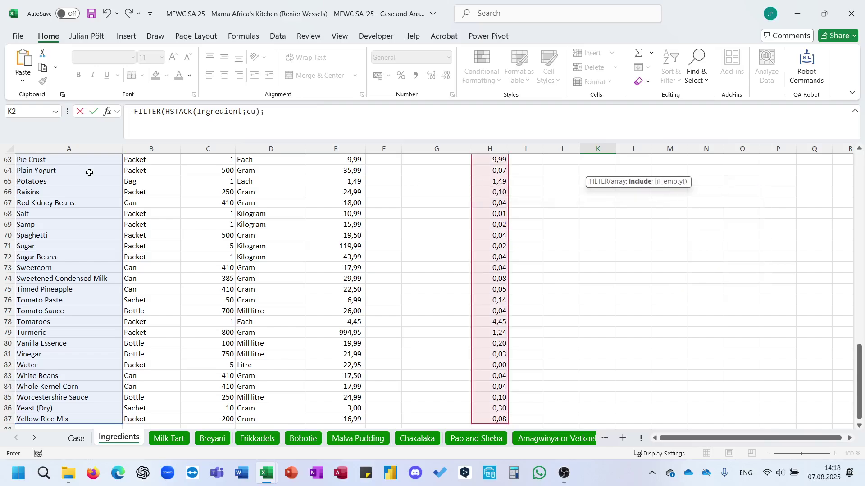
# - Complete the K2 FILTER formula with the condition ISNUMBER(SEARCH("gram";Units))
pyautogui.write(';i')
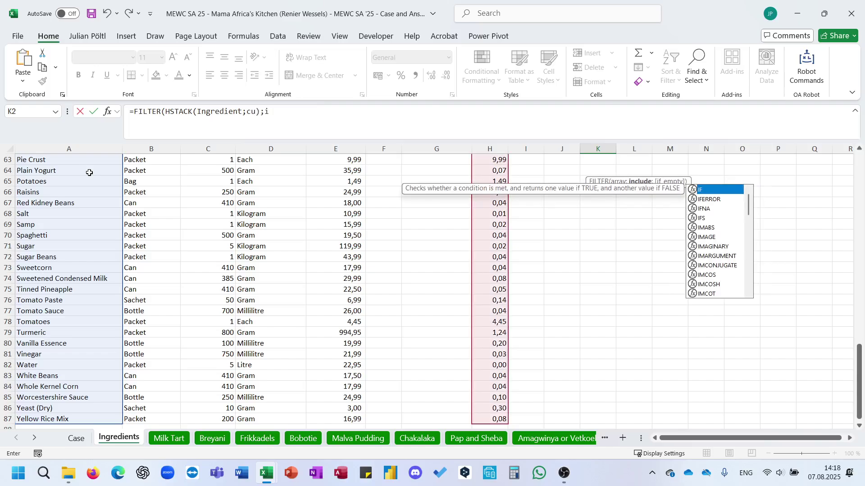
pyautogui.write('sn')
pyautogui.press('Down')
pyautogui.press('Down')
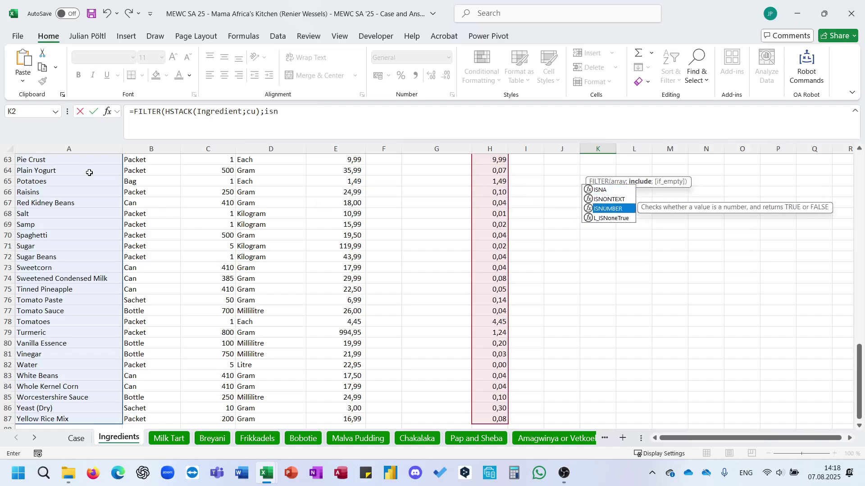
pyautogui.press('Tab')
pyautogui.write('se')
pyautogui.press('Tab')
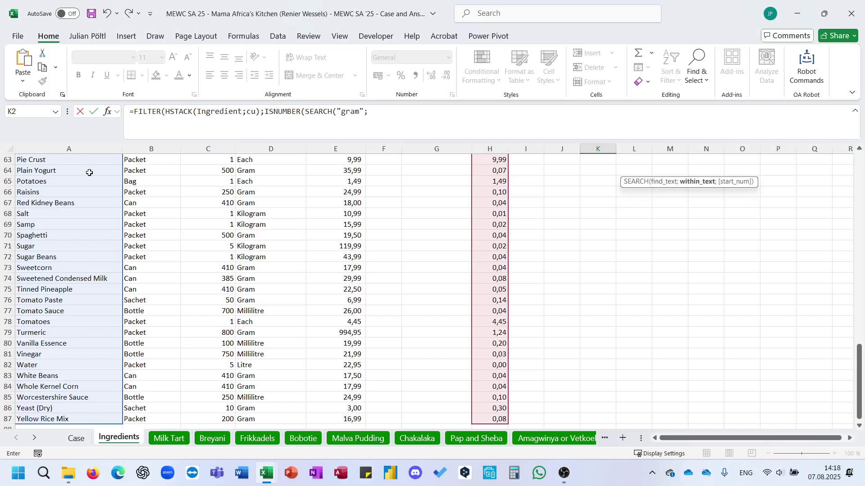
pyautogui.hotkey('ctrl', 'shift', 'Up')
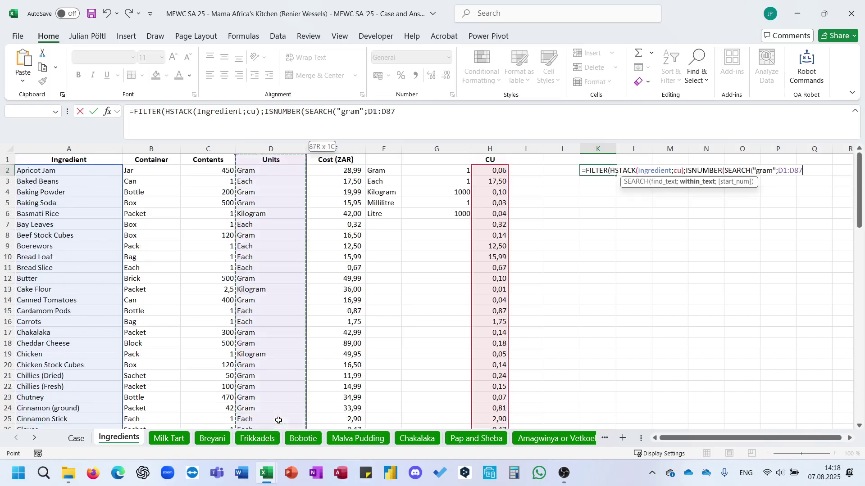
pyautogui.hotkey('ctrl', 'shift', 'Down')
pyautogui.hotkey('ctrl', 'shift', 'Up')
pyautogui.write('))')
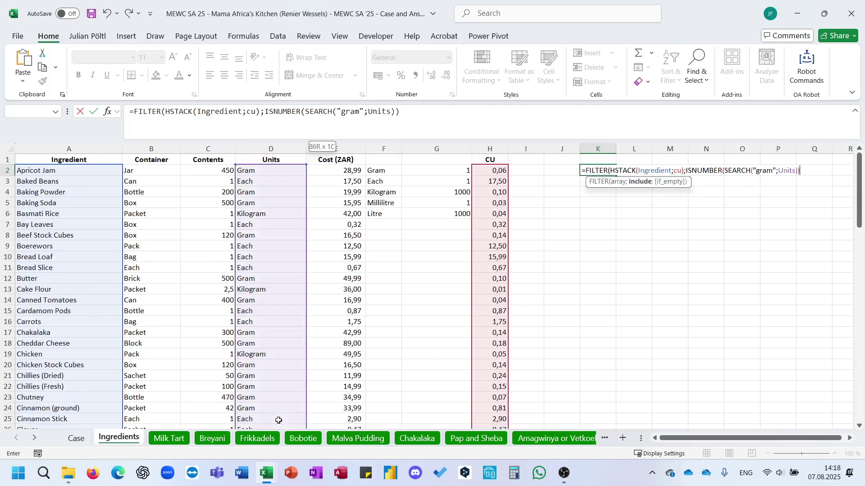
pyautogui.press('Return')
# - Start an L_MAXLookup formula in N2 of the Ingredients sheet with the filtered costs L2:L59 as its lookup array
pyautogui.press('Up')
pyautogui.press('Right')
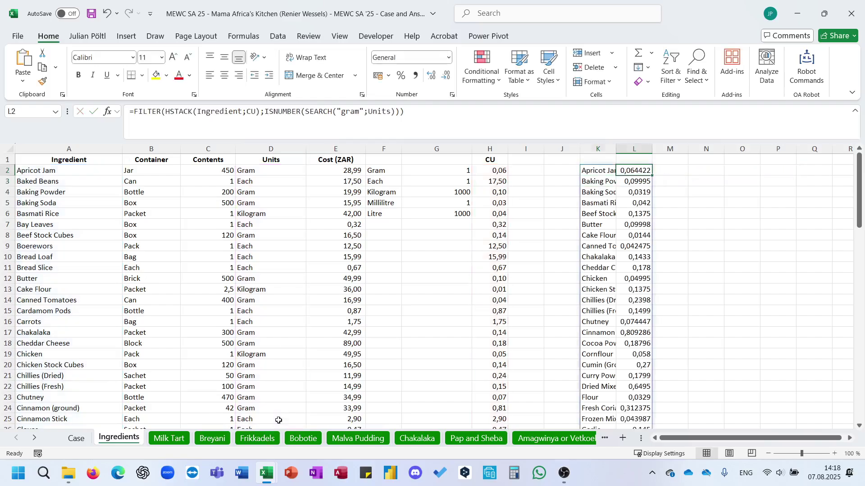
pyautogui.press('Right')
pyautogui.press('Right')
pyautogui.write('=L_MAXLookup(')
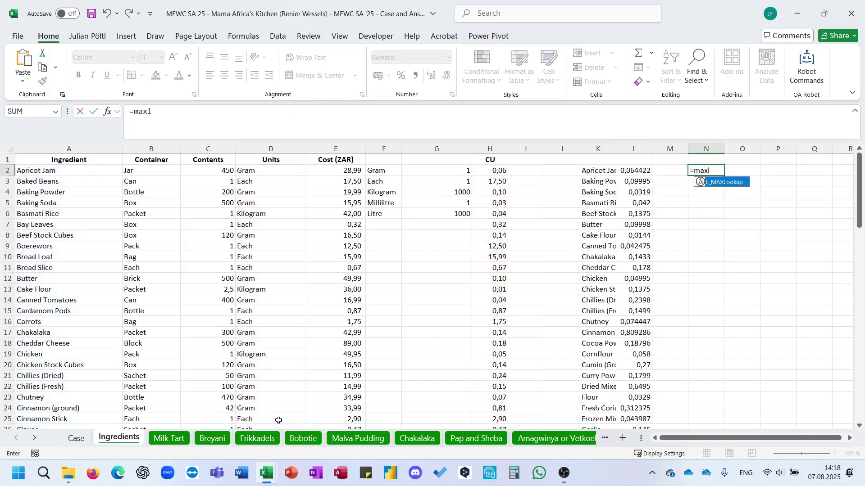
pyautogui.press('Left')
pyautogui.press('Left')
pyautogui.hotkey('ctrl', 'shift', 'Down')
pyautogui.write(';')
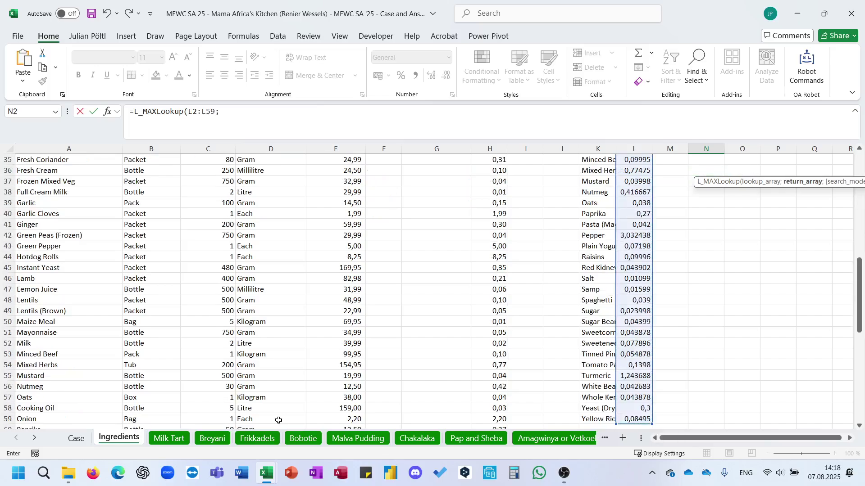
# - Complete the N2 L_MAXLookup formula with the filtered ingredient names K2:K59 as its return array
pyautogui.press('Left')
pyautogui.press('Left')
pyautogui.press('Left')
pyautogui.hotkey('ctrl', 'shift', 'Down')
pyautogui.press('Return')
pyautogui.press('Up')
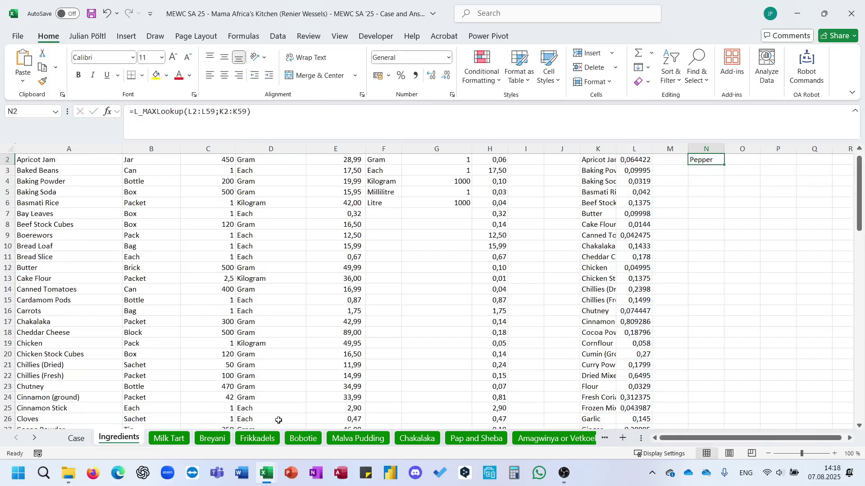
# - Copy the N2 result and enter Pepper as the Bonus B answer in E25 of the Case sheet
pyautogui.hotkey('ctrl', 'c')
pyautogui.click(77, 437)
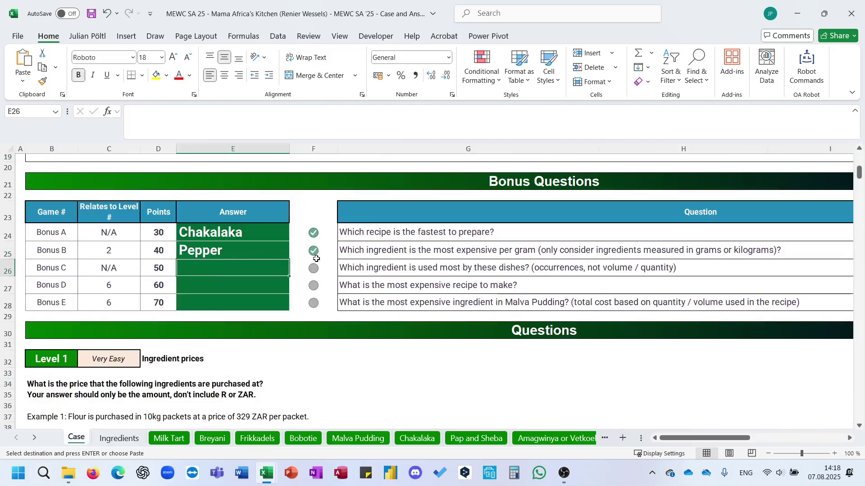
pyautogui.click(371, 270)
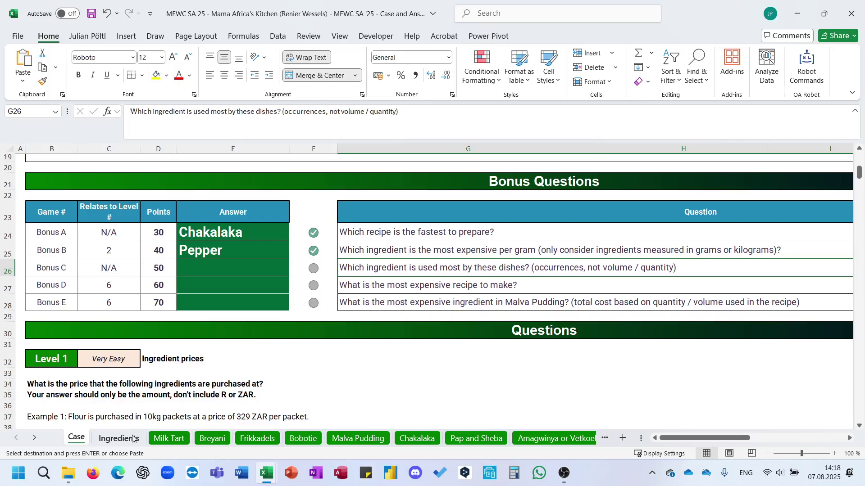
# - Start a GROUPBY formula in P208 beside the stacked recipe ingredient list on the Case sheet
pyautogui.scroll(-20, 326, 374)
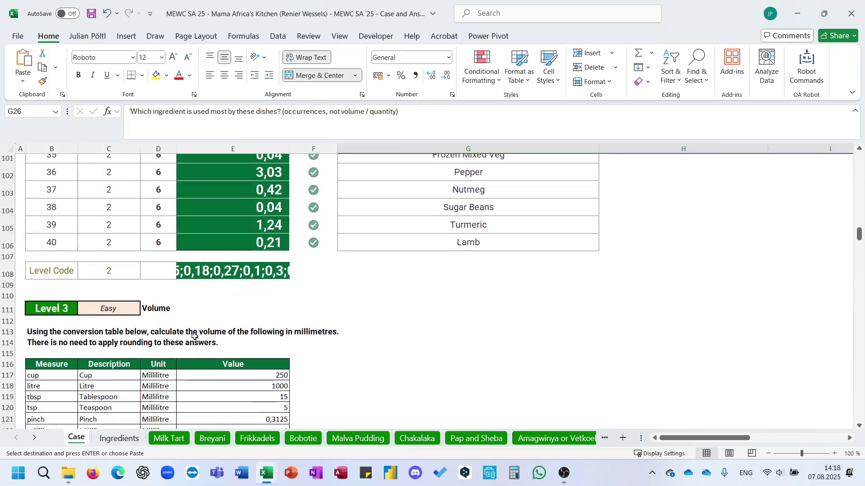
pyautogui.scroll(-20, 234, 301)
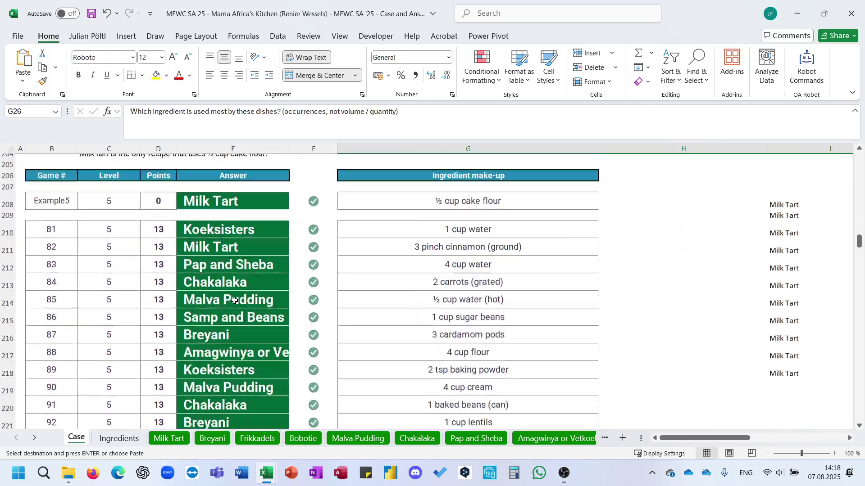
pyautogui.hscroll(5, 233, 301)
pyautogui.click(458, 280)
pyautogui.scroll(5, 458, 272)
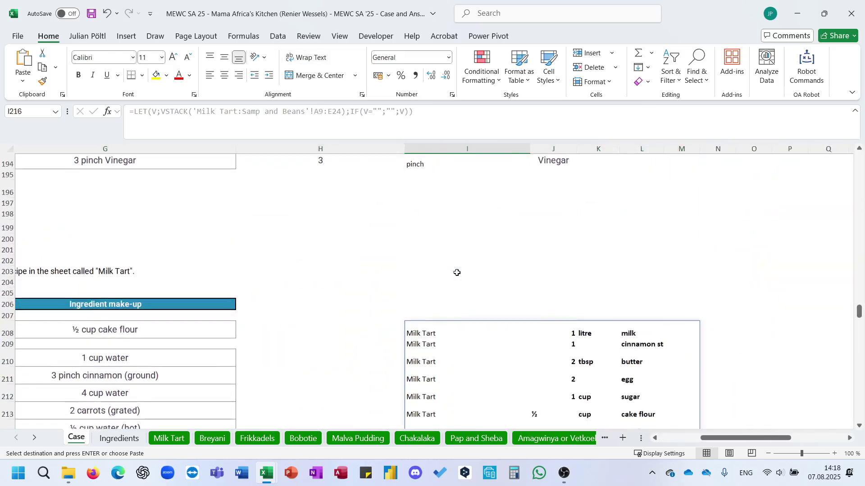
pyautogui.click(783, 337)
pyautogui.write('=mo')
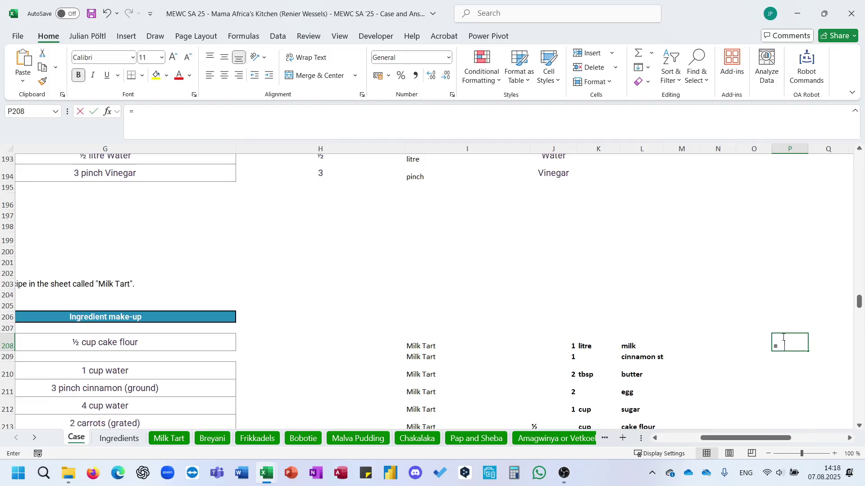
pyautogui.press('BackSpace')
pyautogui.press('BackSpace')
pyautogui.write('gr')
pyautogui.press('Tab')
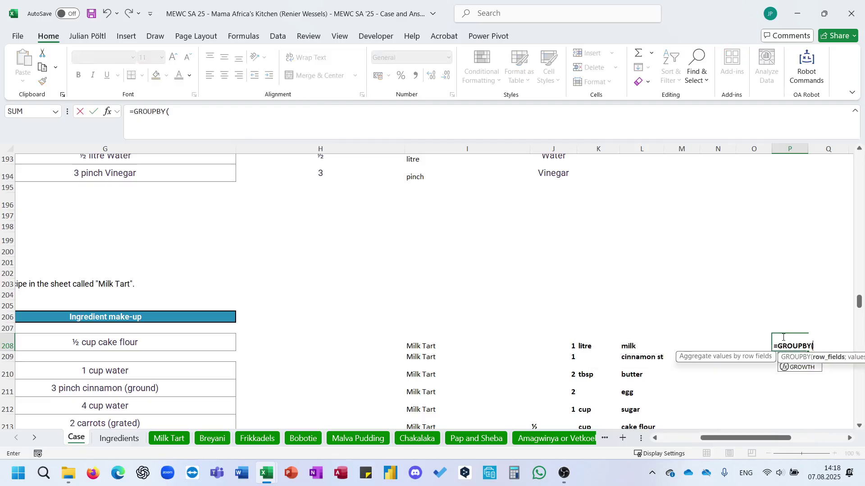
# - Set the ingredient names in L208:L399 as the row fields of the P208 GROUPBY formula
pyautogui.press('Down')
pyautogui.press('Left')
pyautogui.press('Left')
pyautogui.press('Left')
pyautogui.press('Left')
pyautogui.press('Left')
pyautogui.press('Left')
pyautogui.press('Left')
pyautogui.press('Left')
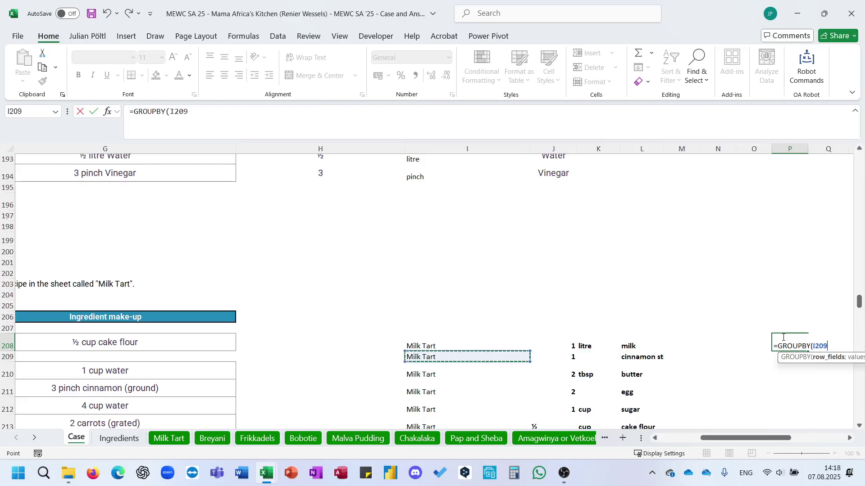
pyautogui.press('Up')
pyautogui.press('Right')
pyautogui.press('Right')
pyautogui.press('Right')
pyautogui.press('Right')
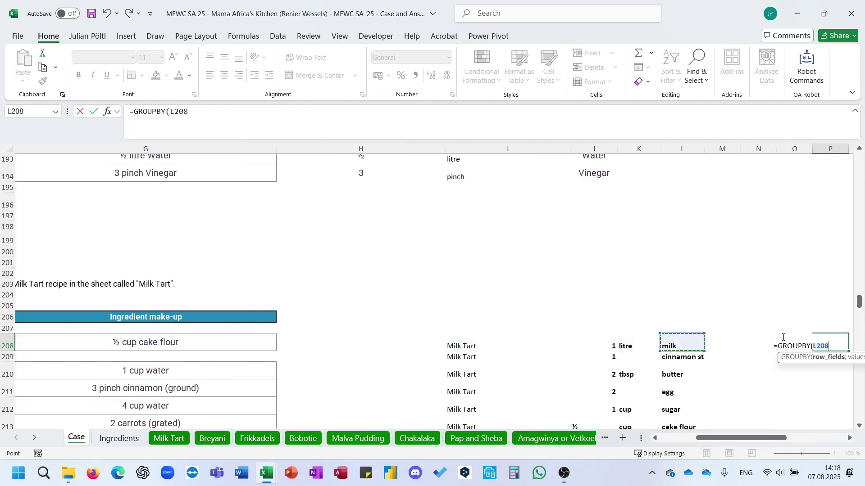
pyautogui.hotkey('ctrl', 'shift', 'Down')
pyautogui.write(';')
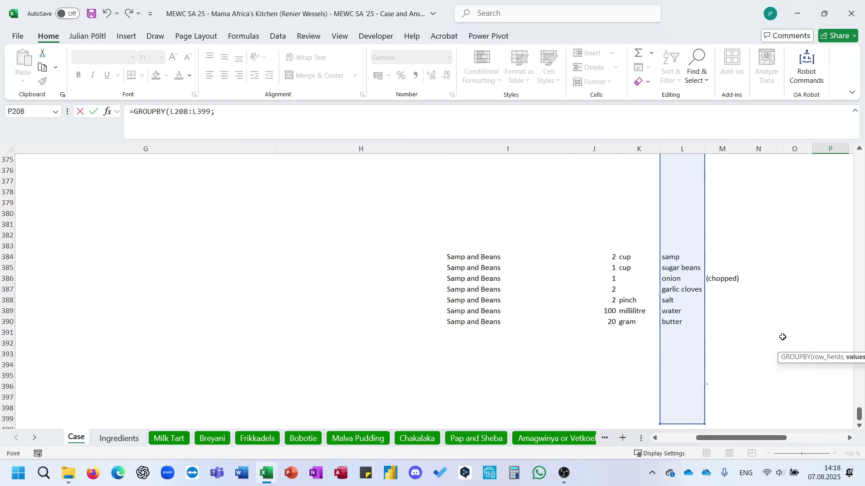
# - Complete the P208 GROUPBY formula with L208:L399 as values, COUNTA as the function and -2 as the sort order
pyautogui.press('Left')
pyautogui.press('Left')
pyautogui.press('Left')
pyautogui.press('Left')
pyautogui.hotkey('ctrl', 'shift', 'Down')
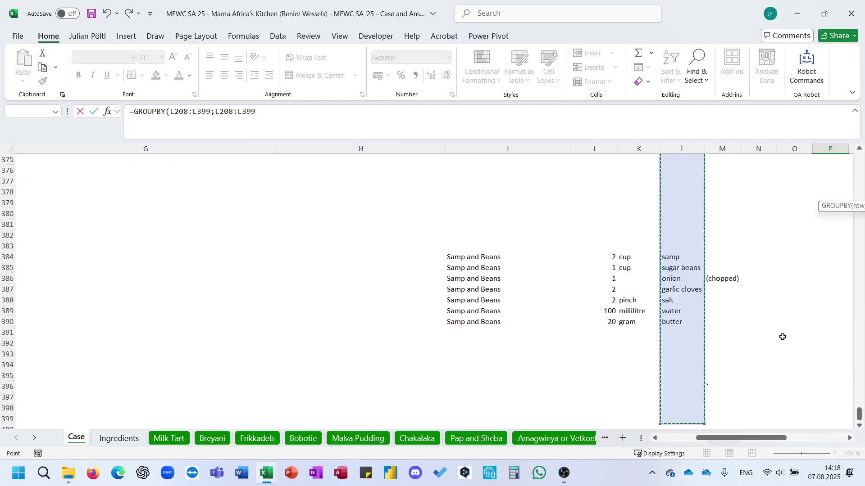
pyautogui.write(';co')
pyautogui.press('Tab')
pyautogui.write(';;')
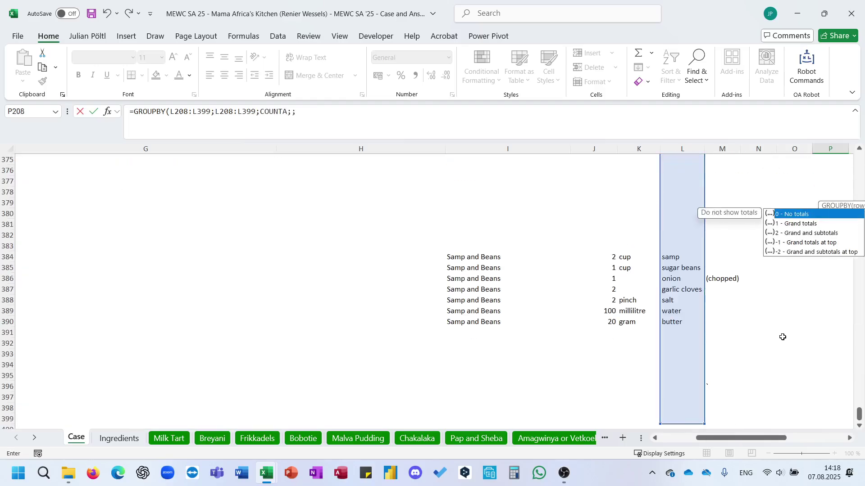
pyautogui.write(';-2)')
pyautogui.press('Return')
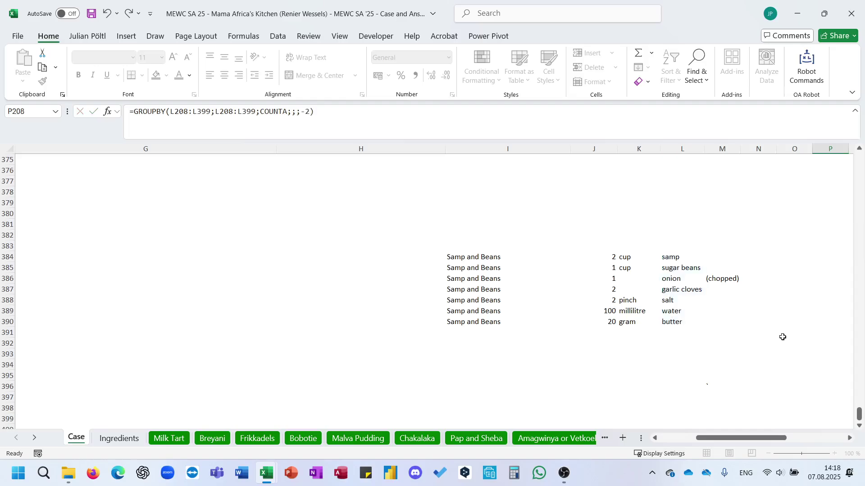
# - Copy the top ingredient from P209 and enter salt as the Bonus C answer in E26
pyautogui.scroll(1, 782, 337)
pyautogui.hscroll(1, 782, 337)
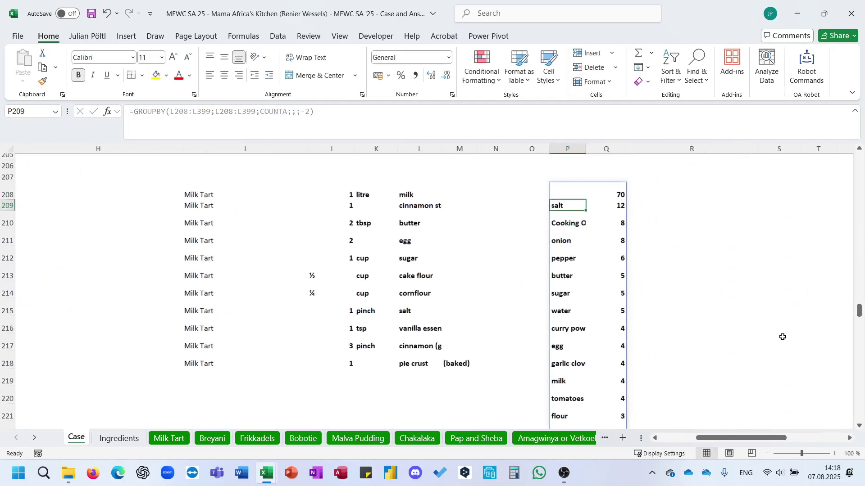
pyautogui.hotkey('ctrl', 'c')
pyautogui.scroll(8, 591, 276)
pyautogui.hscroll(-3, 591, 279)
pyautogui.scroll(20, 591, 279)
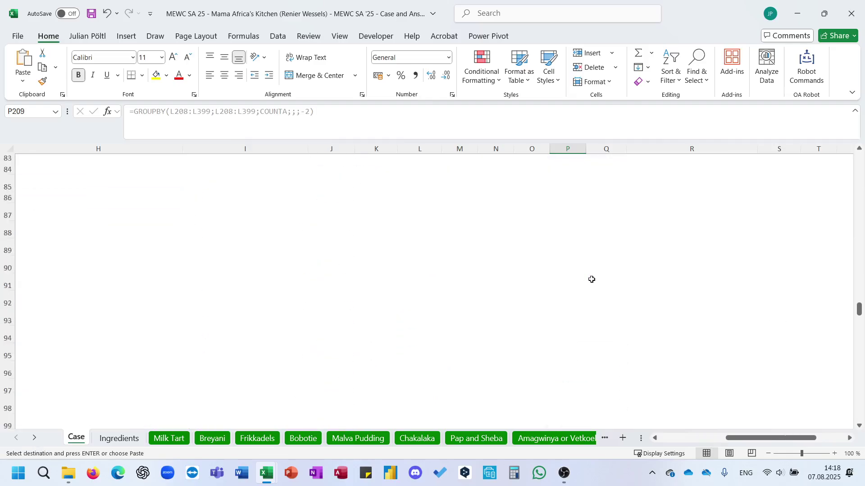
pyautogui.scroll(-6, 592, 279)
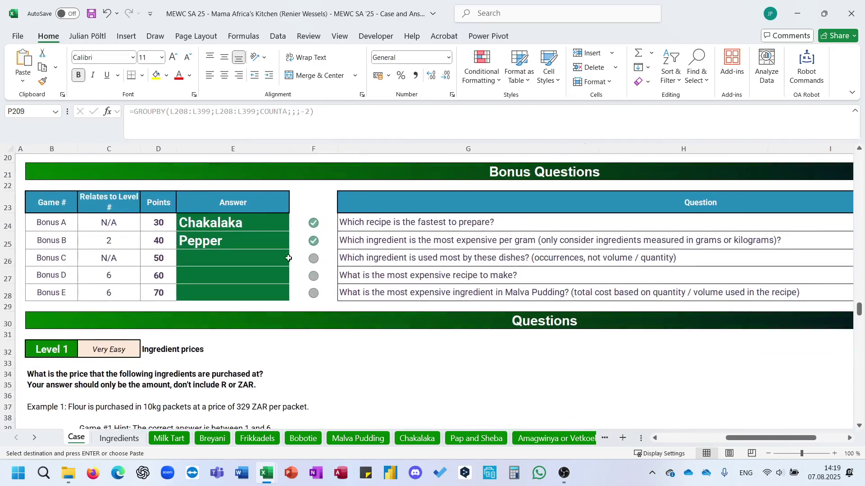
pyautogui.click(270, 256)
pyautogui.click(388, 275)
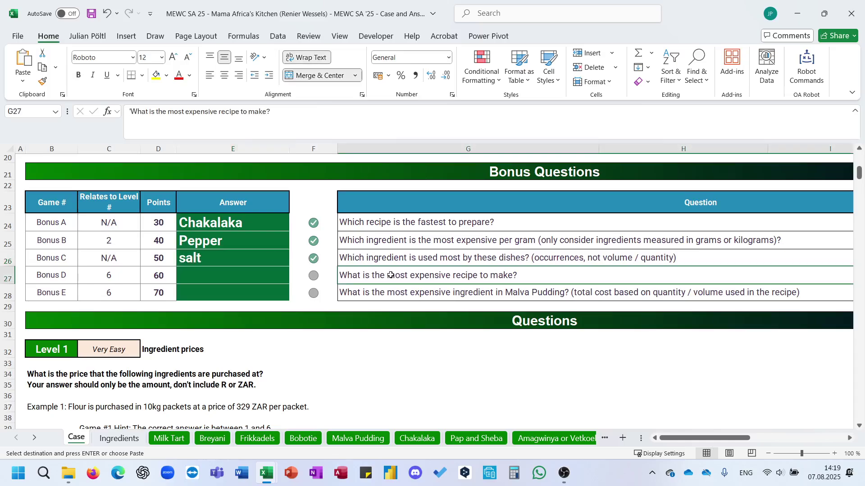
pyautogui.scroll(-20, 369, 312)
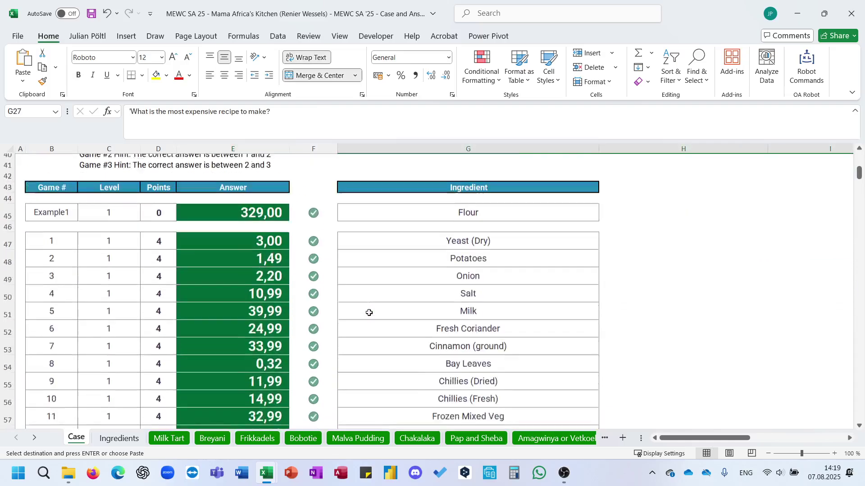
pyautogui.scroll(-20, 369, 313)
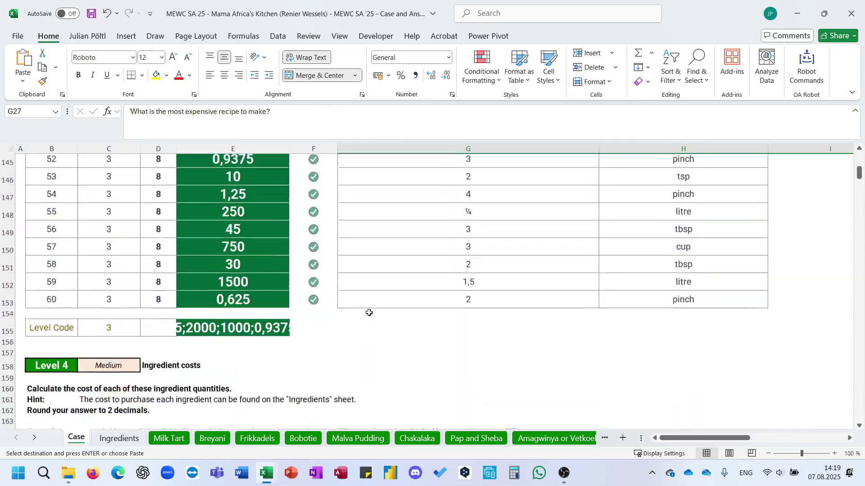
pyautogui.scroll(-20, 368, 312)
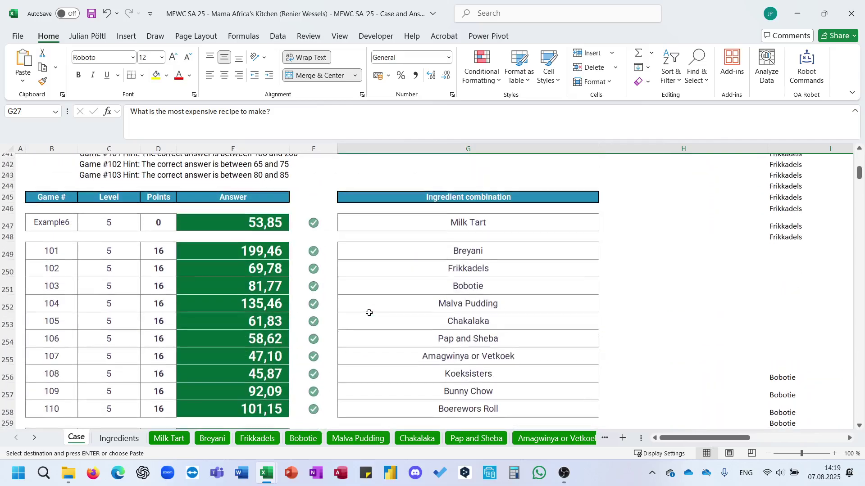
pyautogui.click(419, 270)
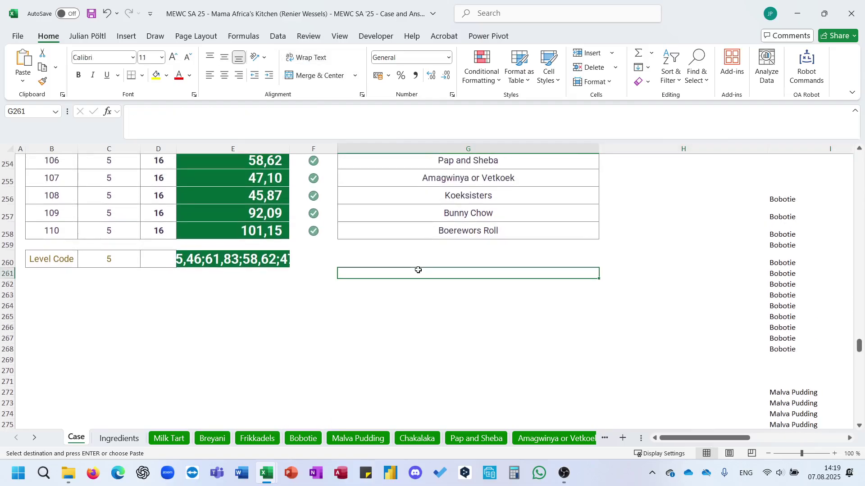
pyautogui.write('=uni')
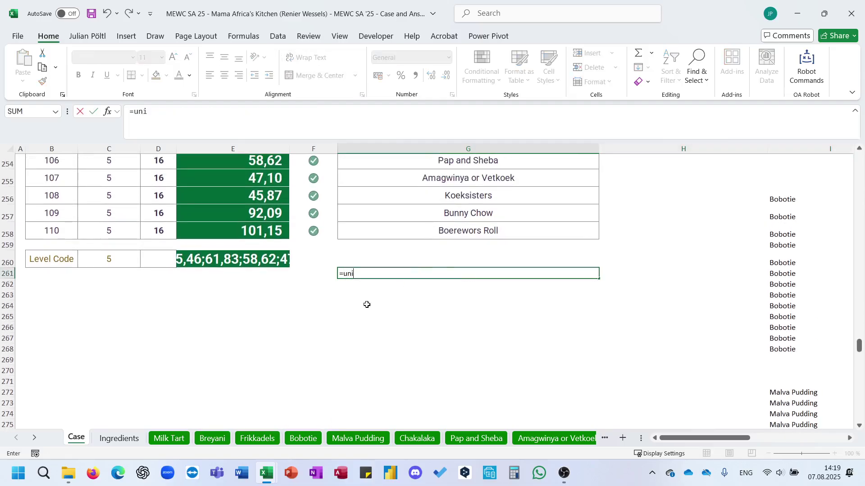
# - Move the quantity conversion block E277:F289 down eight rows to E285:F297
pyautogui.scroll(-3, 338, 337)
pyautogui.click(255, 330)
pyautogui.hotkey('ctrl', 'Down')
pyautogui.scroll(5, 280, 304)
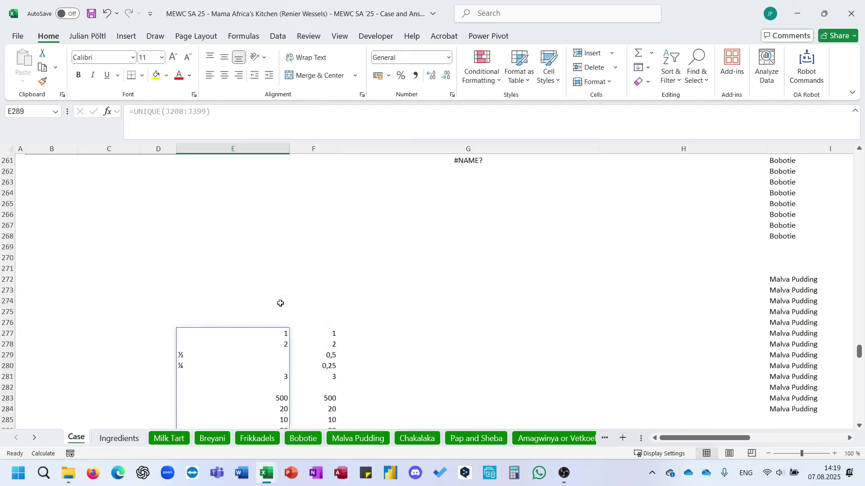
pyautogui.moveTo(279, 335); pyautogui.dragTo(311, 452)
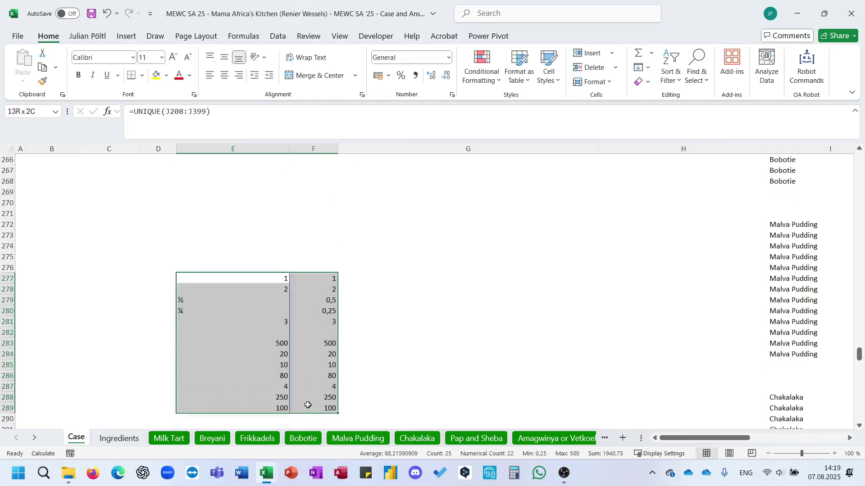
pyautogui.moveTo(306, 410); pyautogui.dragTo(305, 331)
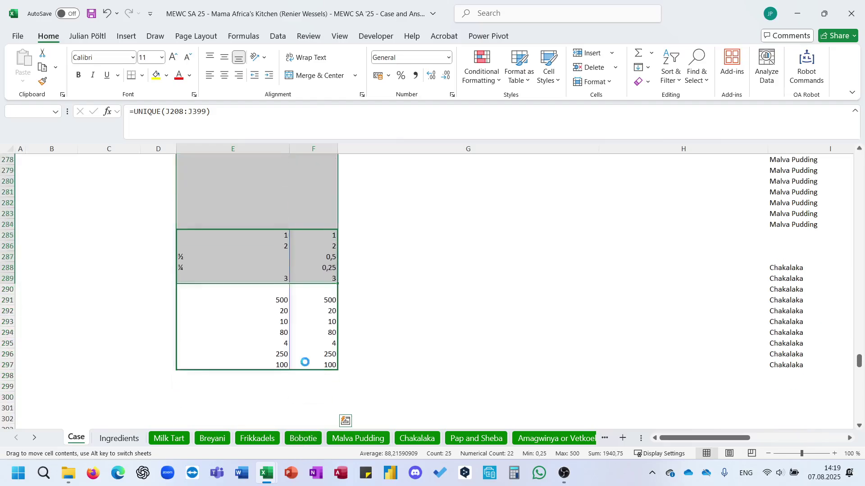
# - List the distinct recipe names in G261 with a UNIQUE formula over the recipe column starting at I208
pyautogui.scroll(7, 382, 302)
pyautogui.scroll(1, 381, 302)
pyautogui.click(407, 286)
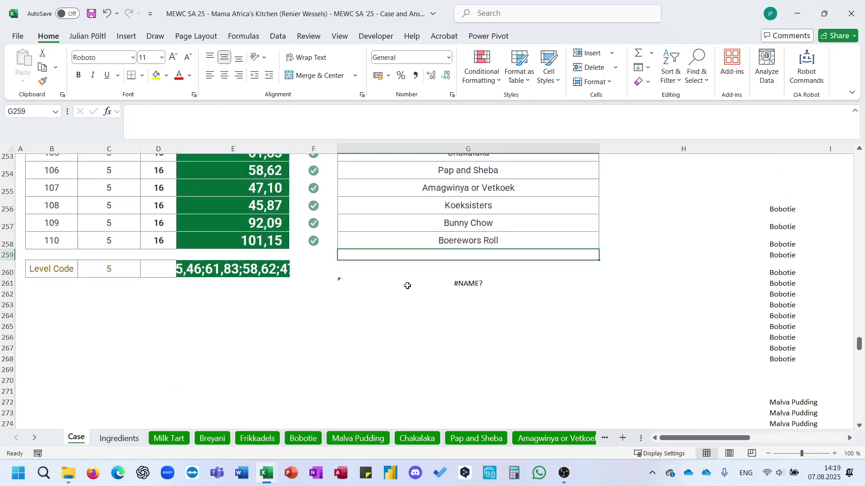
pyautogui.press('Down')
pyautogui.press('Down')
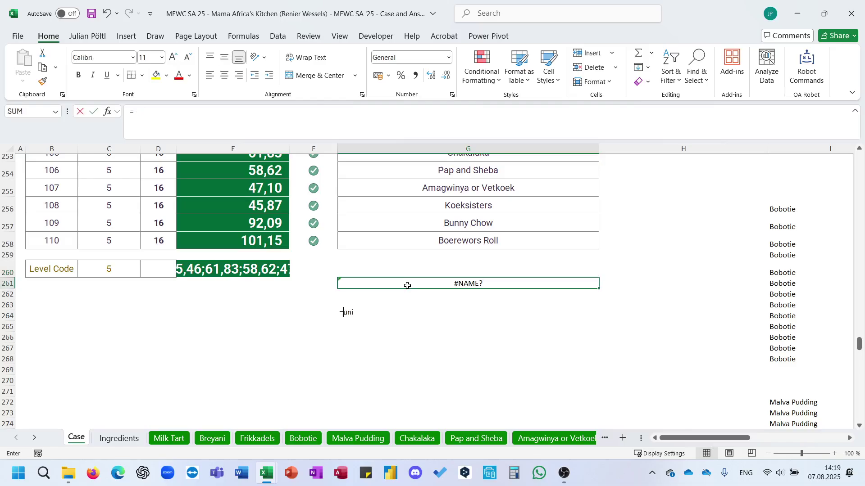
pyautogui.press('Down')
pyautogui.press('Down')
pyautogui.press('Tab')
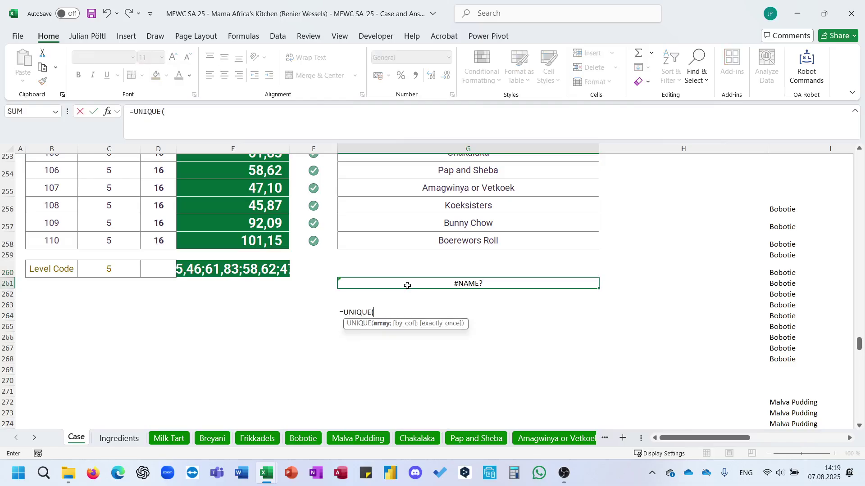
pyautogui.click(788, 268)
pyautogui.hotkey('ctrl', 'Up')
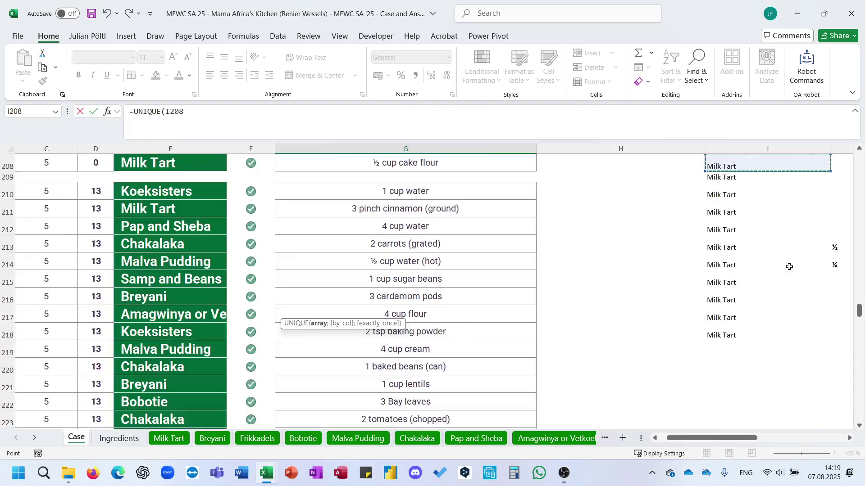
pyautogui.hotkey('ctrl', 'shift', 'Down')
pyautogui.hotkey('ctrl', 'Return')
pyautogui.press('Left')
pyautogui.press('Left')
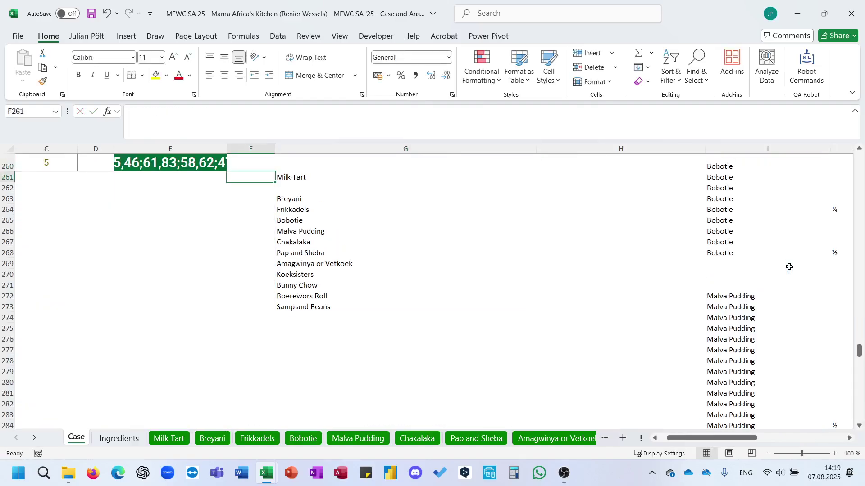
pyautogui.scroll(2, 789, 267)
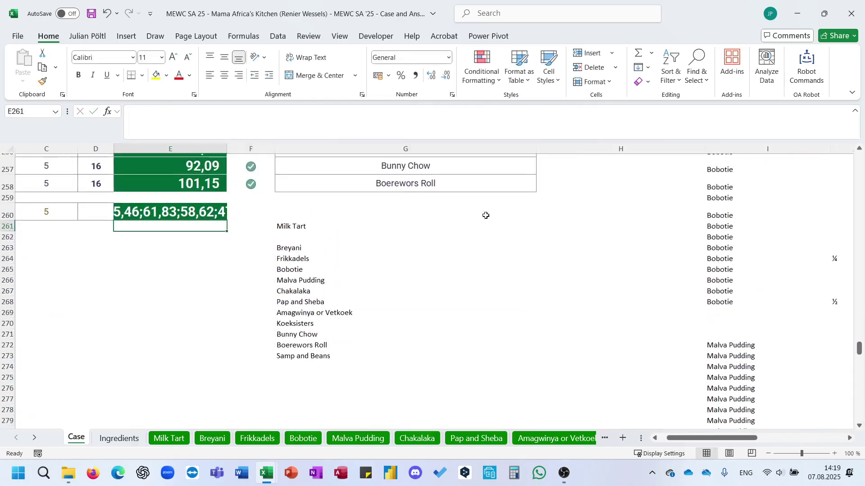
# - Copy the recipe cost formula from E258 into E261 and fill it down to E273 beside the distinct recipe names
pyautogui.click(224, 183)
pyautogui.hotkey('ctrl', 'c')
pyautogui.click(223, 228)
pyautogui.hotkey('ctrl', 'v')
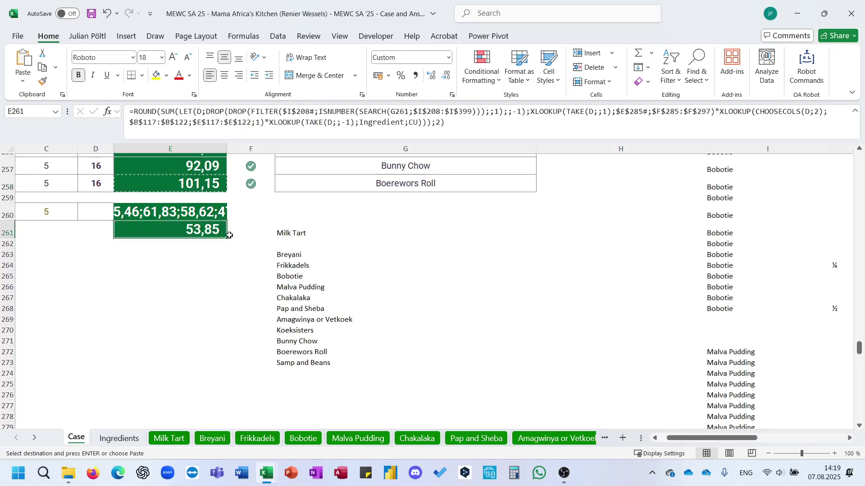
pyautogui.moveTo(229, 235); pyautogui.dragTo(223, 366)
pyautogui.press('Return')
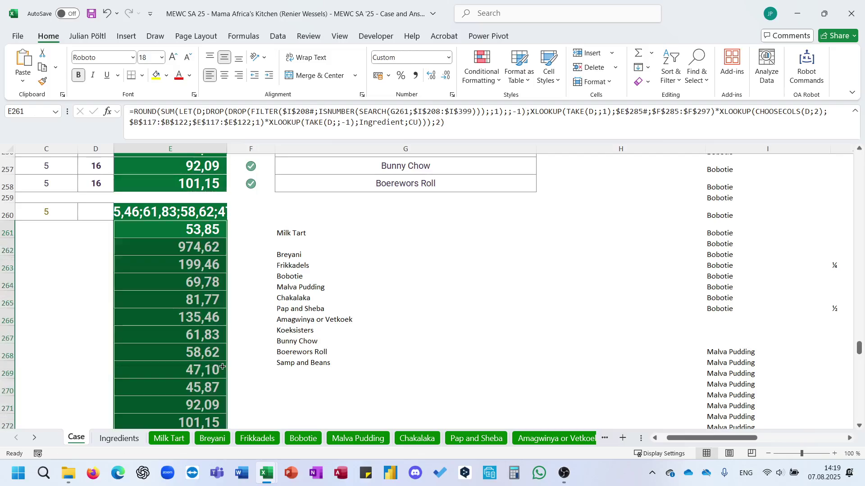
# - Enter an L_MAXLookup formula in G275 with E261:E273 as the lookup array and G261# as the return array
pyautogui.scroll(-2, 237, 328)
pyautogui.click(291, 383)
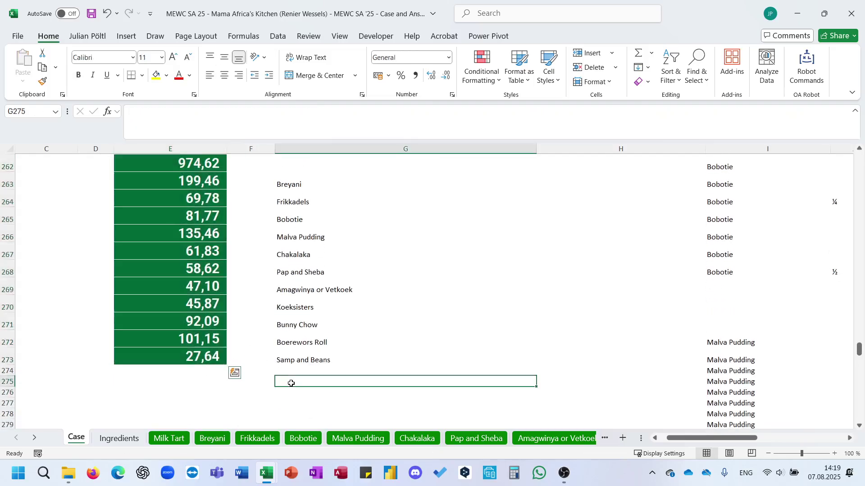
pyautogui.write('=maxl')
pyautogui.press('Tab')
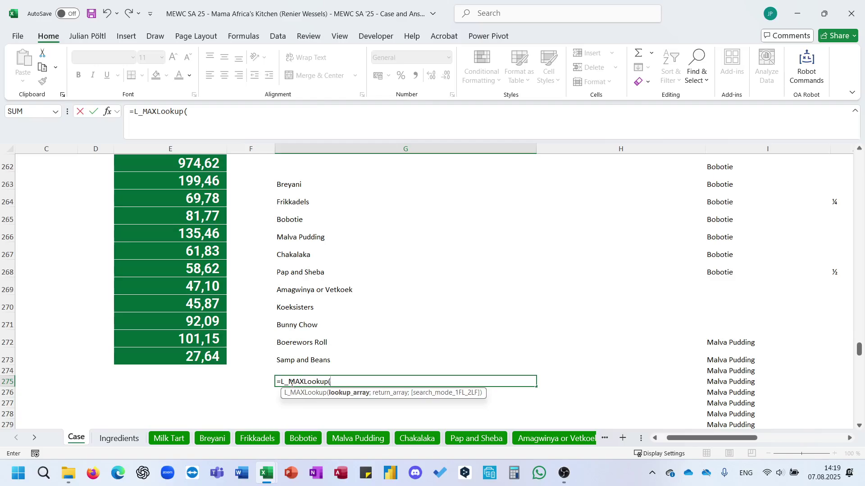
pyautogui.press('Up')
pyautogui.press('Up')
pyautogui.press('Left')
pyautogui.press('Left')
pyautogui.hotkey('ctrl', 'shift', 'Up')
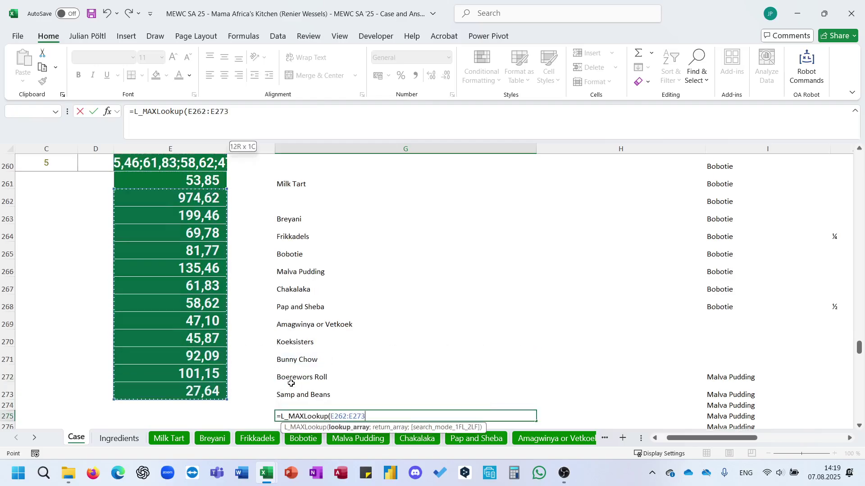
pyautogui.hotkey('shift', 'Up')
pyautogui.write(';')
pyautogui.press('Up')
pyautogui.press('Up')
pyautogui.hotkey('ctrl', 'shift', 'Up')
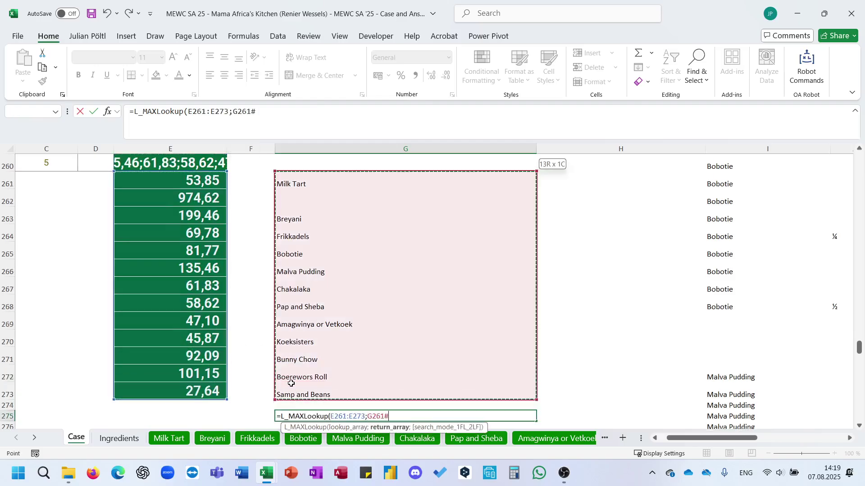
pyautogui.hotkey('ctrl', 'Return')
# - Clear the cost formula in E262 beside the blank recipe name
pyautogui.scroll(1, 268, 256)
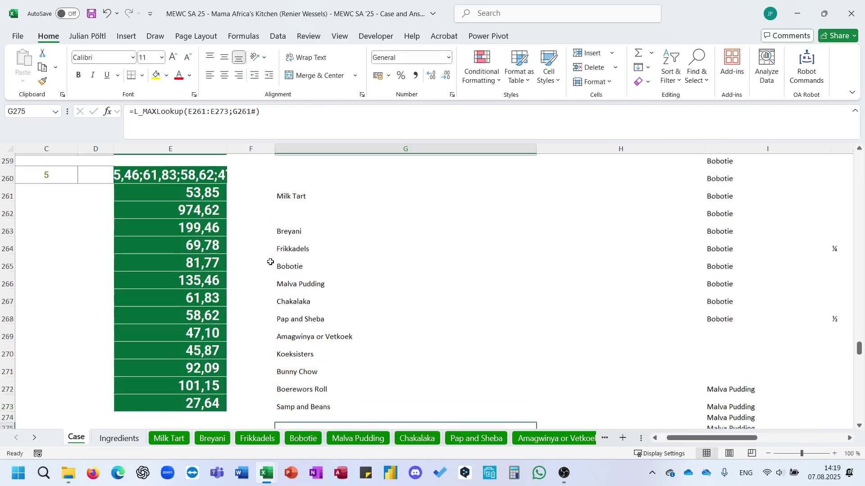
pyautogui.click(211, 221)
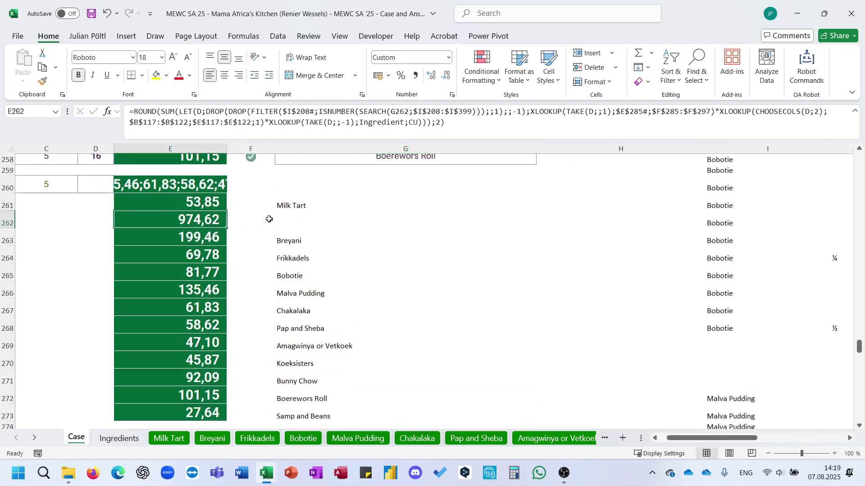
pyautogui.scroll(-2, 214, 220)
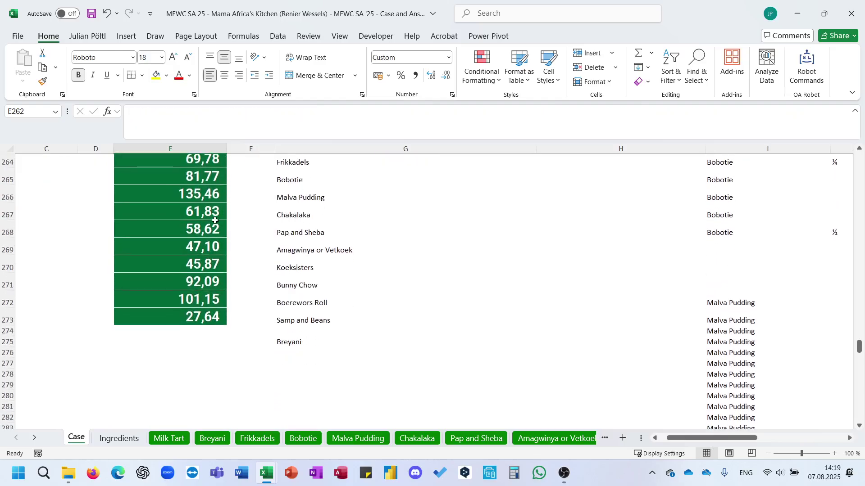
# - Copy the most expensive recipe from G275 and enter Breyani as the Bonus D answer in E27
pyautogui.click(286, 343)
pyautogui.hotkey('ctrl', 'c')
pyautogui.scroll(20, 274, 320)
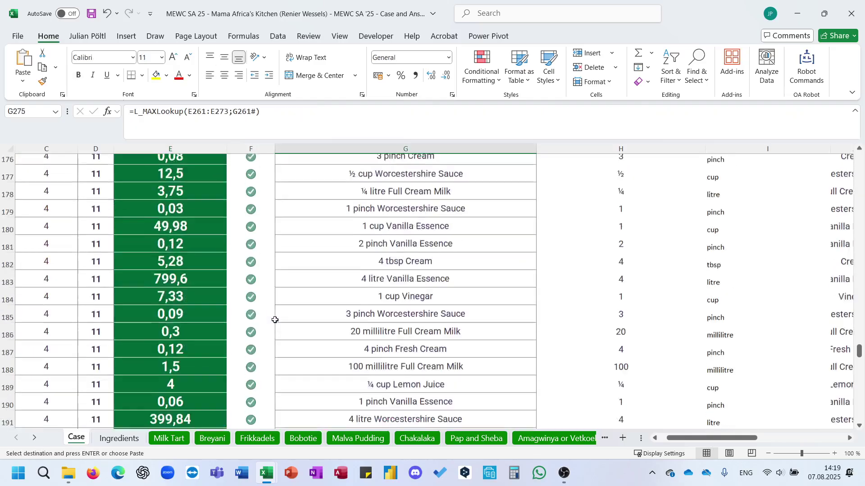
pyautogui.scroll(-5, 275, 320)
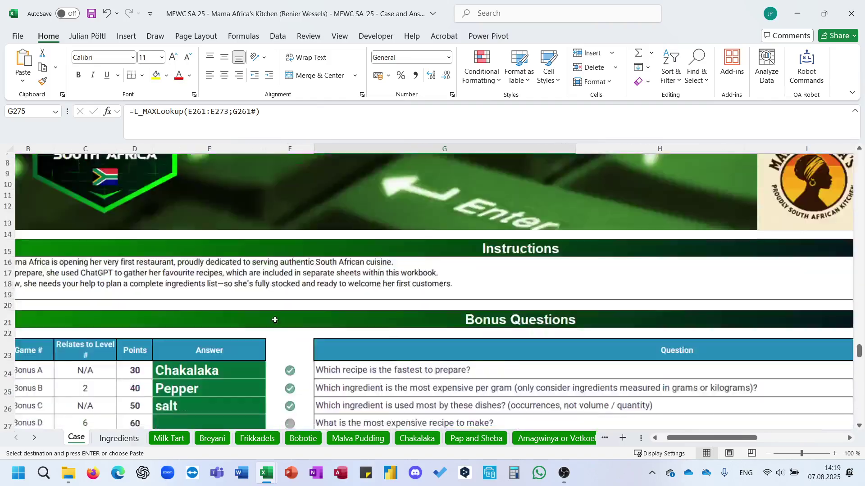
pyautogui.click(220, 293)
pyautogui.hotkey('ctrl', 'v')
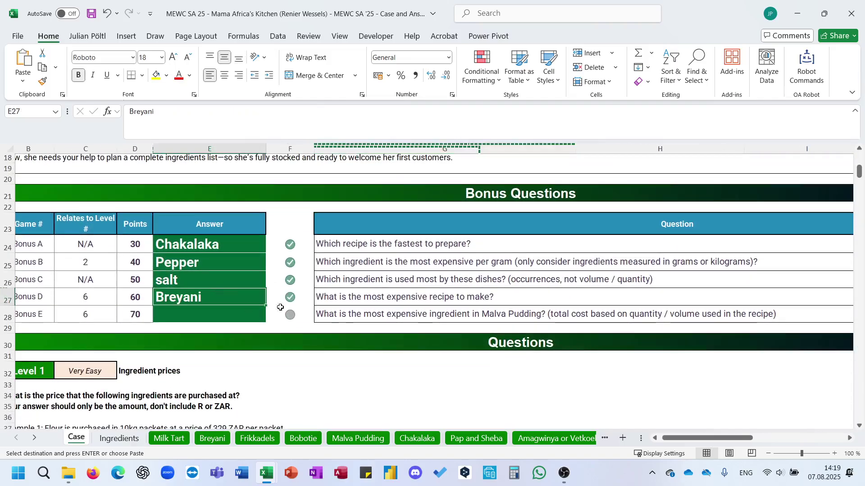
# - Read the Bonus E question about Malva Pudding's most expensive ingredient and examine the recipe cost formula in E273
pyautogui.click(366, 318)
pyautogui.hscroll(1, 367, 318)
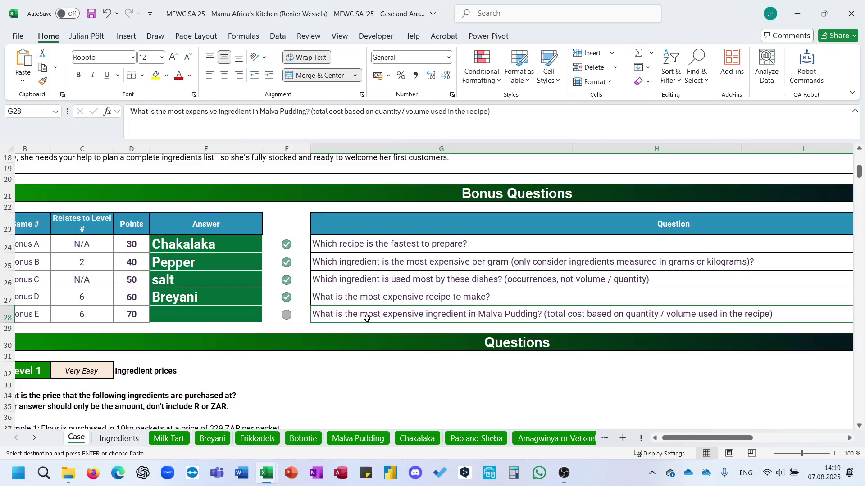
pyautogui.hscroll(-1, 367, 318)
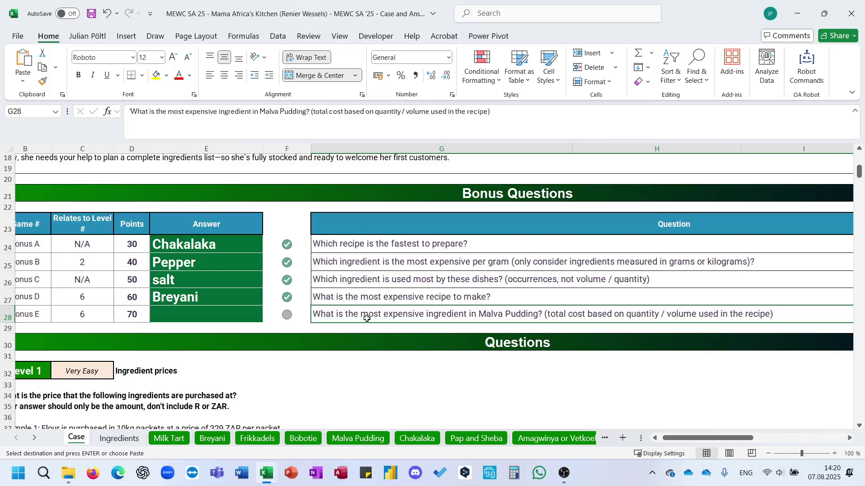
pyautogui.scroll(-15, 367, 319)
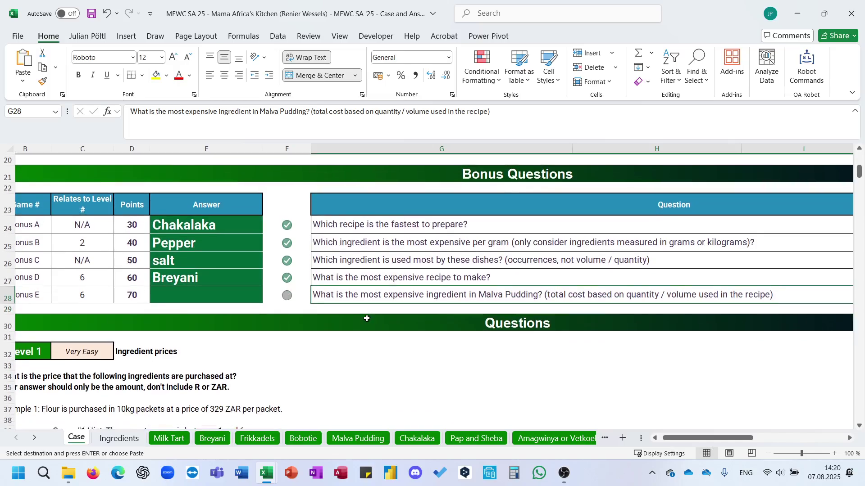
pyautogui.scroll(-20, 367, 319)
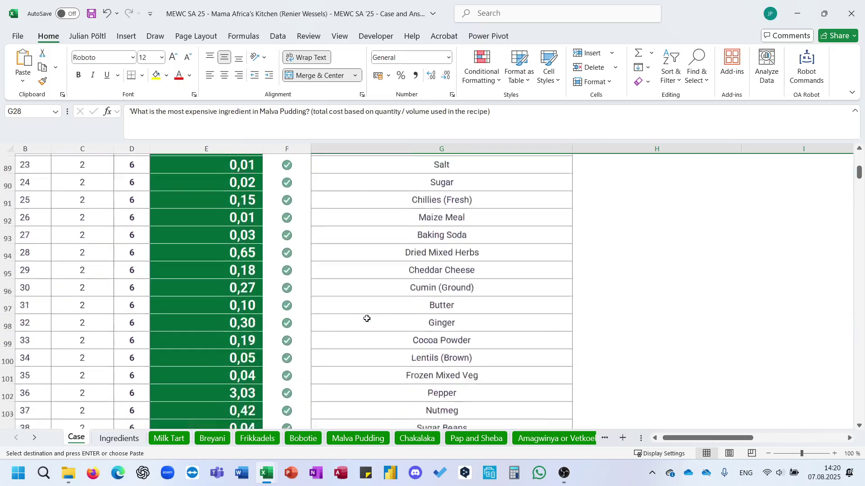
pyautogui.scroll(-20, 367, 318)
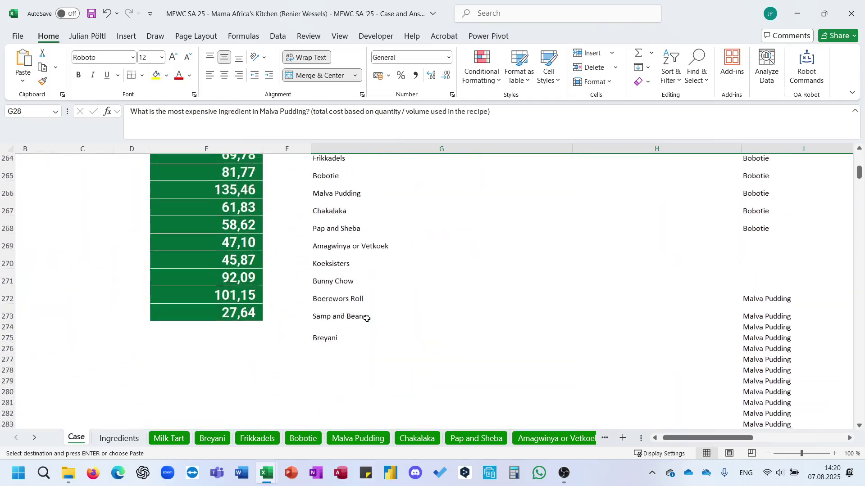
pyautogui.scroll(-6, 367, 319)
pyautogui.scroll(7, 367, 318)
pyautogui.click(242, 341)
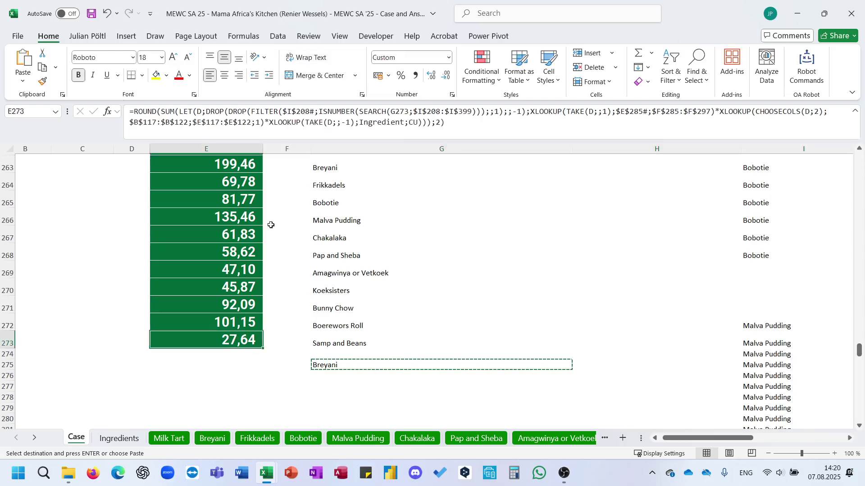
pyautogui.click(370, 120)
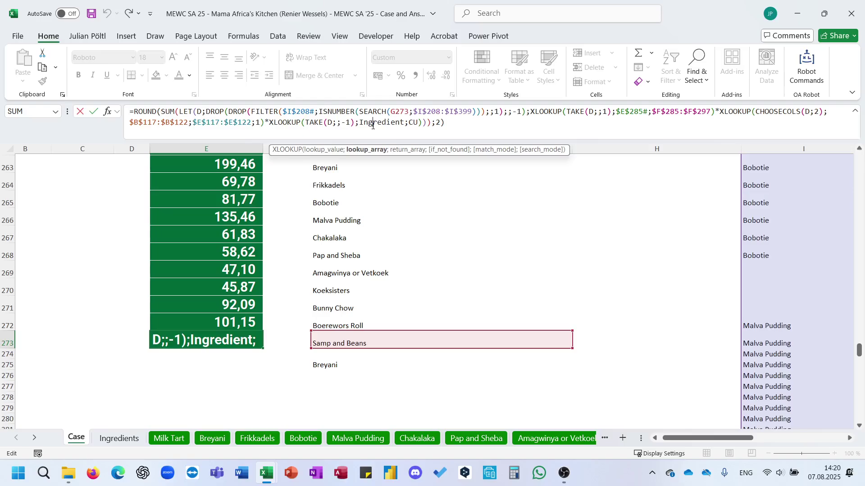
pyautogui.press('Escape')
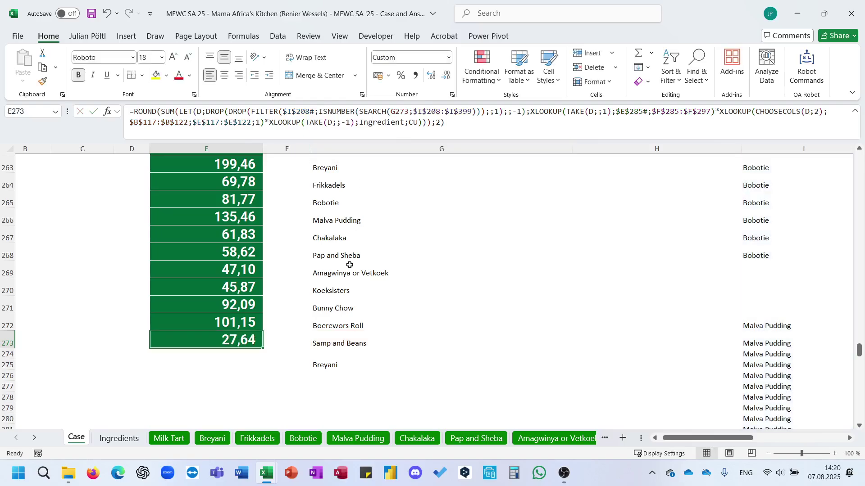
# - Copy the full text of the E273 cost formula into the empty cell E277
pyautogui.scroll(1, 349, 308)
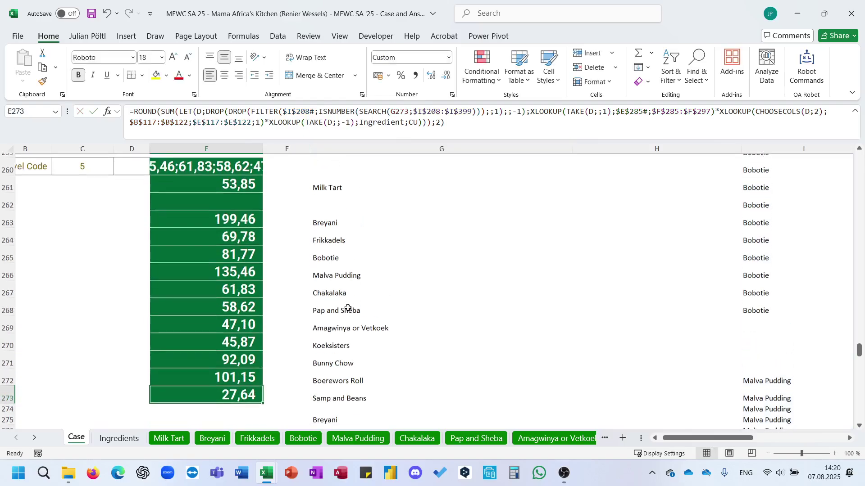
pyautogui.click(200, 111)
pyautogui.hotkey('ctrl', 'a')
pyautogui.hotkey('ctrl', 'c')
pyautogui.press('Escape')
pyautogui.press('Down')
pyautogui.press('Down')
pyautogui.press('Down')
pyautogui.press('Down')
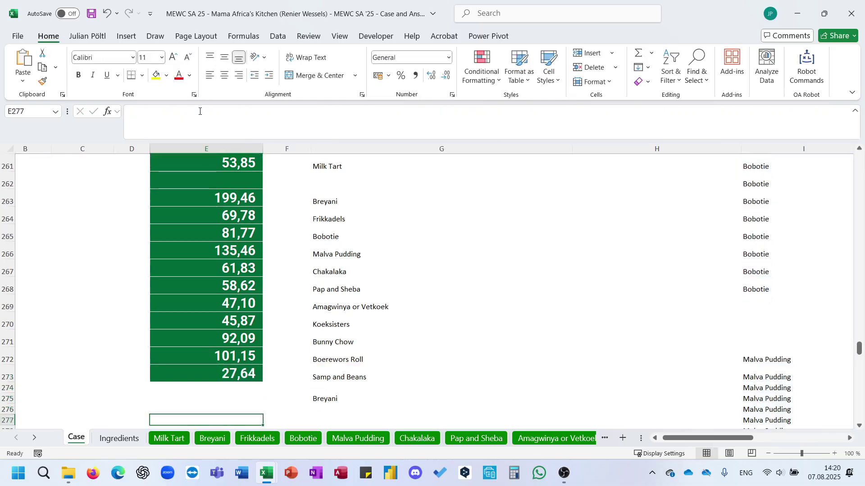
pyautogui.click(224, 135)
pyautogui.hotkey('ctrl', 'v')
# - Point the E277 formula's recipe search at G266 for Malva Pudding and remove its ROUND and SUM wrappers, accepting the bracket correction
pyautogui.scroll(-1, 390, 322)
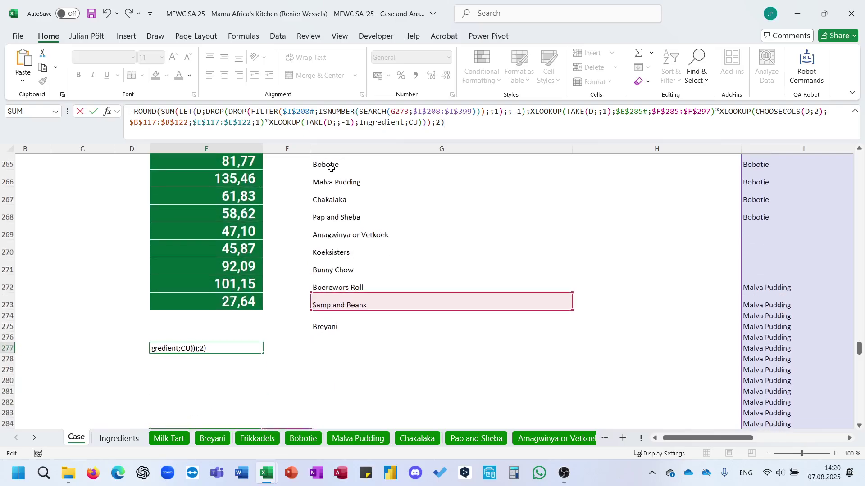
pyautogui.scroll(1, 377, 343)
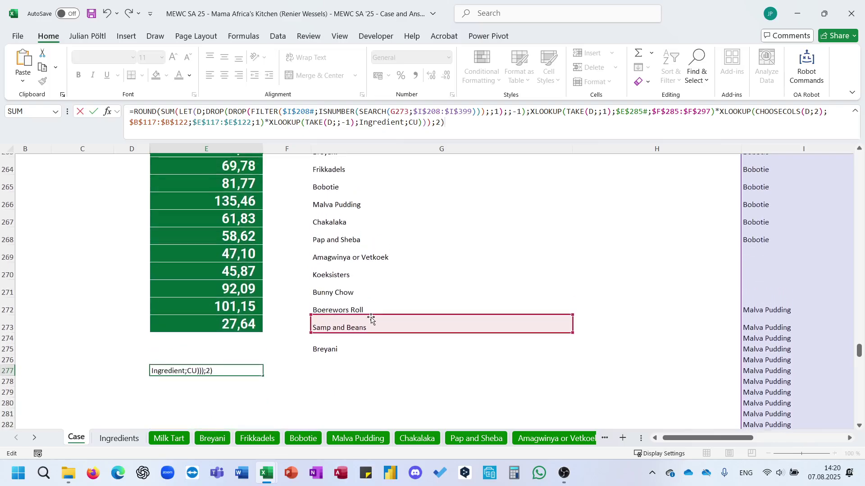
pyautogui.moveTo(396, 318); pyautogui.dragTo(359, 205)
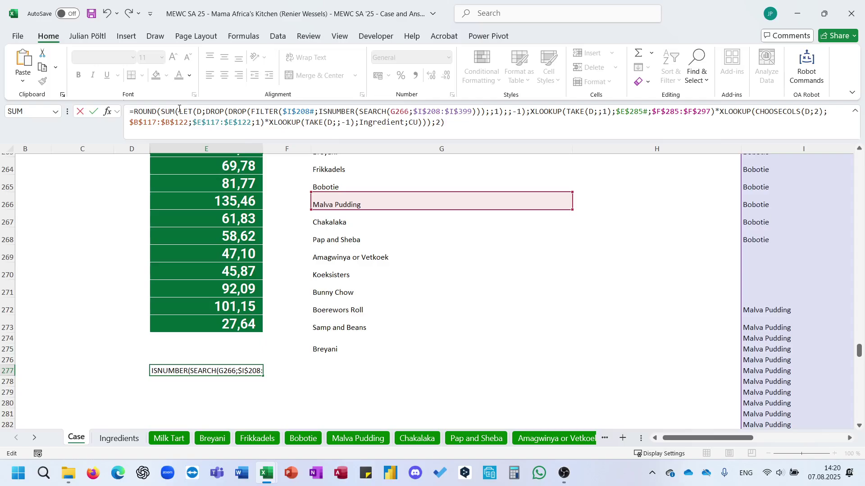
pyautogui.moveTo(179, 111); pyautogui.dragTo(133, 111)
pyautogui.press('Delete')
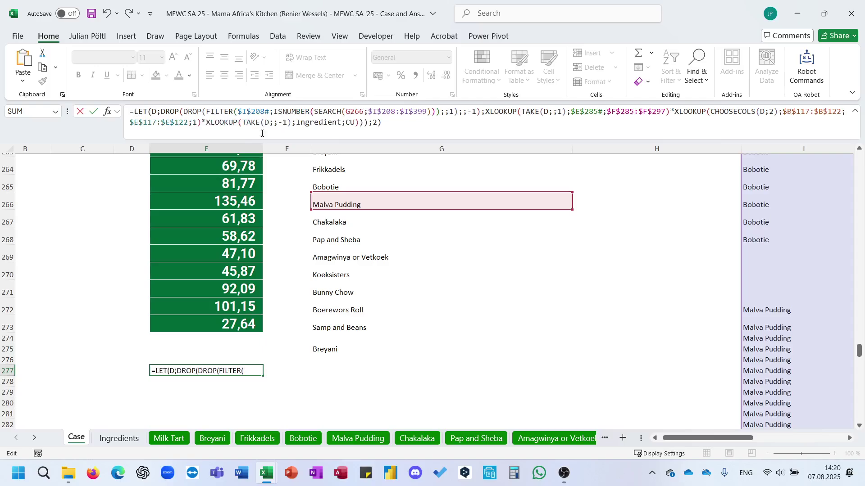
pyautogui.press('Return')
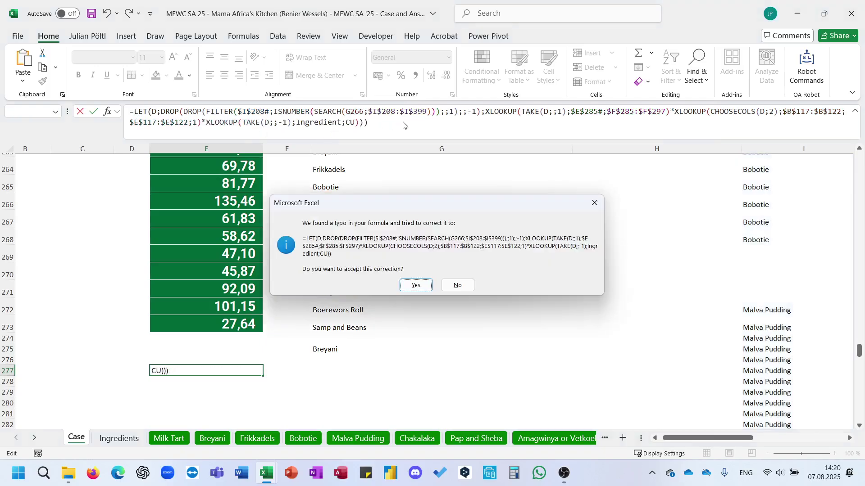
pyautogui.press('Return')
pyautogui.press('Up')
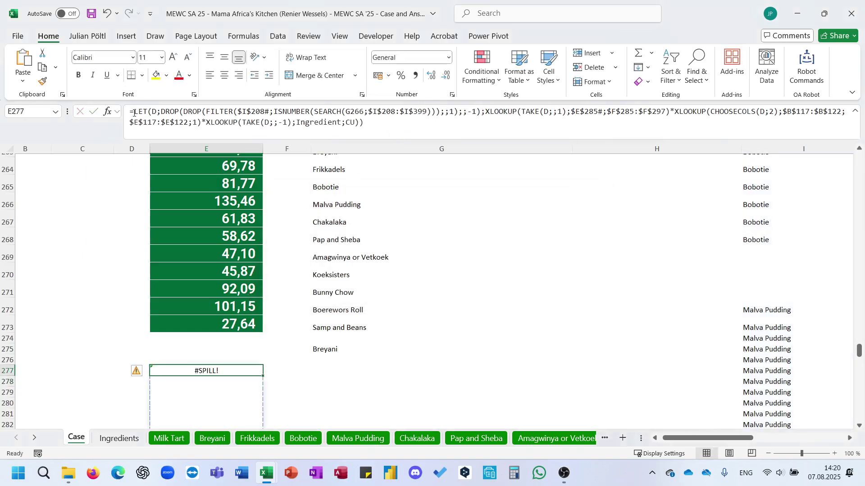
# - Wrap the ingredient cost calculation in the E277 formula in L_MAXLookup as its lookup array
pyautogui.click(134, 114)
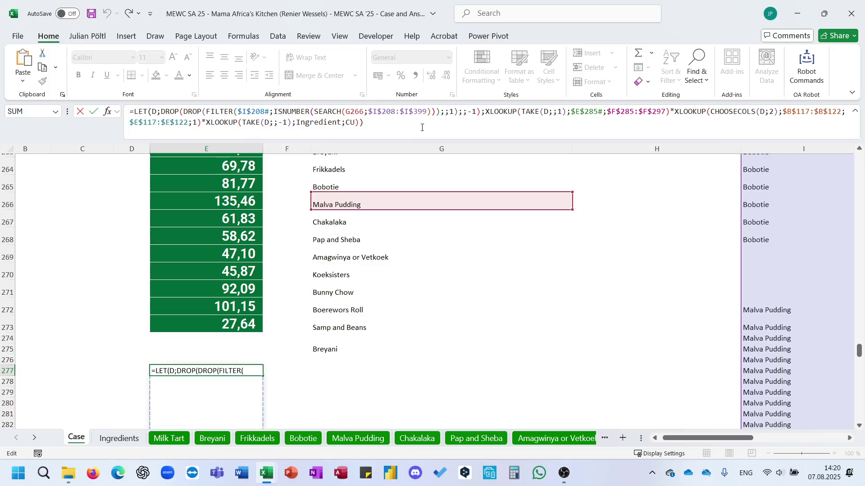
pyautogui.click(485, 112)
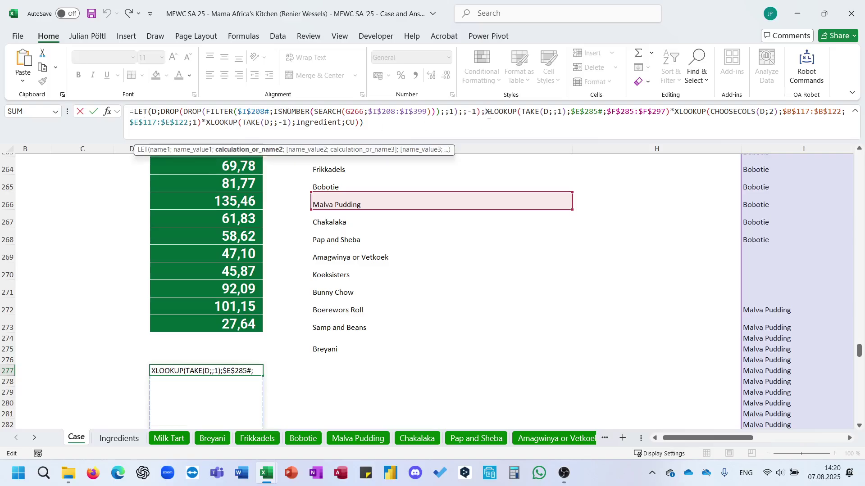
pyautogui.write('L_MAXLookup(')
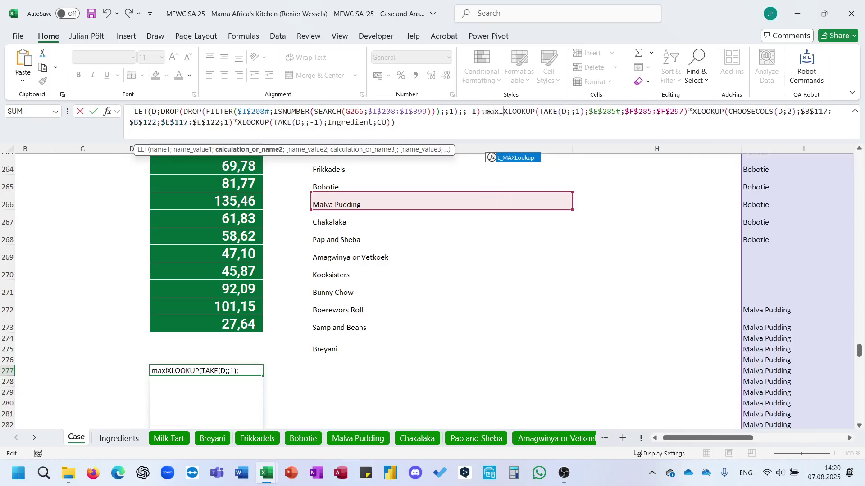
pyautogui.press('Tab')
pyautogui.click(495, 122)
pyautogui.press('BackSpace')
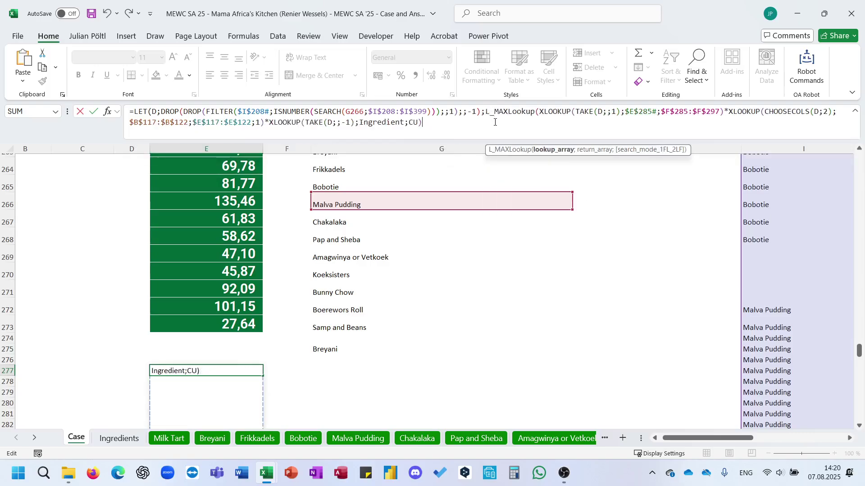
pyautogui.write(';')
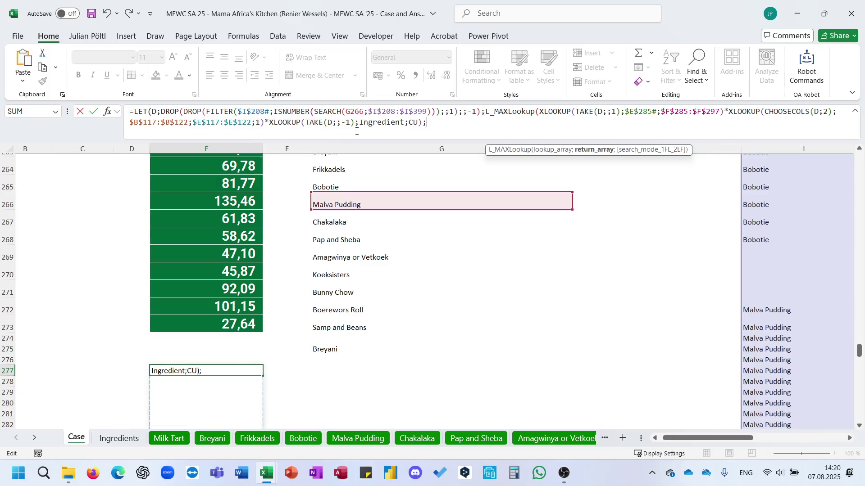
# - Complete the E277 L_MAXLookup with TAKE(D;;-1) as the return array and enter the formula
pyautogui.hscroll(4, 548, 308)
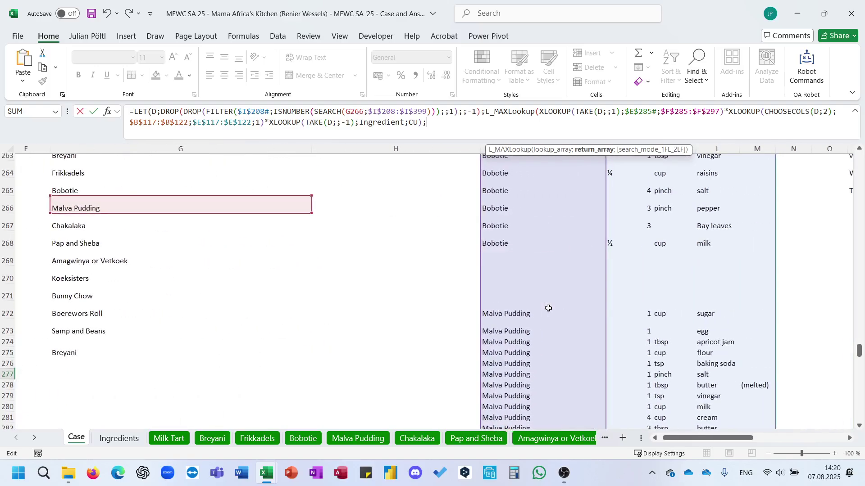
pyautogui.hscroll(-4, 548, 308)
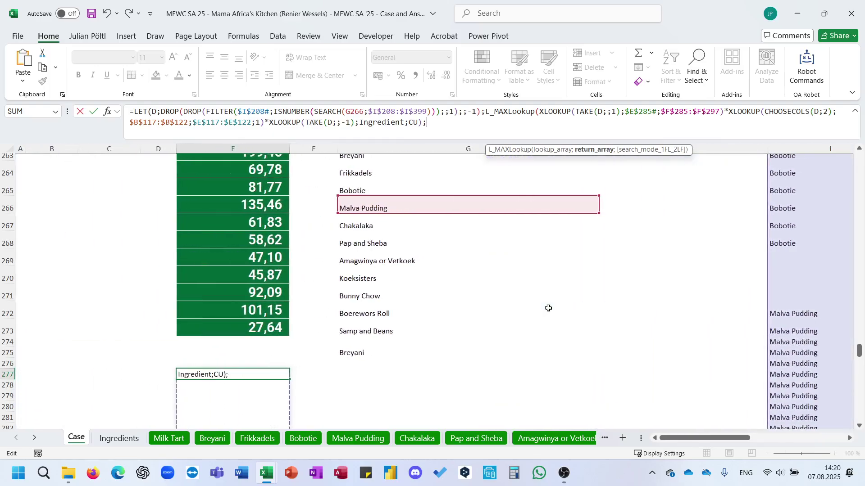
pyautogui.write('TAKE(D')
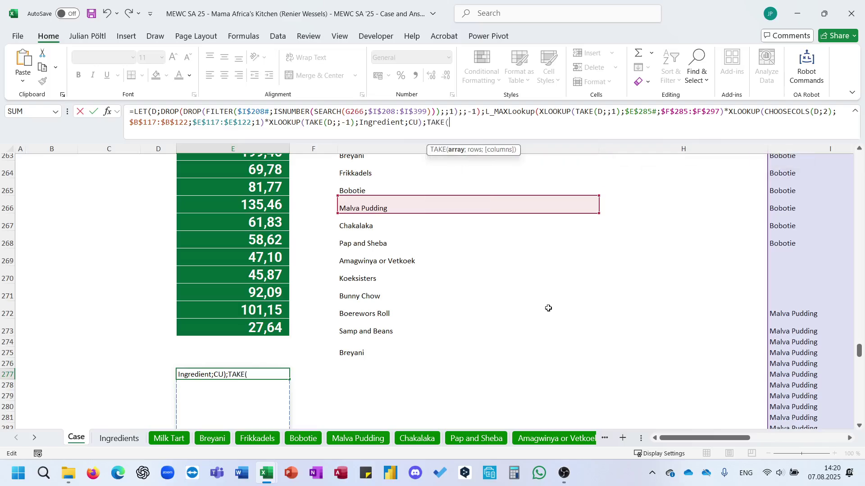
pyautogui.write(';;-1)))')
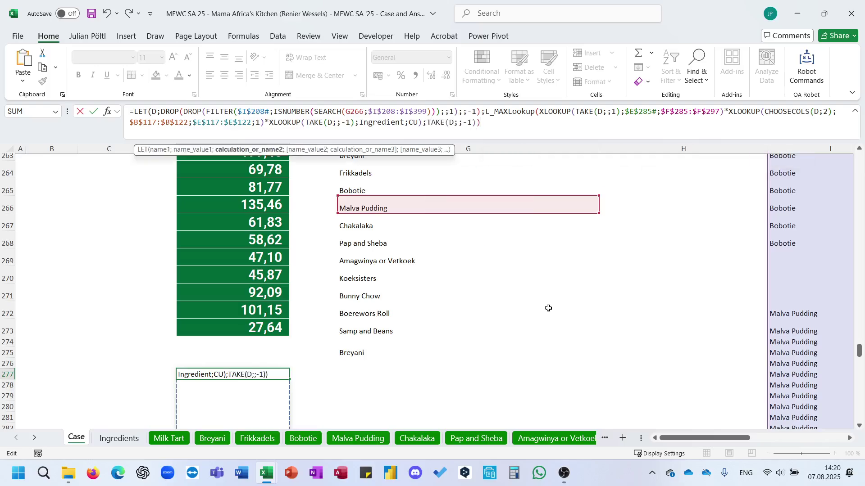
pyautogui.hotkey('ctrl', 'Return')
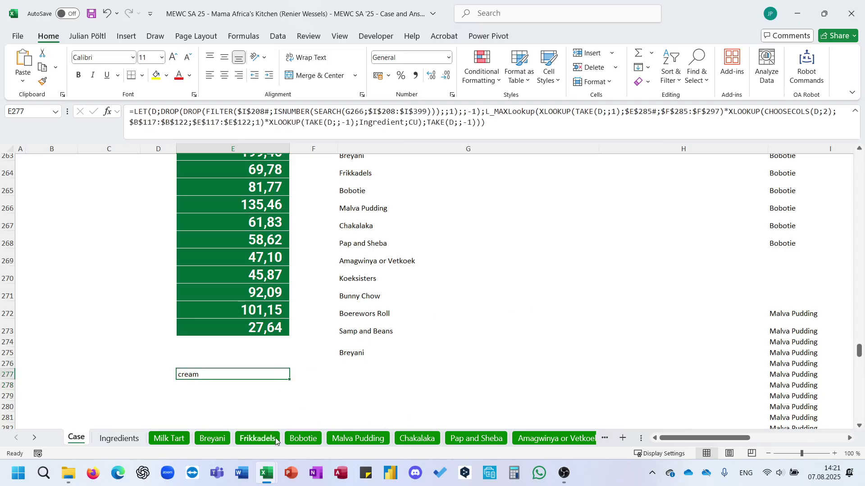
# - Check the cream entry's quantity and unit in the ingredient list on the Malva Pudding sheet
pyautogui.click(358, 438)
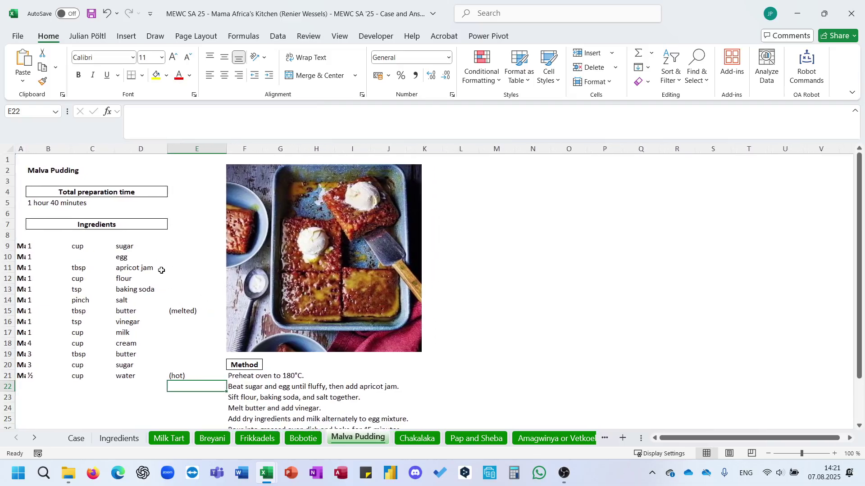
pyautogui.click(129, 344)
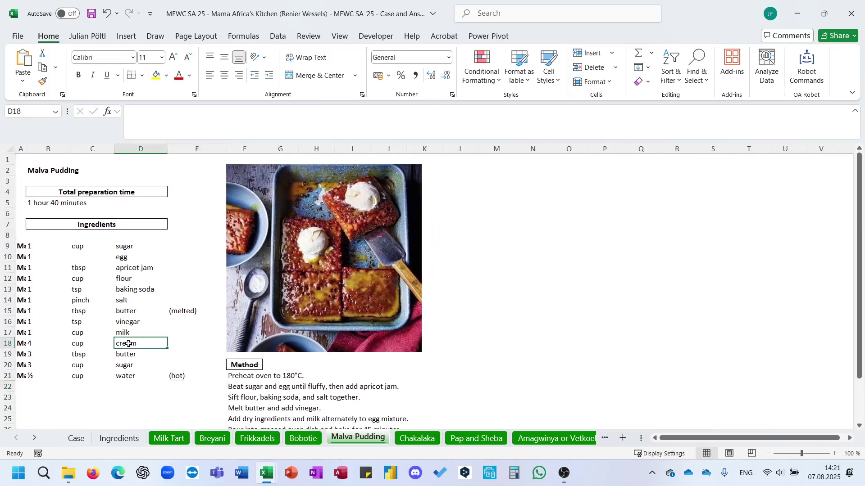
pyautogui.click(107, 343)
pyautogui.click(128, 344)
pyautogui.click(79, 345)
pyautogui.click(129, 344)
# - Copy the E277 result on the Case sheet and paste cream as a value into E28 for Bonus E
pyautogui.click(73, 436)
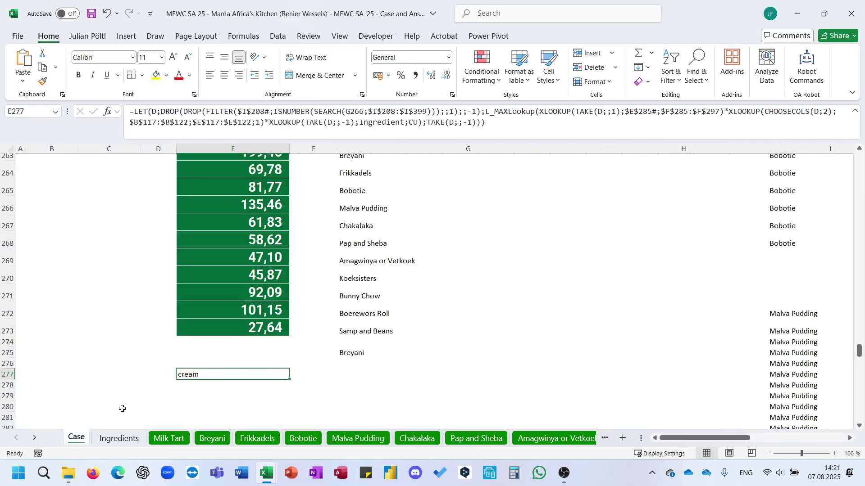
pyautogui.hotkey('ctrl', 'c')
pyautogui.scroll(20, 266, 309)
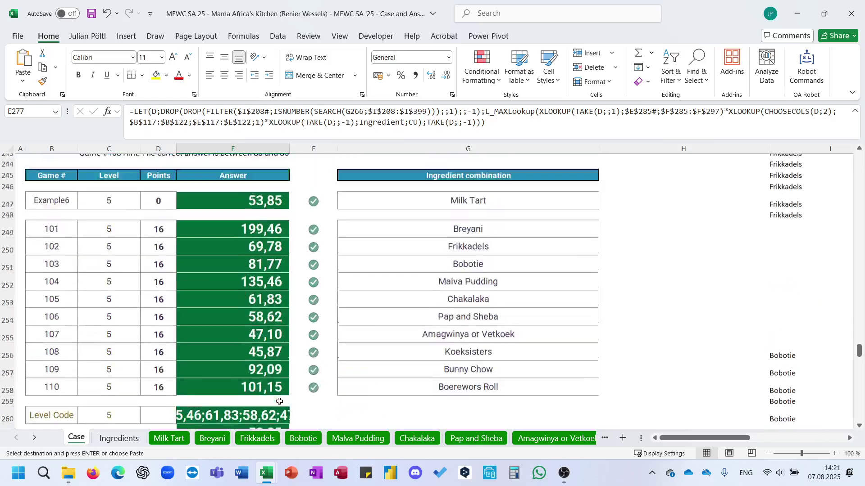
pyautogui.scroll(20, 279, 401)
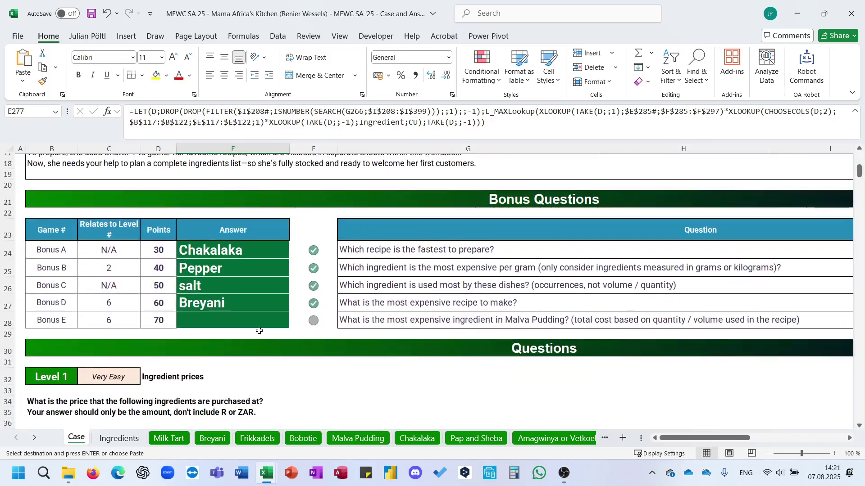
pyautogui.click(257, 323)
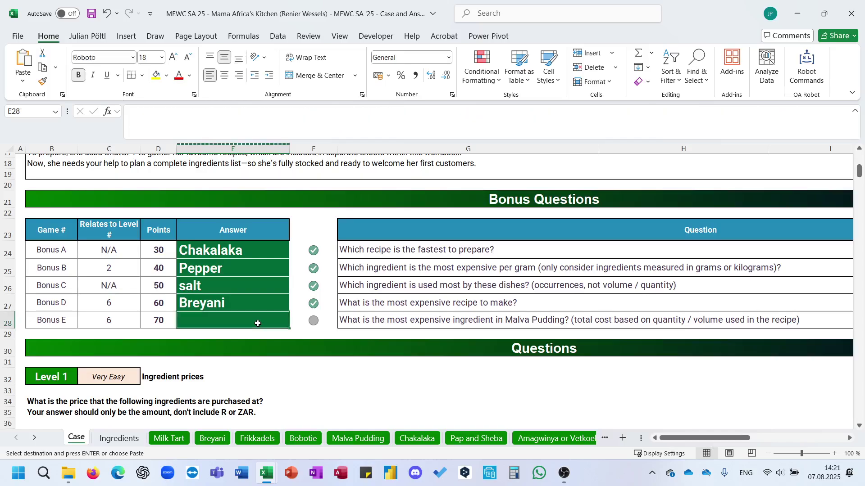
pyautogui.hotkey('ctrl', 'shift', 'v')
pyautogui.click(418, 312)
pyautogui.press('Escape')
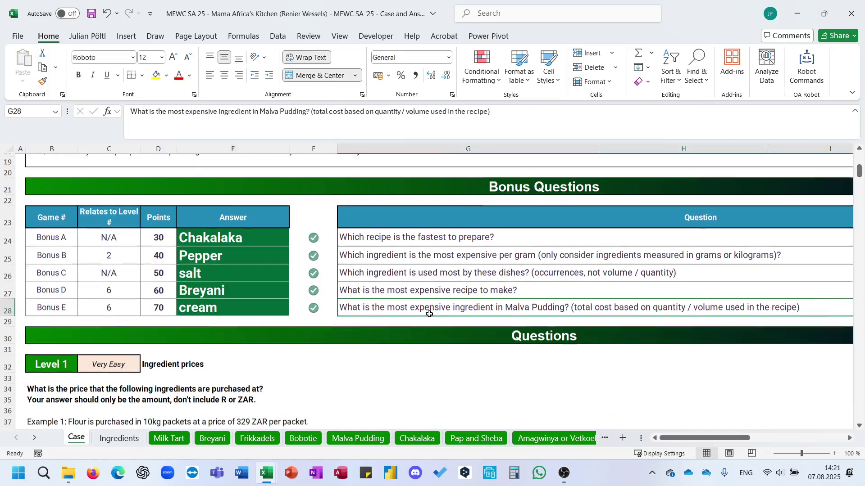
# - Shorten the answer-check range in the Current Score formula in K33 to $F$24:$F$258
pyautogui.scroll(2, 427, 313)
pyautogui.scroll(-3, 429, 314)
pyautogui.hscroll(5, 429, 314)
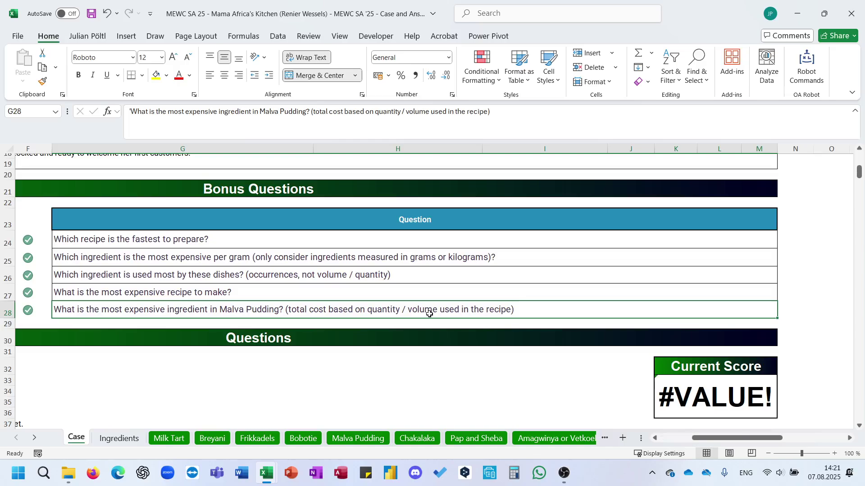
pyautogui.click(637, 344)
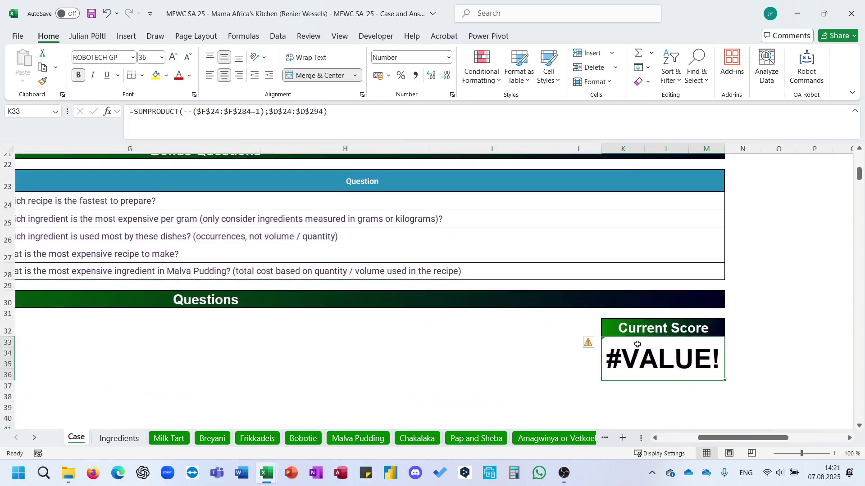
pyautogui.click(364, 128)
pyautogui.hscroll(-5, 343, 305)
pyautogui.scroll(-14, 344, 308)
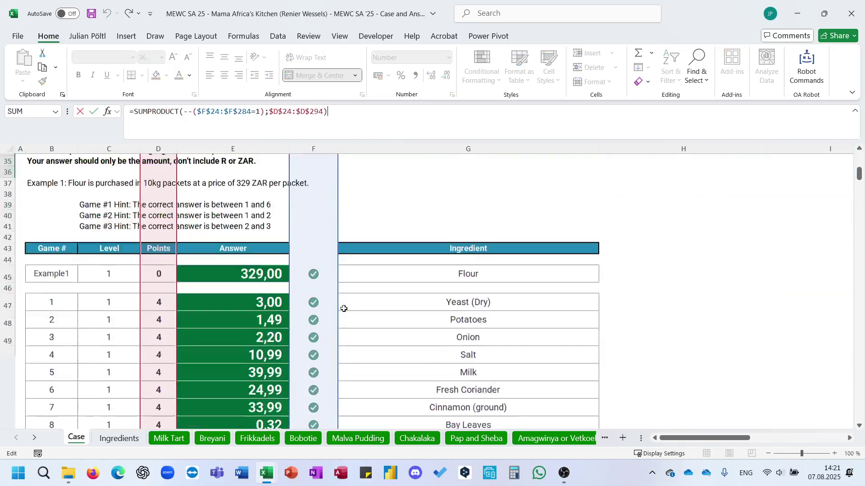
pyautogui.scroll(-20, 344, 309)
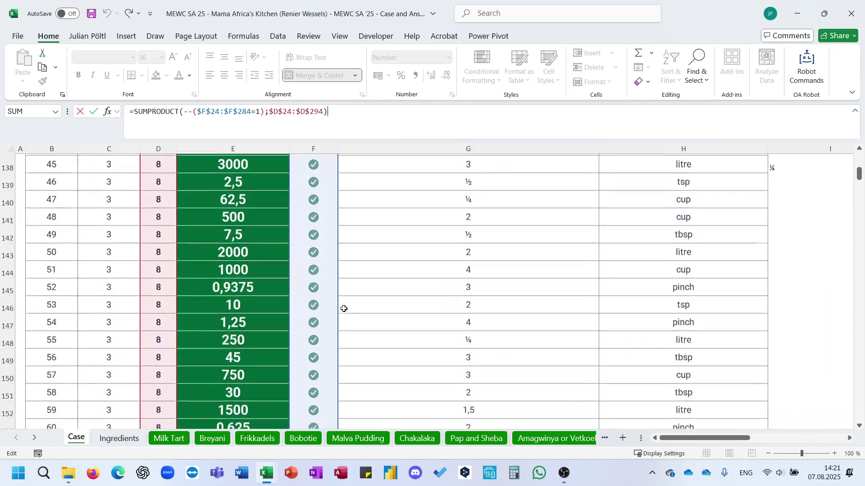
pyautogui.scroll(-20, 344, 308)
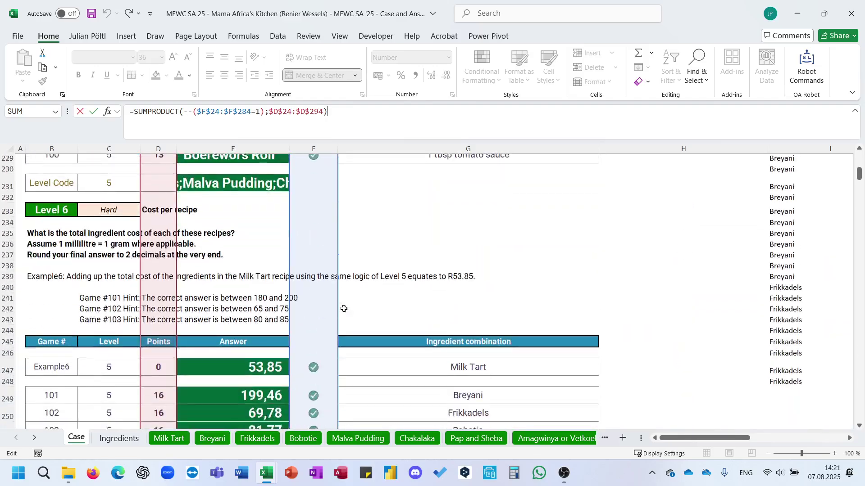
pyautogui.scroll(-6, 344, 308)
pyautogui.scroll(4, 344, 308)
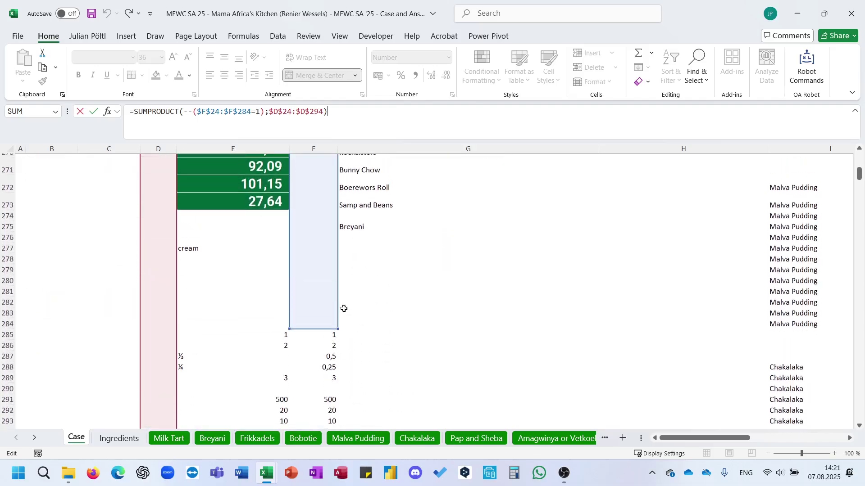
pyautogui.moveTo(326, 184); pyautogui.dragTo(308, 218)
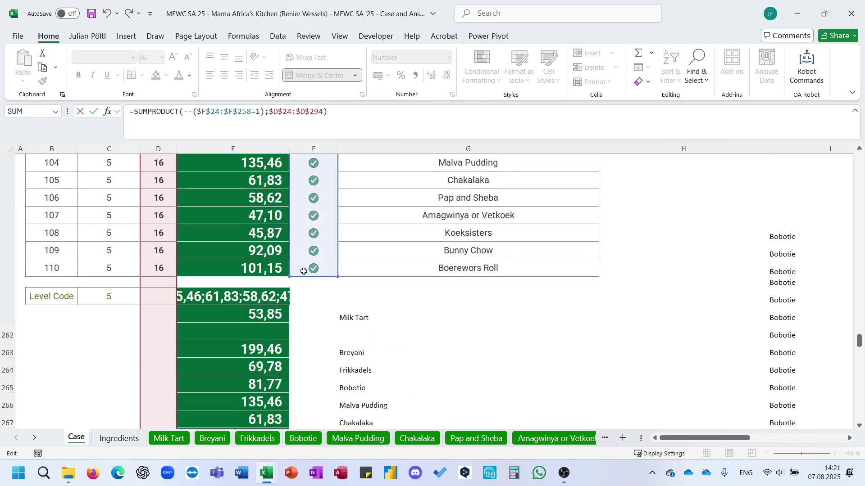
# - Shorten the points range in the Current Score formula to $D$24:$D$258 and enter the formula
pyautogui.scroll(-7, 180, 284)
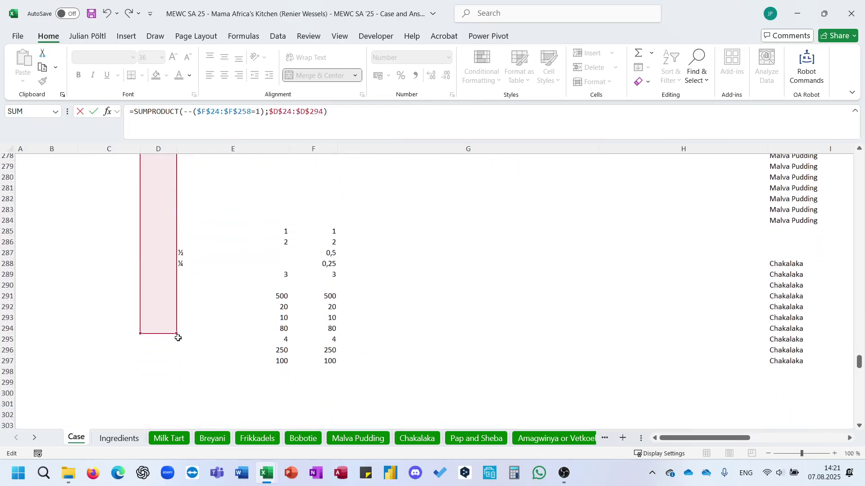
pyautogui.moveTo(177, 338); pyautogui.dragTo(158, 274)
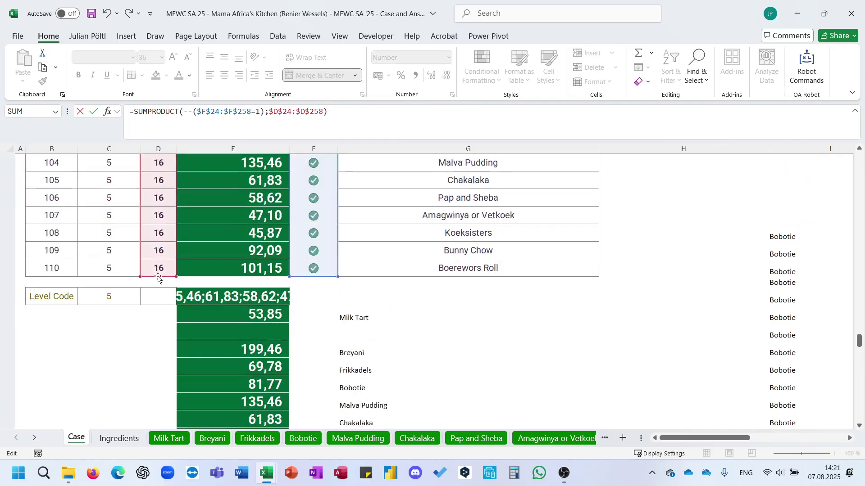
pyautogui.press('Return')
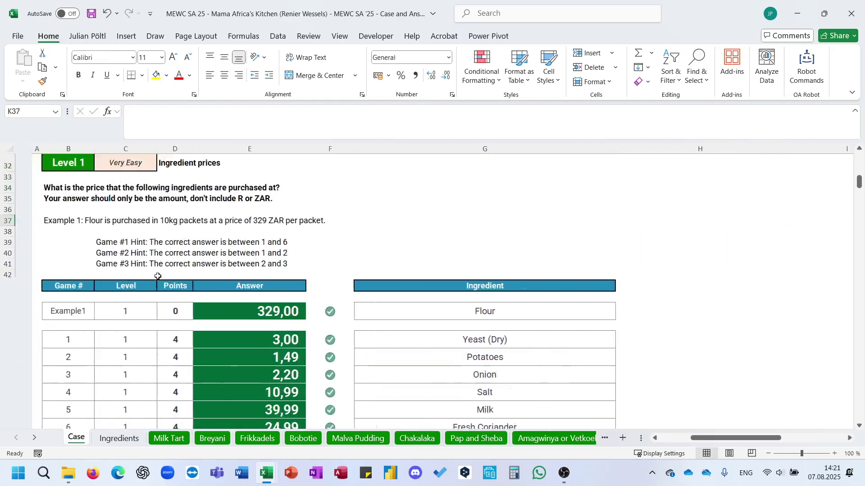
# - Review the bonus answers on the Case sheet and reduce the formula bar to a single line
pyautogui.hscroll(2, 158, 276)
pyautogui.hscroll(-2, 158, 276)
pyautogui.scroll(10, 157, 276)
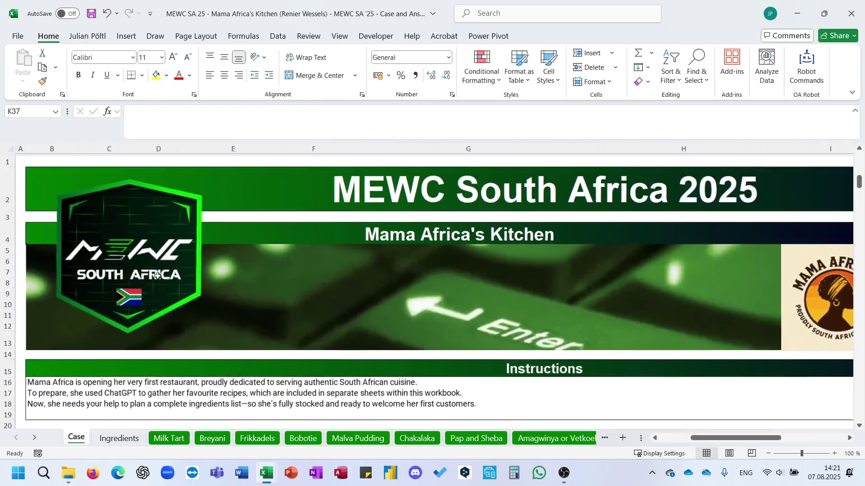
pyautogui.scroll(-5, 158, 276)
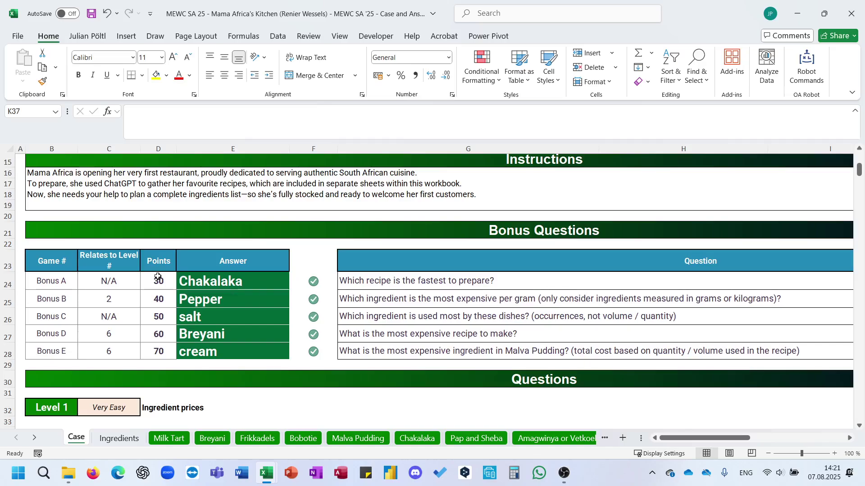
pyautogui.scroll(5, 235, 238)
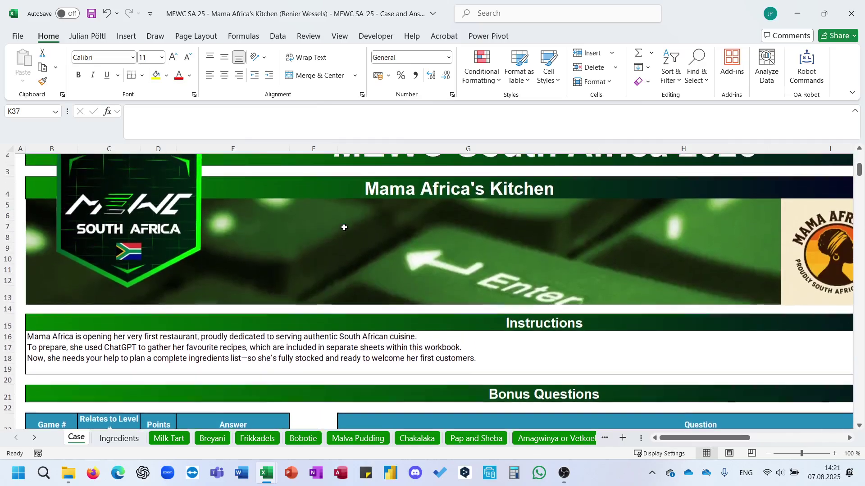
pyautogui.moveTo(301, 141); pyautogui.dragTo(294, 106)
pyautogui.scroll(5, 397, 247)
pyautogui.hscroll(-3, 397, 247)
pyautogui.hscroll(1, 397, 247)
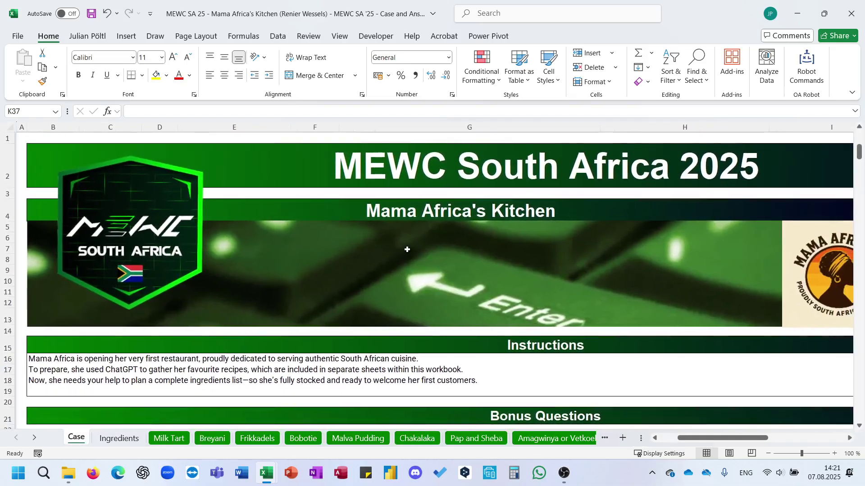